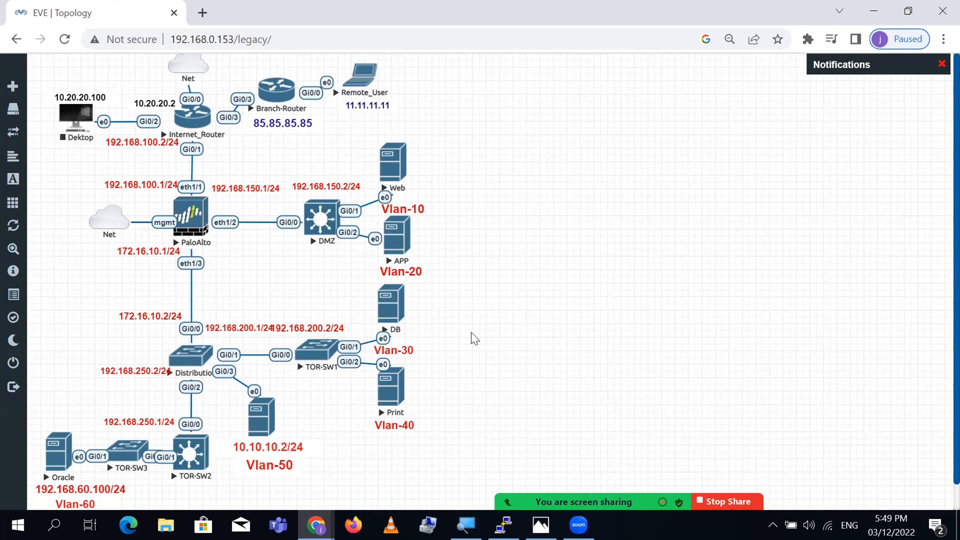
# - Bring up the NAT Types slide listing static NAT, dynamic NAT and PAT in Photos
pyautogui.hotkey('alt', 'Tab')
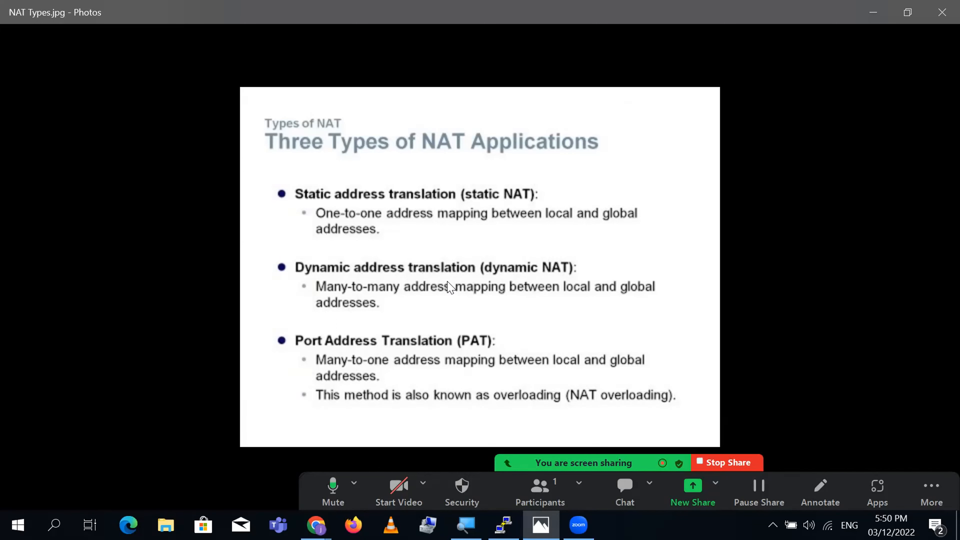
# - Return from the slide to the PA-VM firewall dashboard in Chrome
pyautogui.hotkey('alt', 'Tab')
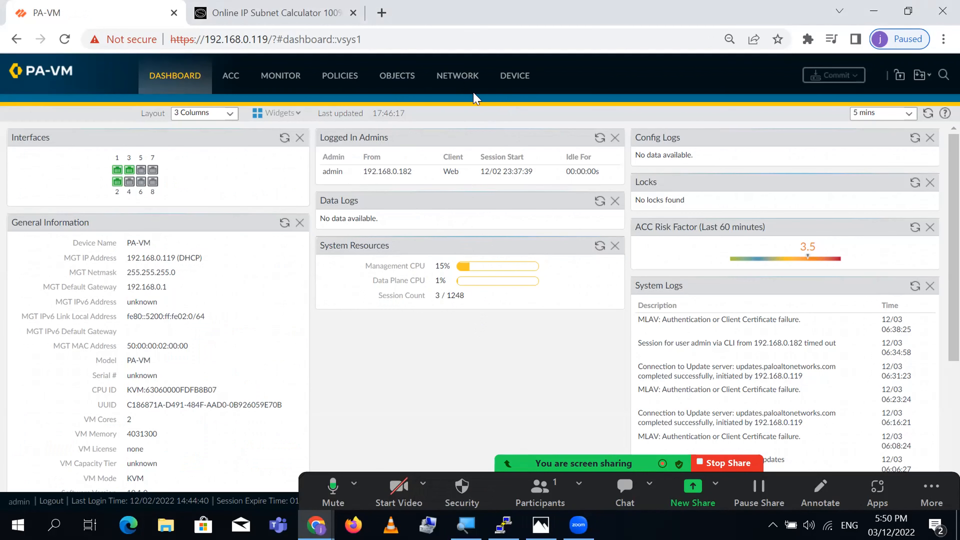
# - Review the firewall's interfaces, security zones and virtual router list under Network
pyautogui.click(457, 79)
pyautogui.click(451, 76)
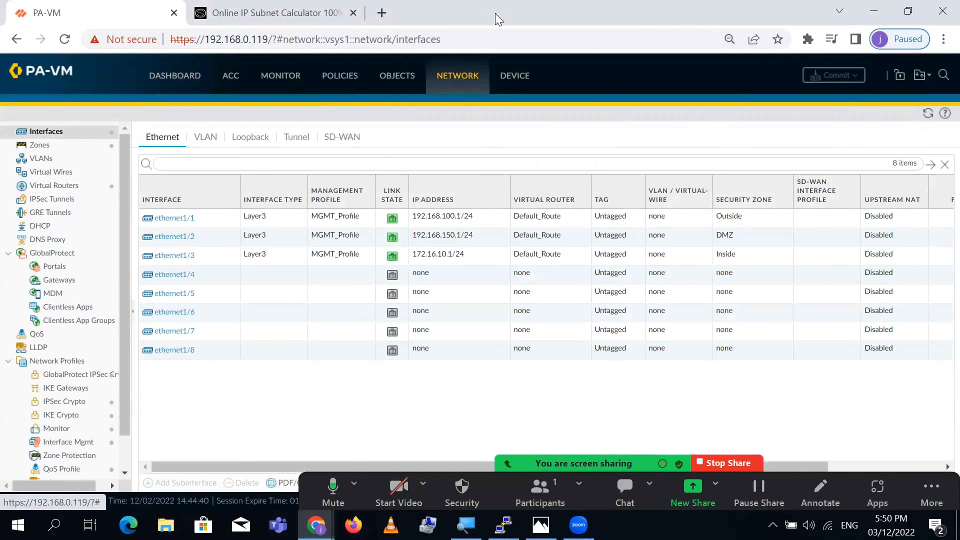
pyautogui.moveTo(496, 15); pyautogui.dragTo(711, 15)
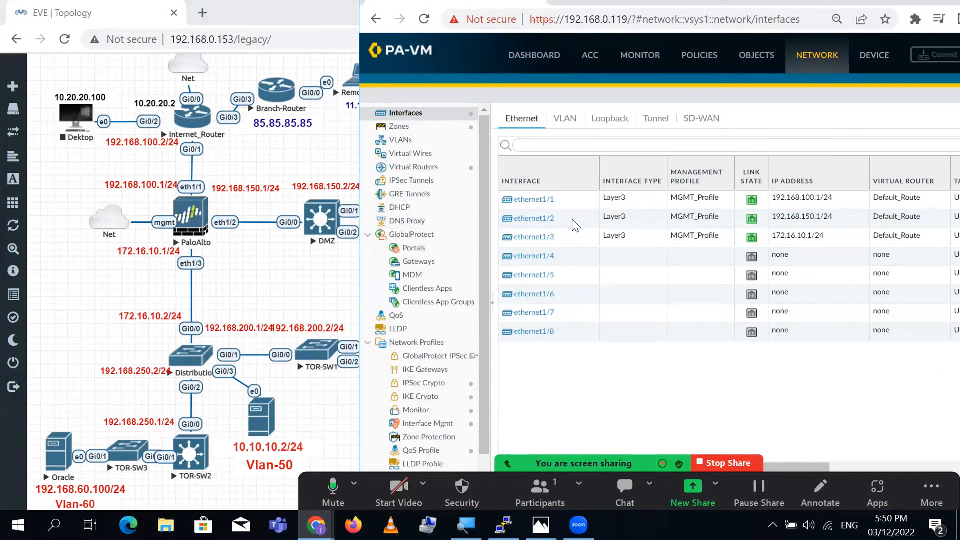
pyautogui.click(399, 126)
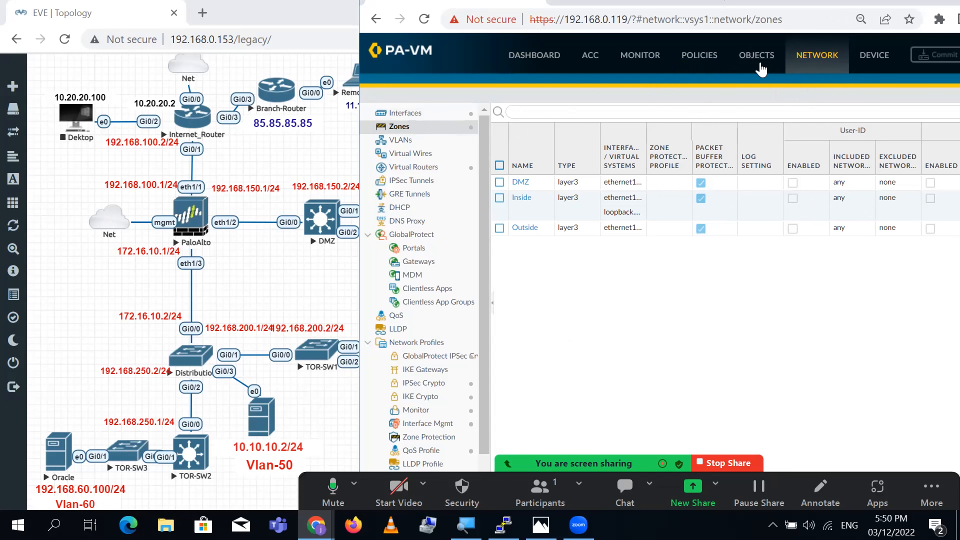
pyautogui.click(754, 63)
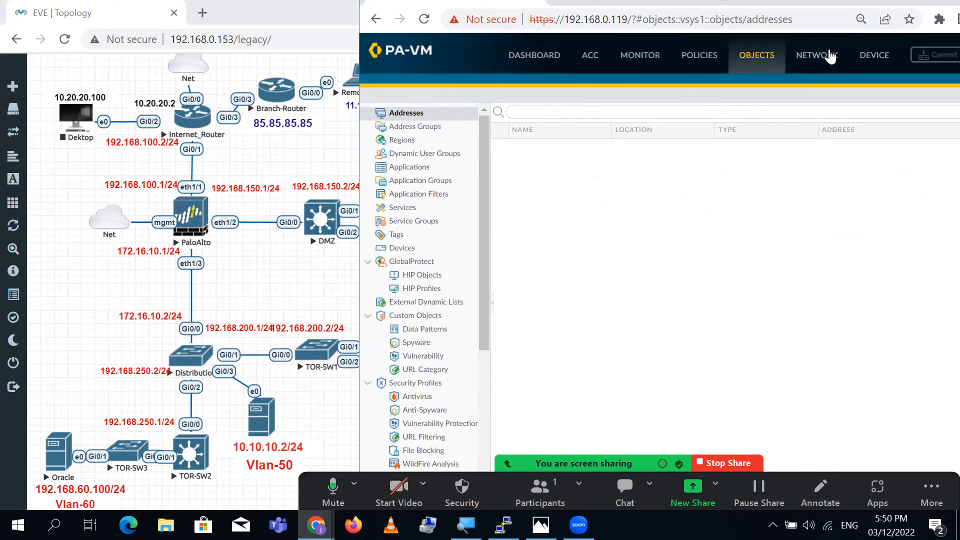
pyautogui.click(828, 57)
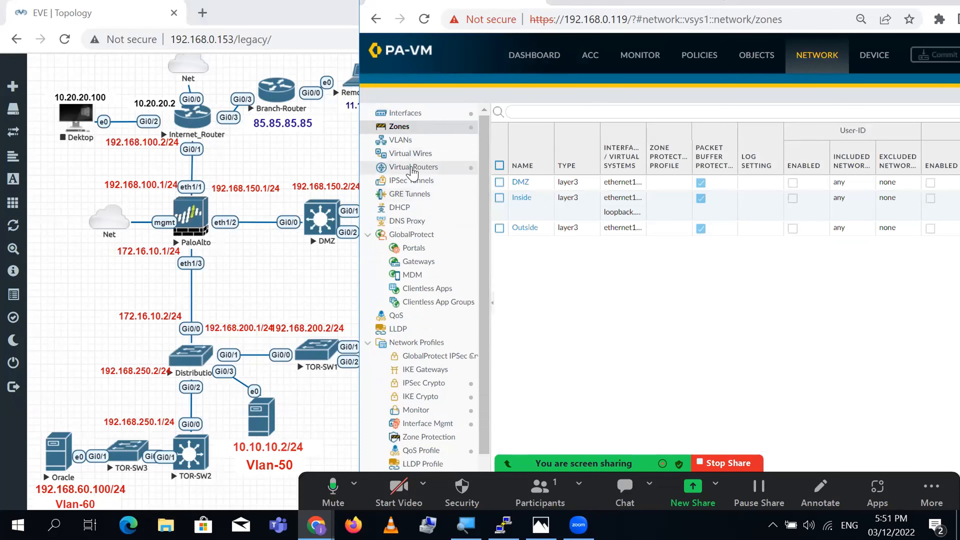
pyautogui.click(411, 170)
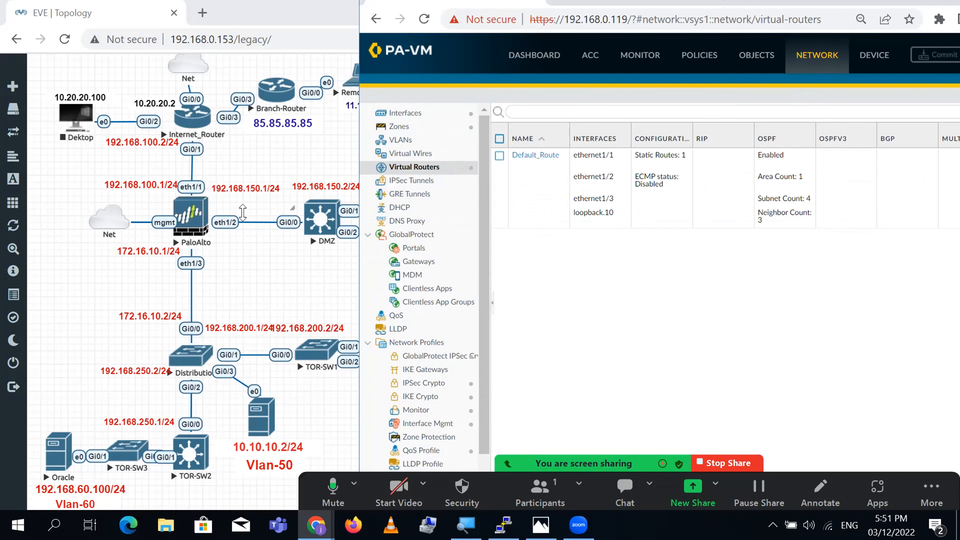
# - Bring the EVE-NG lab topology in front of the firewall window
pyautogui.click(246, 282)
pyautogui.moveTo(508, 151); pyautogui.dragTo(45, 485)
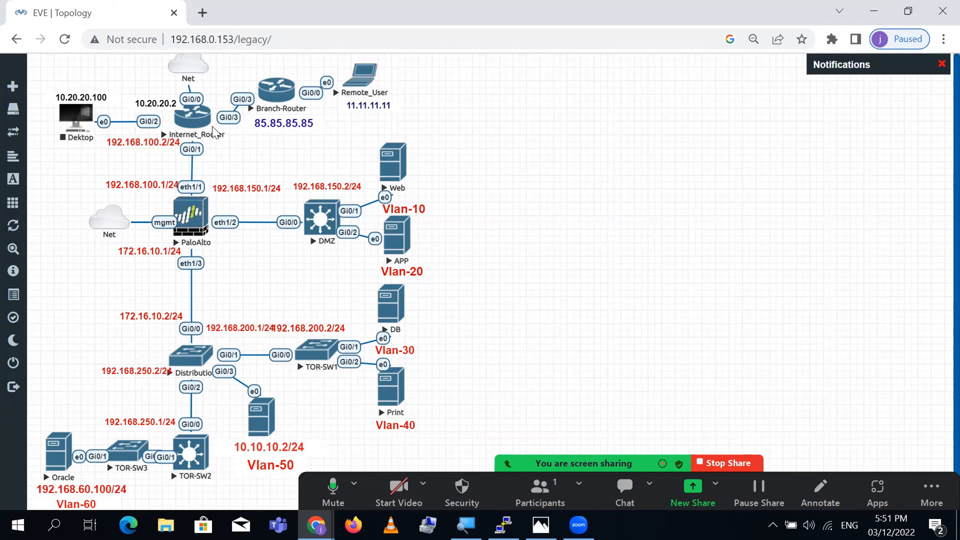
pyautogui.click(316, 525)
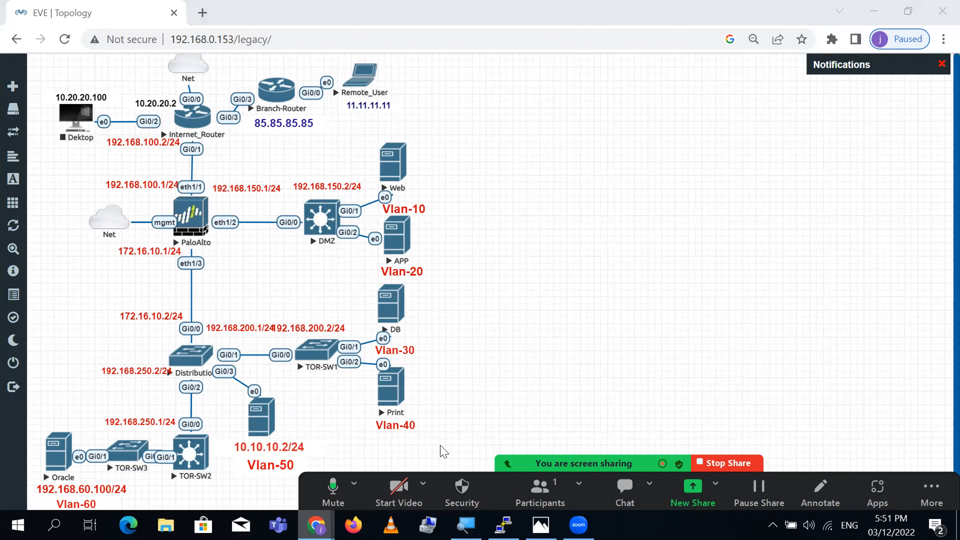
# - Check Default_Route's OSPF neighbours, including 172.16.10.2, in runtime stats, then close them
pyautogui.click(419, 462)
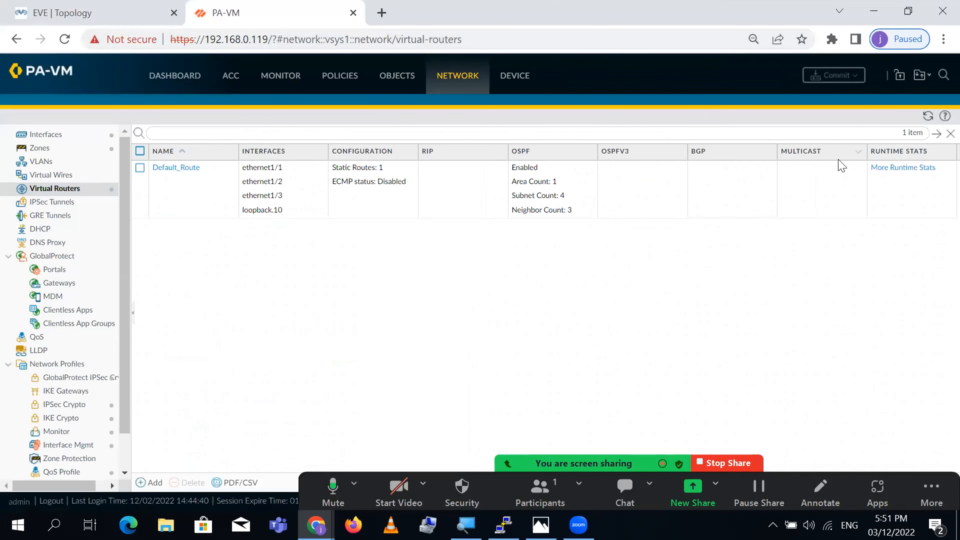
pyautogui.click(896, 169)
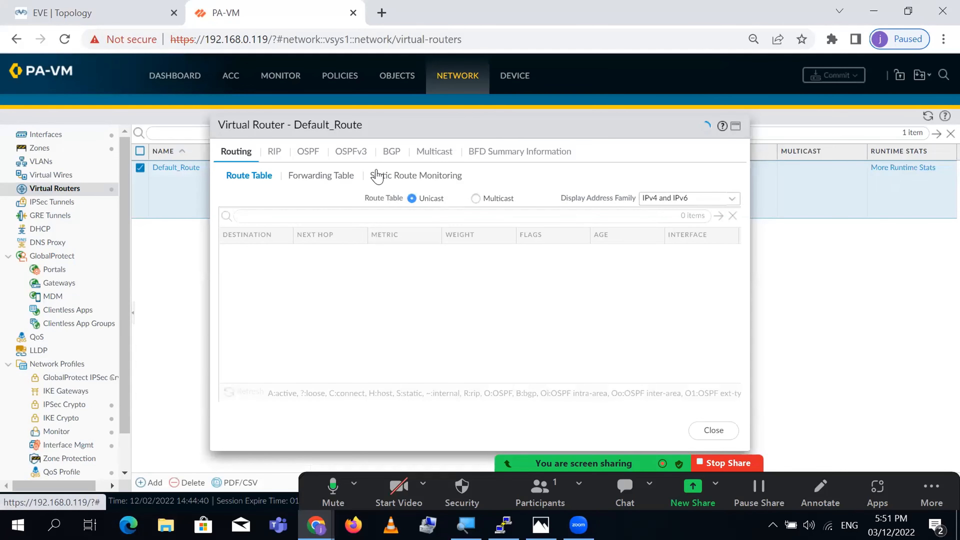
pyautogui.click(309, 151)
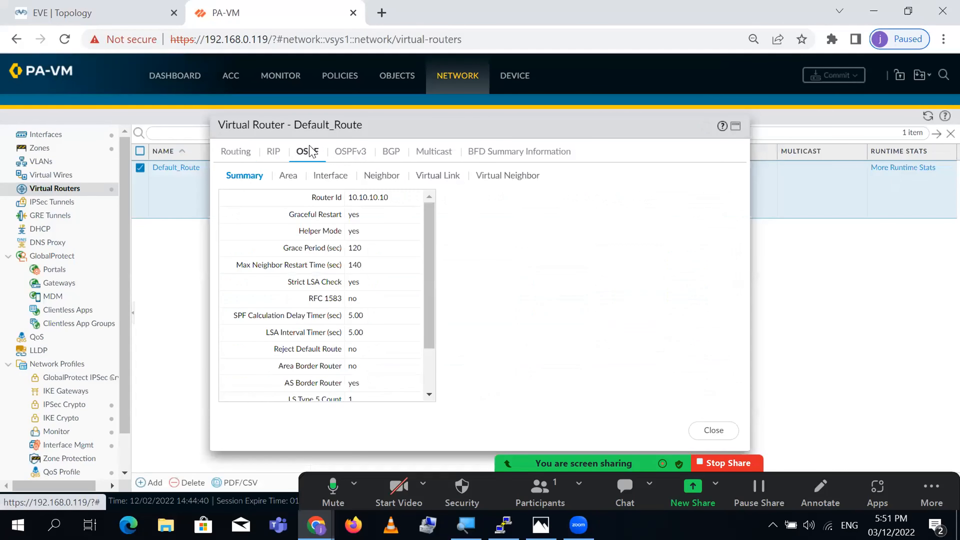
pyautogui.click(369, 177)
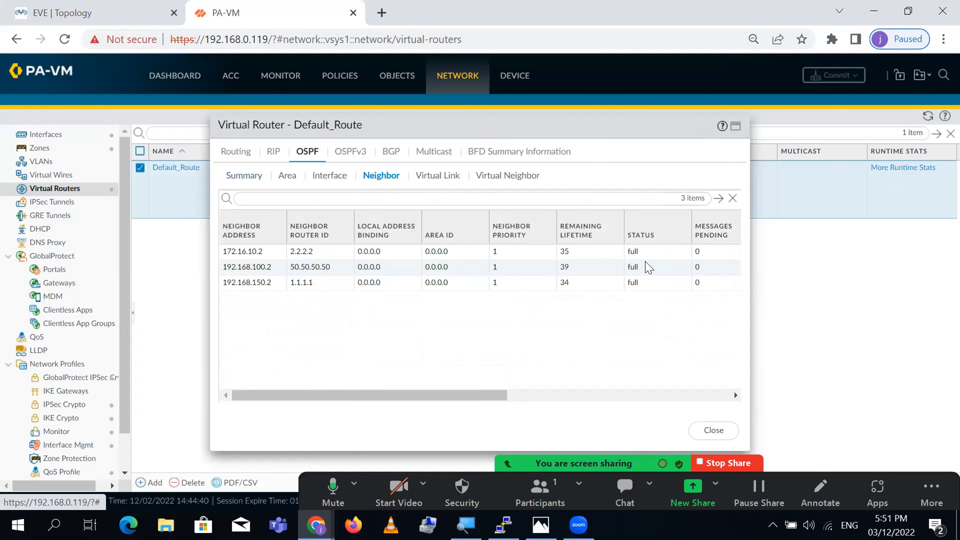
pyautogui.click(633, 251)
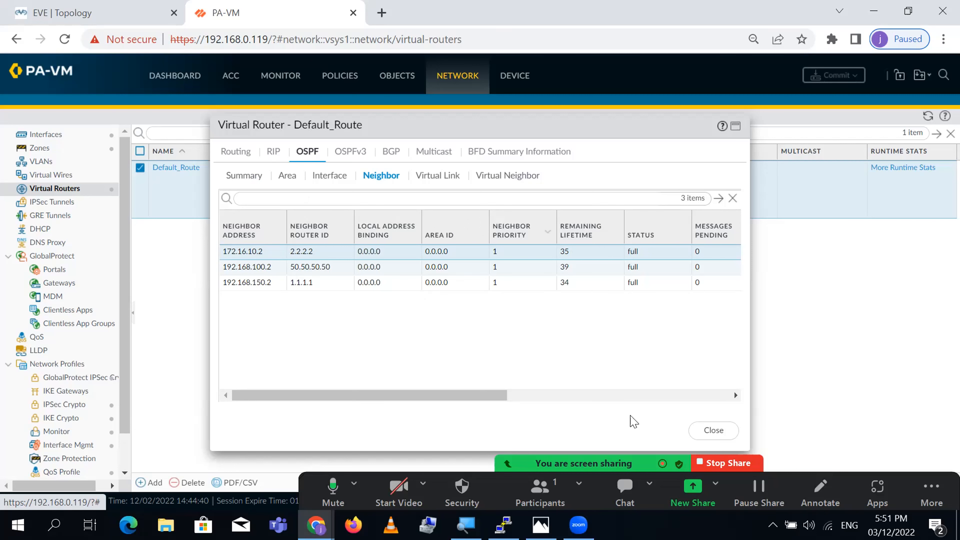
pyautogui.click(715, 434)
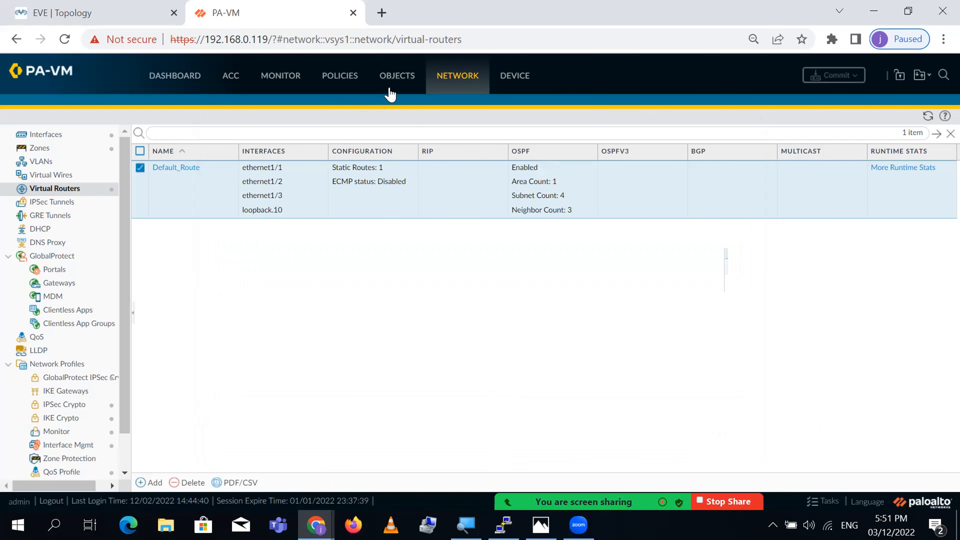
# - Compare the three NAT policy rules against the EVE-NG topology, nudging the Vlan-10 label
pyautogui.click(351, 82)
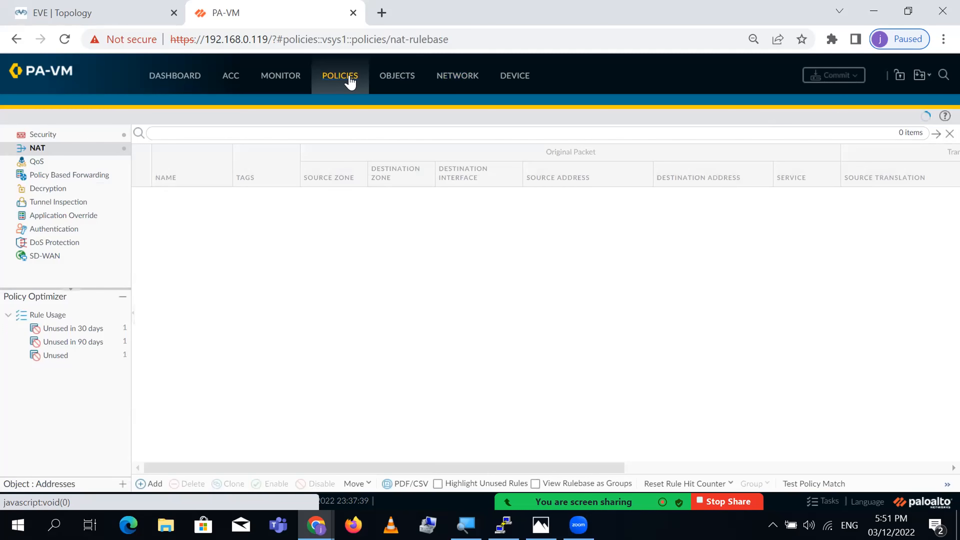
pyautogui.click(909, 11)
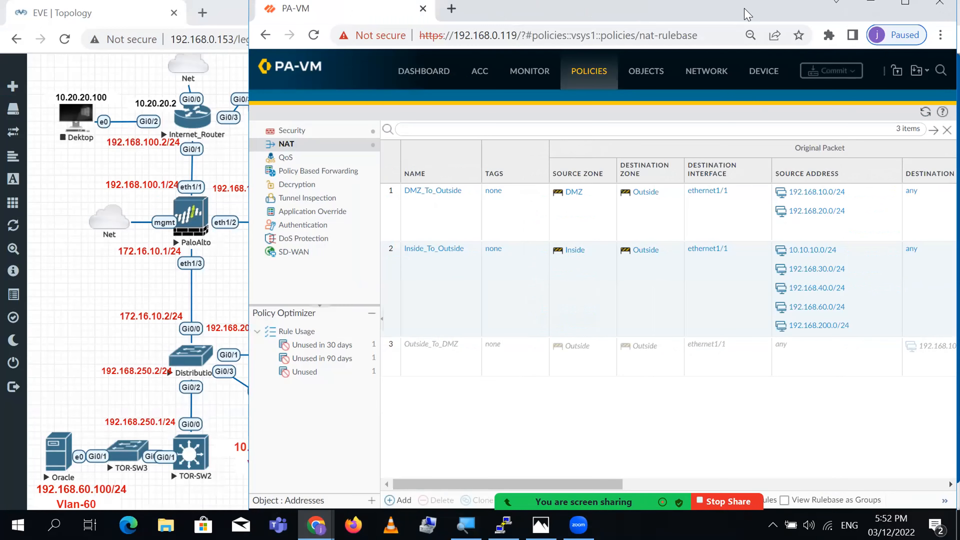
pyautogui.moveTo(744, 9); pyautogui.dragTo(765, 13)
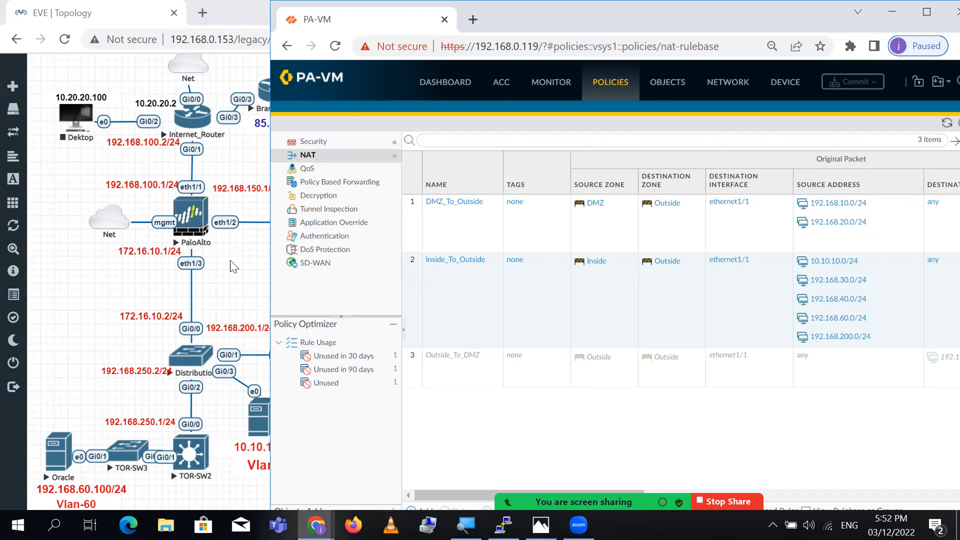
pyautogui.click(233, 268)
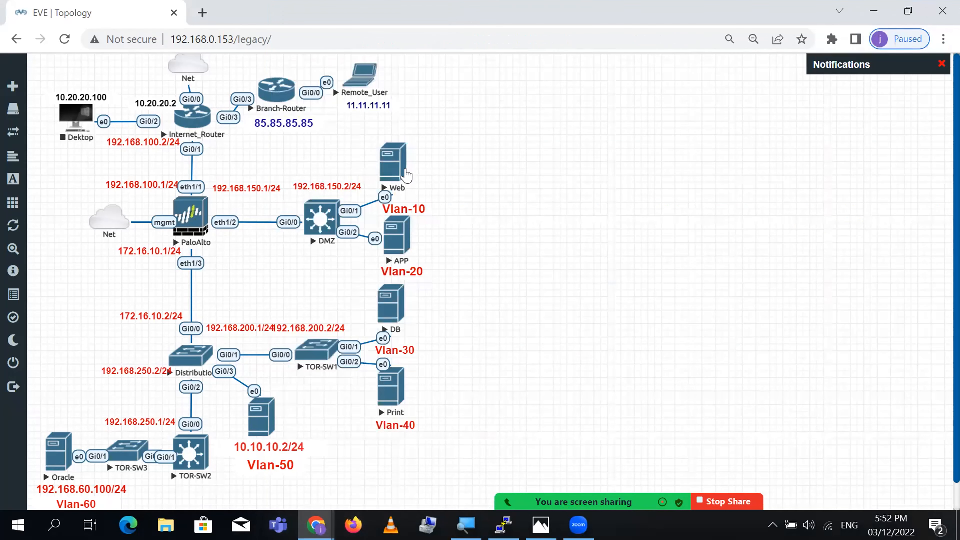
pyautogui.moveTo(405, 208); pyautogui.dragTo(395, 209)
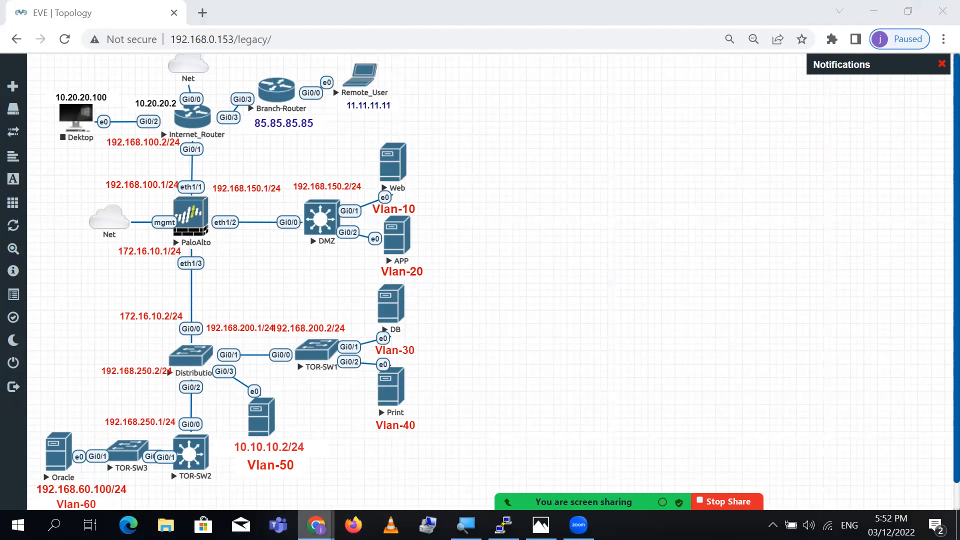
pyautogui.moveTo(316, 525)
pyautogui.click(437, 456)
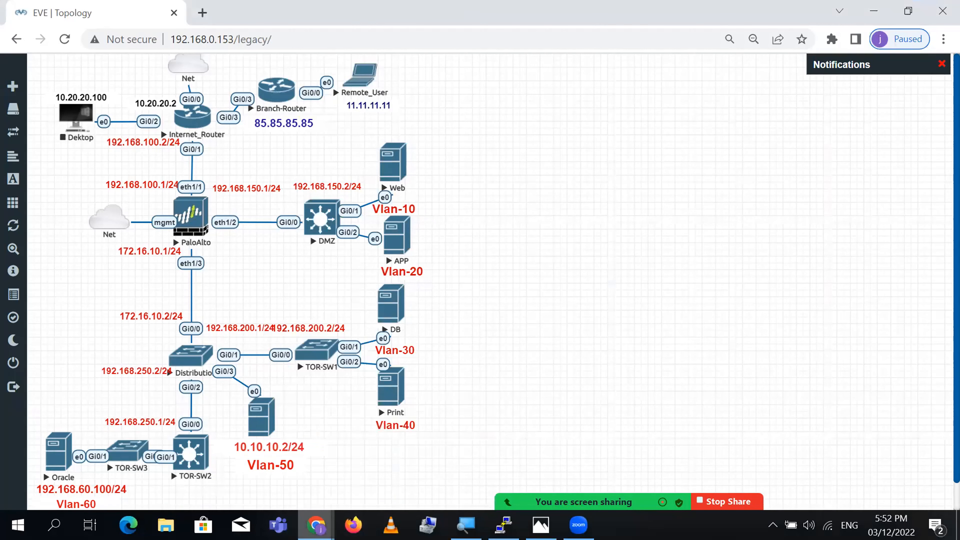
# - Return to the firewall and open the Security policy rulebase
pyautogui.moveTo(316, 524)
pyautogui.click(184, 461)
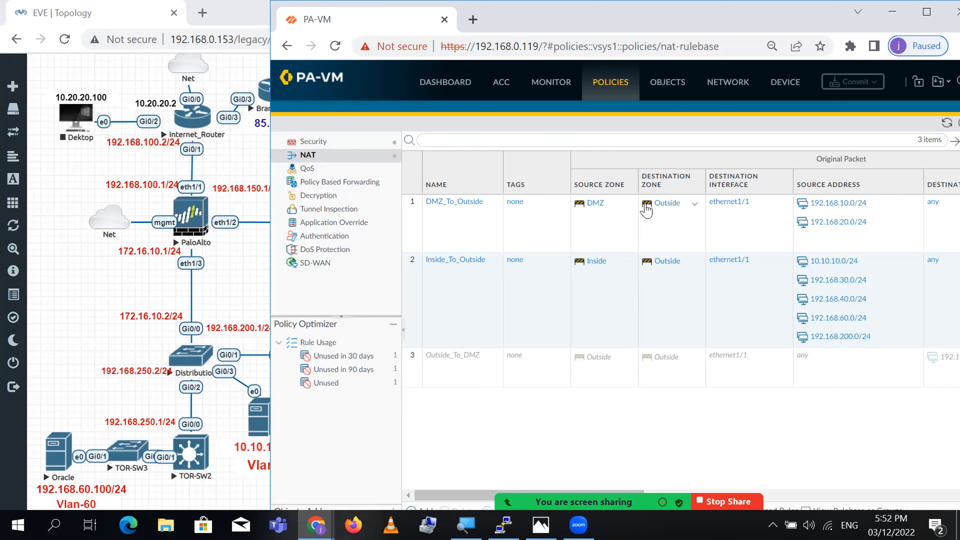
pyautogui.click(310, 142)
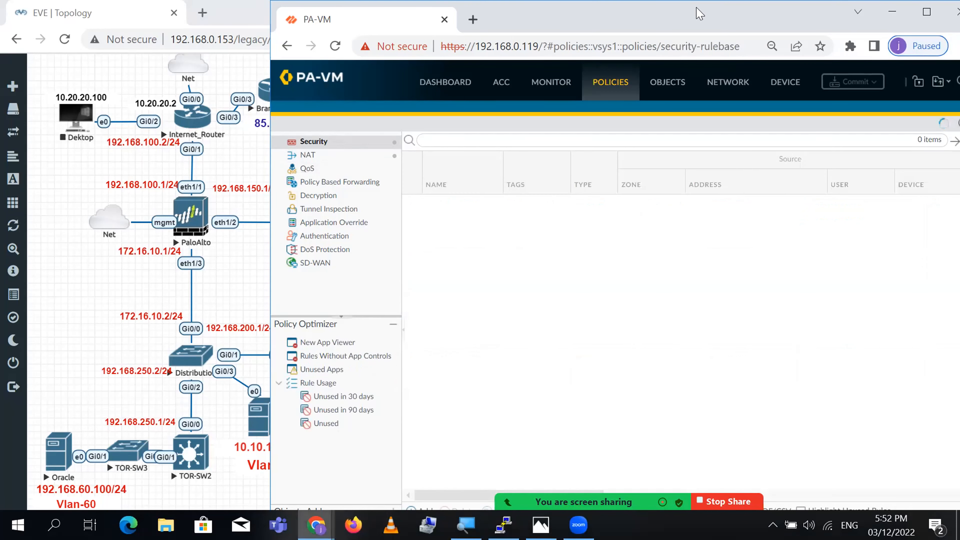
# - Maximize the firewall window, review the Security rules, and return to the NAT rulebase
pyautogui.doubleClick(696, 12)
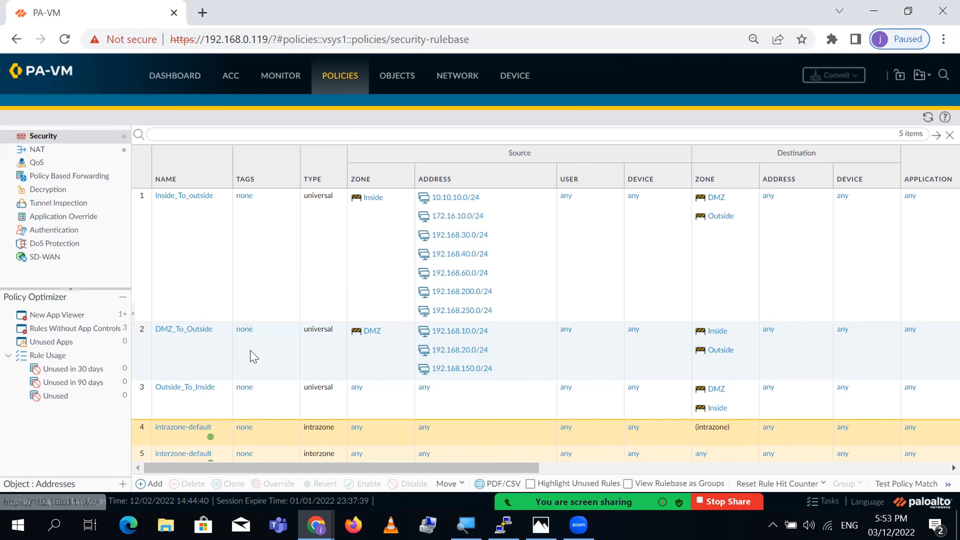
pyautogui.click(38, 150)
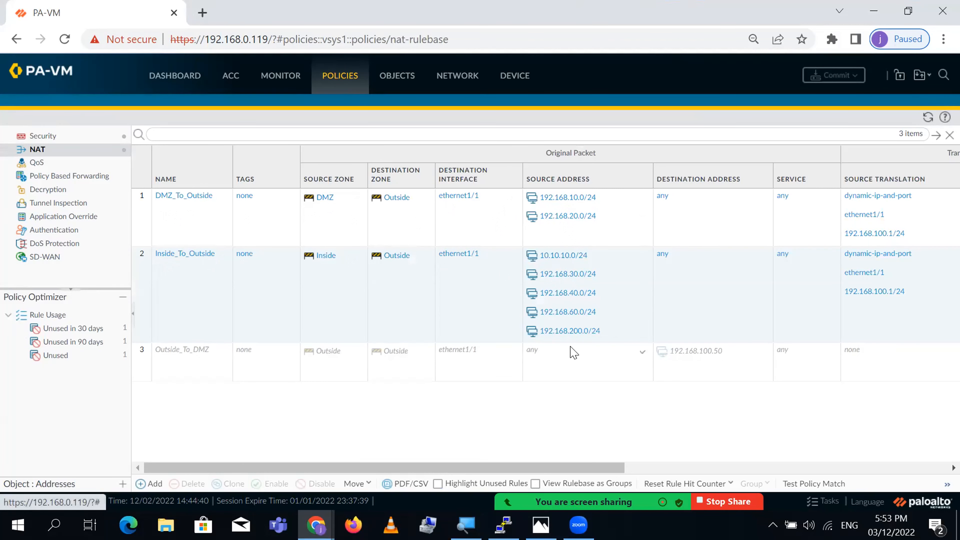
pyautogui.moveTo(534, 466); pyautogui.dragTo(682, 466)
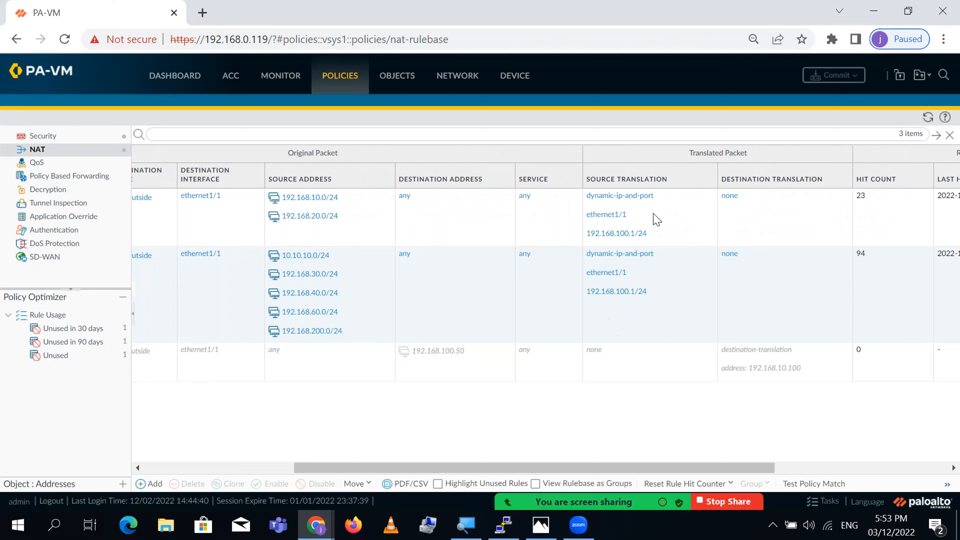
pyautogui.click(317, 525)
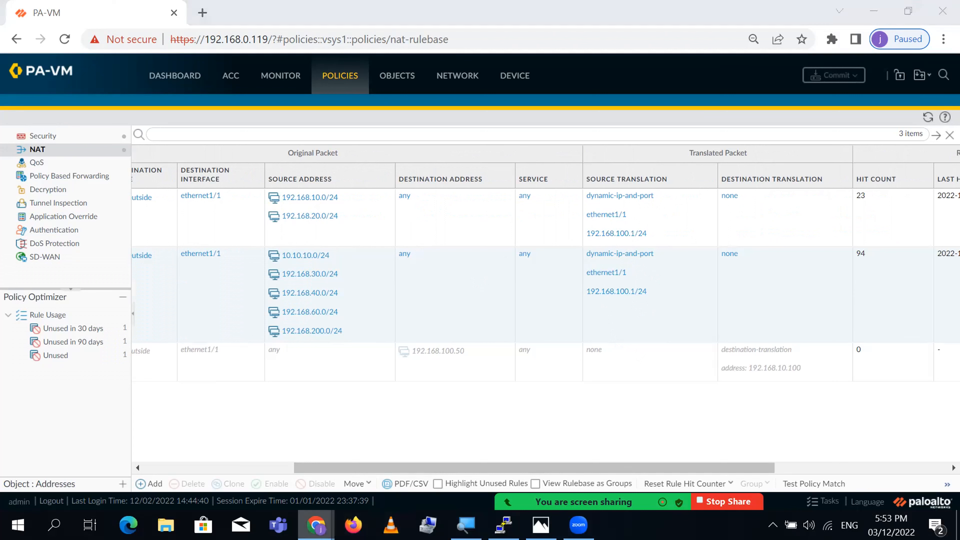
pyautogui.click(189, 467)
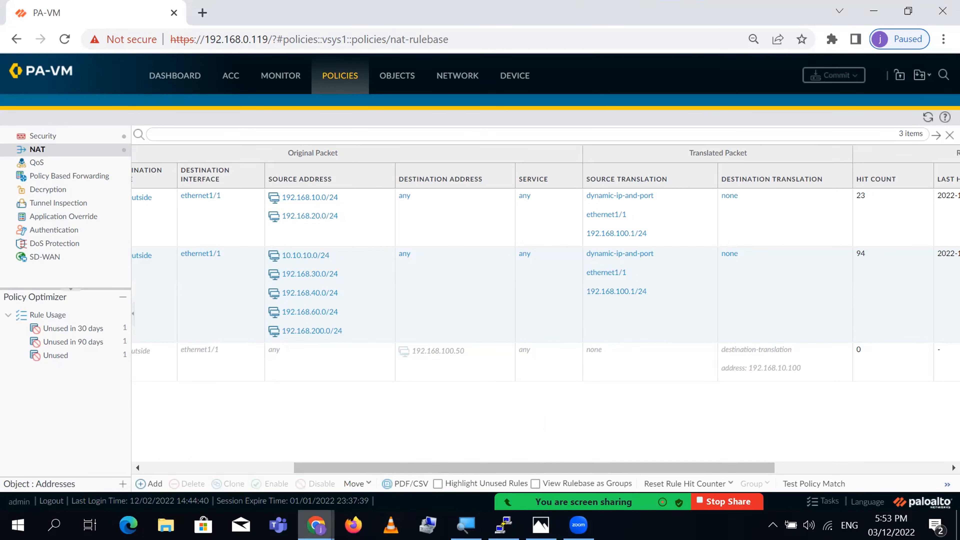
pyautogui.click(316, 525)
pyautogui.click(457, 466)
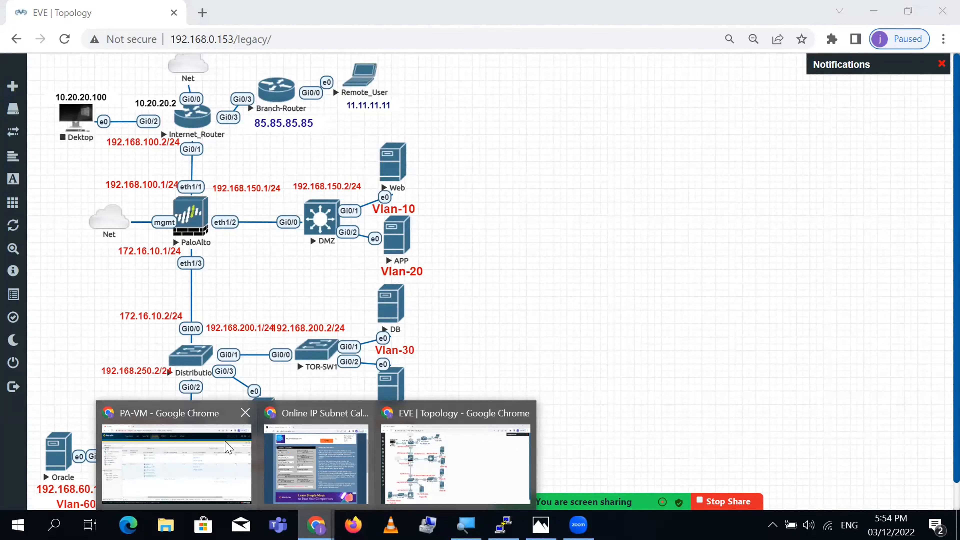
pyautogui.click(212, 464)
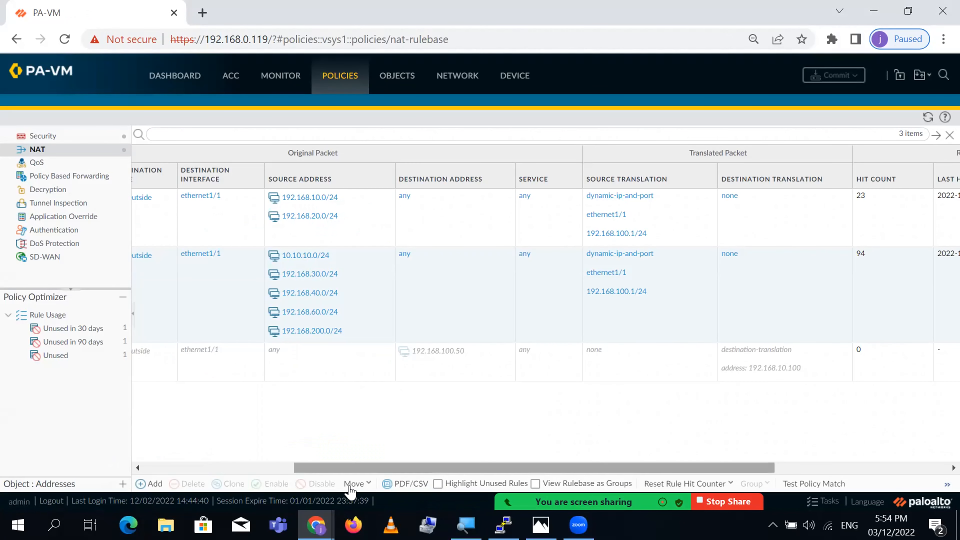
pyautogui.click(317, 525)
pyautogui.click(435, 473)
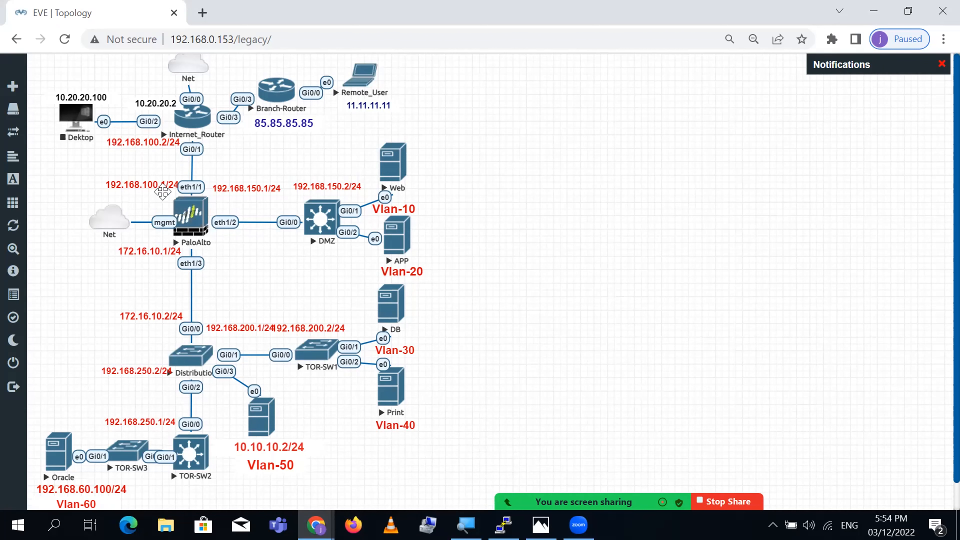
pyautogui.moveTo(155, 184); pyautogui.dragTo(154, 176)
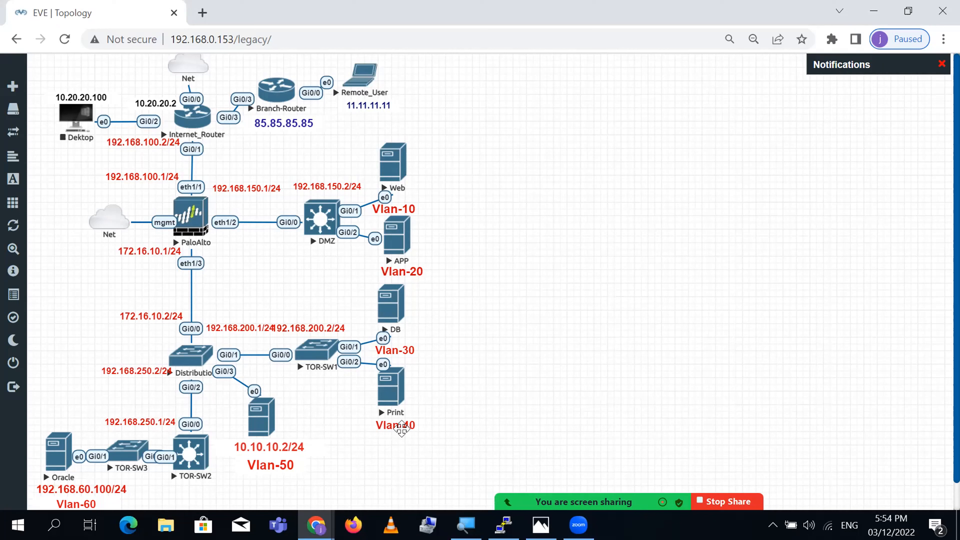
pyautogui.click(317, 525)
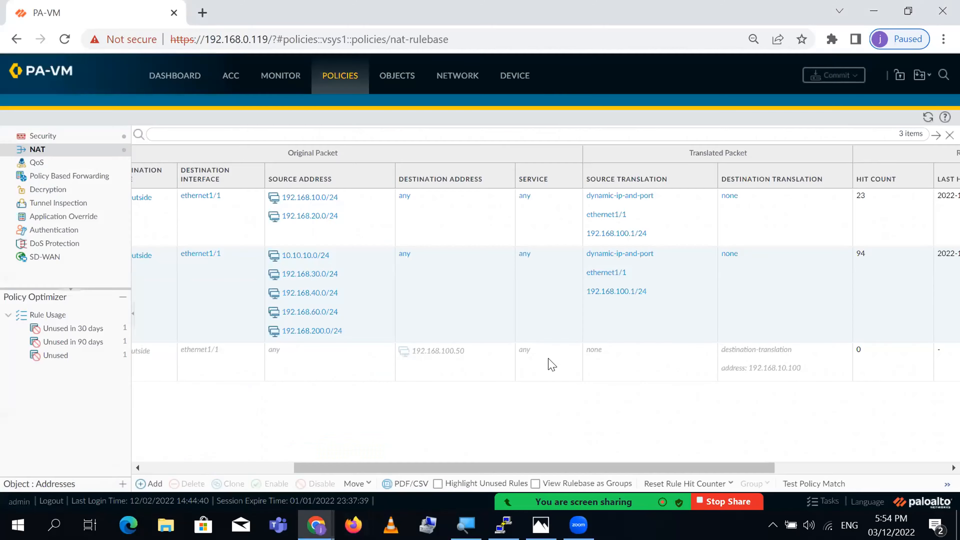
pyautogui.click(207, 474)
pyautogui.moveTo(382, 468); pyautogui.dragTo(208, 471)
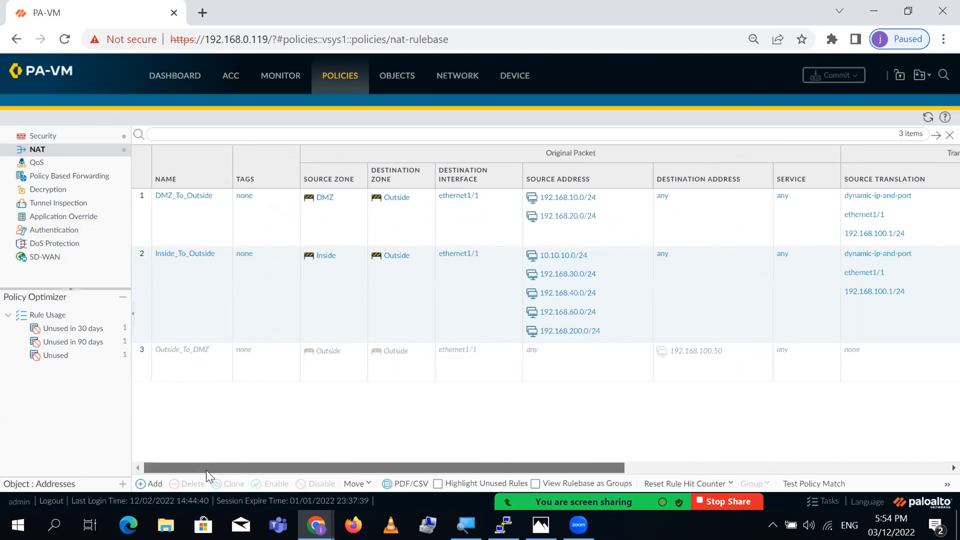
# - Set the DMZ_To_Outside rule's source translation type to Static IP
pyautogui.click(179, 196)
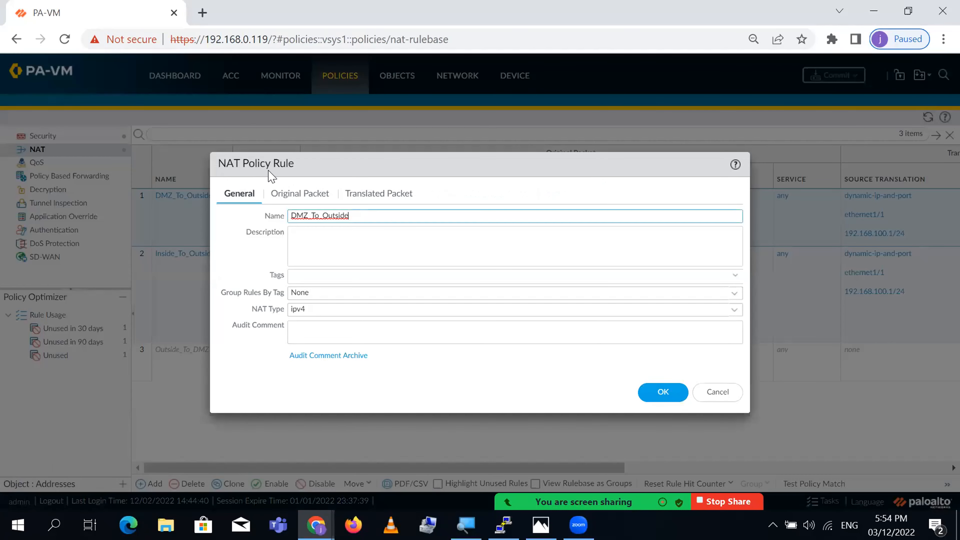
pyautogui.click(314, 199)
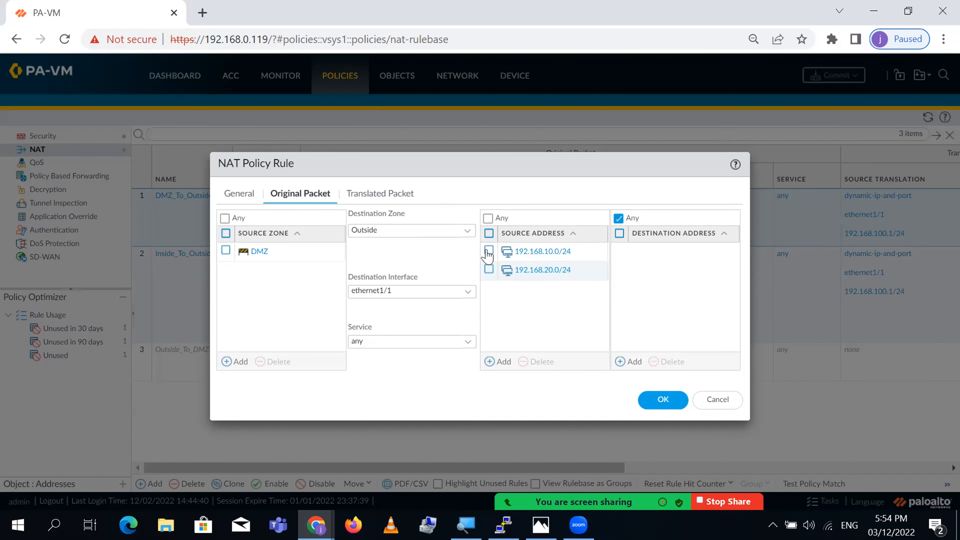
pyautogui.click(367, 192)
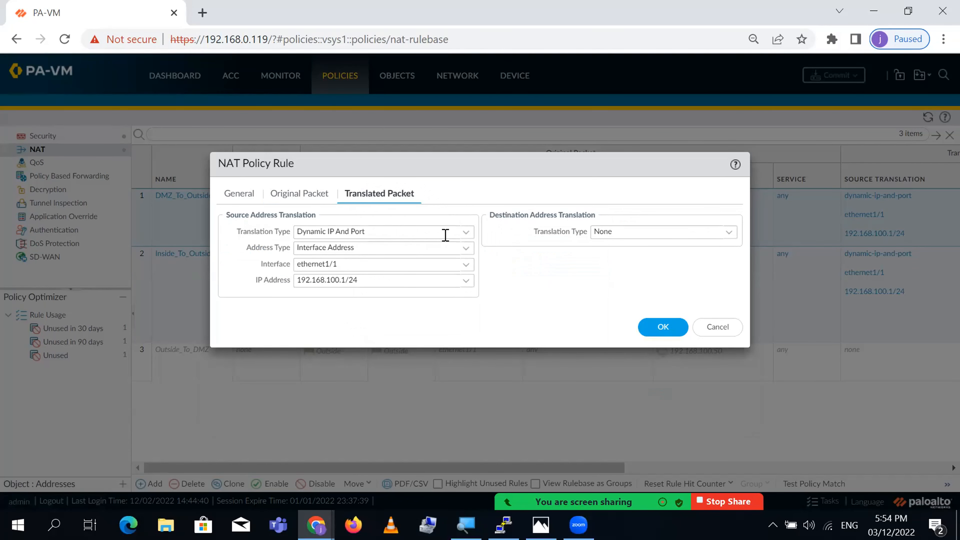
pyautogui.click(471, 233)
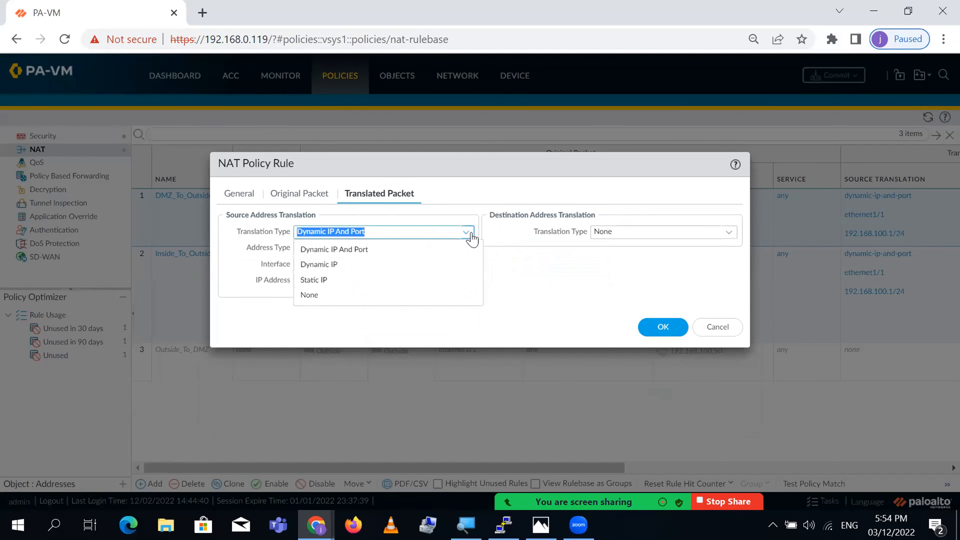
pyautogui.click(385, 281)
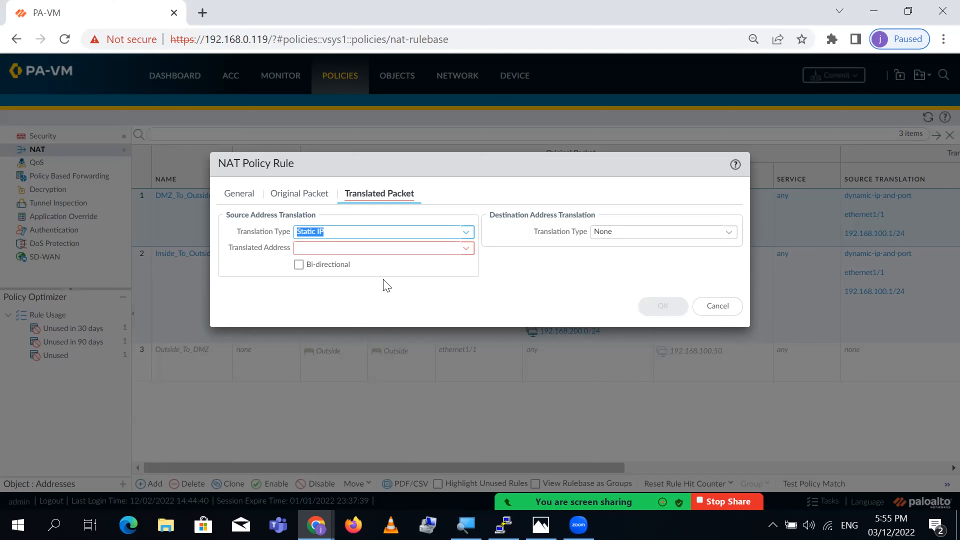
# - Shrink and move the firewall window aside to reveal the EVE-NG topology
pyautogui.doubleClick(400, 17)
pyautogui.moveTo(705, 185); pyautogui.dragTo(509, 149)
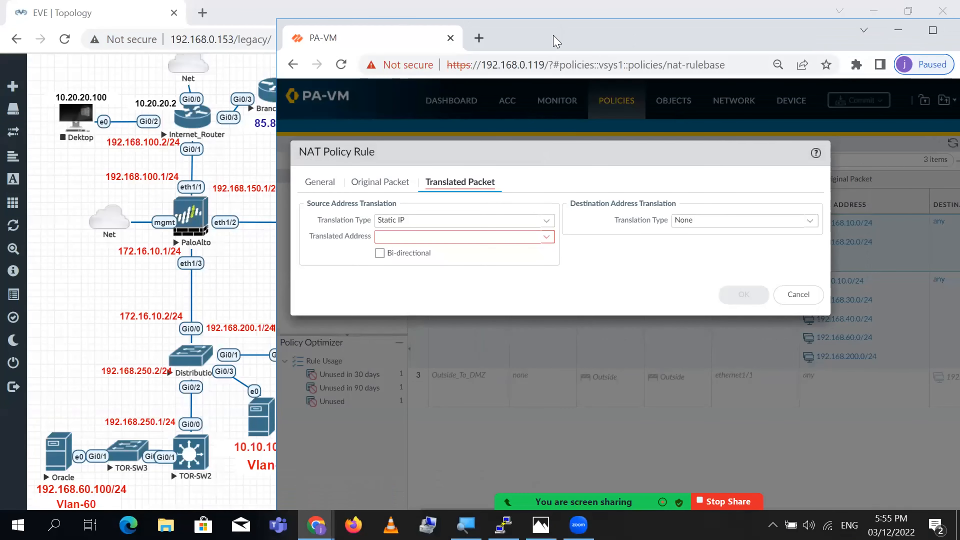
pyautogui.moveTo(560, 43); pyautogui.dragTo(629, 37)
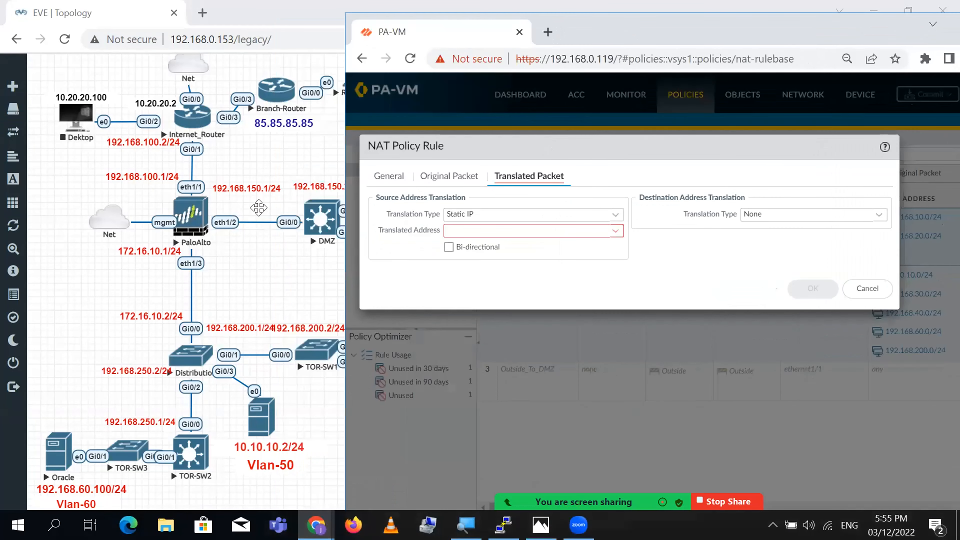
pyautogui.moveTo(40, 308); pyautogui.dragTo(446, 460)
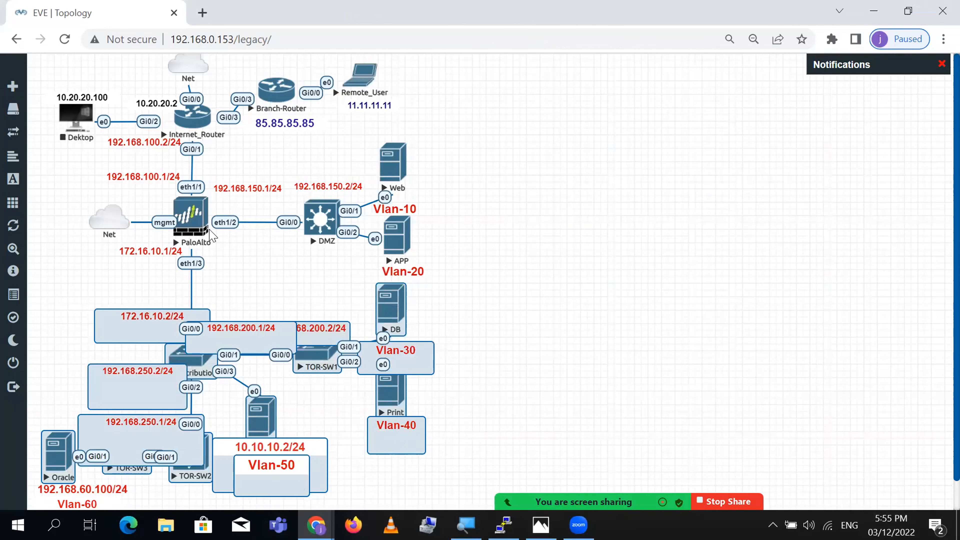
# - Clear the topology selection and bring the NAT rule dialog back beside it
pyautogui.click(105, 288)
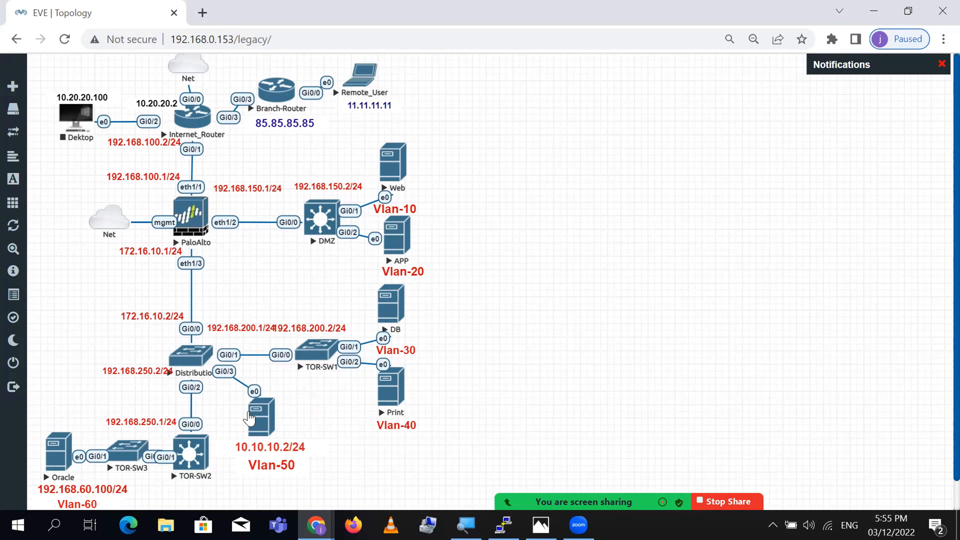
pyautogui.click(316, 525)
pyautogui.click(316, 525)
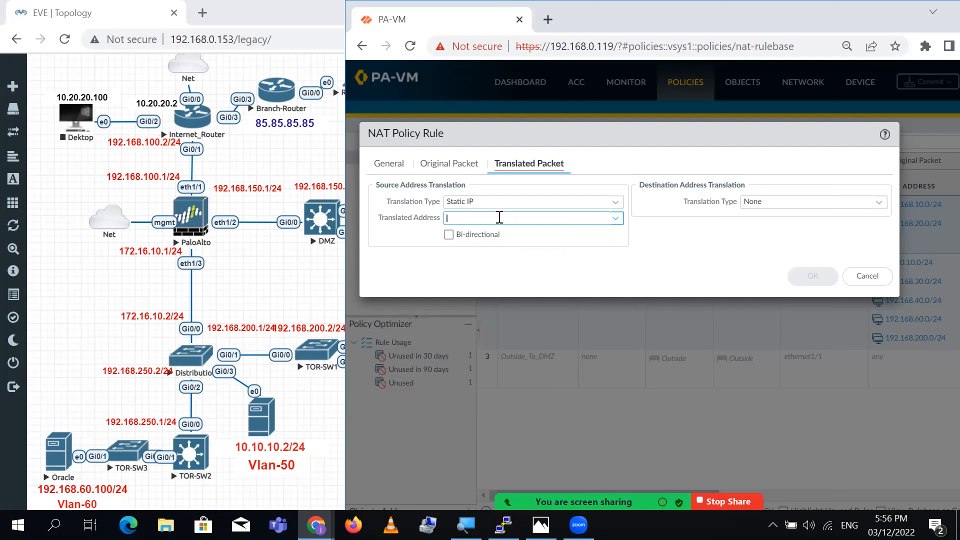
# - Enter translated address 192.168.100.5-192.168.100.10 for DMZ_To_Outside and save the rule
pyautogui.click(507, 218)
pyautogui.write('19')
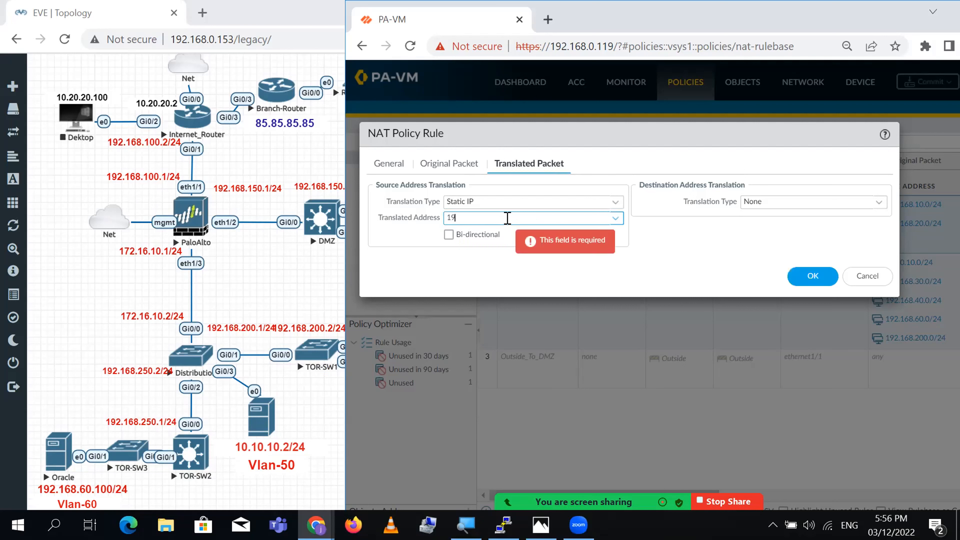
pyautogui.write('2.168.100')
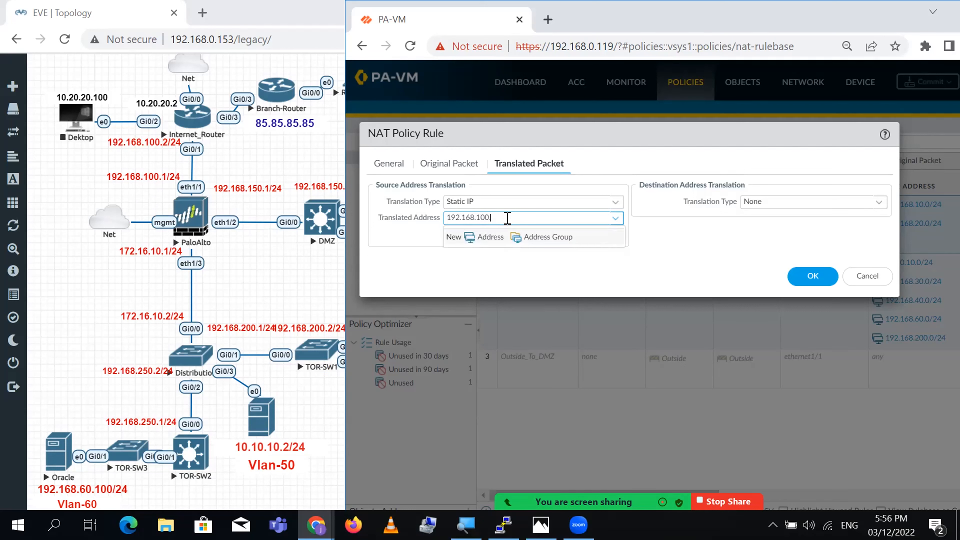
pyautogui.write('.5-192.168.10-0')
pyautogui.press('BackSpace')
pyautogui.press('BackSpace')
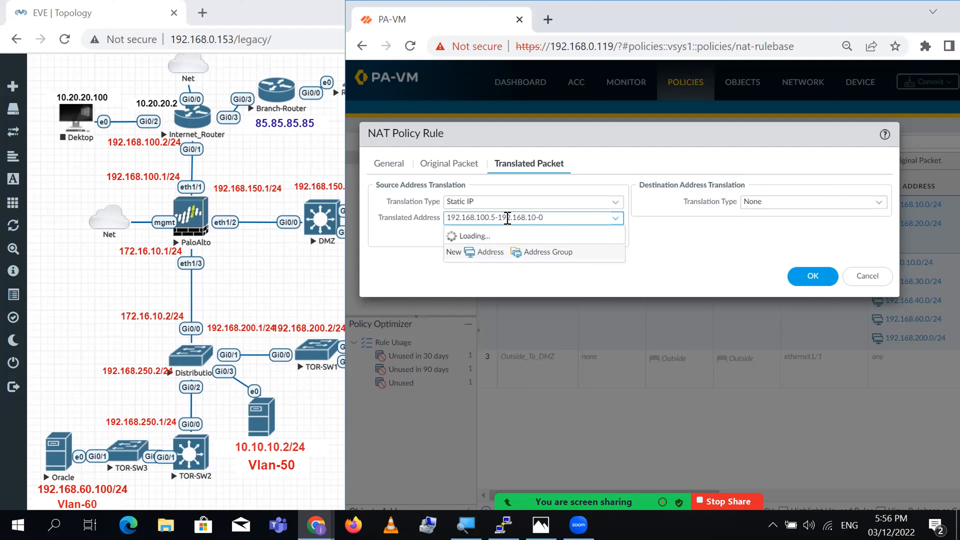
pyautogui.write('0')
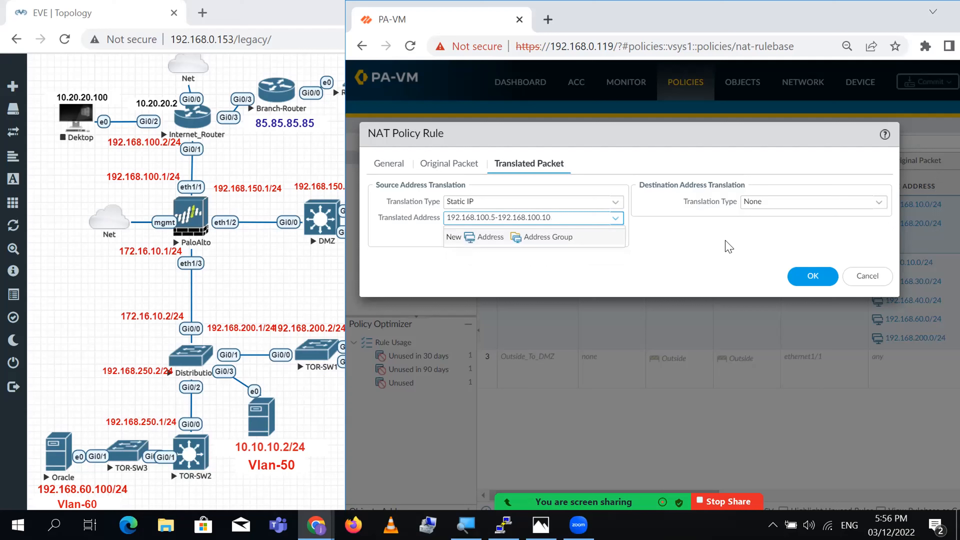
pyautogui.click(728, 275)
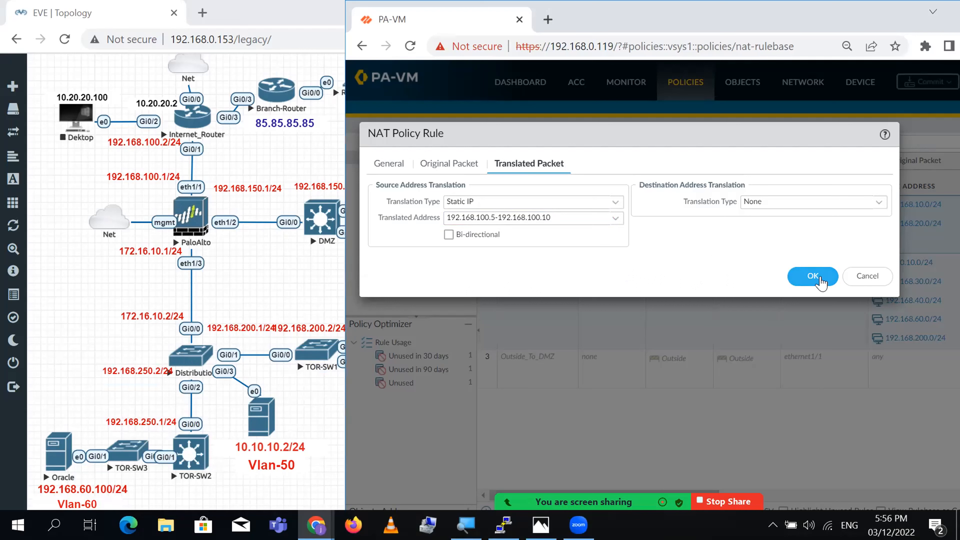
pyautogui.click(811, 275)
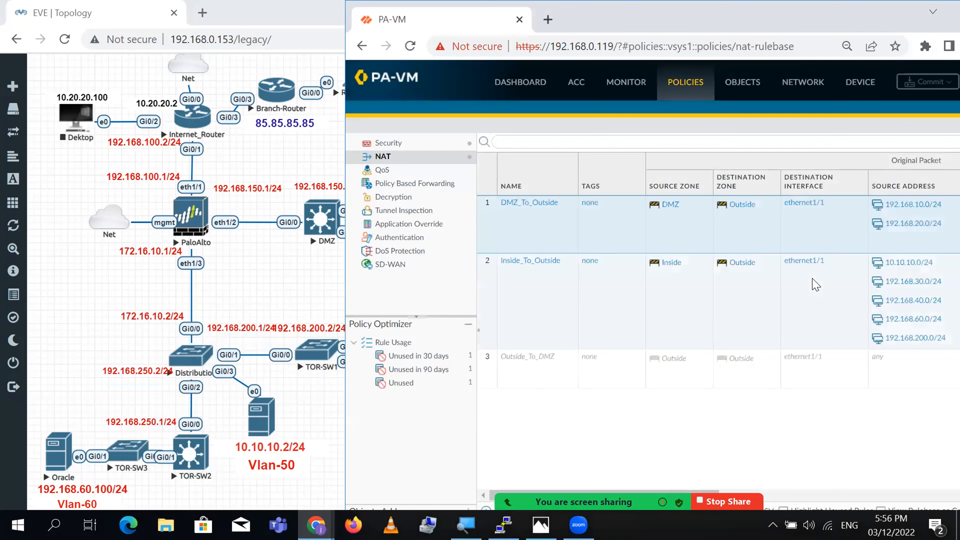
pyautogui.doubleClick(860, 28)
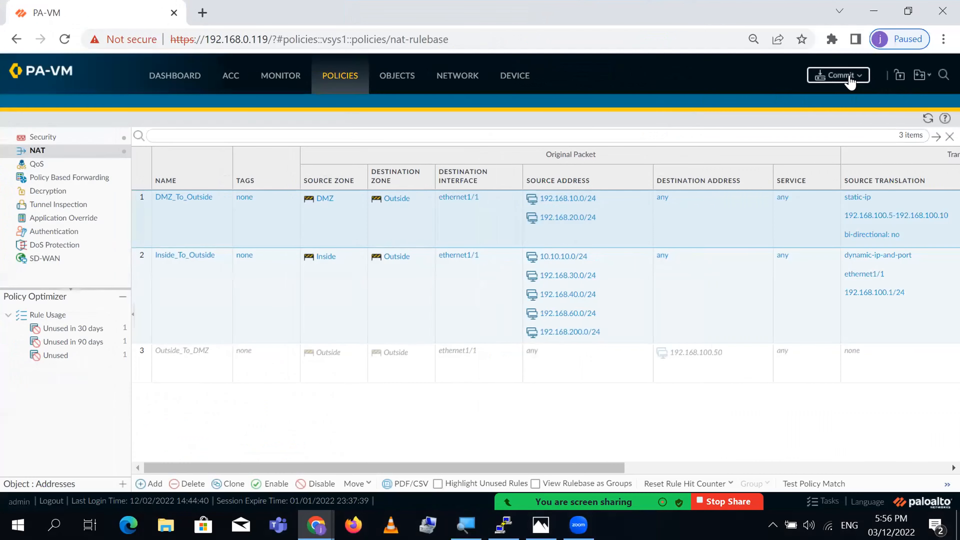
# - Commit the configuration and read the failure: static-ip range mismatch in DMZ_To_Outside
pyautogui.click(849, 77)
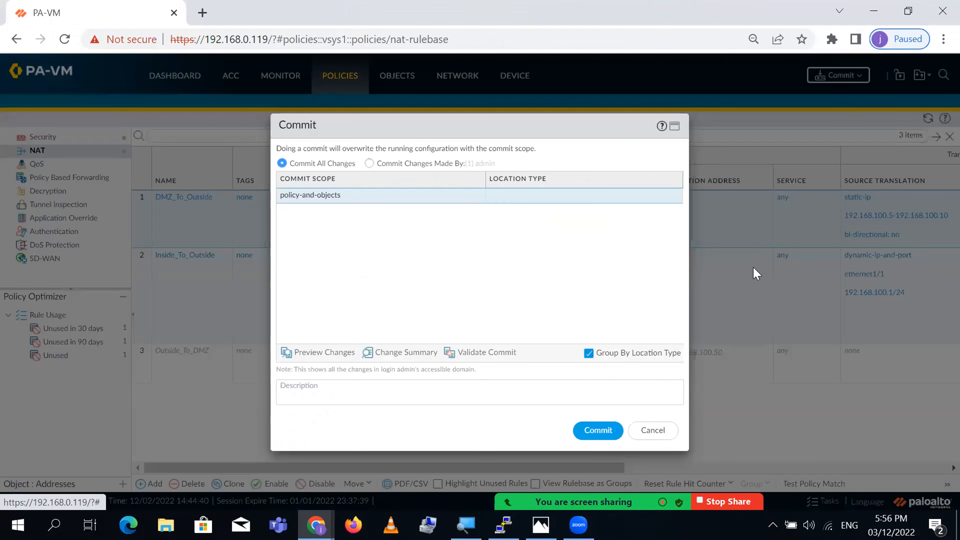
pyautogui.click(597, 433)
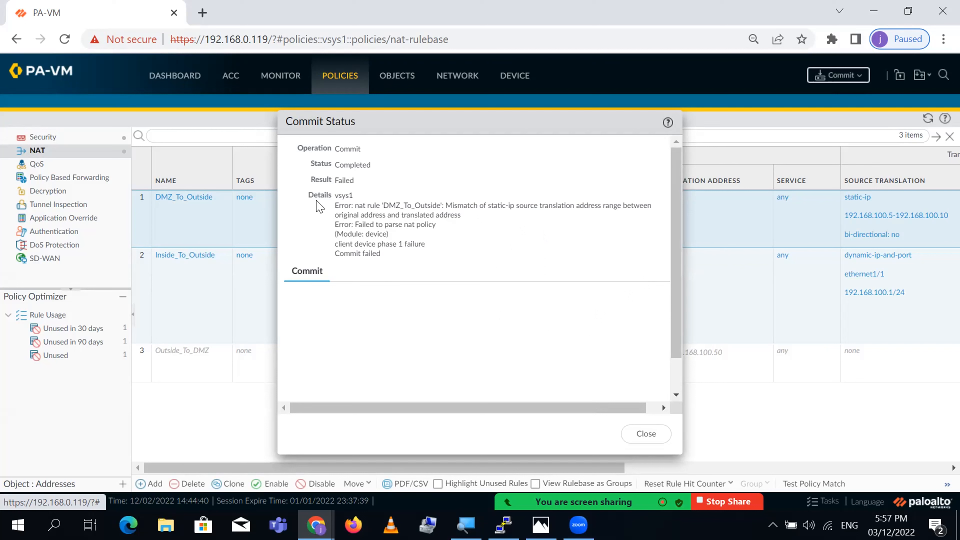
pyautogui.doubleClick(344, 179)
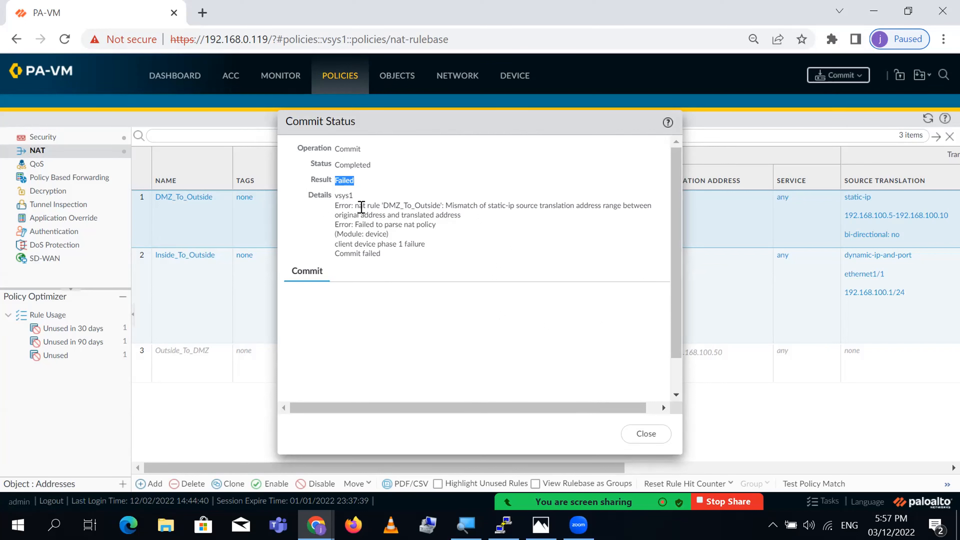
pyautogui.moveTo(383, 205); pyautogui.dragTo(466, 226)
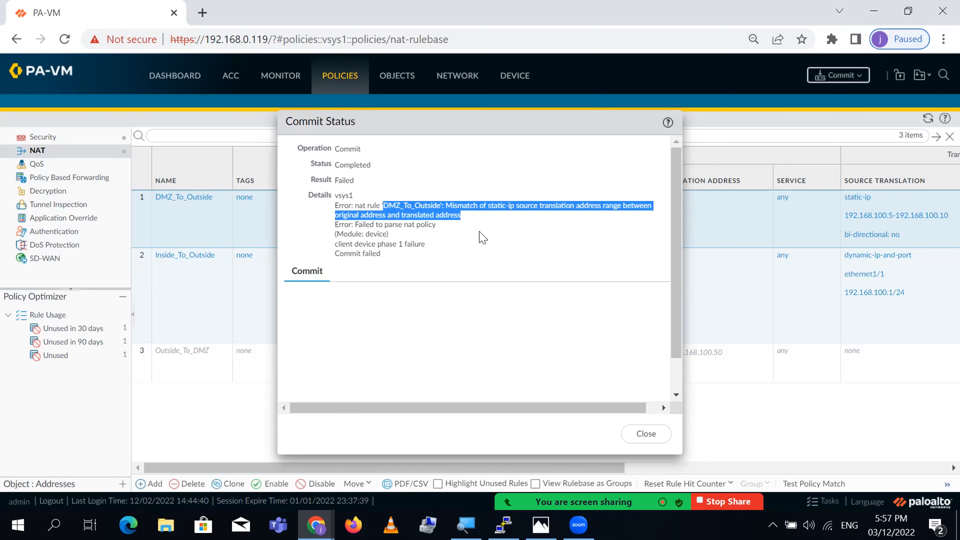
pyautogui.click(647, 444)
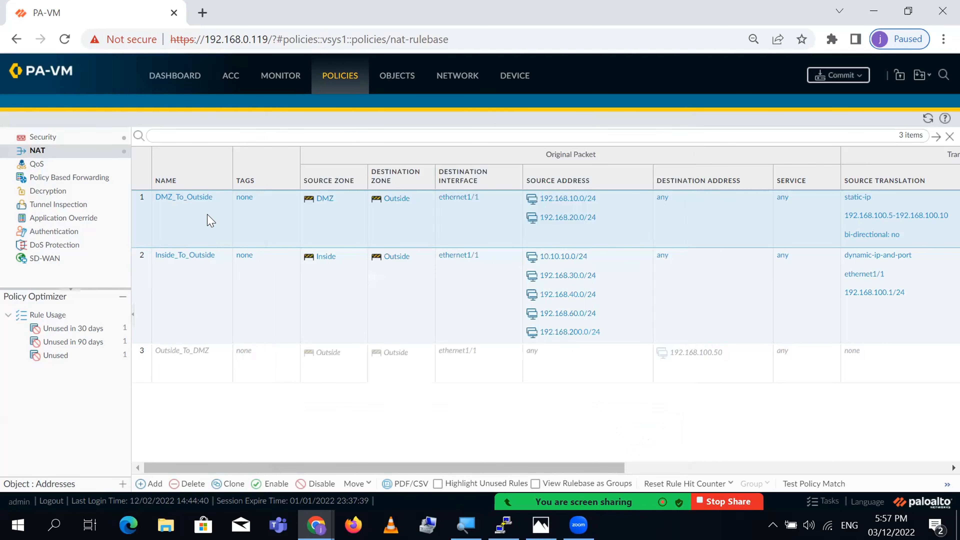
# - Open the DMZ_To_Outside NAT rule and review its Original Packet and Translated Packet settings
pyautogui.click(190, 201)
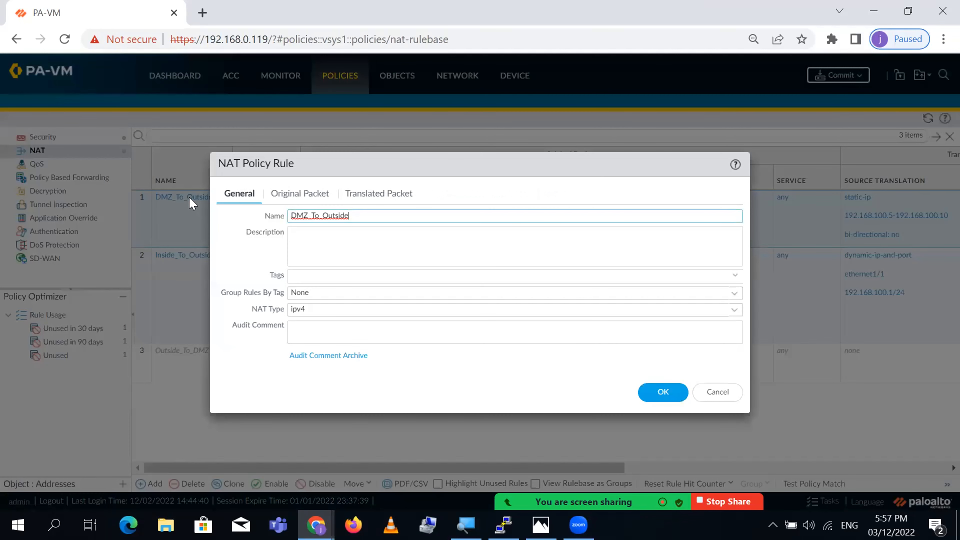
pyautogui.click(298, 195)
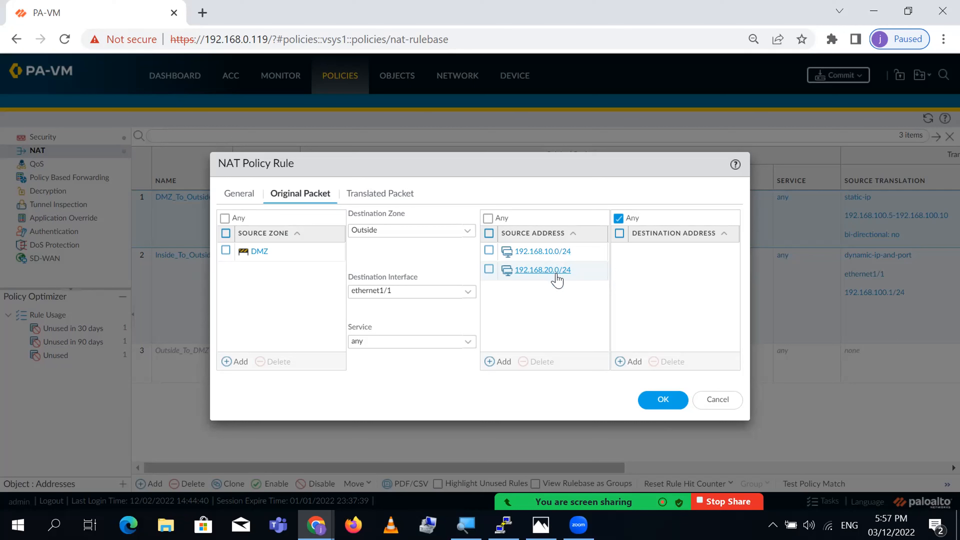
pyautogui.click(377, 196)
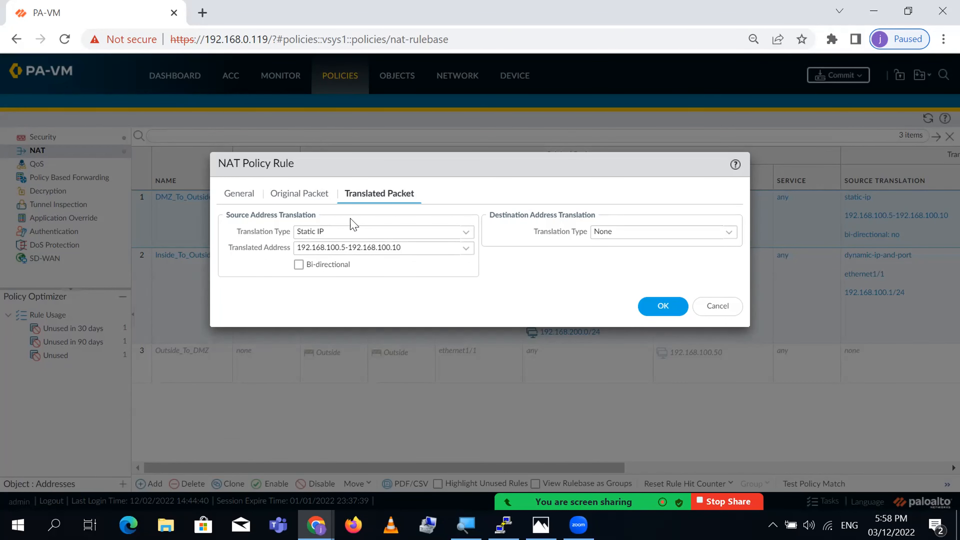
pyautogui.click(299, 195)
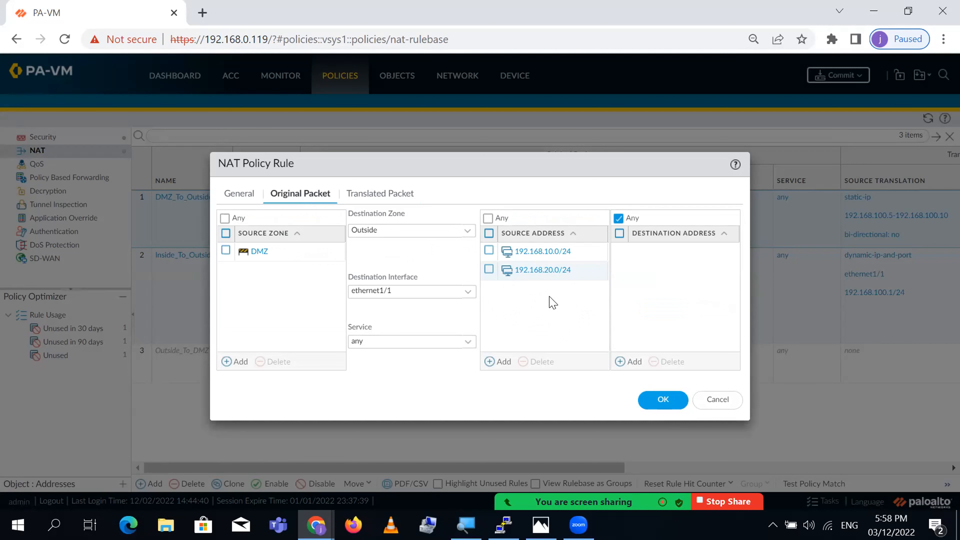
pyautogui.click(390, 203)
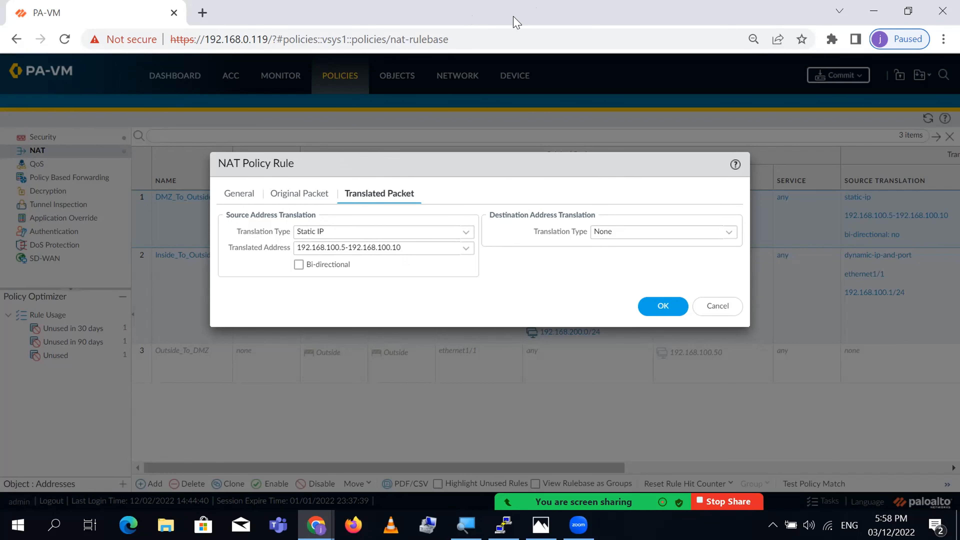
# - Place the firewall window beside the EVE topology and point out the PaloAlto firewall
pyautogui.doubleClick(657, 24)
pyautogui.moveTo(606, 179); pyautogui.dragTo(527, 133)
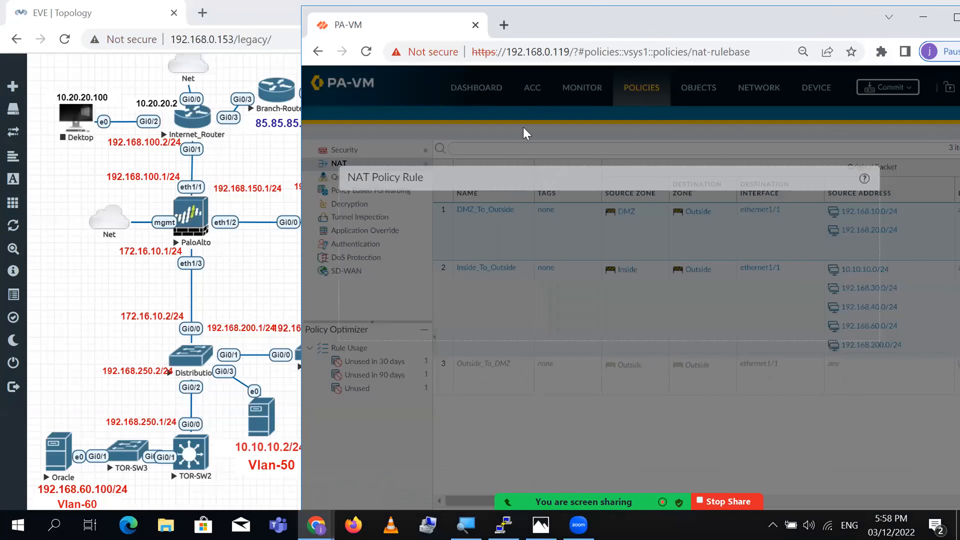
pyautogui.moveTo(556, 25); pyautogui.dragTo(632, 25)
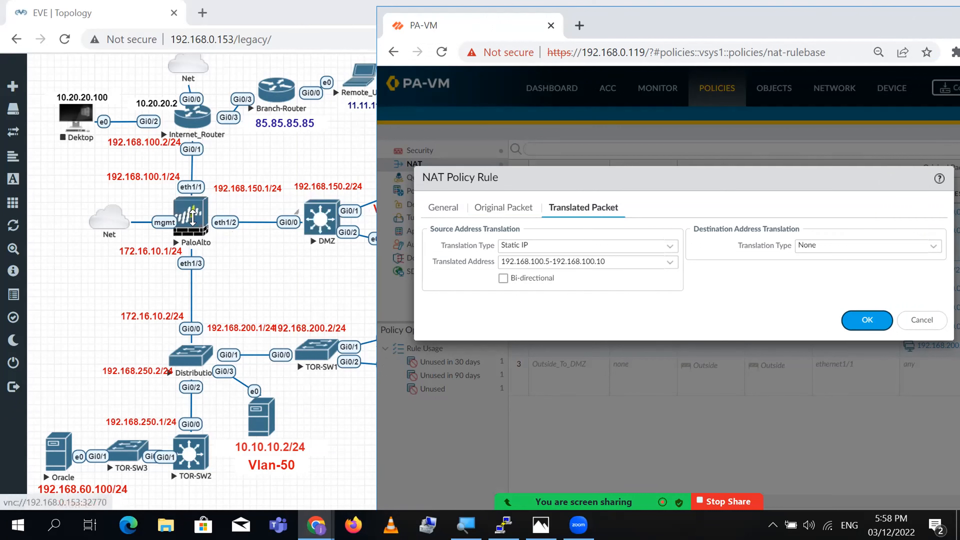
pyautogui.click(172, 221)
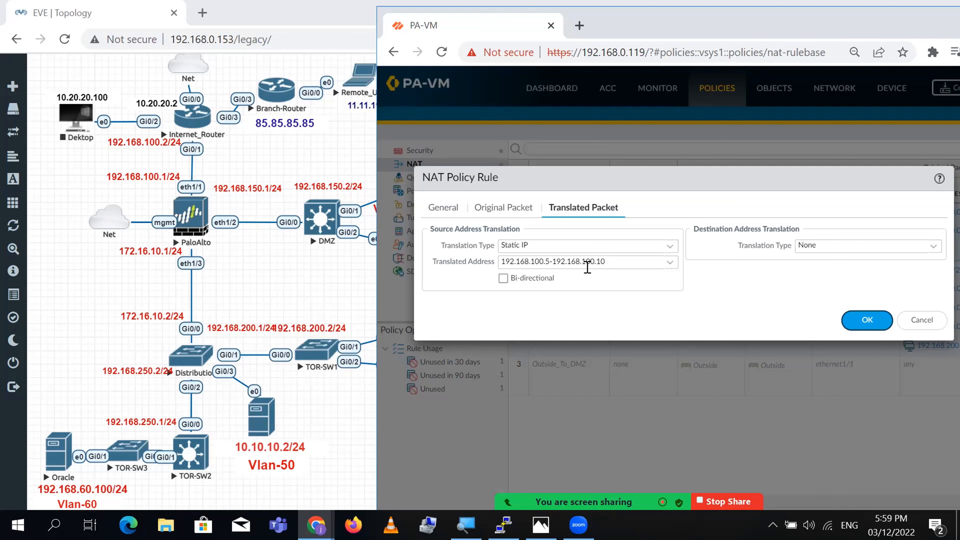
# - Delete 192.168.20.0/24 from DMZ_To_Outside's source addresses, leaving 192.168.10.0/24, and maximize the browser
pyautogui.click(445, 211)
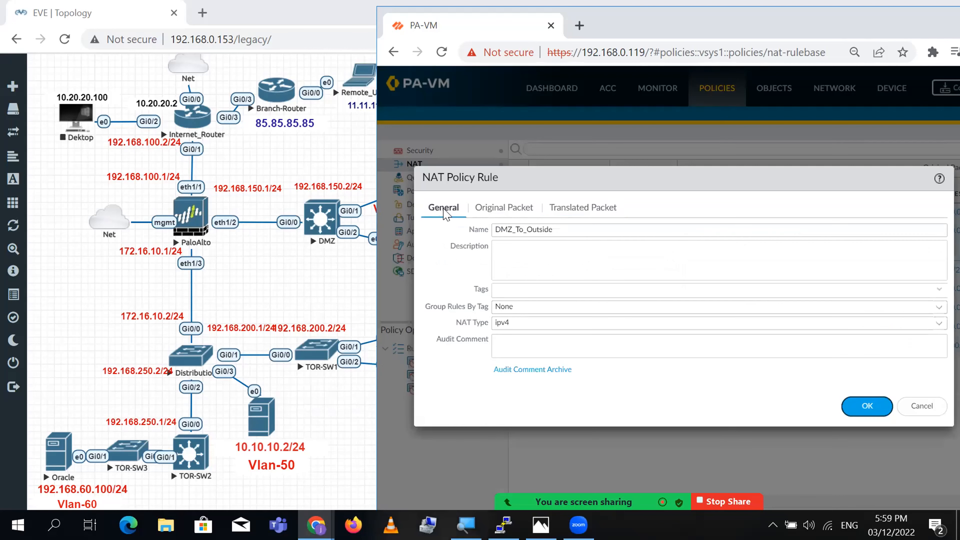
pyautogui.click(507, 209)
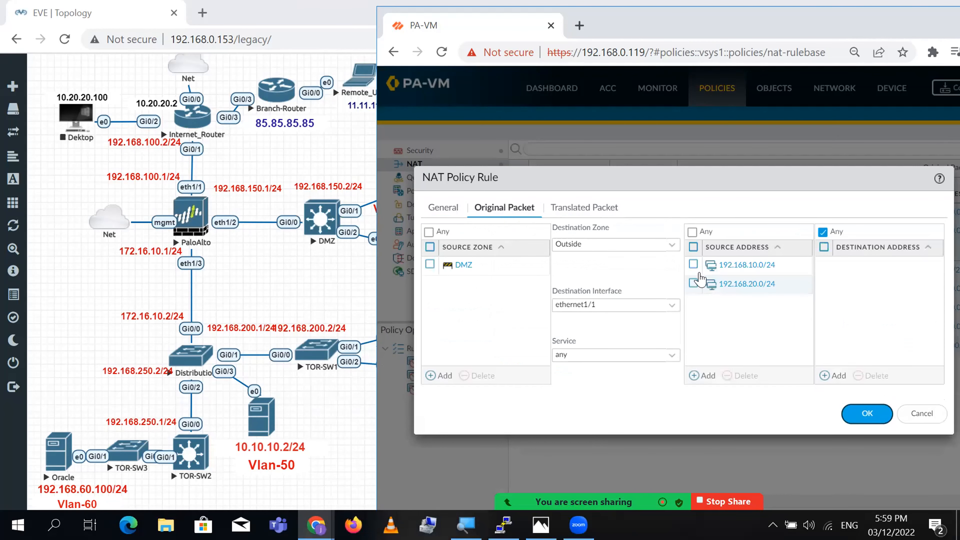
pyautogui.click(694, 283)
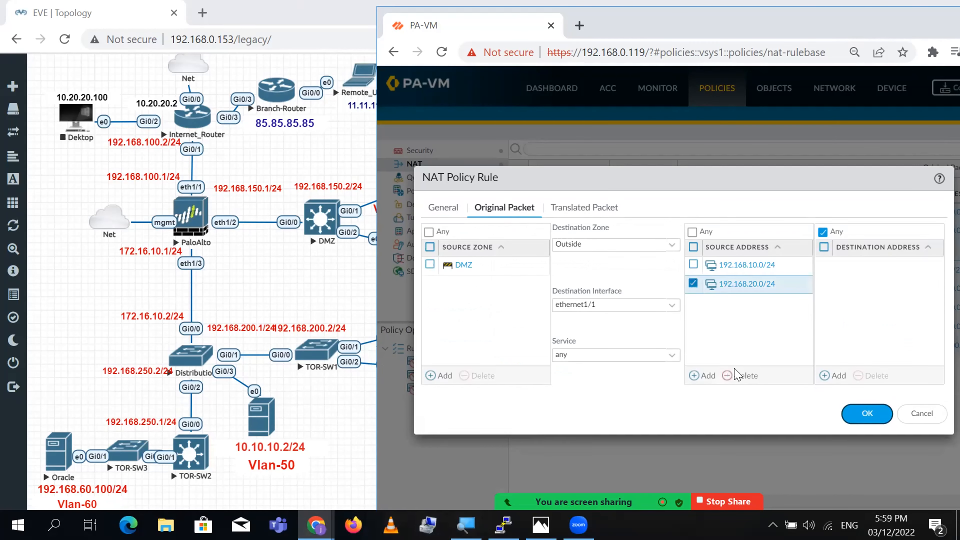
pyautogui.click(742, 376)
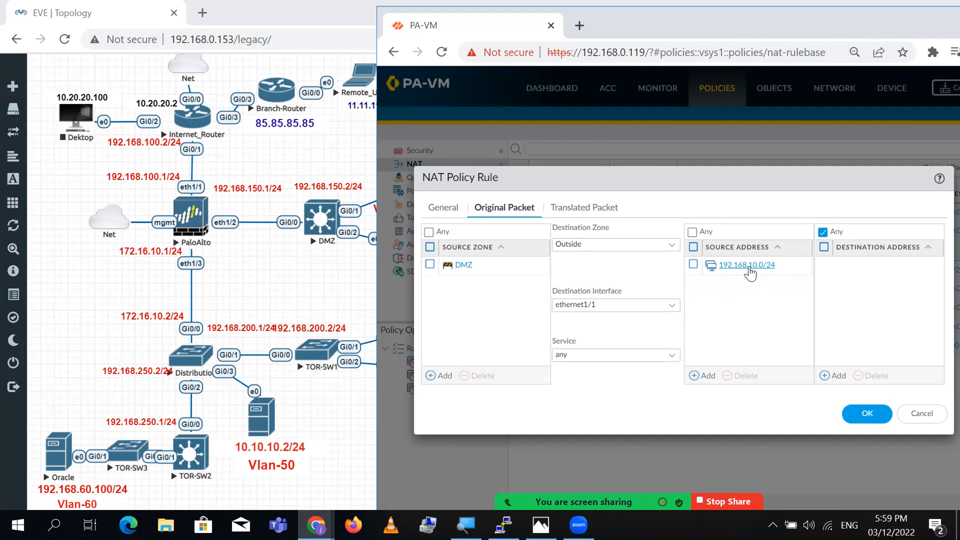
pyautogui.doubleClick(844, 23)
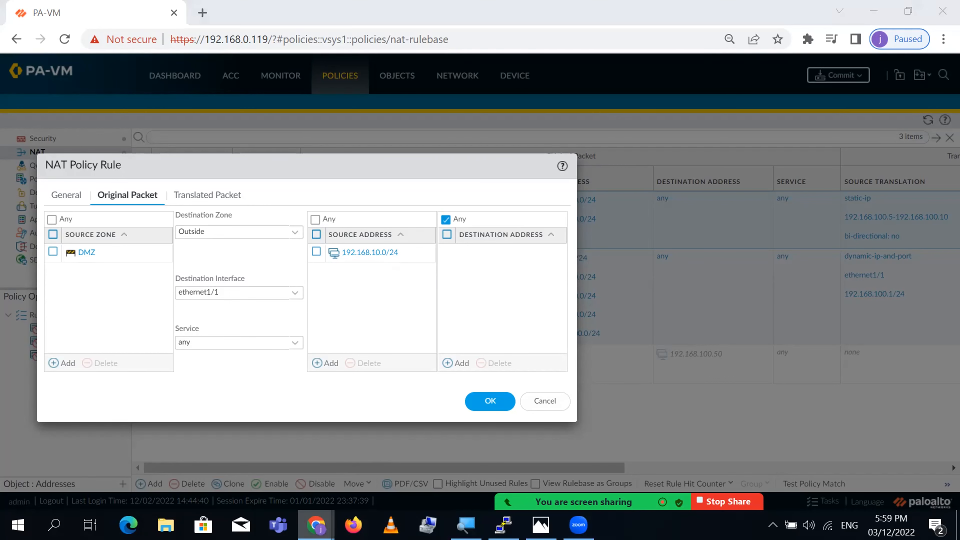
# - Calculate the /30 subnet for 192.168.10.100 in the subnet calculator
pyautogui.moveTo(316, 525)
pyautogui.click(316, 466)
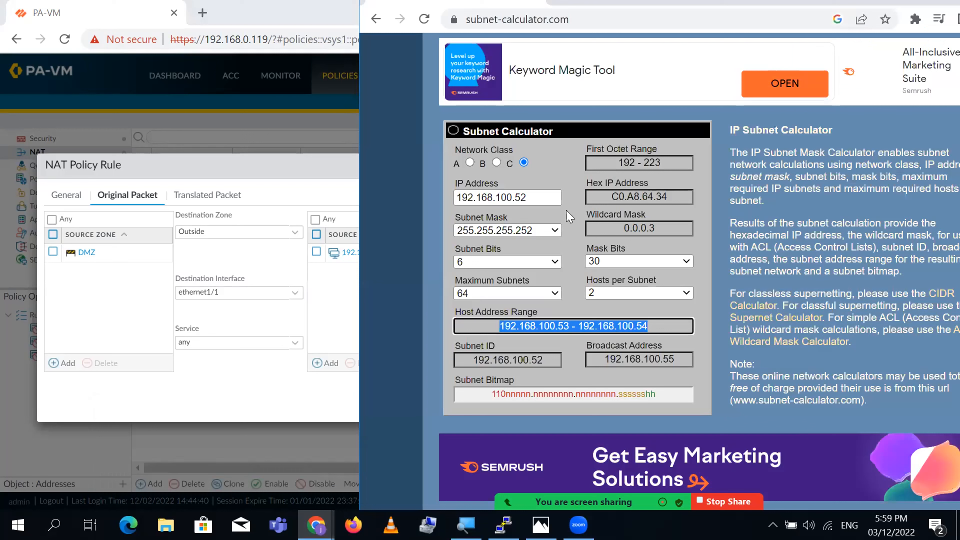
pyautogui.click(546, 195)
pyautogui.press('BackSpace')
pyautogui.press('BackSpace')
pyautogui.press('BackSpace')
pyautogui.press('BackSpace')
pyautogui.press('BackSpace')
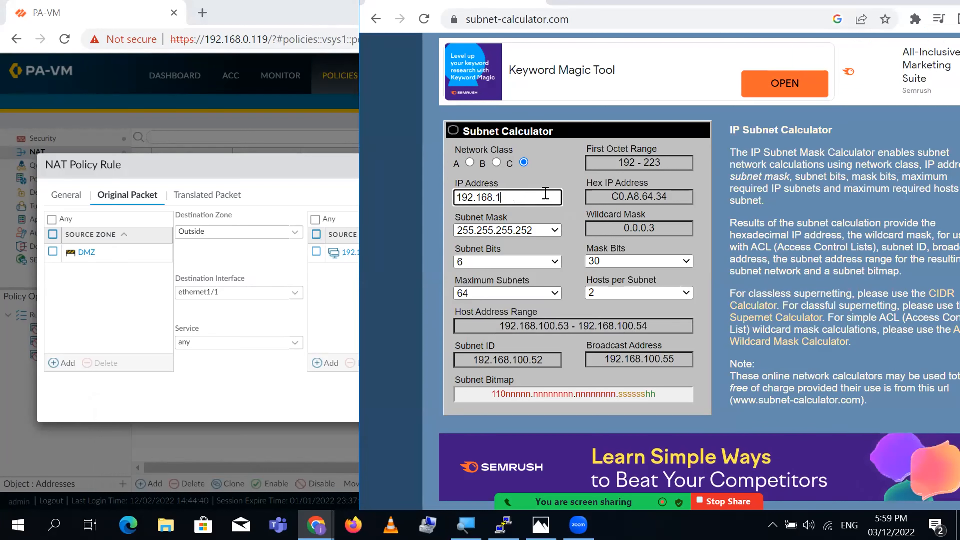
pyautogui.press('BackSpace')
pyautogui.press('BackSpace')
pyautogui.press('BackSpace')
pyautogui.press('BackSpace')
pyautogui.press('BackSpace')
pyautogui.press('BackSpace')
pyautogui.press('BackSpace')
pyautogui.press('BackSpace')
pyautogui.write('192.168.10')
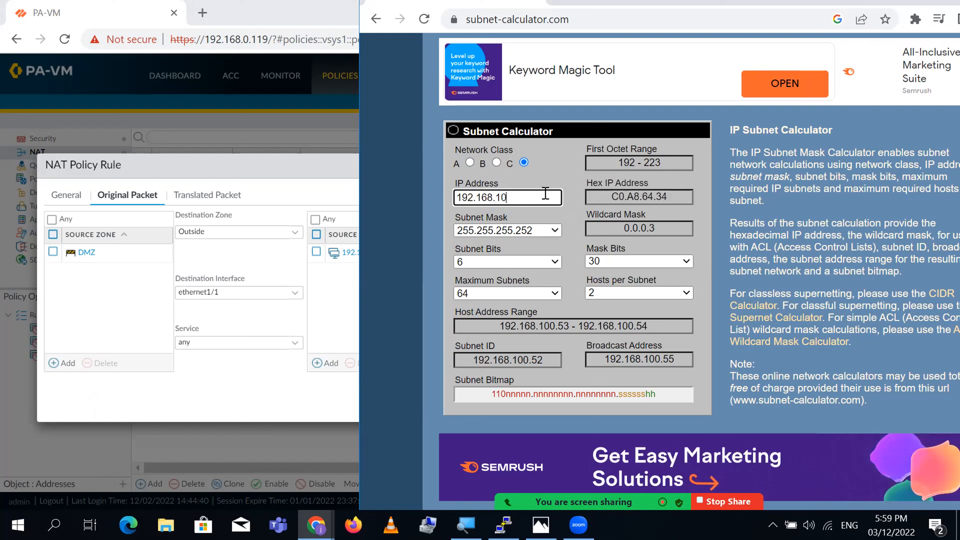
pyautogui.write('.100')
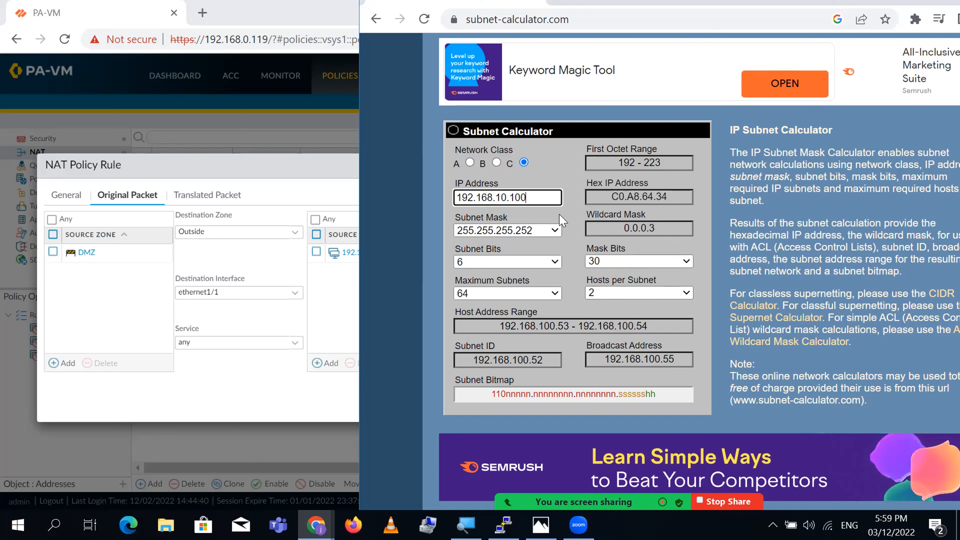
pyautogui.press('Return')
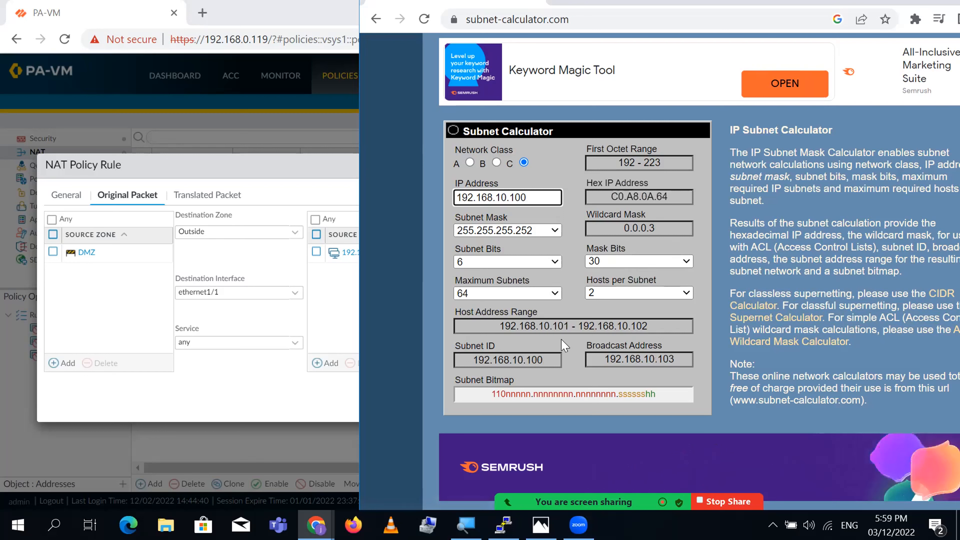
# - Select the host range 192.168.10.101–192.168.10.102 and the subnet ID from the results
pyautogui.click(535, 361)
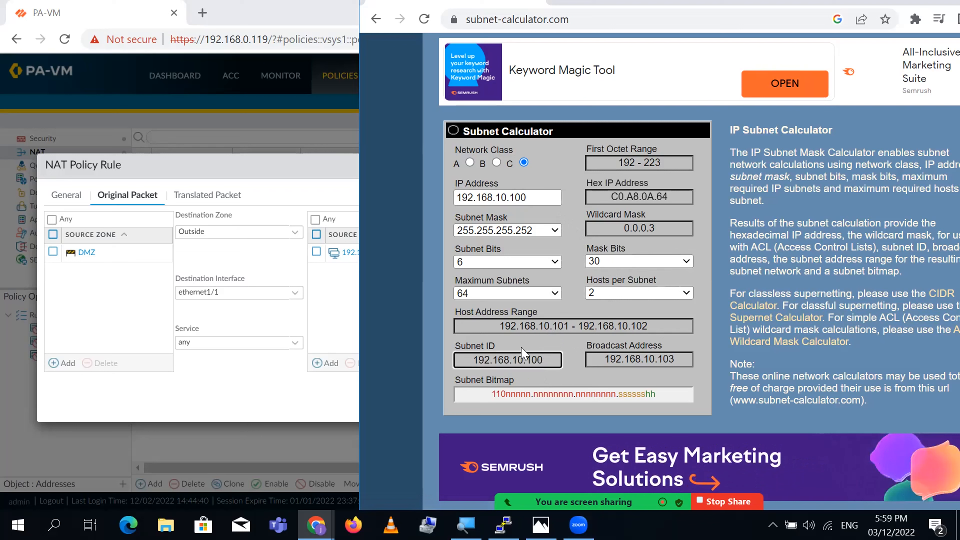
pyautogui.moveTo(552, 326); pyautogui.dragTo(654, 319)
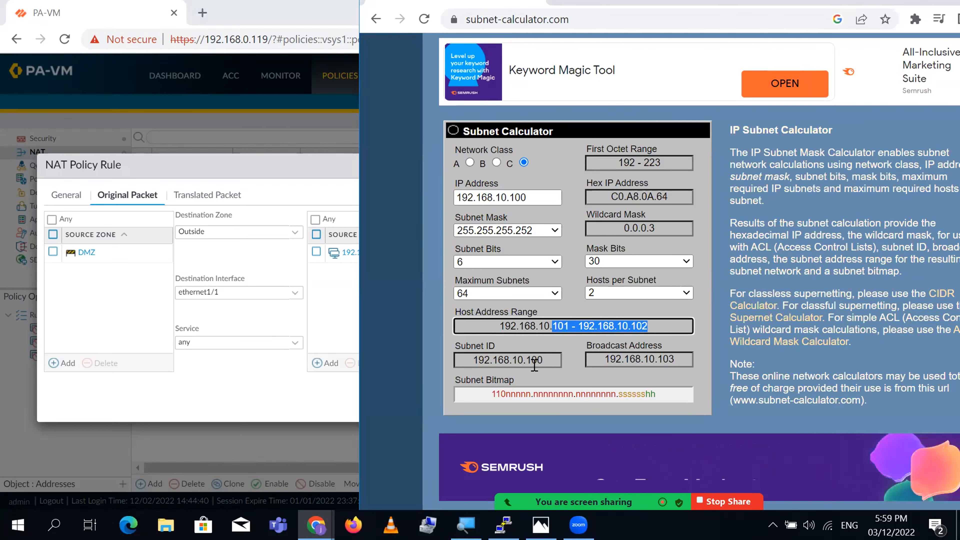
pyautogui.tripleClick(516, 324)
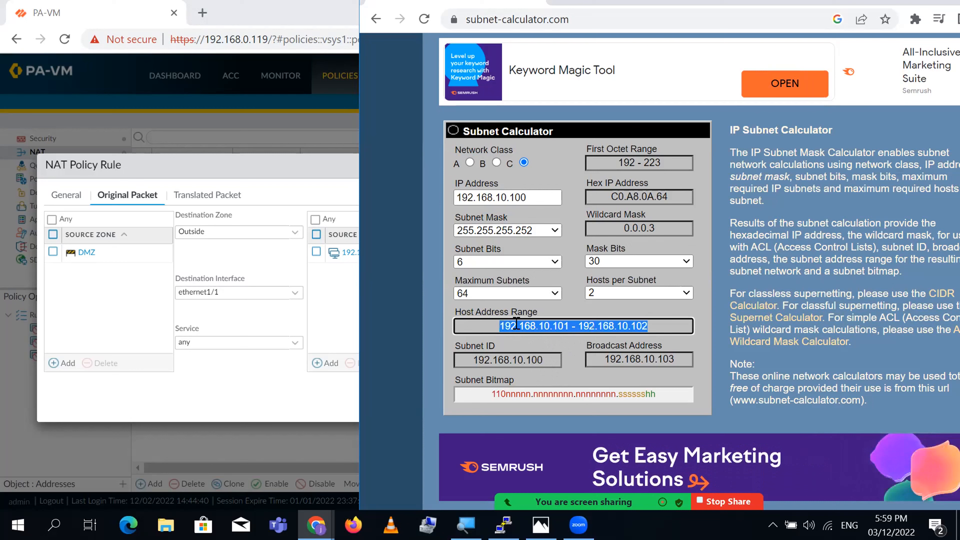
pyautogui.doubleClick(529, 361)
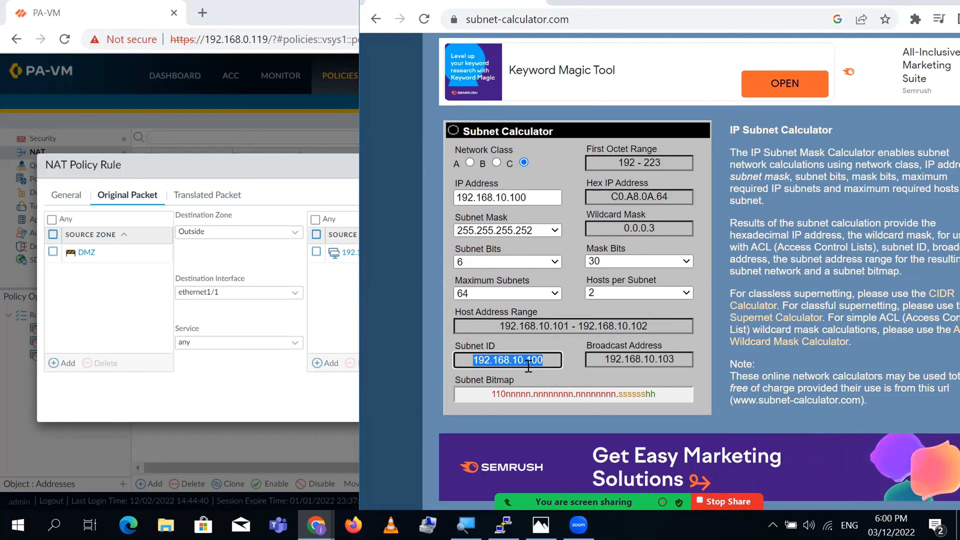
pyautogui.click(283, 403)
# - Change the rule's source address from 192.168.10.0/24 to 192.168.10.100/30
pyautogui.click(364, 252)
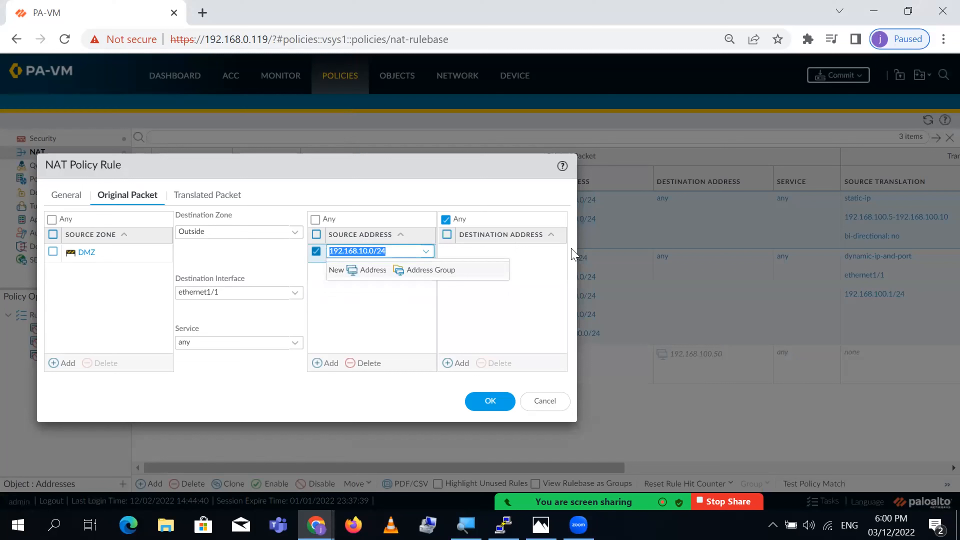
pyautogui.press('End')
pyautogui.write('100/')
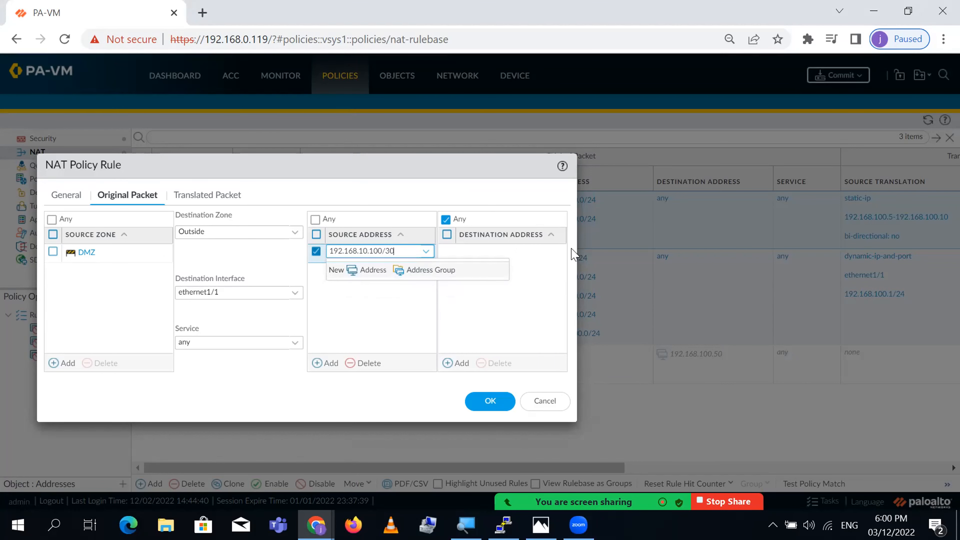
pyautogui.write('30')
pyautogui.press('Return')
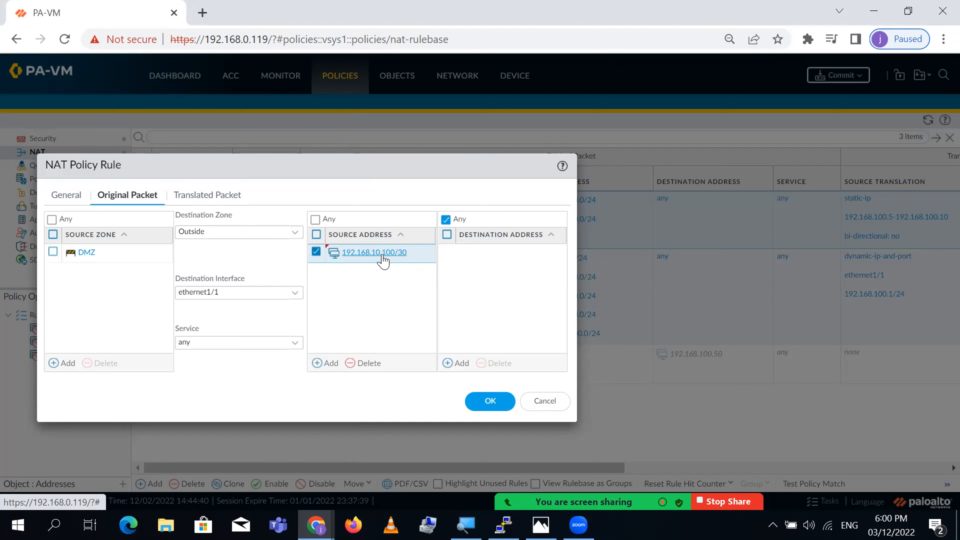
# - Review the source translation settings, then bring the EVE topology to the front
pyautogui.click(194, 197)
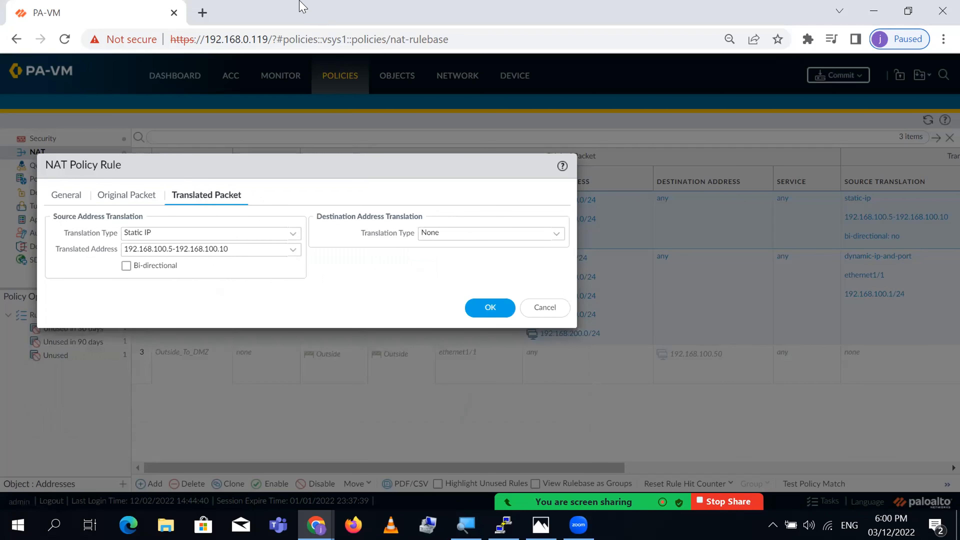
pyautogui.doubleClick(297, 16)
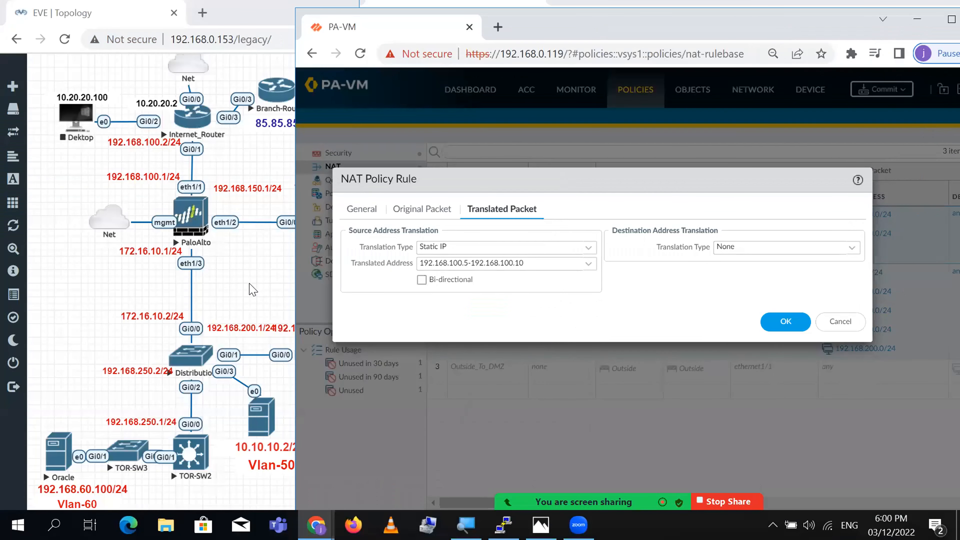
pyautogui.click(158, 178)
pyautogui.click(316, 525)
# - Recalculate for 192.168.100.52 and select hosts 192.168.100.53–192.168.100.54 and the subnet ID
pyautogui.click(314, 483)
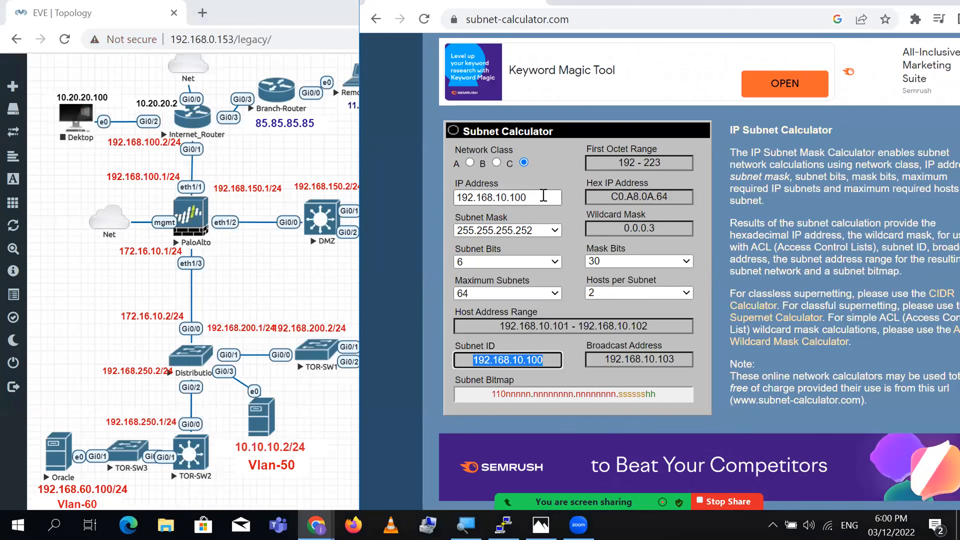
pyautogui.doubleClick(543, 196)
pyautogui.click(543, 195)
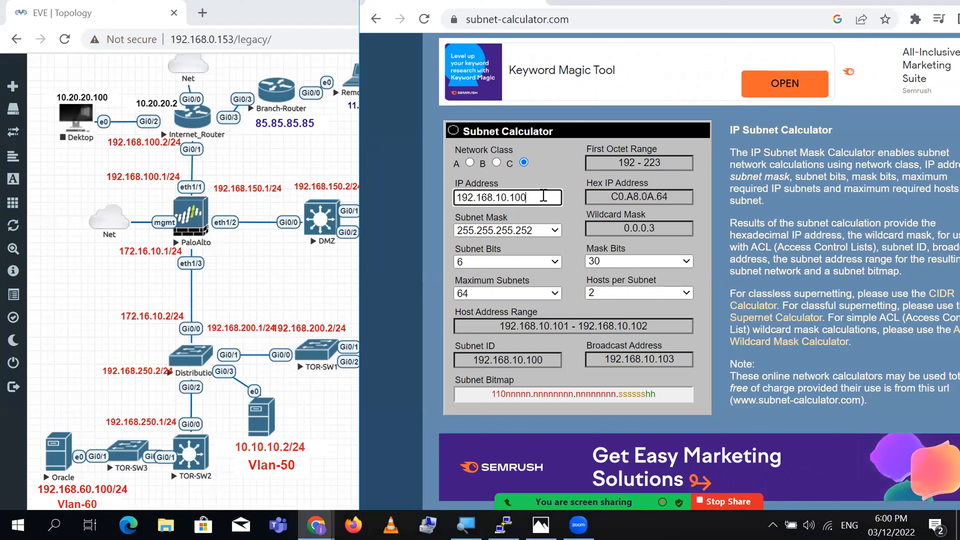
pyautogui.write('0.')
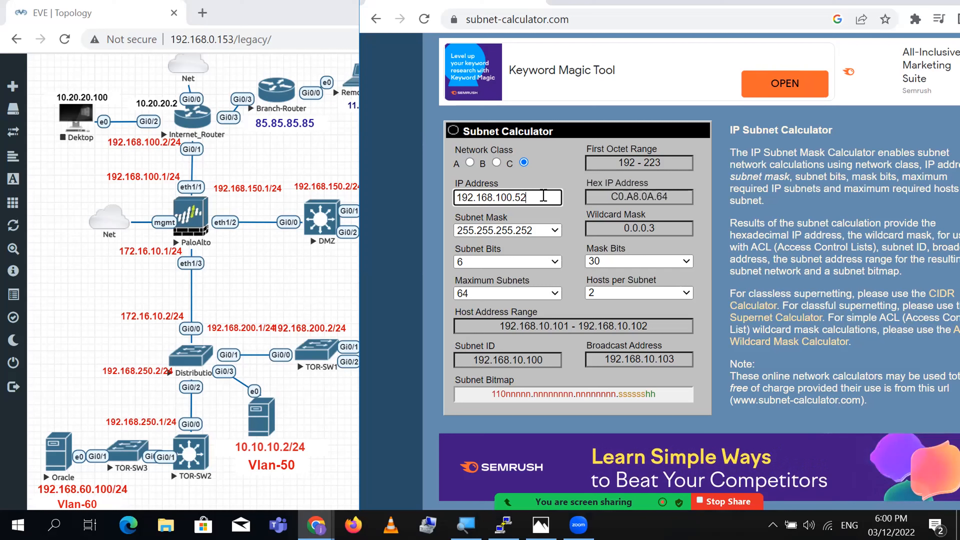
pyautogui.write('52')
pyautogui.press('Return')
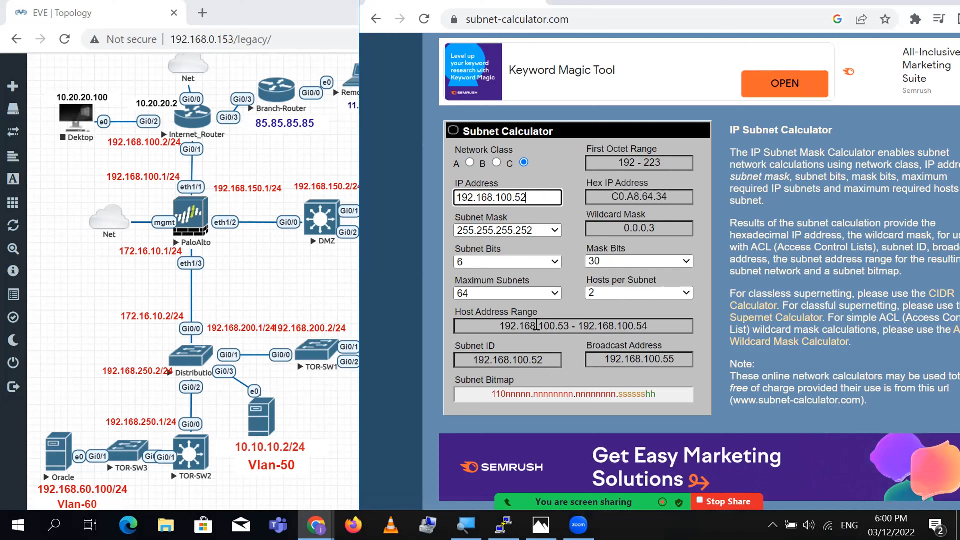
pyautogui.moveTo(498, 326); pyautogui.dragTo(578, 346)
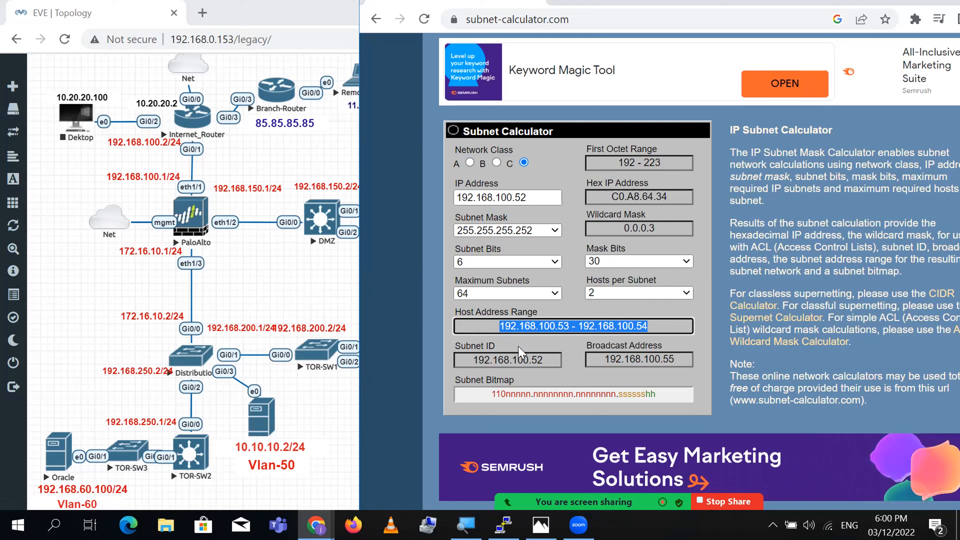
pyautogui.tripleClick(503, 360)
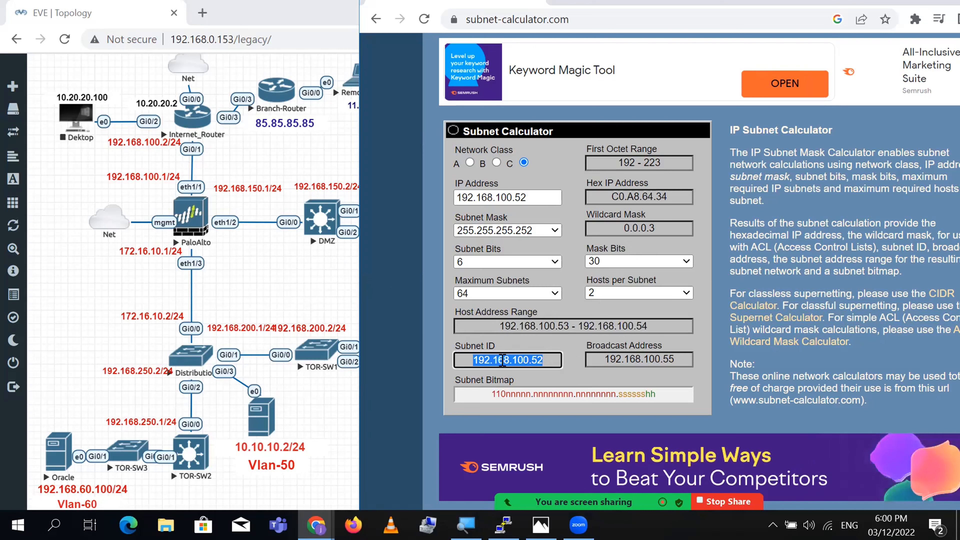
pyautogui.click(316, 525)
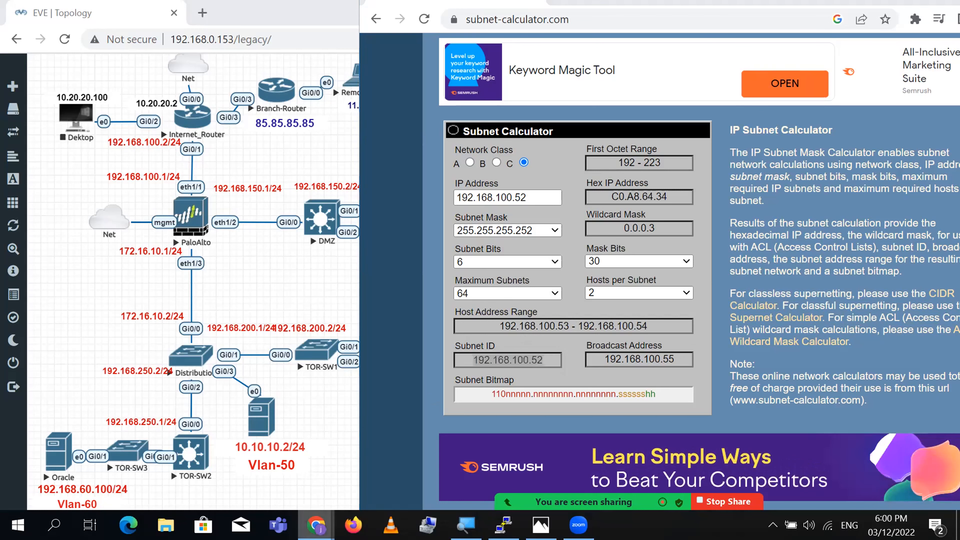
# - Set DMZ_To_Outside's translated address to 192.168.100.52/30, save the rule, and maximize the window
pyautogui.click(171, 453)
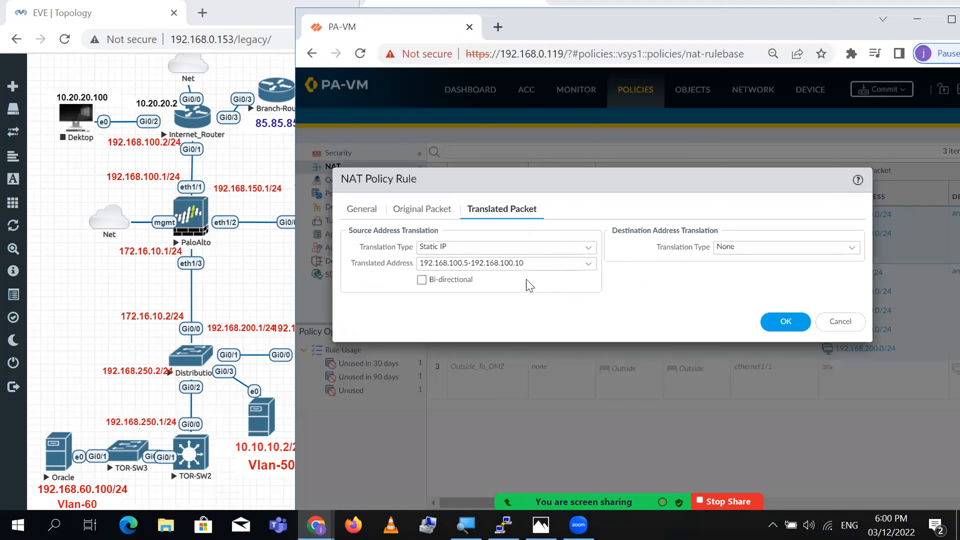
pyautogui.tripleClick(555, 264)
pyautogui.write('192.168.100.52/30')
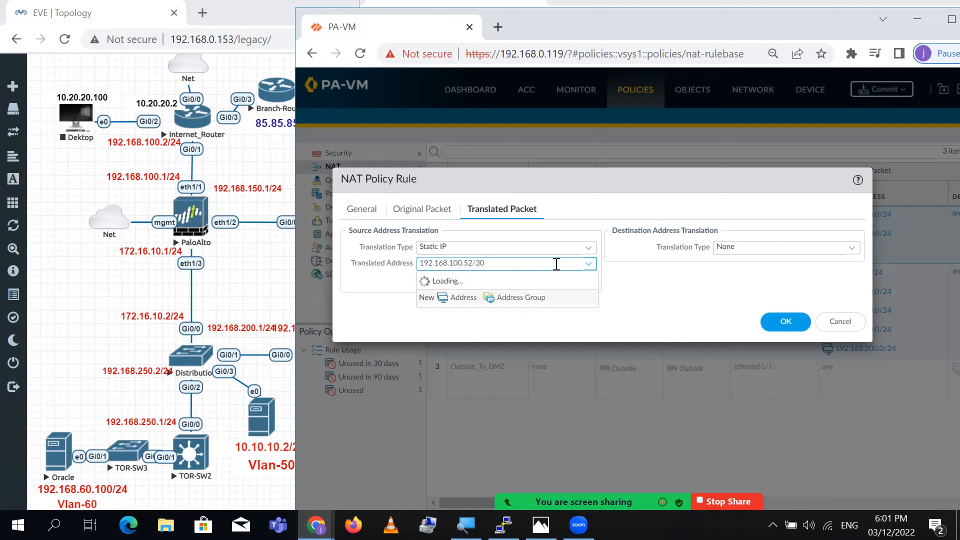
pyautogui.click(783, 322)
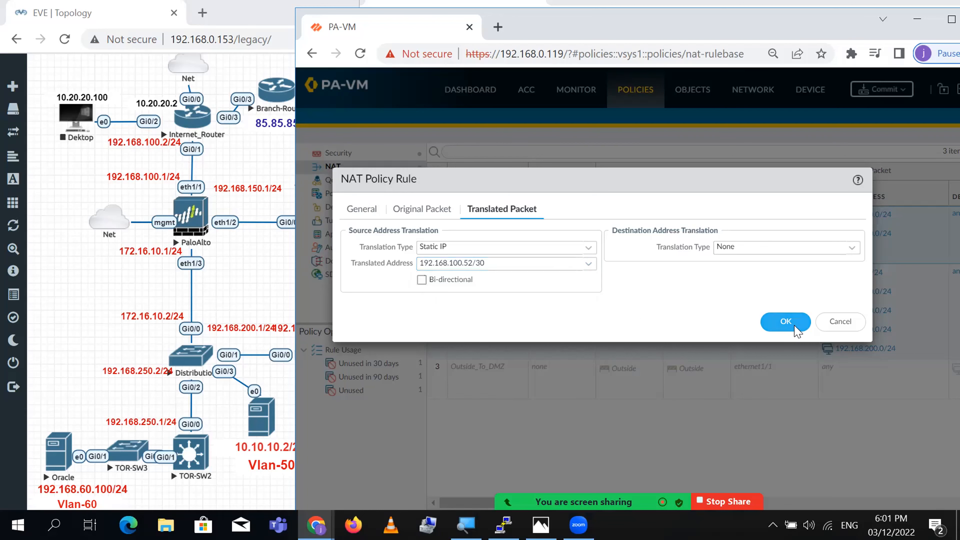
pyautogui.doubleClick(804, 23)
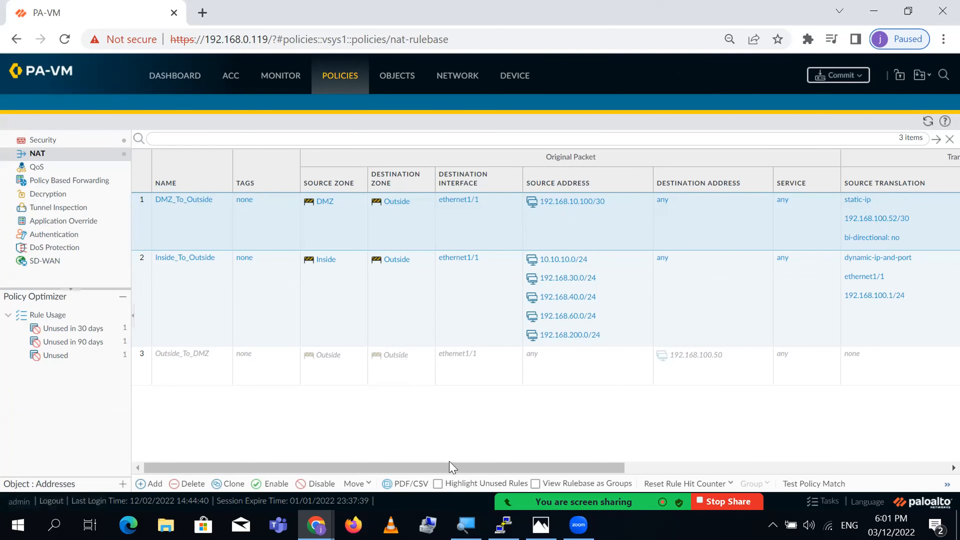
# - Reset the hit counts of the DMZ_To_Outside and Inside_To_Outside NAT rules to zero
pyautogui.moveTo(430, 468); pyautogui.dragTo(731, 450)
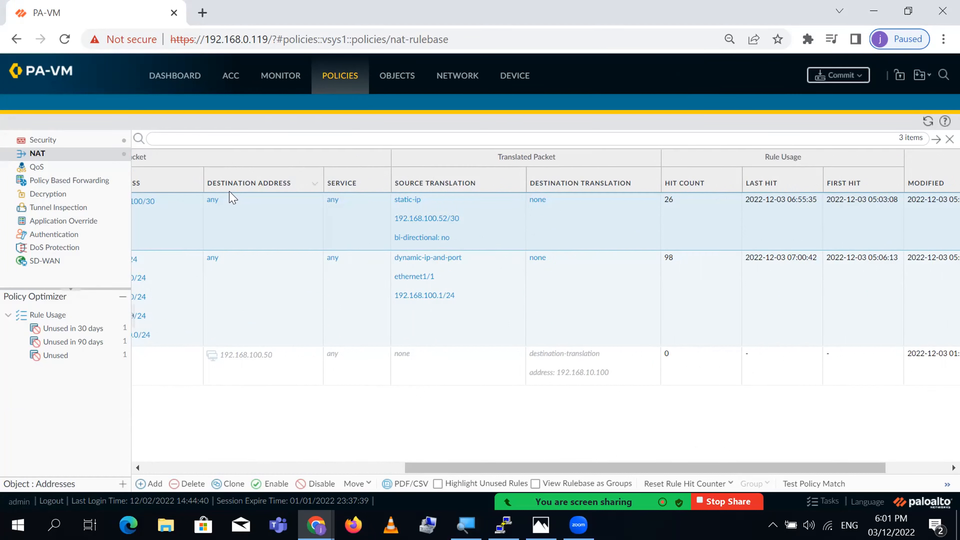
pyautogui.click(732, 204)
pyautogui.moveTo(745, 226)
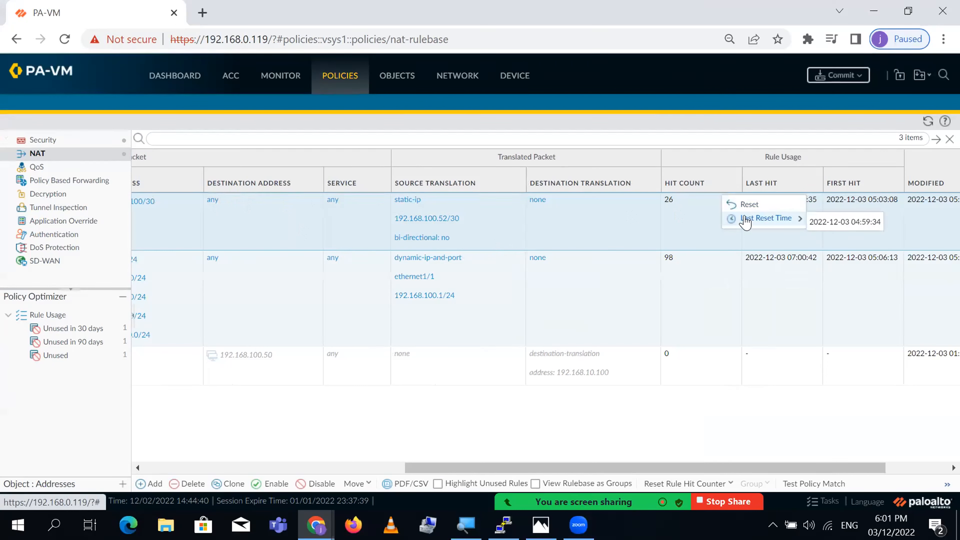
pyautogui.click(747, 205)
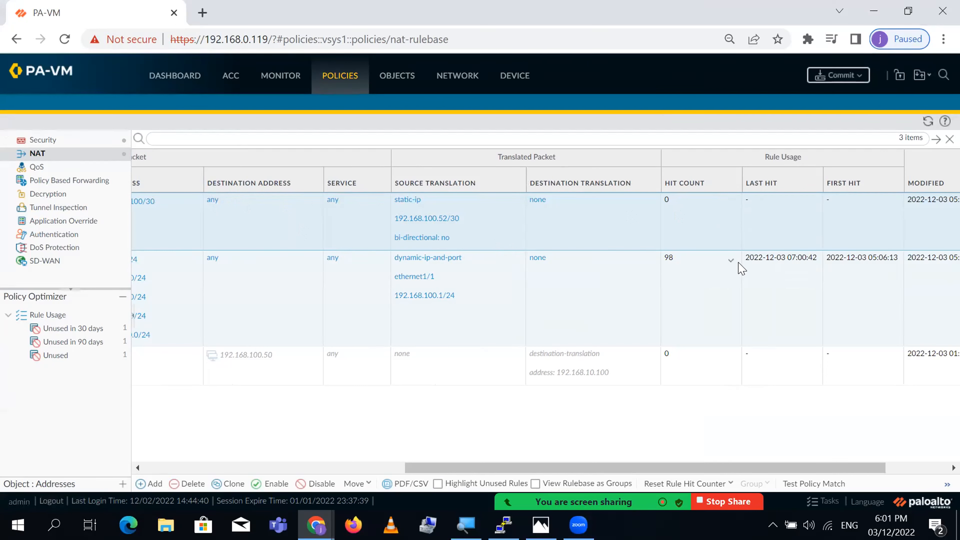
pyautogui.click(731, 261)
pyautogui.click(747, 262)
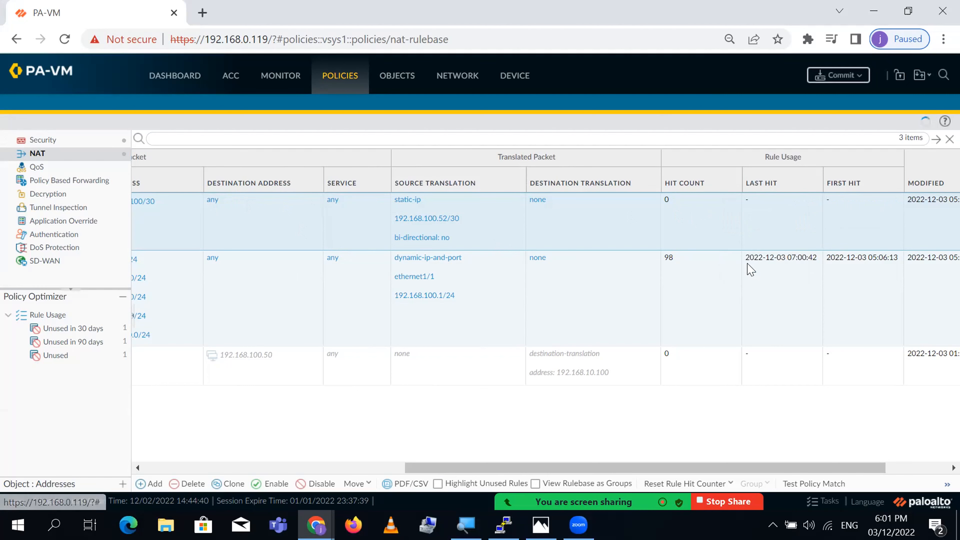
pyautogui.moveTo(448, 468); pyautogui.dragTo(114, 484)
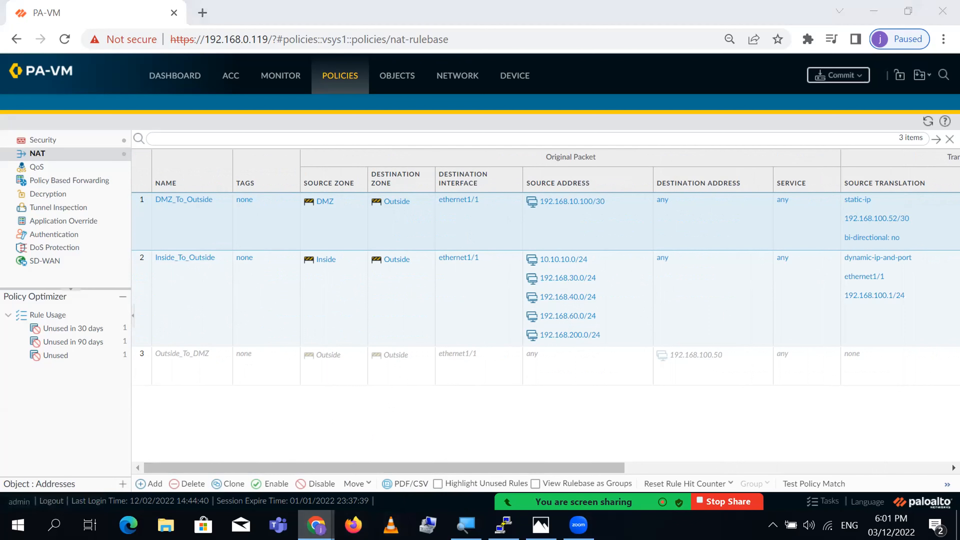
# - Nudge the 192.168.200.2/24 label in the EVE topology, then return to the NAT rulebase
pyautogui.moveTo(316, 526)
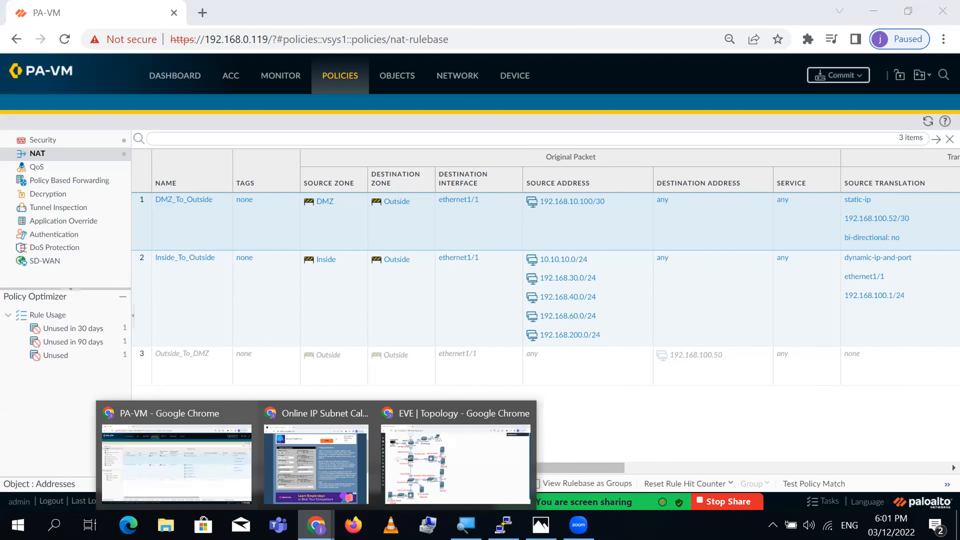
pyautogui.click(429, 480)
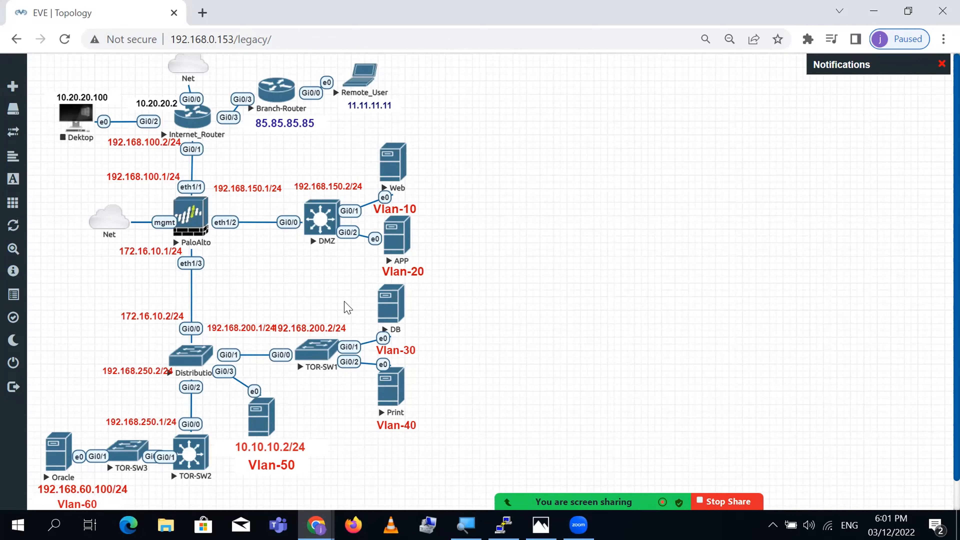
pyautogui.moveTo(323, 323); pyautogui.dragTo(328, 325)
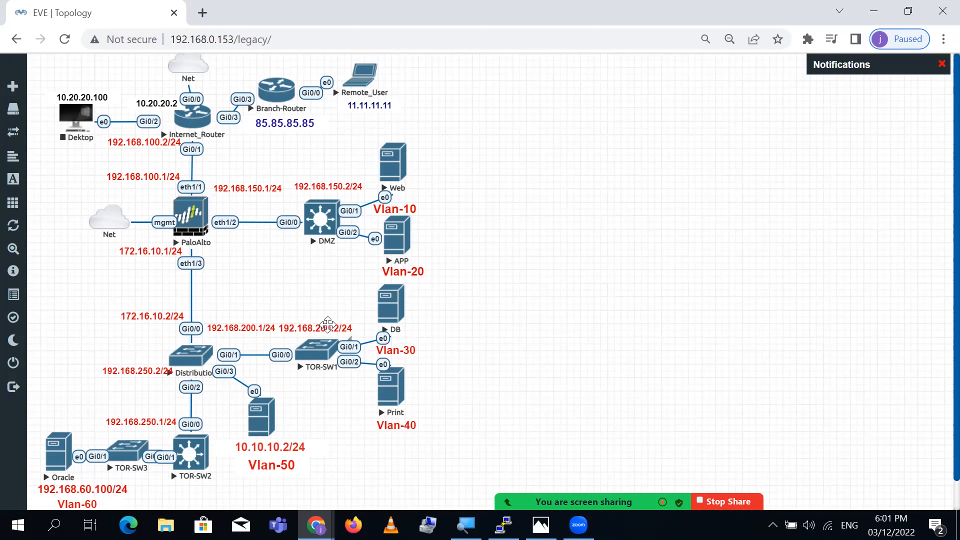
pyautogui.moveTo(316, 525)
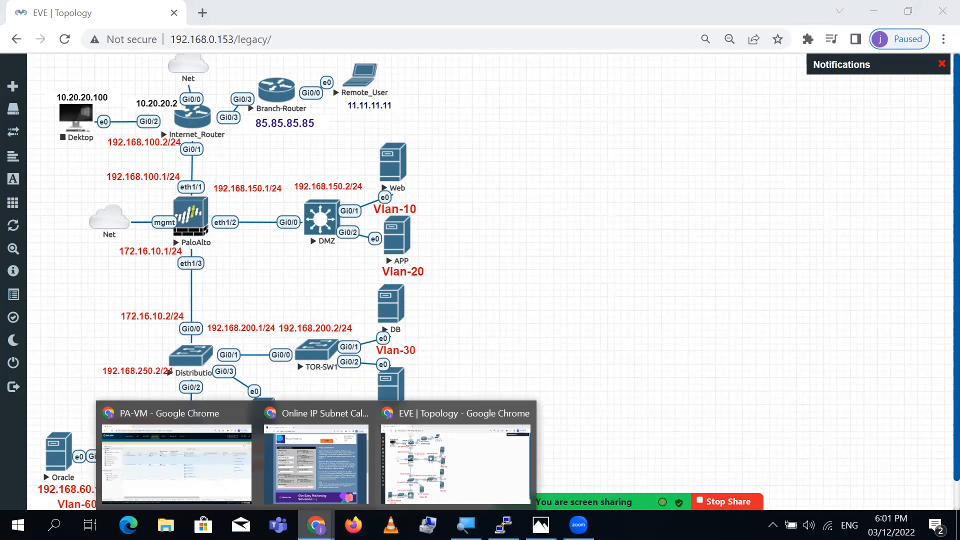
pyautogui.click(169, 478)
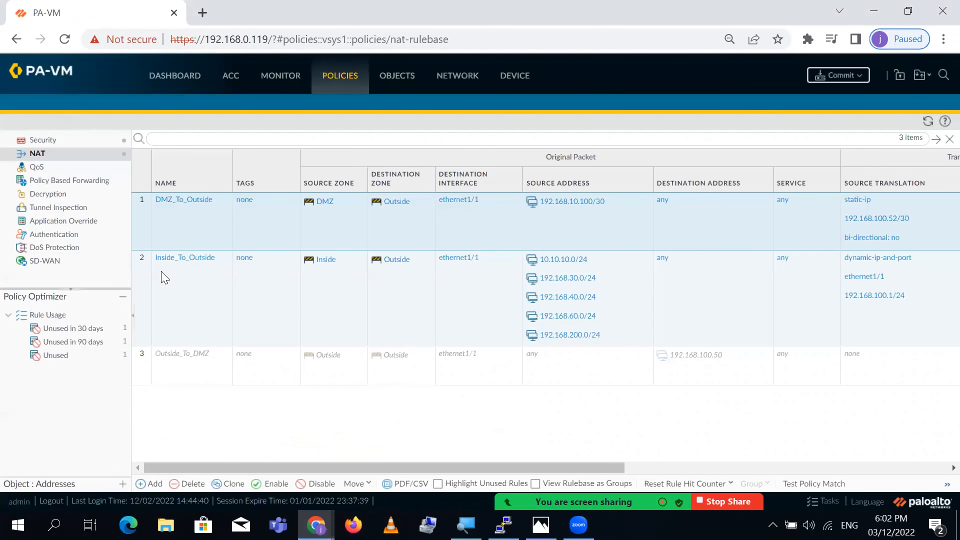
# - Delete sources 10.10.10.0/24, 192.168.40.0/24, 192.168.60.0/24 and 192.168.200.0/24 from Inside_To_Outside
pyautogui.click(193, 259)
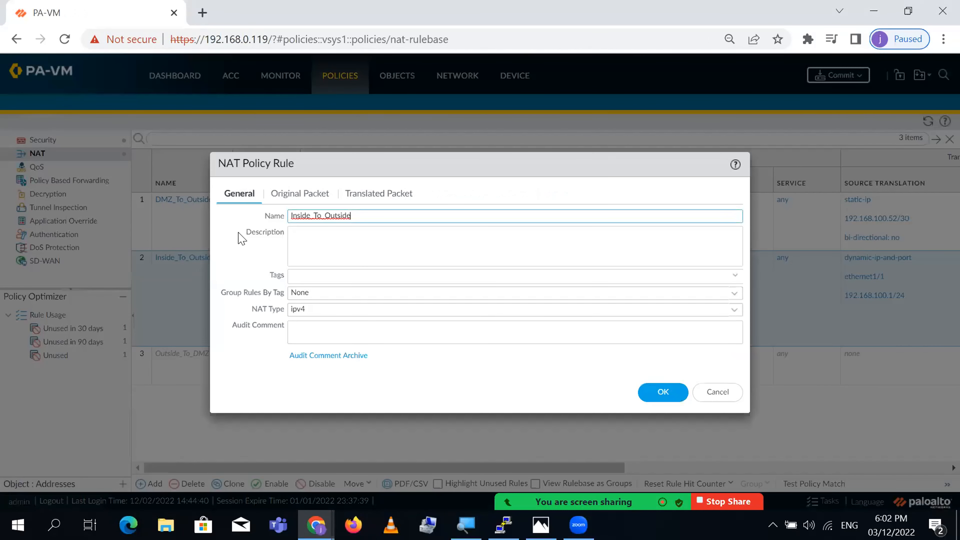
pyautogui.click(312, 194)
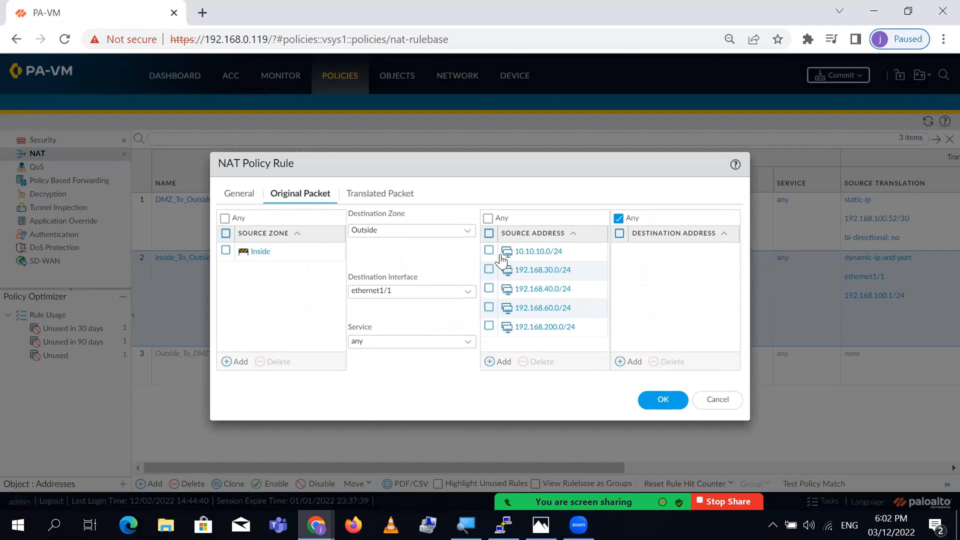
pyautogui.click(489, 251)
pyautogui.click(489, 289)
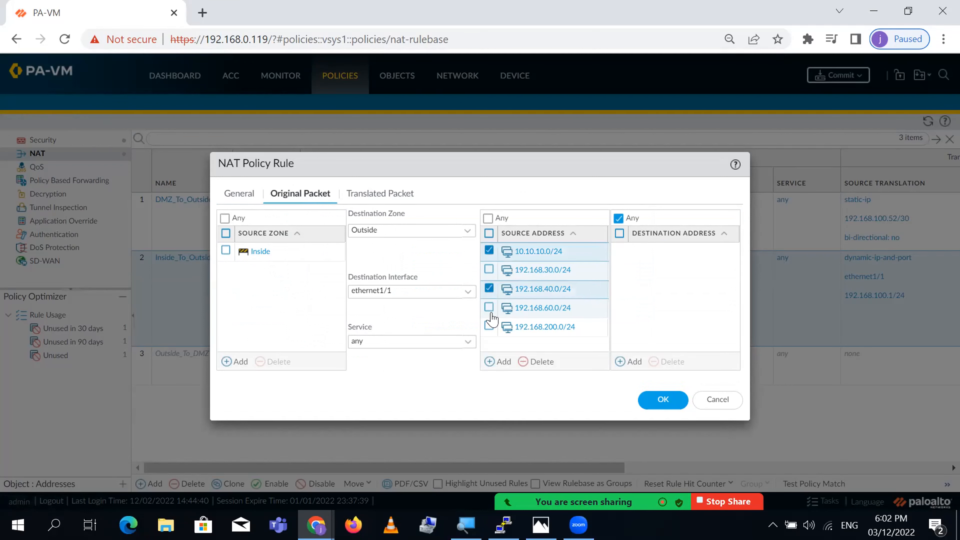
pyautogui.click(489, 308)
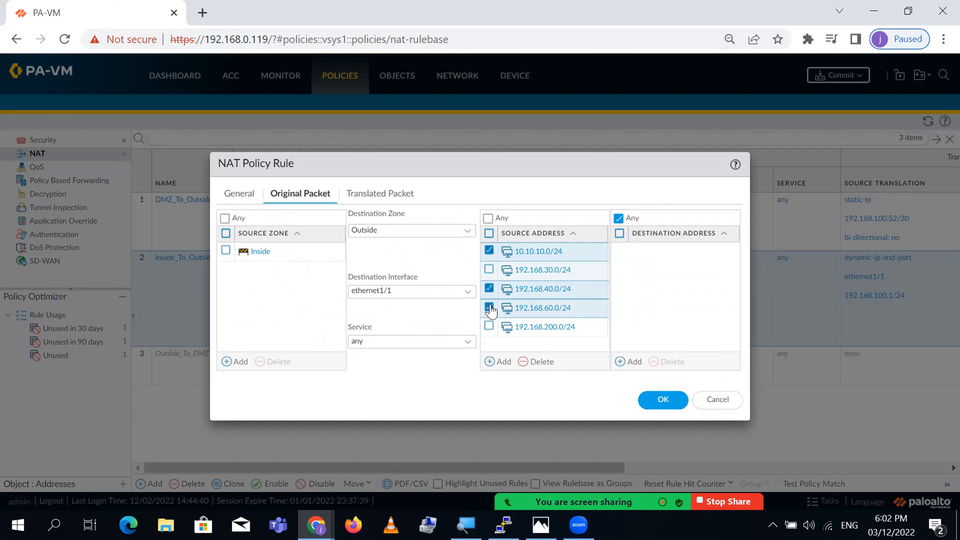
pyautogui.click(489, 326)
pyautogui.click(539, 363)
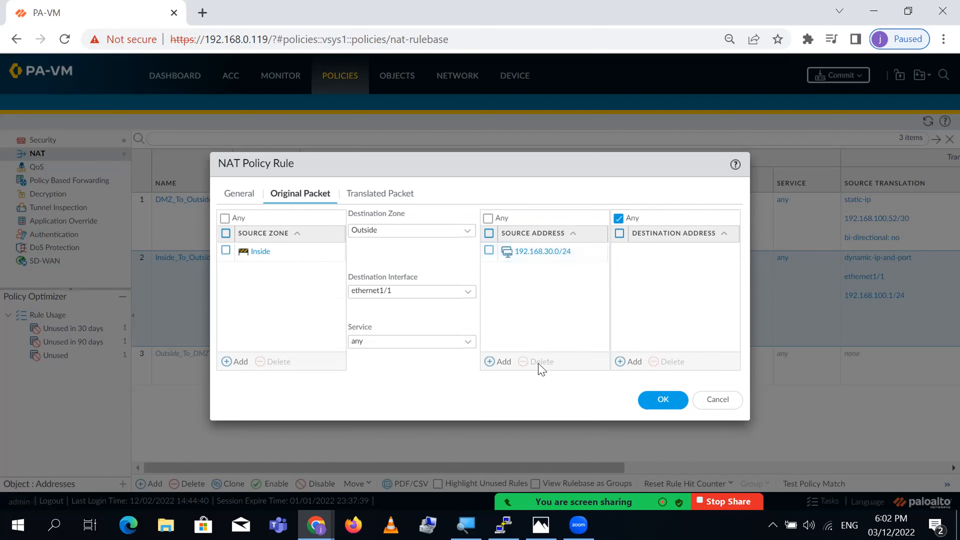
# - Change the remaining source 192.168.30.0/24 to 192.168.30.100/30
pyautogui.click(547, 258)
pyautogui.click(547, 259)
pyautogui.click(547, 252)
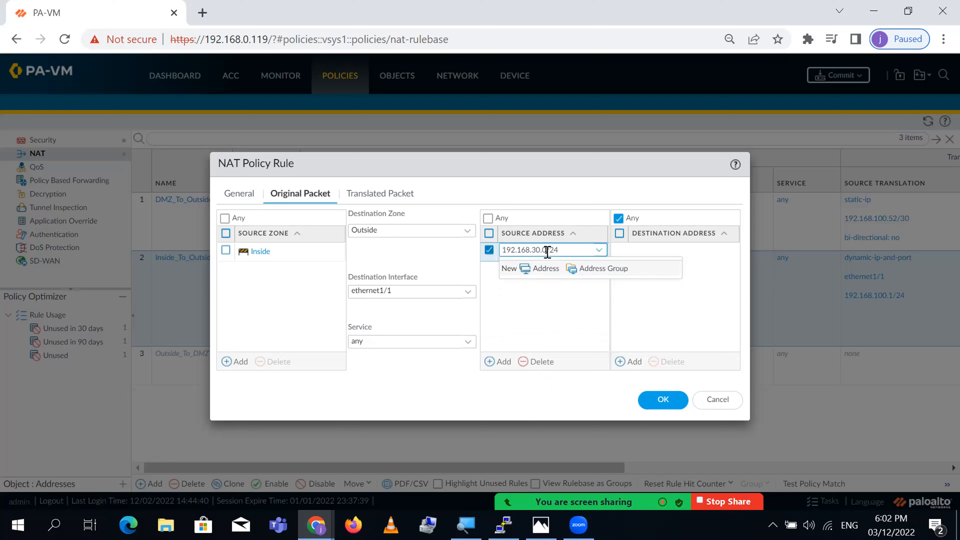
pyautogui.press('End')
pyautogui.write('30')
pyautogui.press('Return')
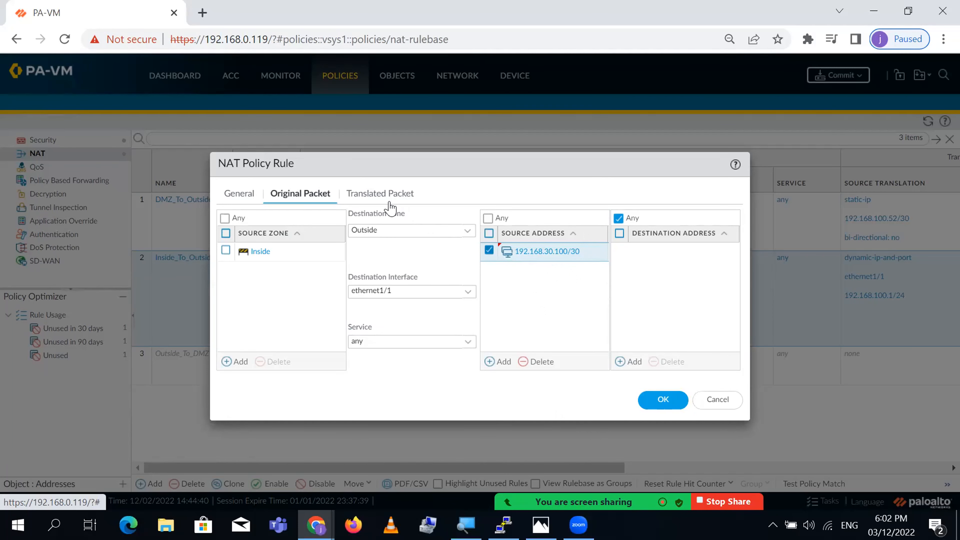
pyautogui.click(367, 194)
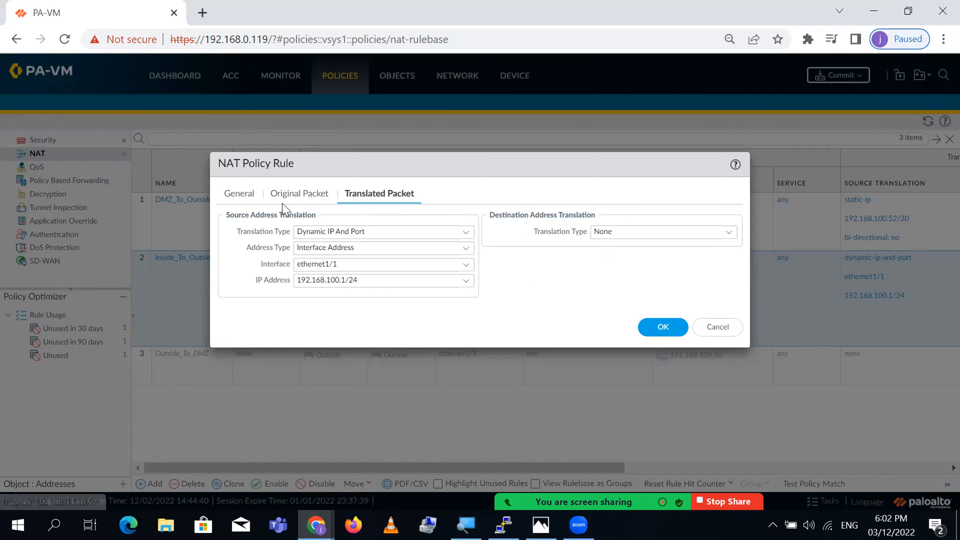
pyautogui.click(304, 200)
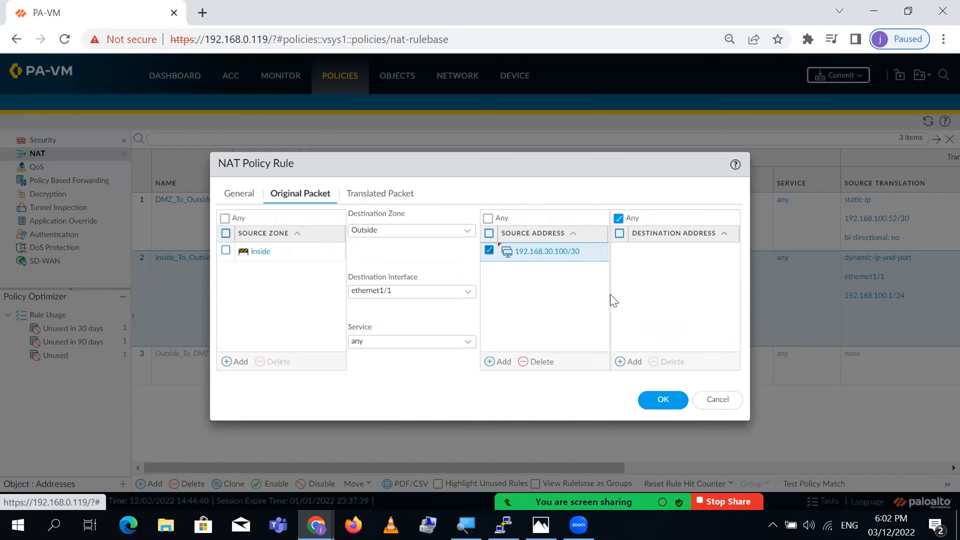
# - Add 85.85.85.85 as the Inside_To_Outside rule's destination address
pyautogui.click(629, 362)
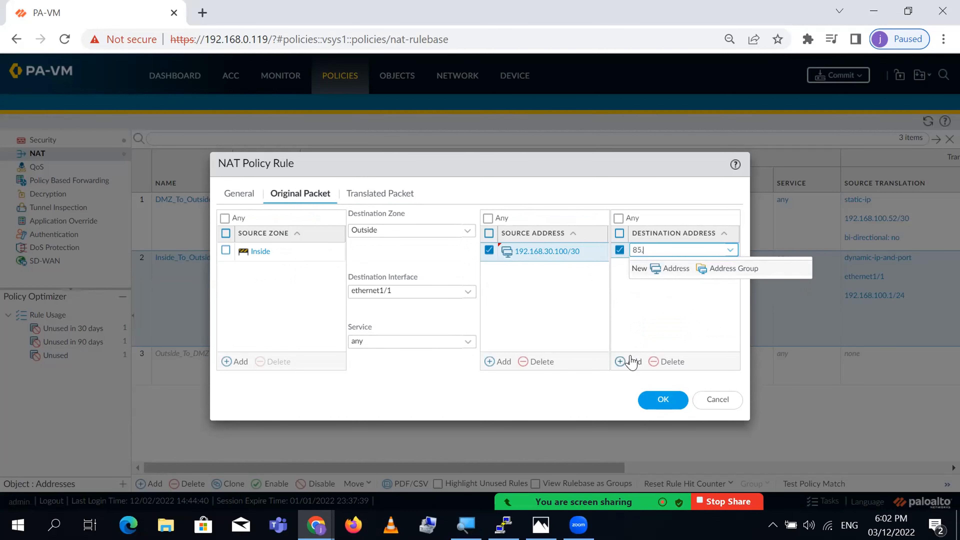
pyautogui.write('85.85.85.85')
pyautogui.press('Return')
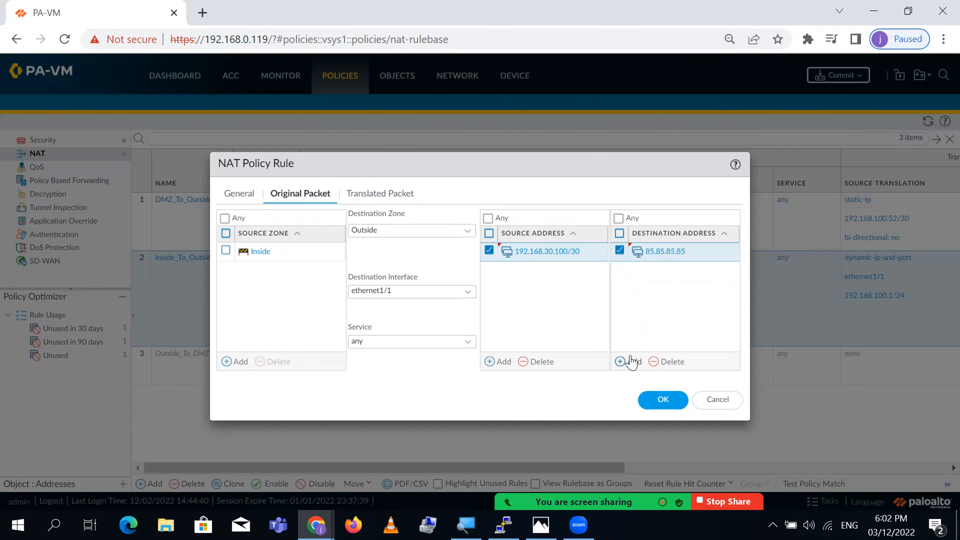
pyautogui.moveTo(316, 525)
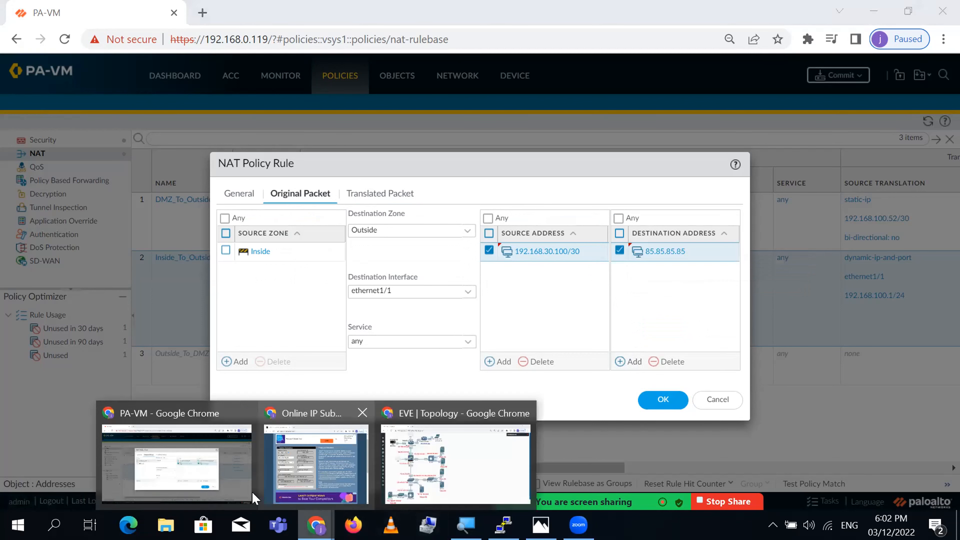
pyautogui.click(459, 453)
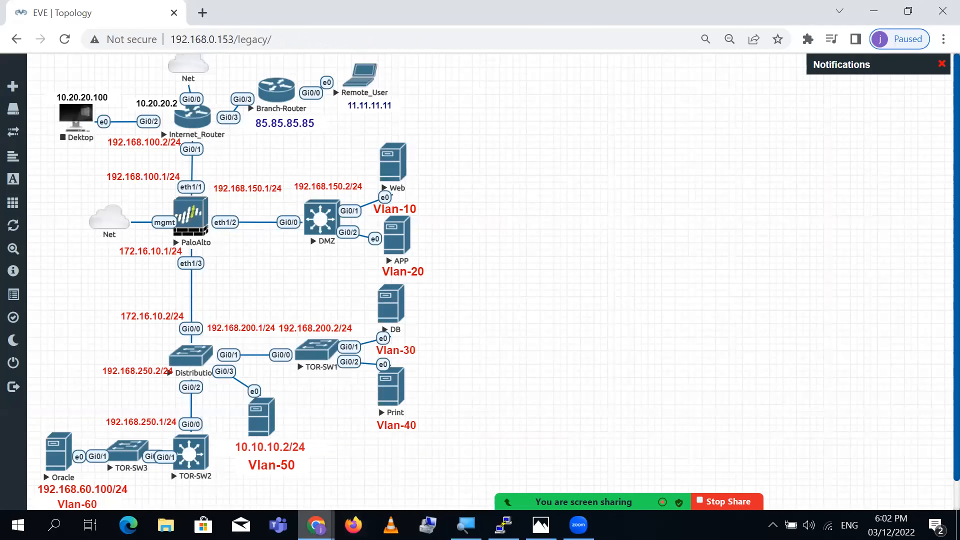
pyautogui.moveTo(316, 524)
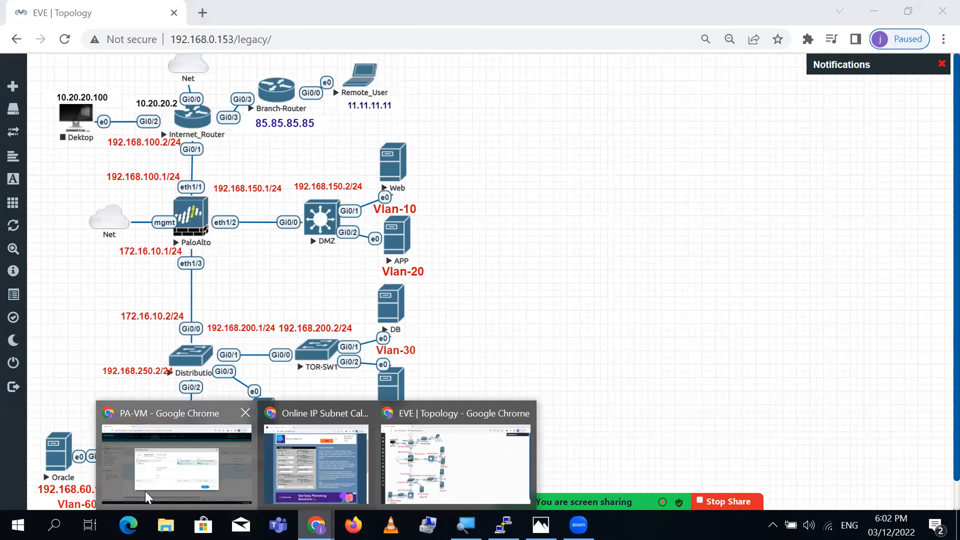
pyautogui.click(147, 498)
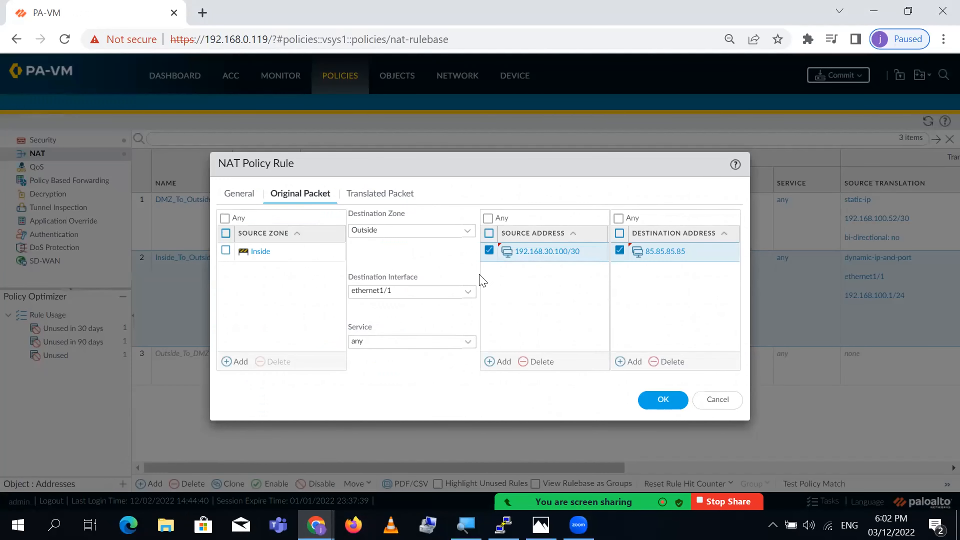
# - Set the rule's source translation type to Static IP
pyautogui.click(380, 196)
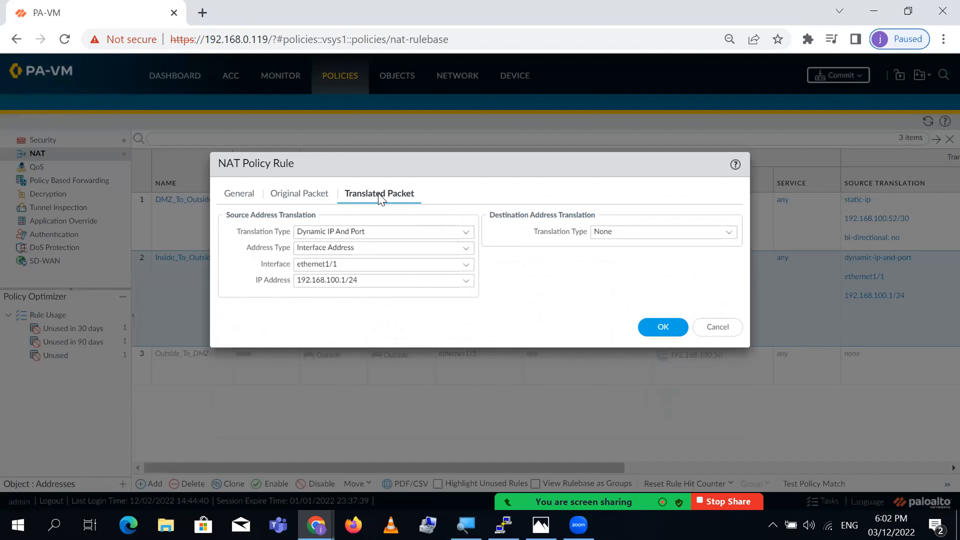
pyautogui.click(466, 232)
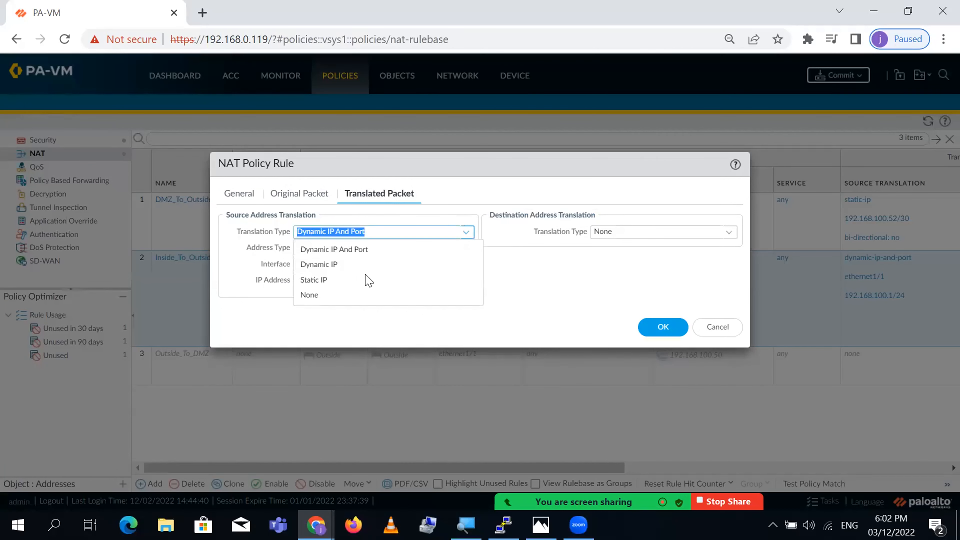
pyautogui.click(327, 281)
pyautogui.click(316, 525)
# - Compute the /30 for 192.168.100.60, select its subnet ID, and begin entering Inside_To_Outside's translated address
pyautogui.click(333, 454)
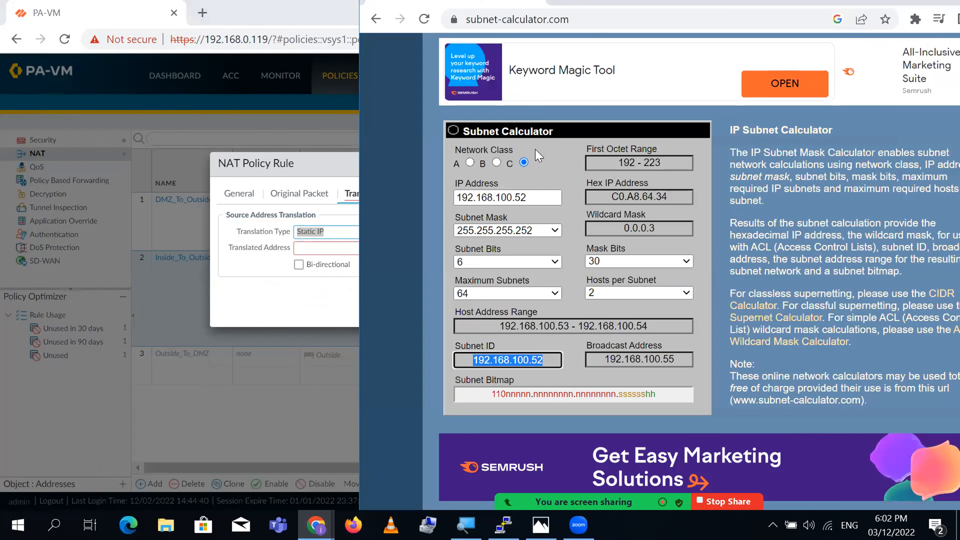
pyautogui.click(537, 196)
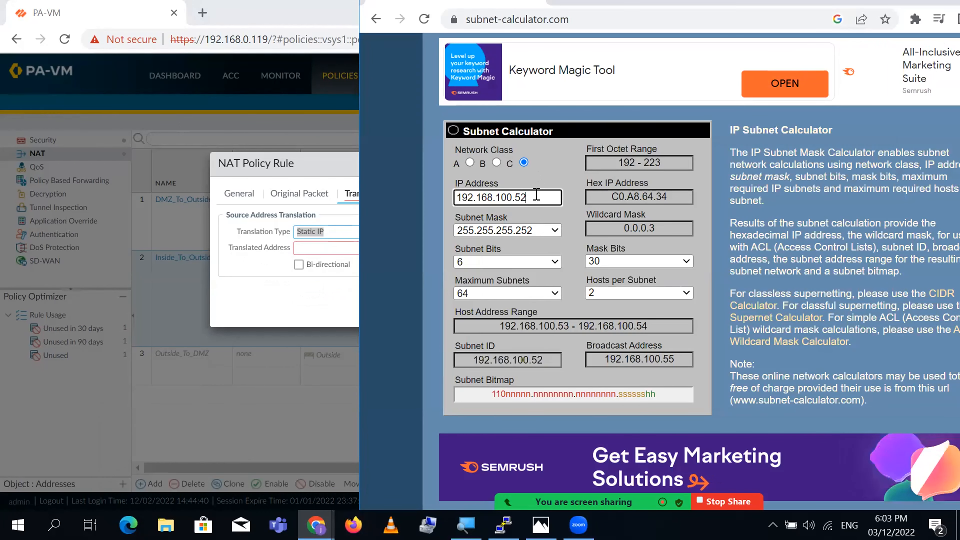
pyautogui.press('BackSpace')
pyautogui.press('BackSpace')
pyautogui.write('60')
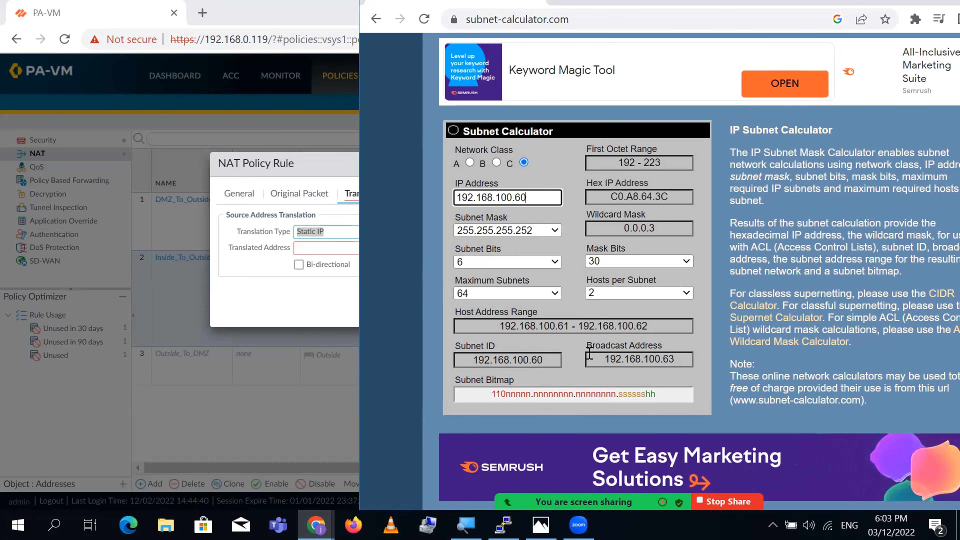
pyautogui.doubleClick(527, 360)
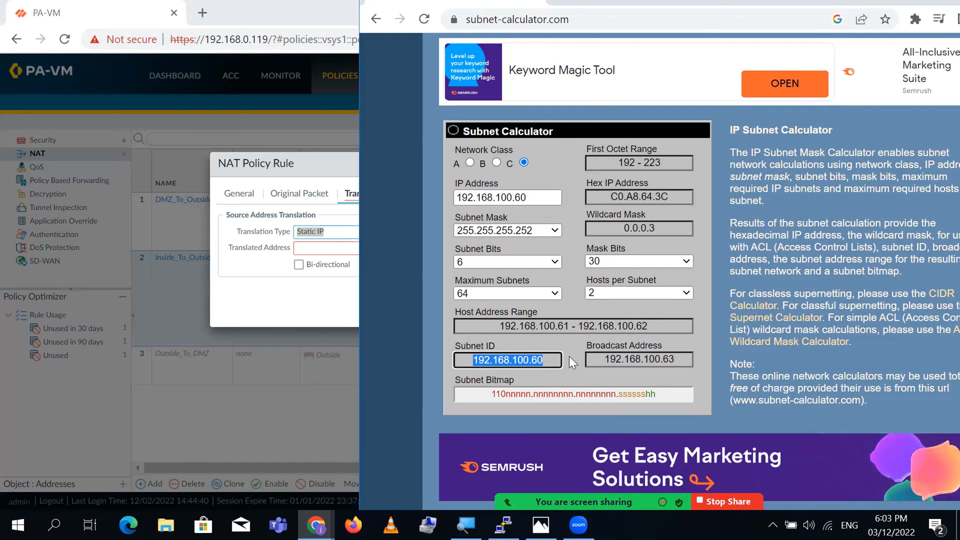
pyautogui.click(305, 305)
pyautogui.click(356, 252)
# - Enter 192.168.100.60/30 as the translated source address and save the Inside_To_Outside NAT rule
pyautogui.write('1')
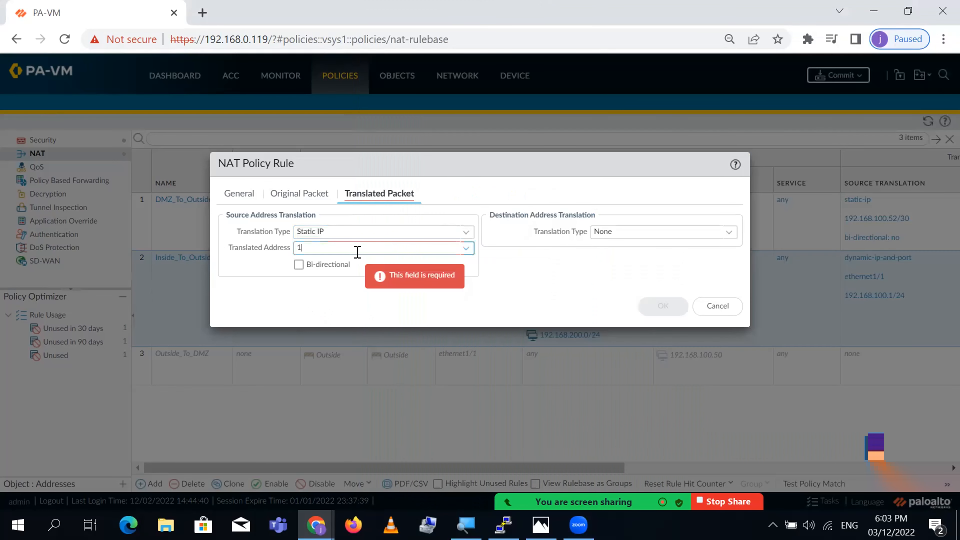
pyautogui.write('92.168.1')
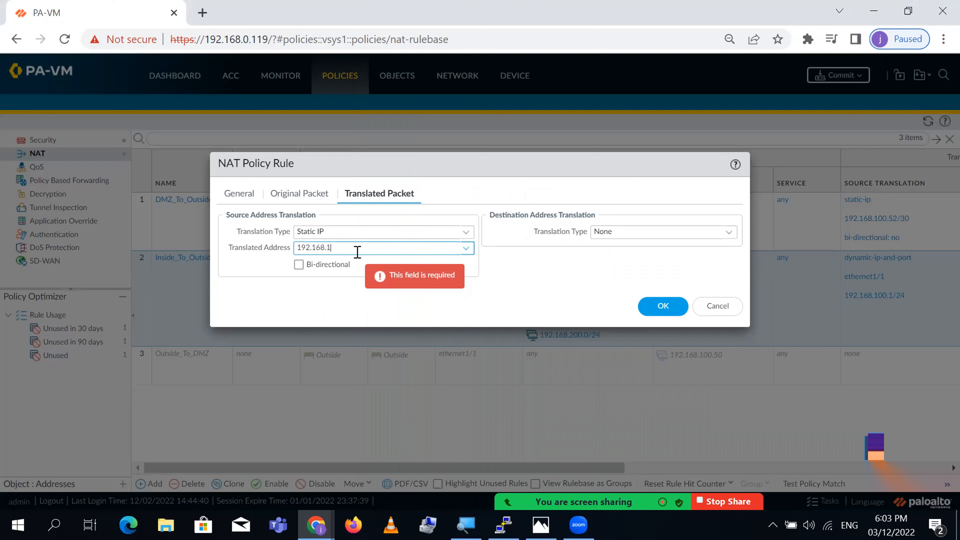
pyautogui.write('00.60/30')
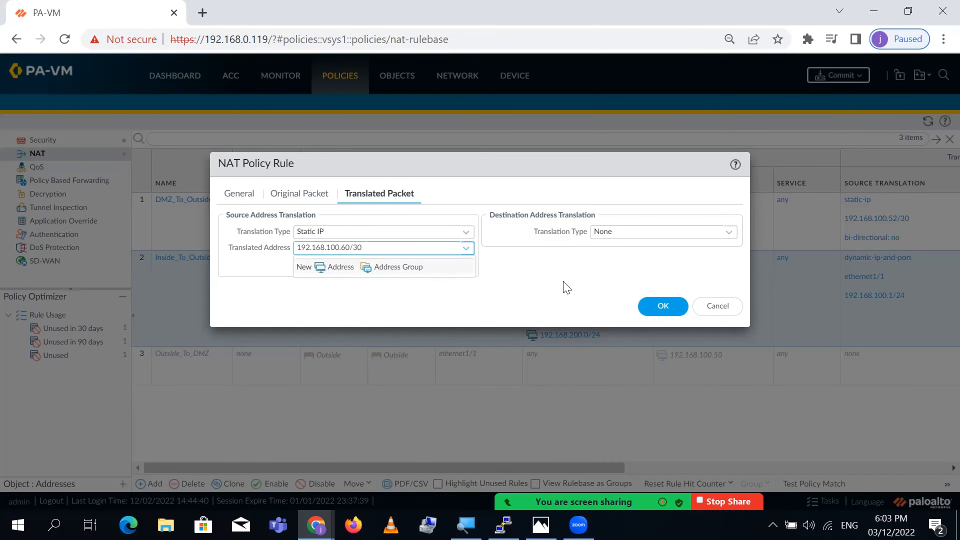
pyautogui.click(596, 299)
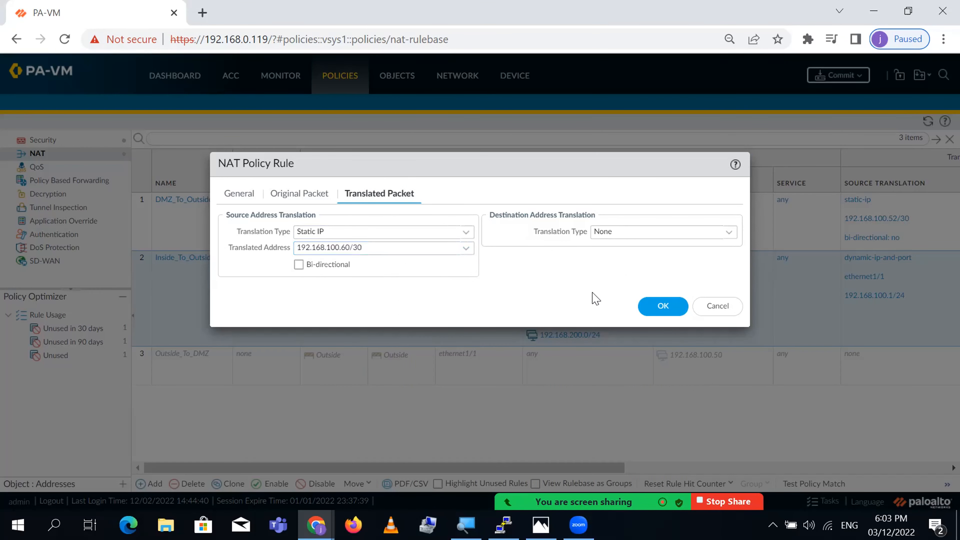
pyautogui.click(663, 305)
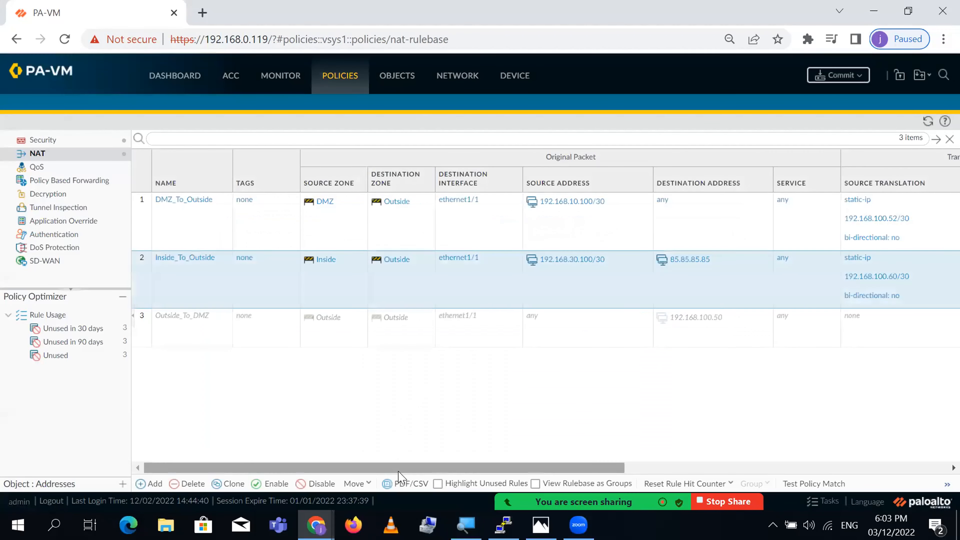
# - Replace the DMZ_To_Outside rule's Any destination address with 85.85.85.85
pyautogui.click(670, 201)
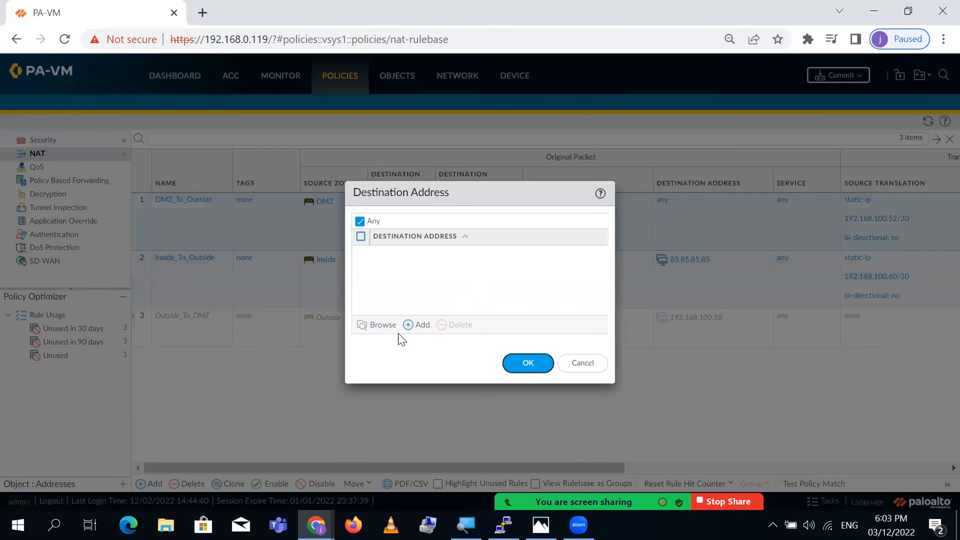
pyautogui.click(421, 329)
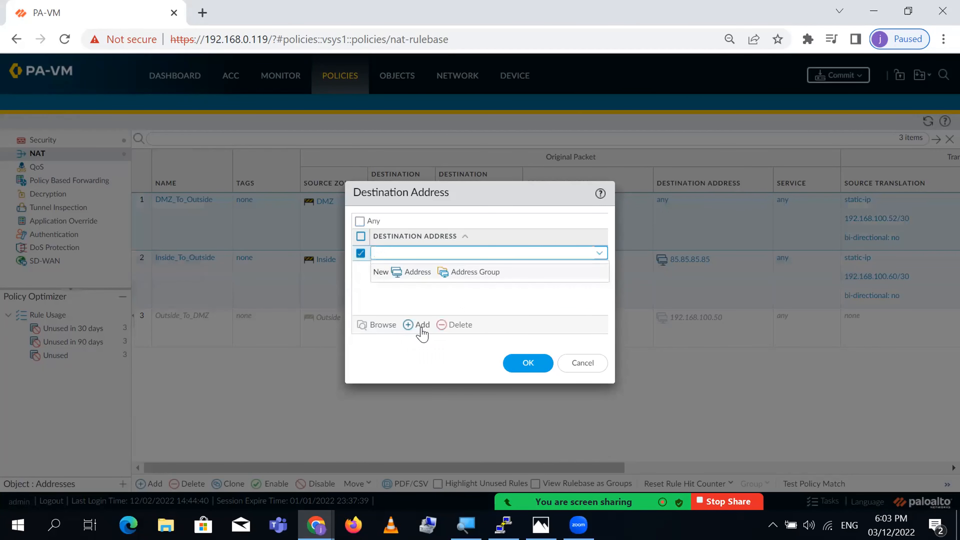
pyautogui.write('85.985')
pyautogui.write('85.85')
pyautogui.click(530, 365)
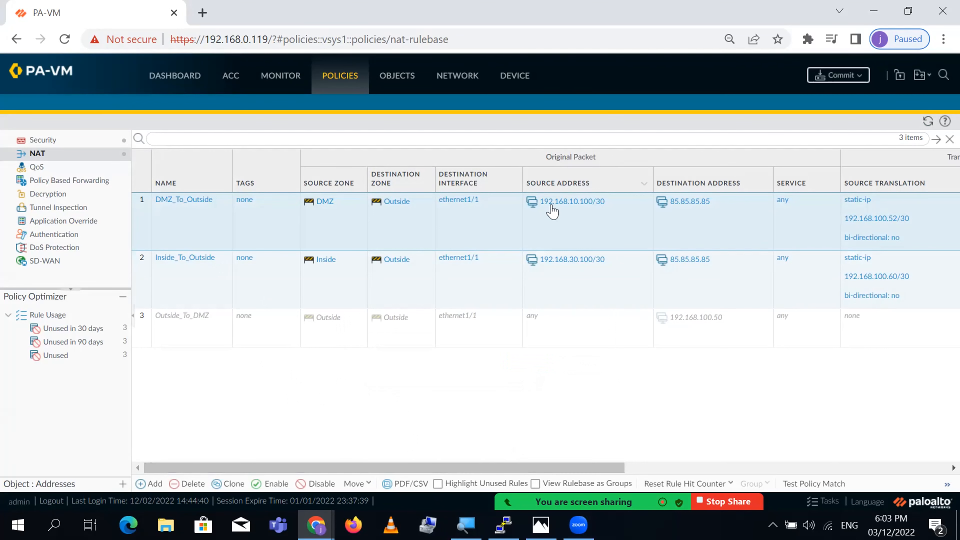
pyautogui.moveTo(534, 467); pyautogui.dragTo(677, 467)
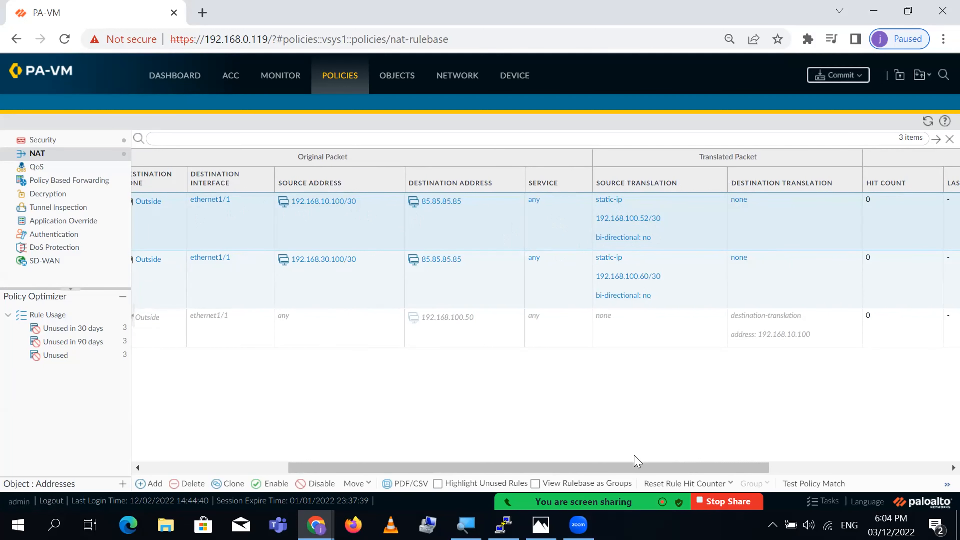
pyautogui.moveTo(637, 465); pyautogui.dragTo(917, 443)
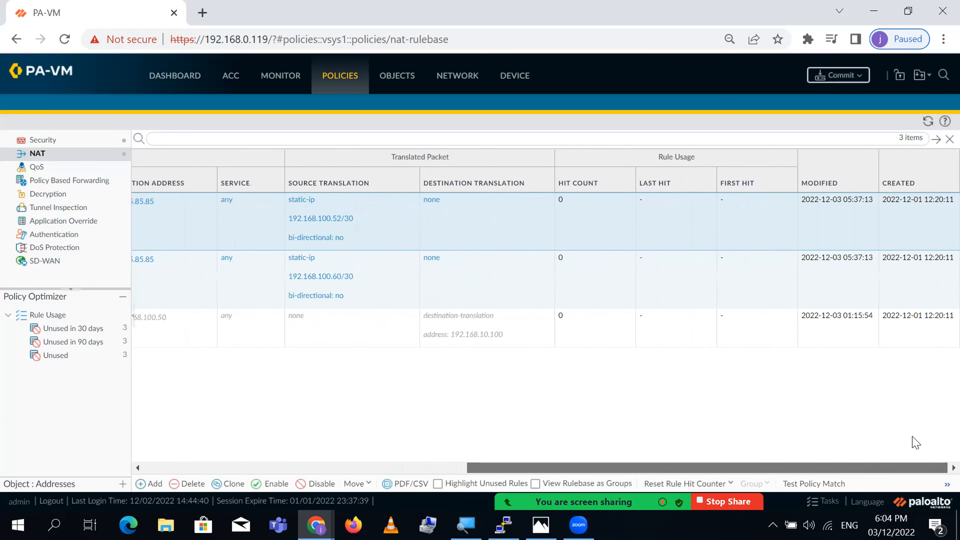
pyautogui.moveTo(868, 470); pyautogui.dragTo(544, 472)
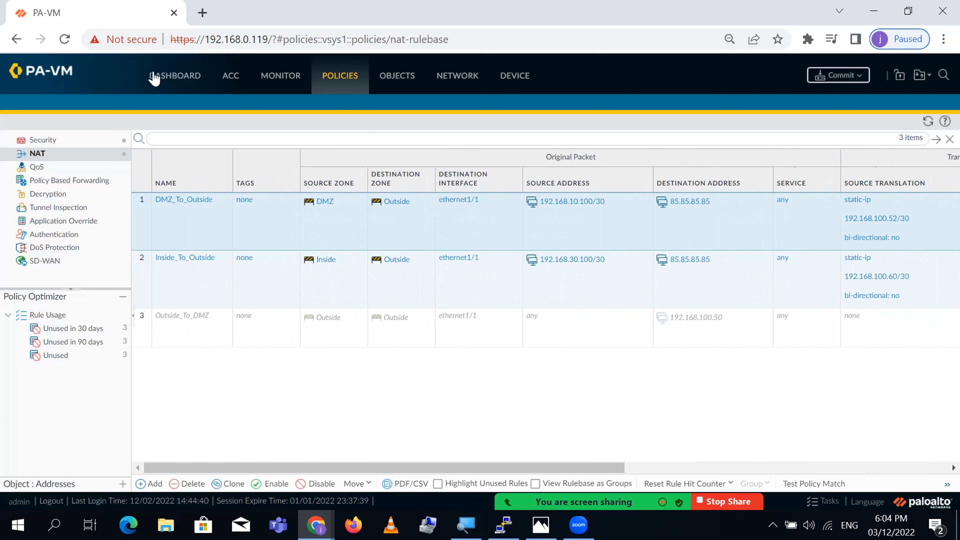
pyautogui.click(37, 140)
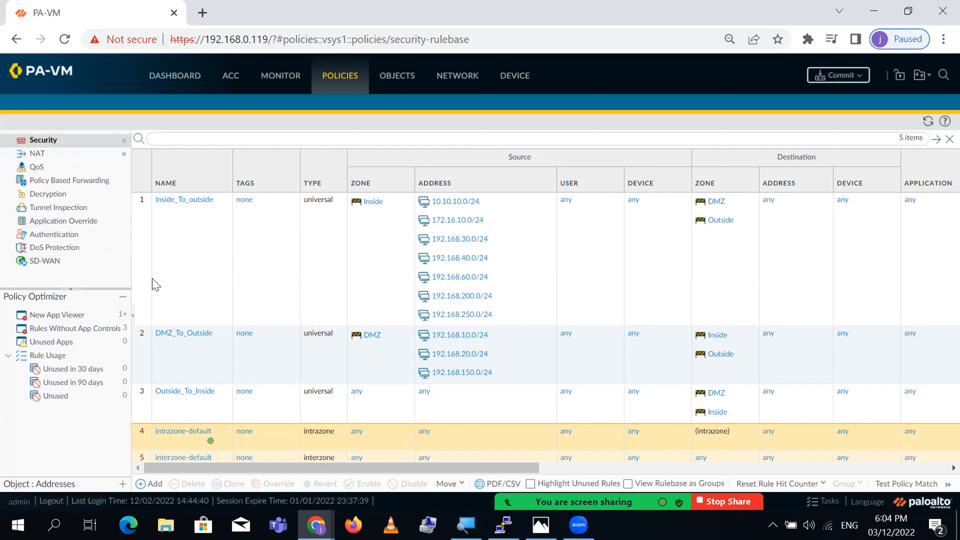
pyautogui.click(38, 154)
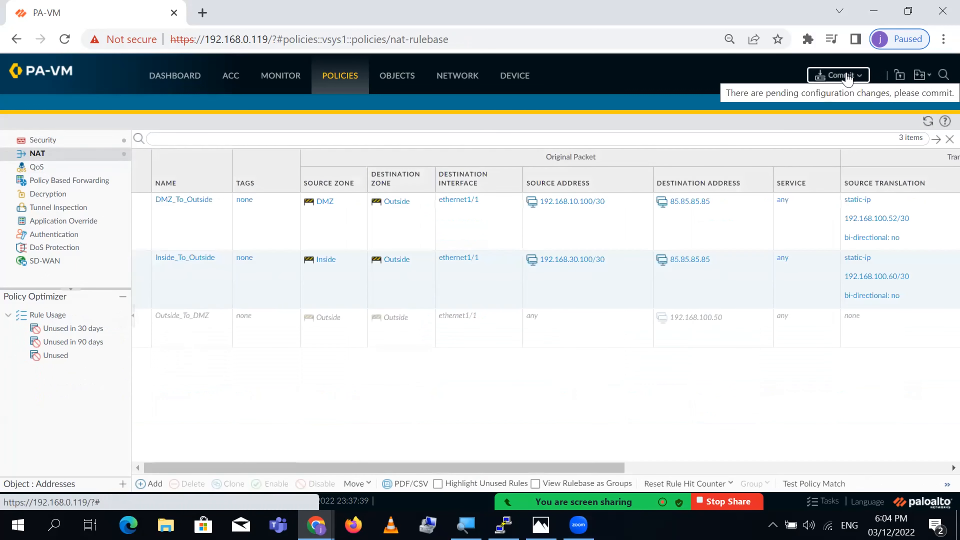
# - Commit all pending NAT changes to the firewall, then restore down the browser to reveal the EVE topology
pyautogui.click(848, 77)
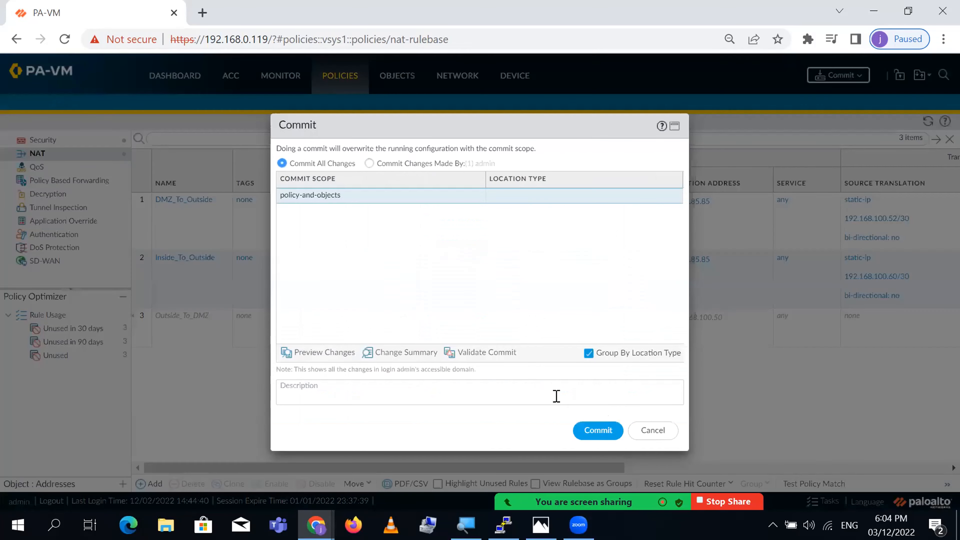
pyautogui.click(602, 430)
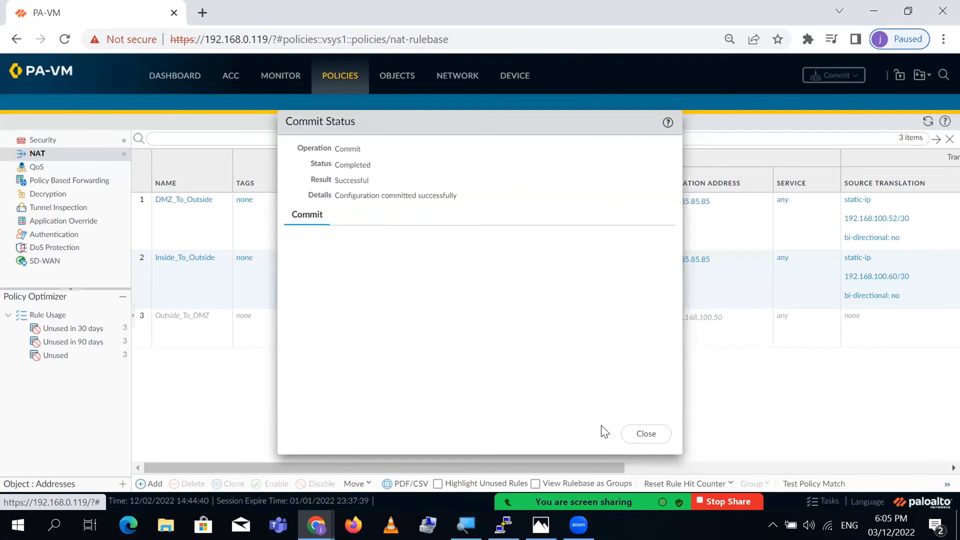
pyautogui.click(645, 434)
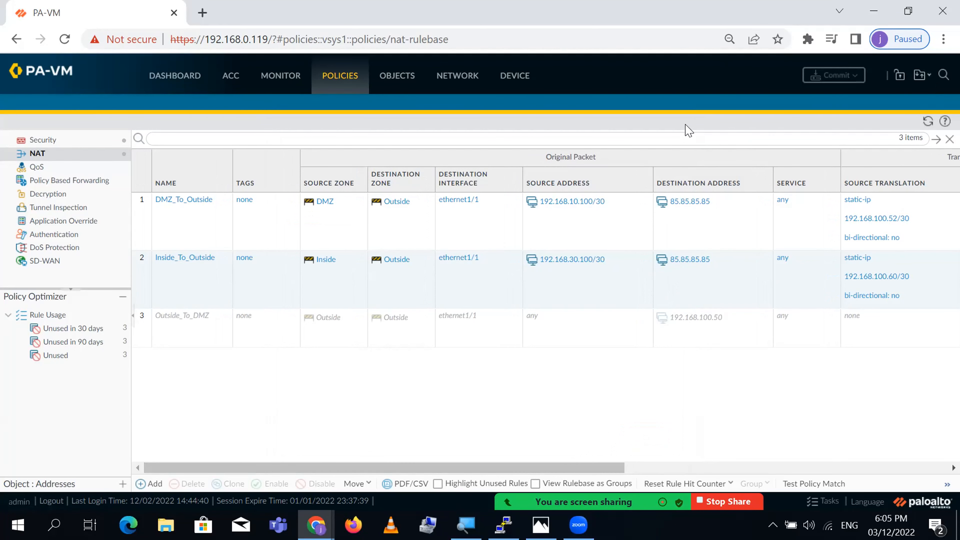
pyautogui.click(908, 10)
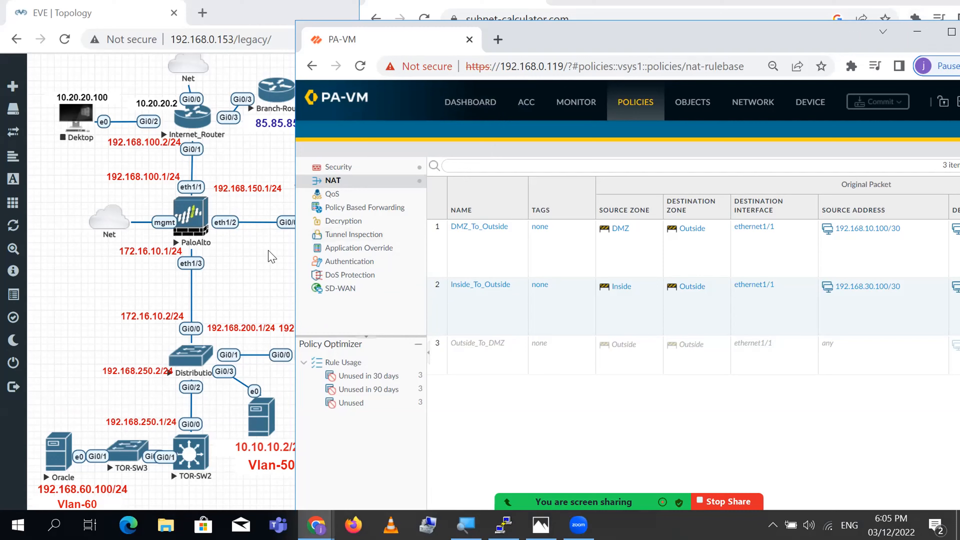
# - Bring the subnet calculator page to the front
pyautogui.click(250, 265)
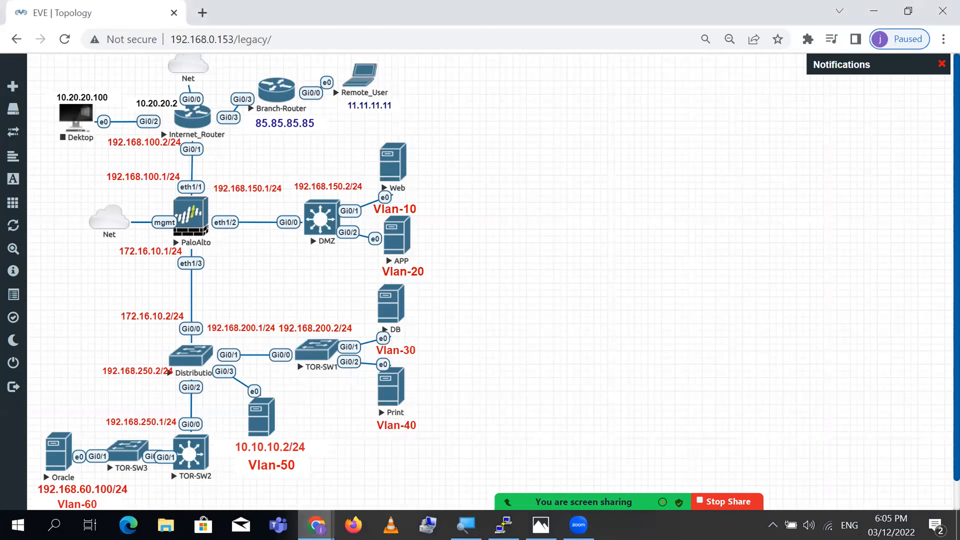
pyautogui.click(315, 525)
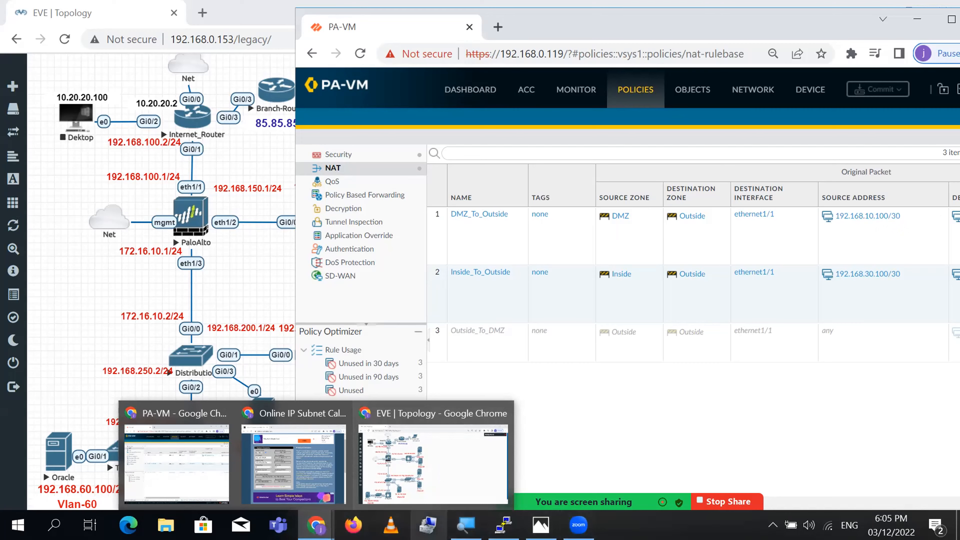
pyautogui.click(290, 463)
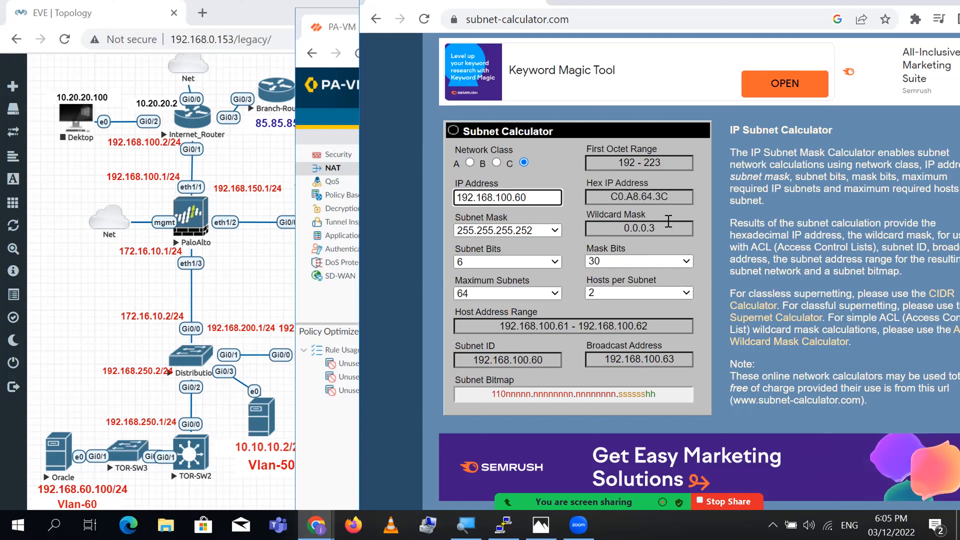
# - Calculate 192.168.10.100/30 and note usable hosts 192.168.10.101–192.168.10.102, then return to EVE
pyautogui.click(541, 197)
pyautogui.press('BackSpace')
pyautogui.press('BackSpace')
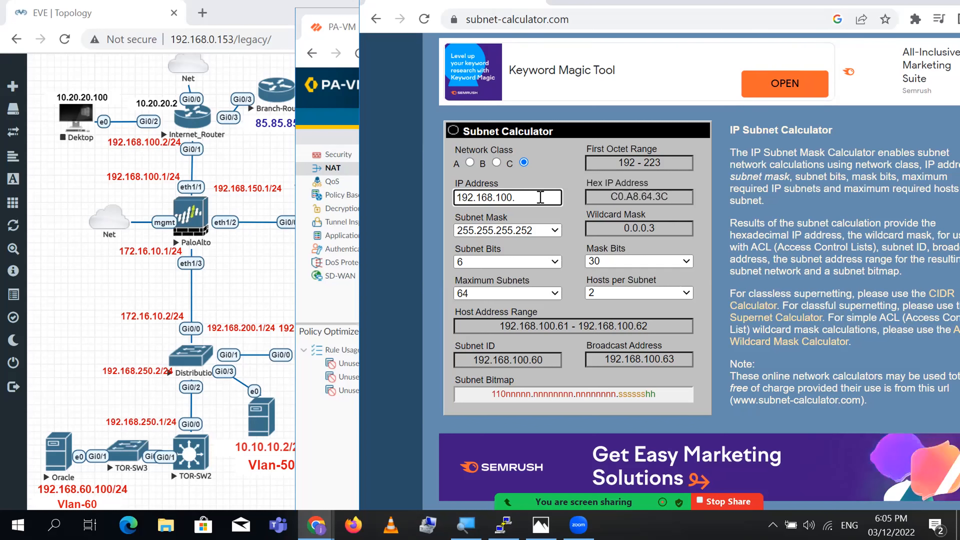
pyautogui.write('10')
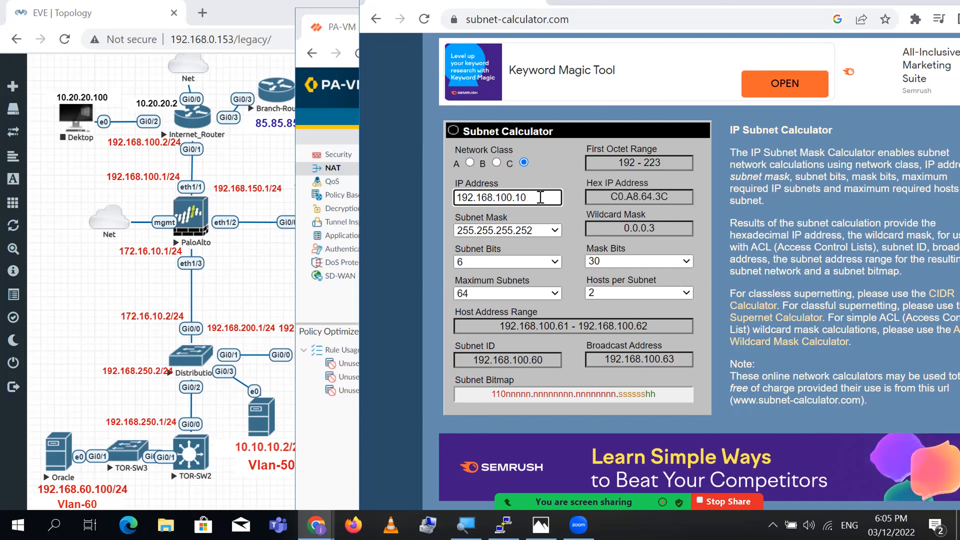
pyautogui.click(587, 361)
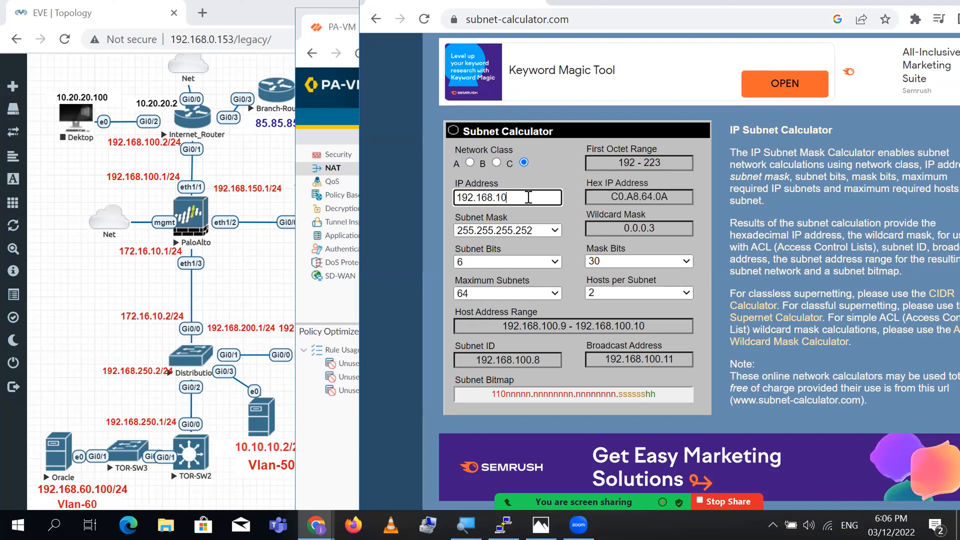
pyautogui.write('00')
pyautogui.click(556, 326)
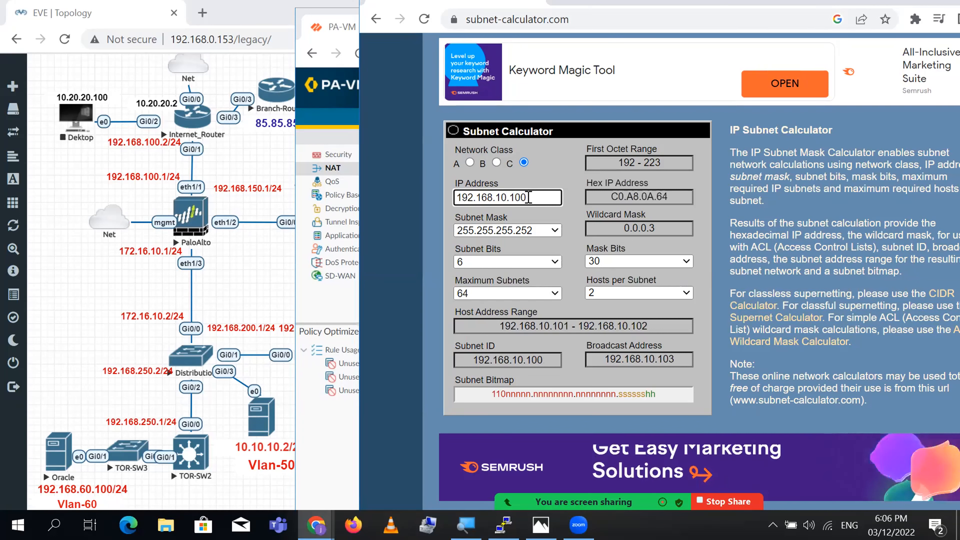
pyautogui.moveTo(499, 326); pyautogui.dragTo(549, 326)
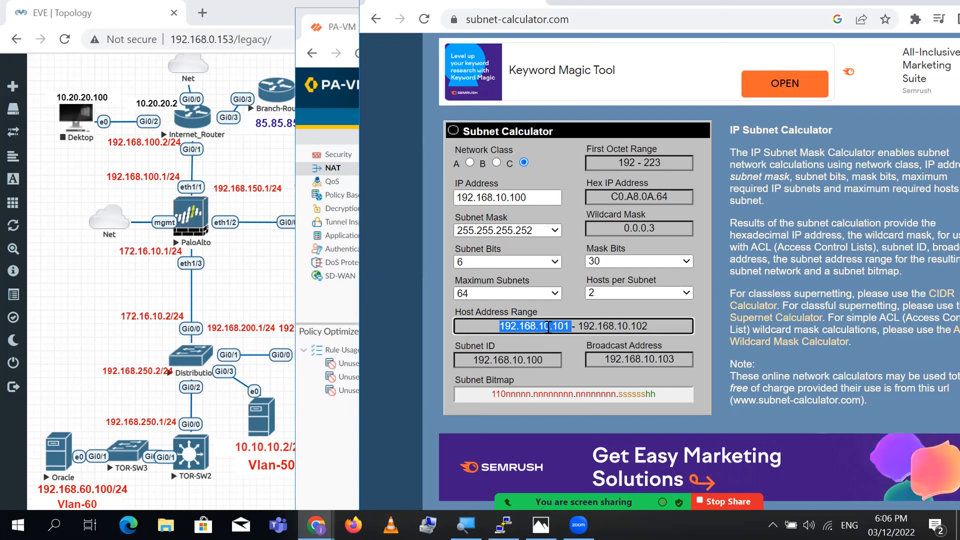
pyautogui.doubleClick(609, 326)
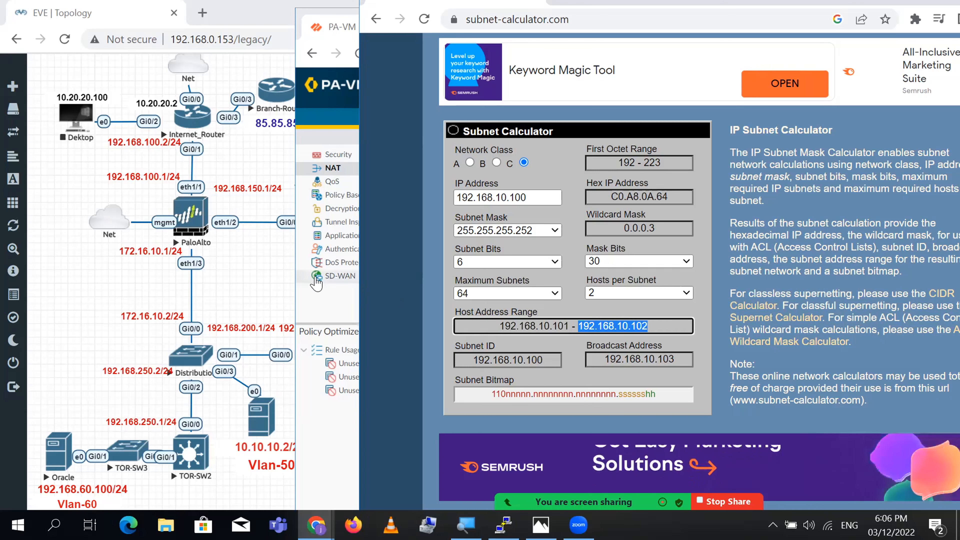
pyautogui.click(254, 278)
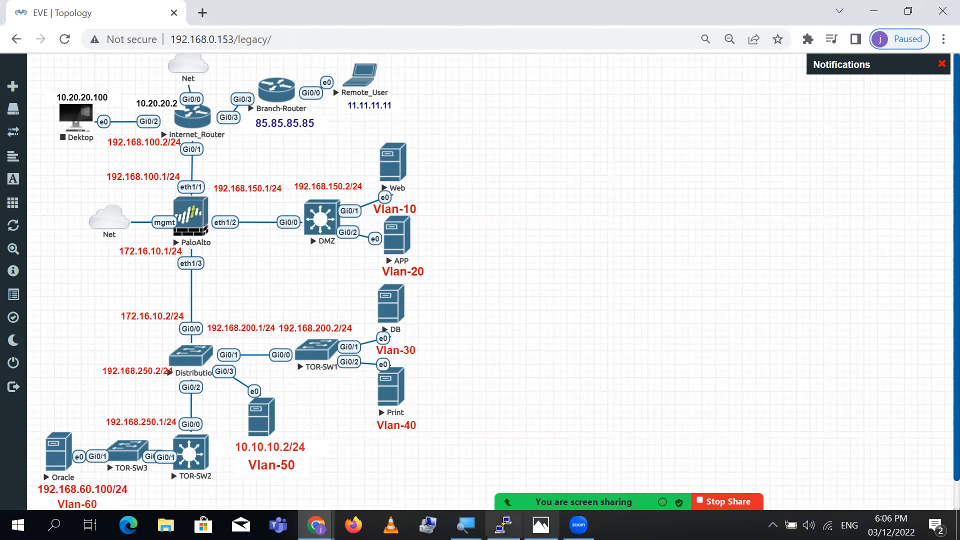
# - Close the Branch-Router console and open a telnet console to the DMZ switch
pyautogui.click(503, 524)
pyautogui.click(503, 318)
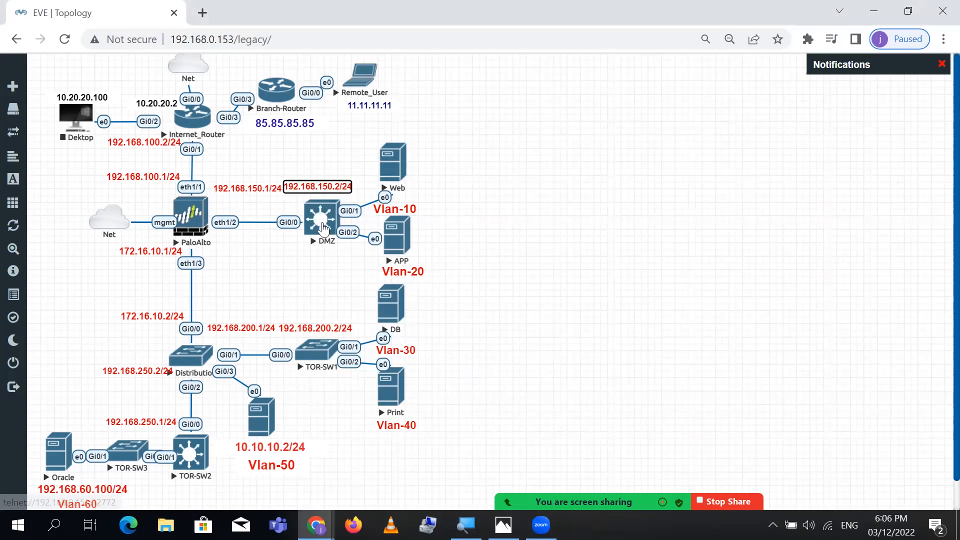
pyautogui.click(318, 212)
pyautogui.click(499, 148)
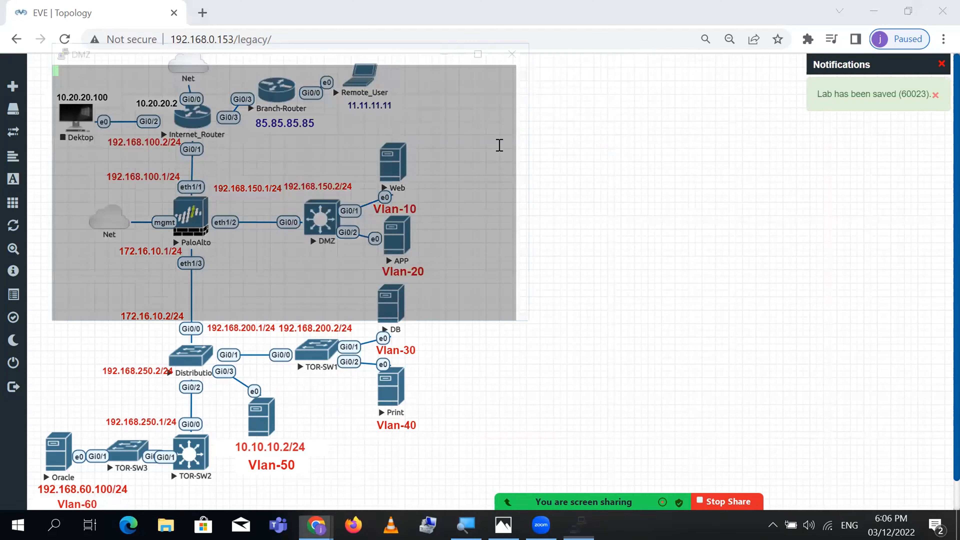
pyautogui.moveTo(376, 57); pyautogui.dragTo(771, 170)
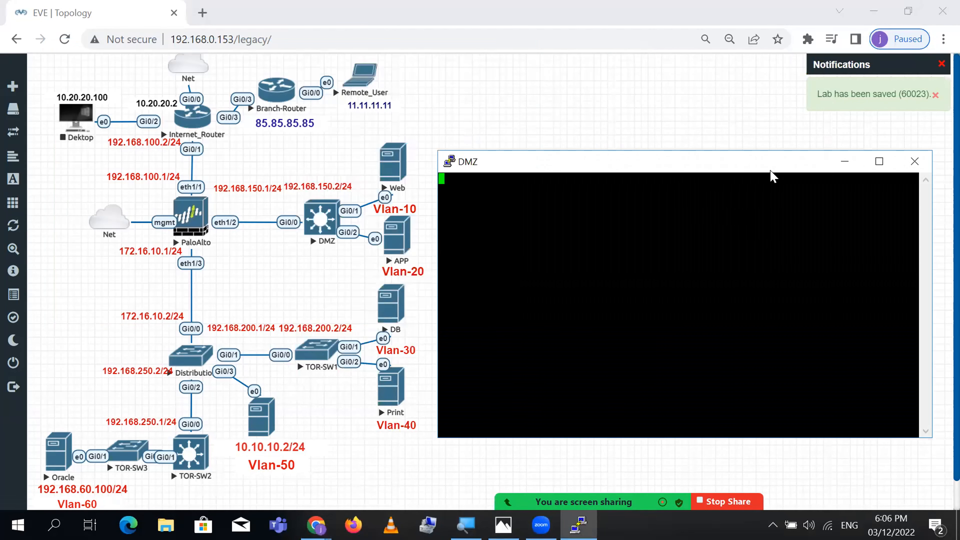
# - Enter enable mode and review the assigned interfaces and the Vlan10 running configuration
pyautogui.press('Return')
pyautogui.press('Return')
pyautogui.press('Return')
pyautogui.press('Return')
pyautogui.press('Return')
pyautogui.press('Return')
pyautogui.press('Return')
pyautogui.write('en')
pyautogui.press('Return')
pyautogui.write('sh ip int bri |')
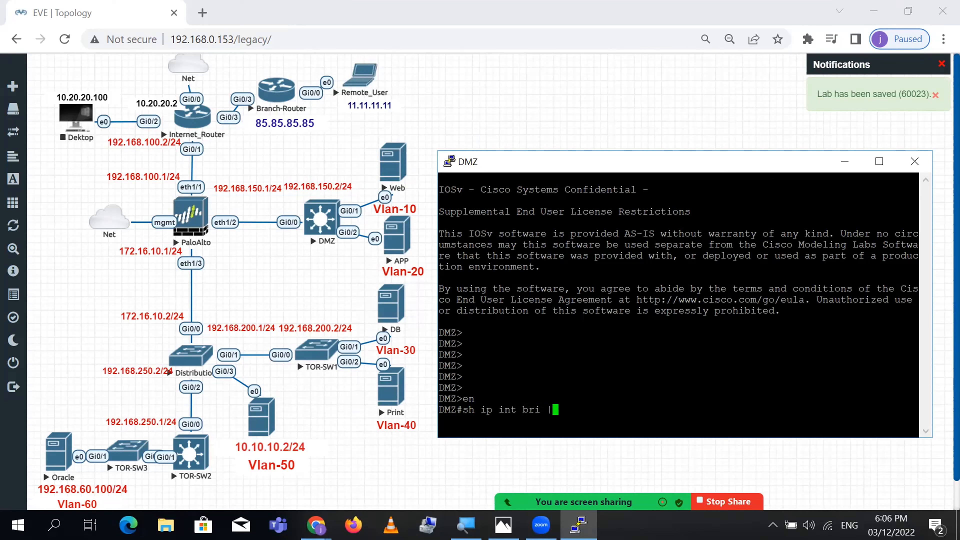
pyautogui.write(' ex unas')
pyautogui.press('Return')
pyautogui.press('Return')
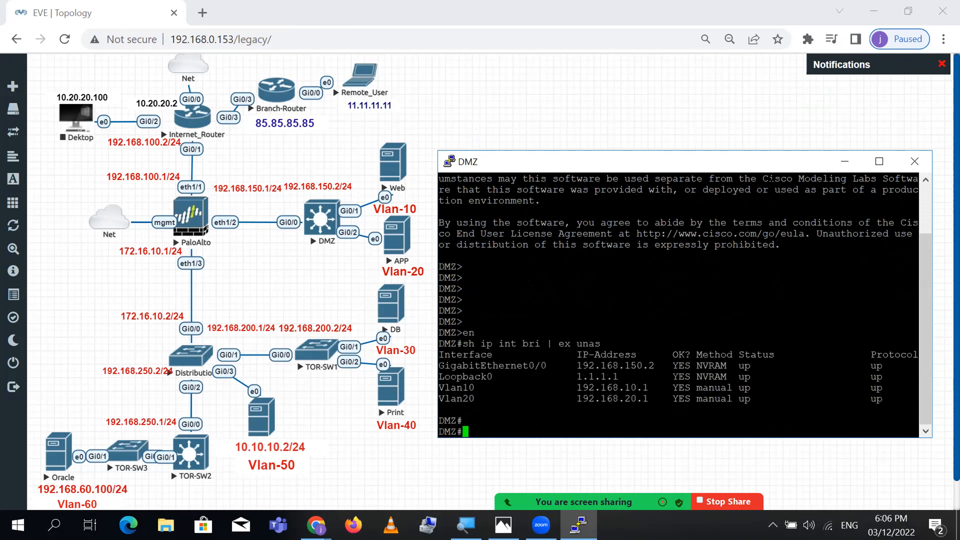
pyautogui.press('Return')
pyautogui.write('sh run int vlan')
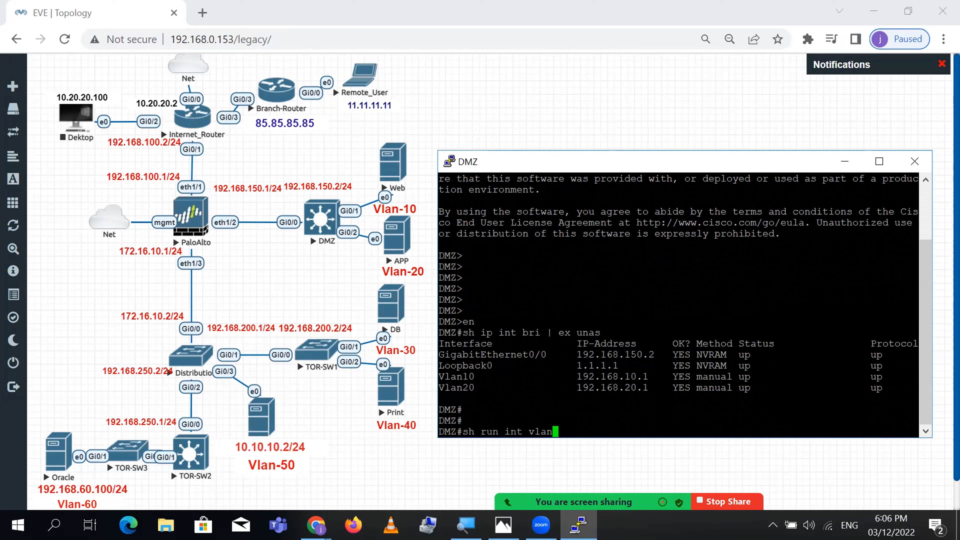
pyautogui.write(' 10')
pyautogui.press('Return')
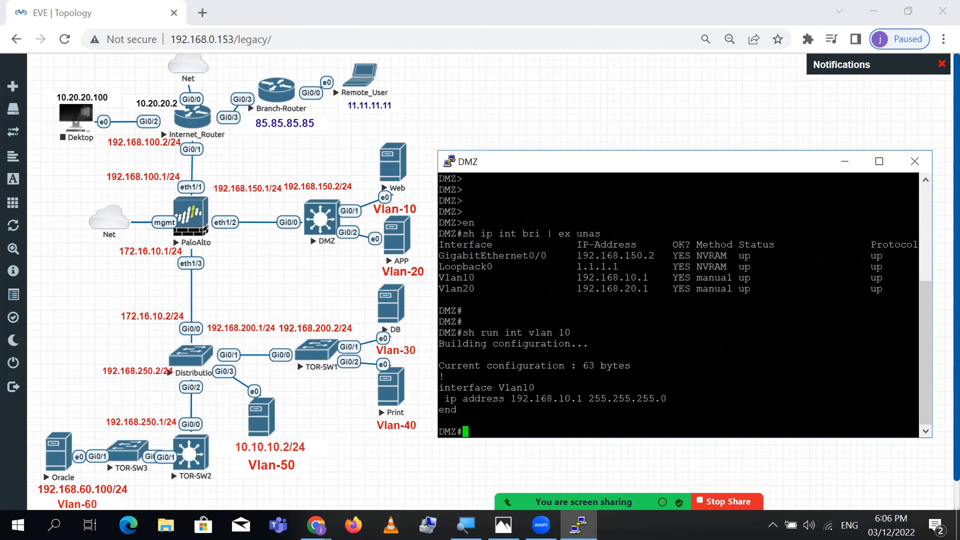
pyautogui.press('Return')
# - Set interface Vlan10's address to 192.168.10.101 255.255.255.252
pyautogui.write('config t')
pyautogui.press('Return')
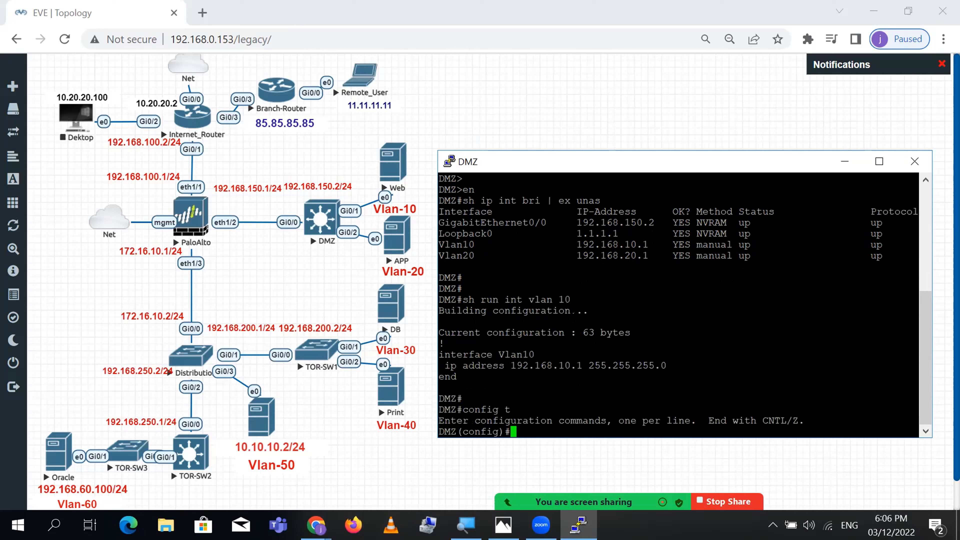
pyautogui.tripleClick(516, 354)
pyautogui.rightClick(515, 354)
pyautogui.tripleClick(516, 354)
pyautogui.rightClick(516, 353)
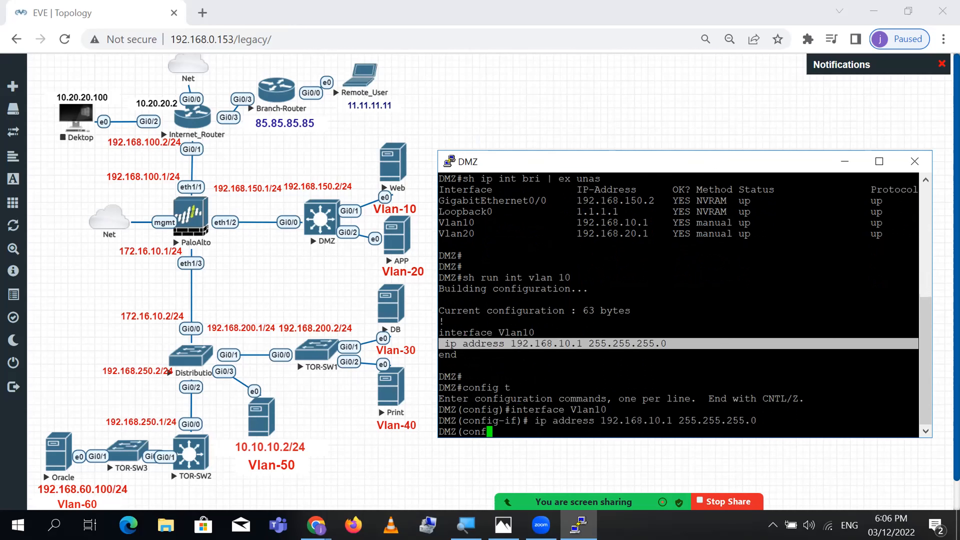
pyautogui.press('Up')
pyautogui.press('Left')
pyautogui.press('Left')
pyautogui.press('Left')
pyautogui.press('Left')
pyautogui.press('Left')
pyautogui.press('Left')
pyautogui.press('Left')
pyautogui.press('Left')
pyautogui.press('Left')
pyautogui.press('Left')
pyautogui.press('Left')
pyautogui.press('Left')
pyautogui.press('Left')
pyautogui.press('Left')
pyautogui.press('Left')
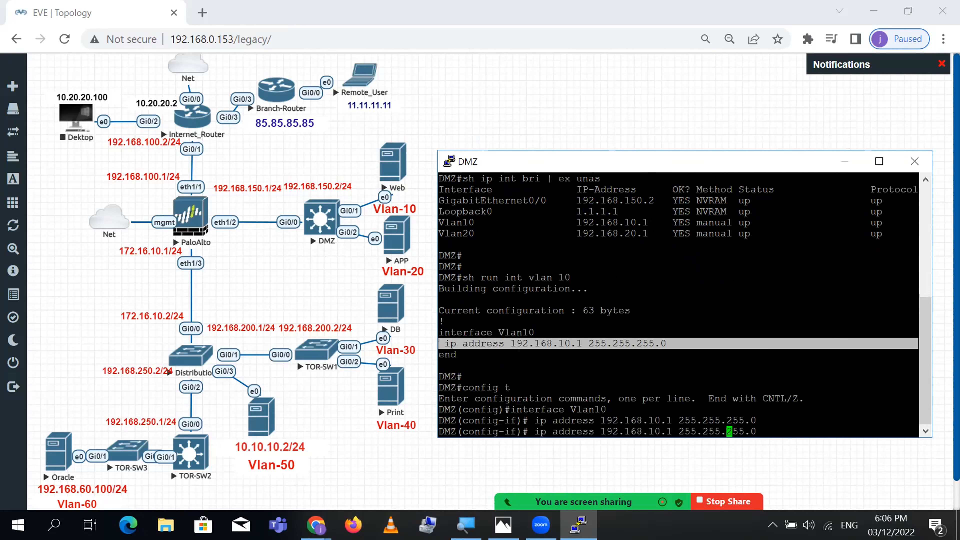
pyautogui.write('01')
pyautogui.press('Right')
pyautogui.press('Right')
pyautogui.press('Right')
pyautogui.press('Right')
pyautogui.press('Right')
pyautogui.press('Right')
pyautogui.press('Right')
pyautogui.press('Right')
pyautogui.press('Right')
pyautogui.press('Right')
pyautogui.press('Right')
pyautogui.press('Right')
pyautogui.press('Right')
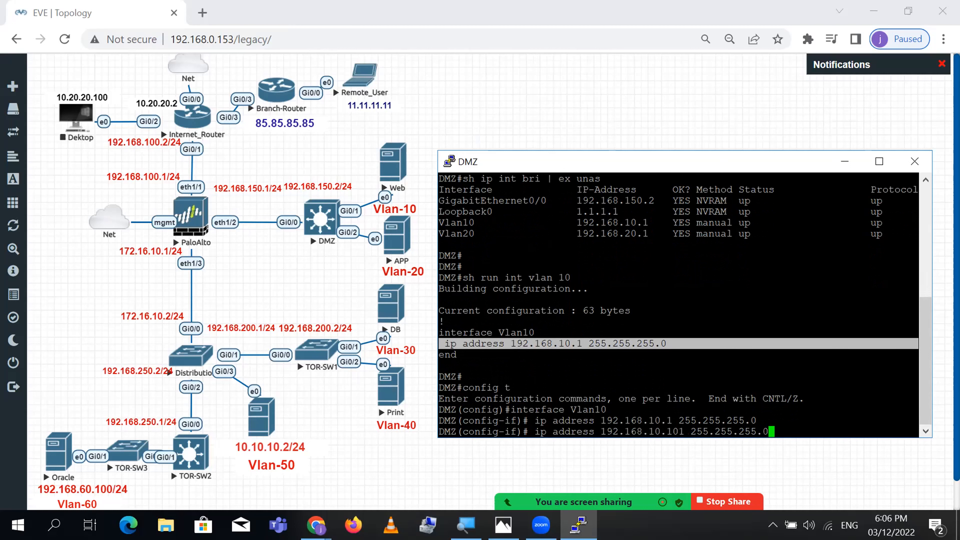
pyautogui.write('52')
pyautogui.press('Return')
pyautogui.press('Return')
pyautogui.press('Return')
pyautogui.press('Return')
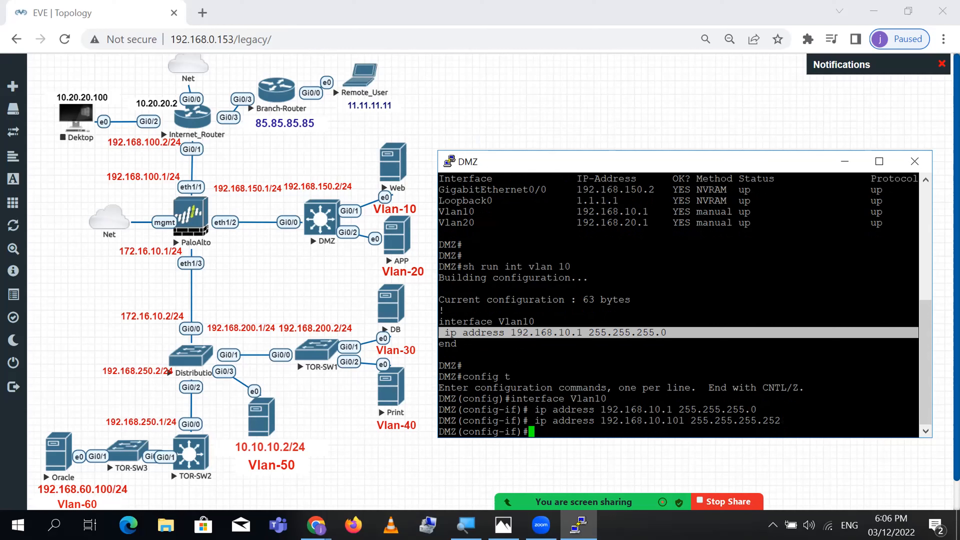
# - Exit configuration mode and save the configuration with wr
pyautogui.hotkey('ctrl', 'z')
pyautogui.write('wr')
pyautogui.press('Return')
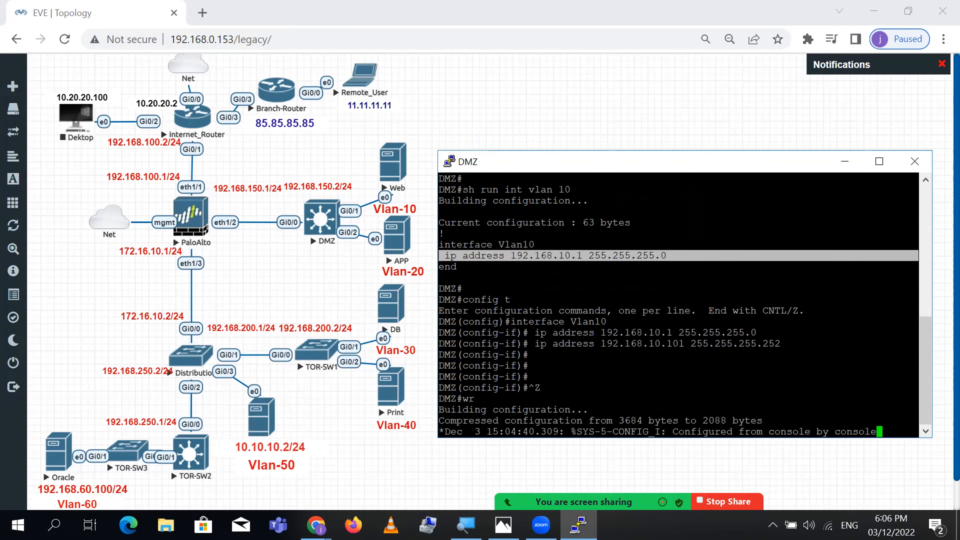
pyautogui.press('Return')
pyautogui.press('Return')
pyautogui.press('Return')
pyautogui.press('Return')
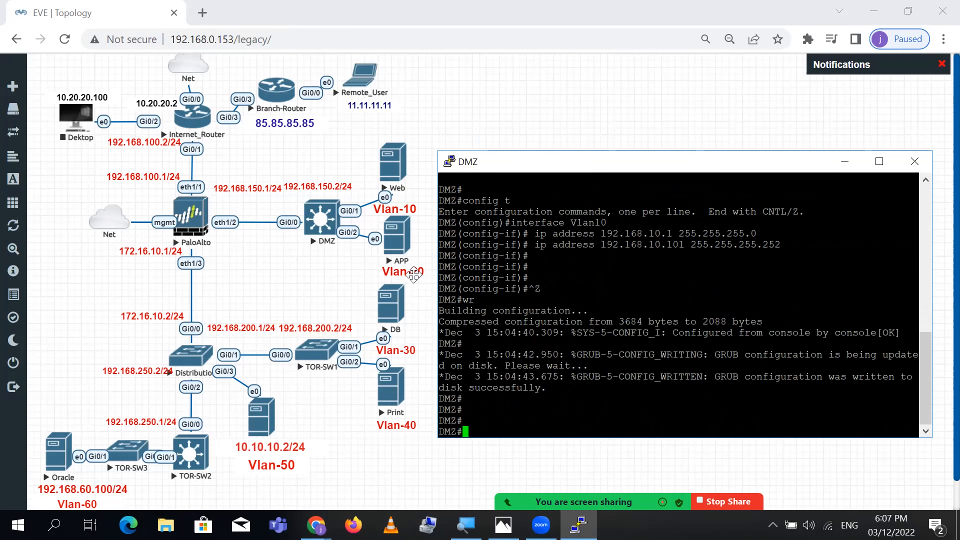
pyautogui.press('Return')
pyautogui.press('Return')
pyautogui.press('Return')
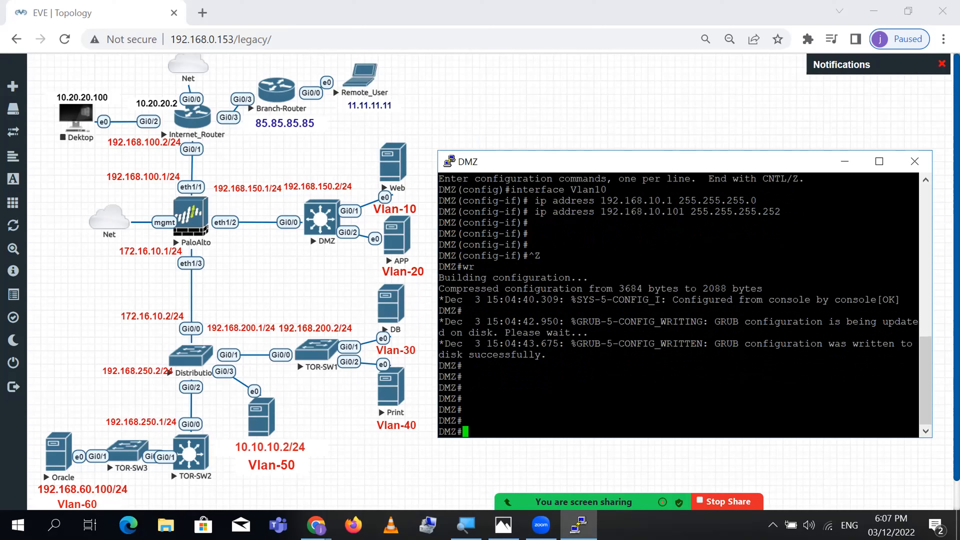
# - Open the Web server's VNC console and move it to the right
pyautogui.click(390, 167)
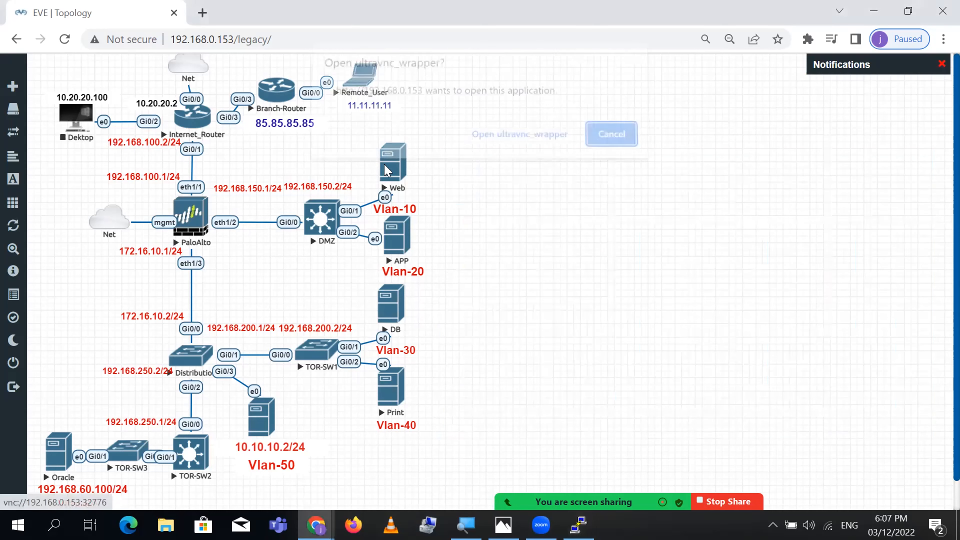
pyautogui.click(548, 141)
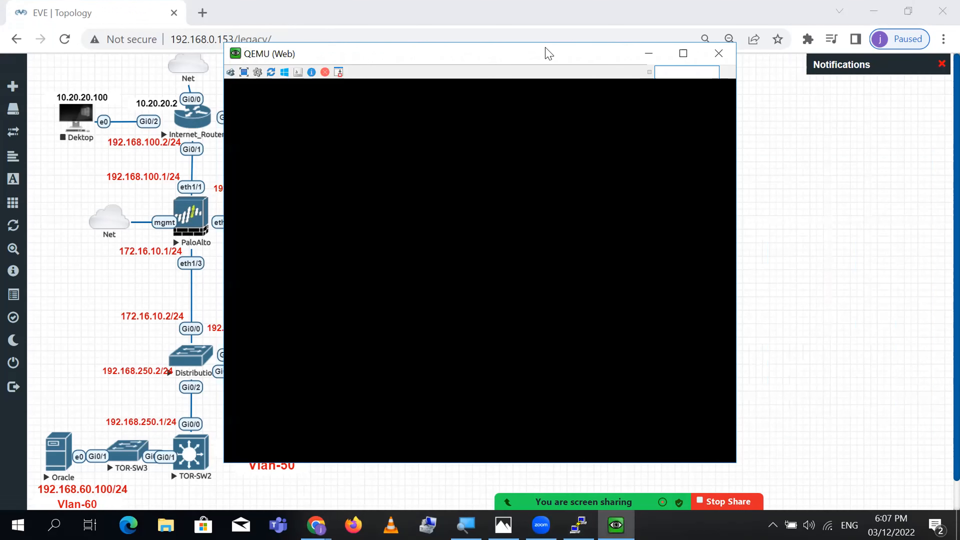
pyautogui.moveTo(548, 53); pyautogui.dragTo(739, 15)
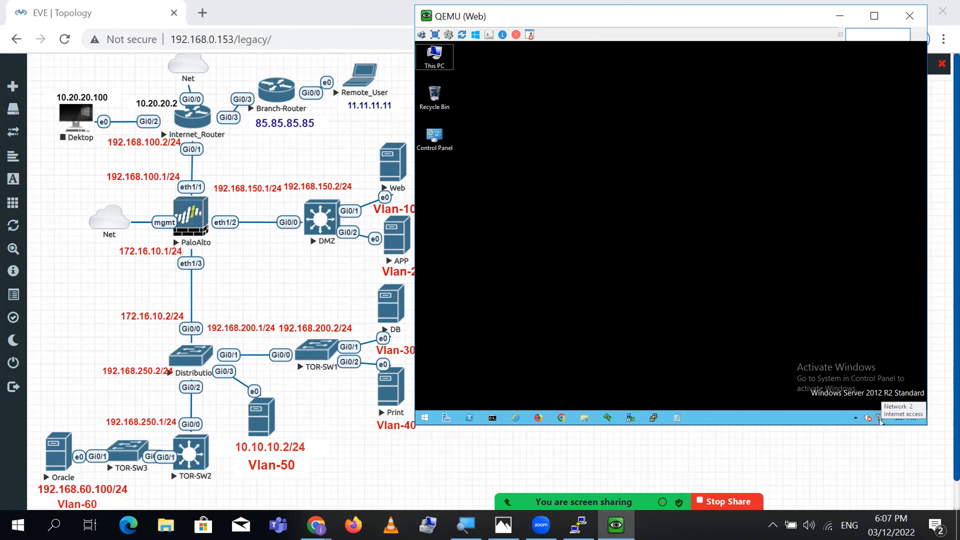
pyautogui.rightClick(881, 419)
pyautogui.click(871, 416)
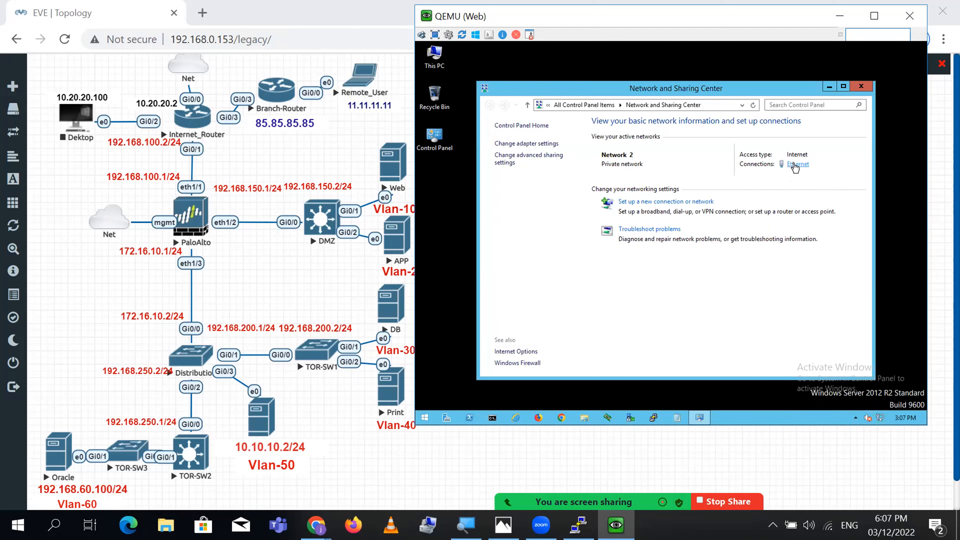
# - In the Ethernet adapter's IPv4 properties, set the default gateway to 192.168.10.101
pyautogui.click(798, 164)
pyautogui.click(613, 311)
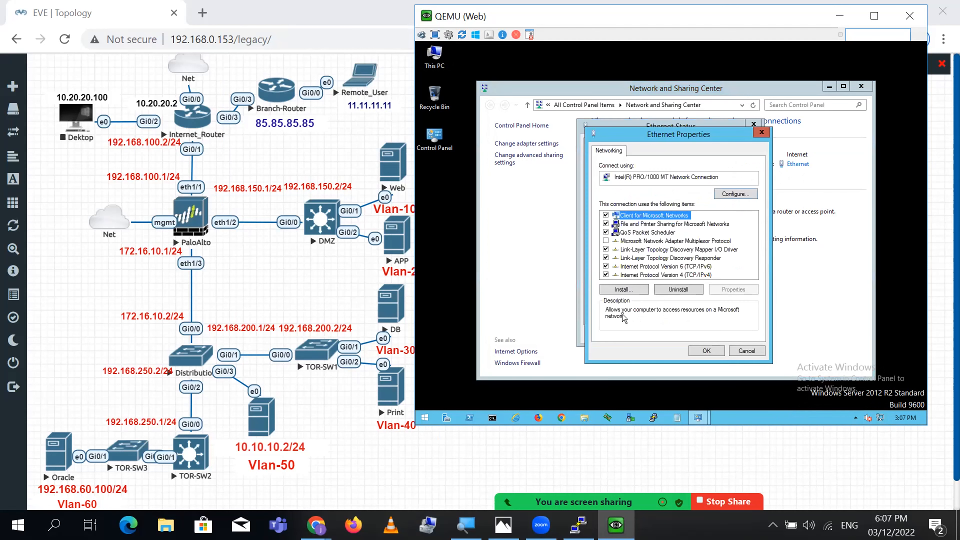
pyautogui.click(703, 275)
pyautogui.click(733, 290)
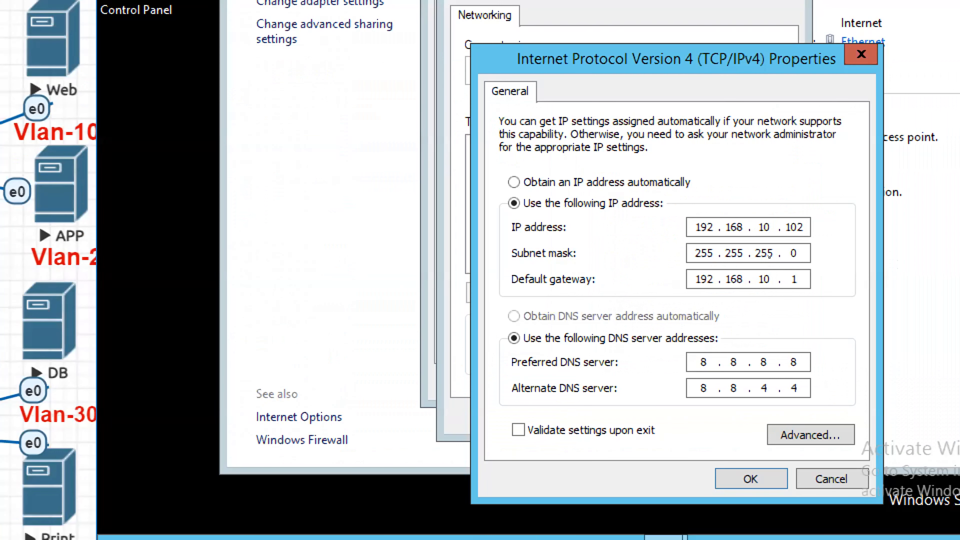
pyautogui.press('Tab')
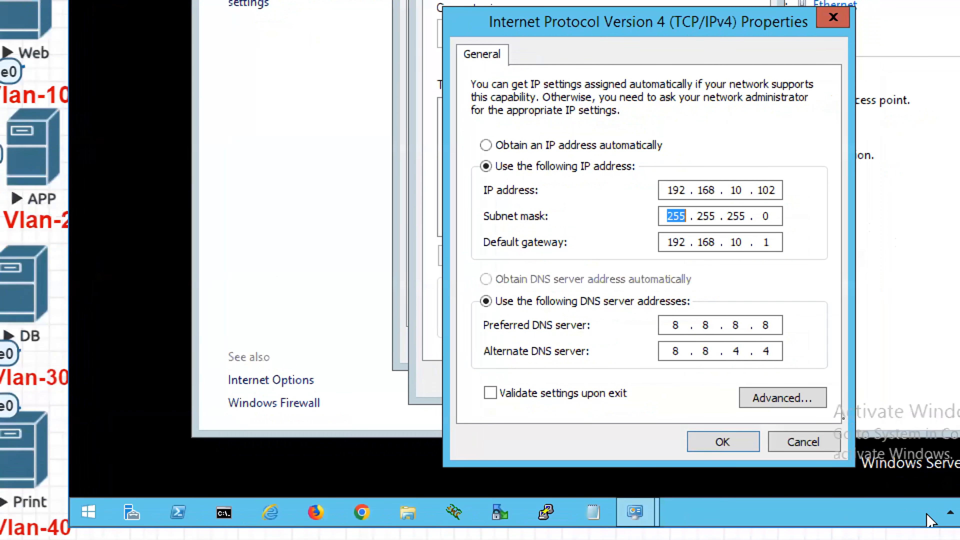
pyautogui.press('Tab')
pyautogui.press('Tab')
pyautogui.hotkey('shift', 'Tab')
pyautogui.press('Right')
pyautogui.write('168.10.101')
pyautogui.press('Tab')
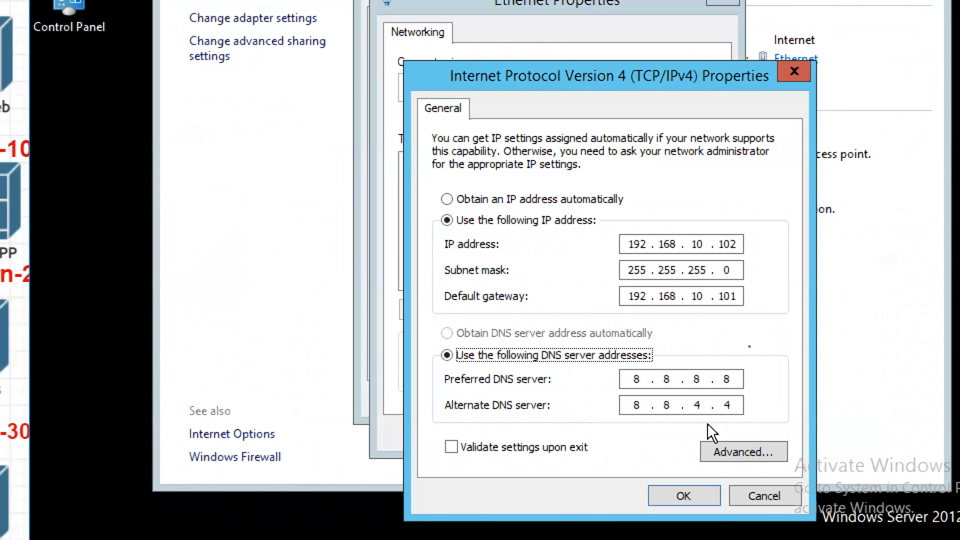
# - Clear both preferred and alternate DNS server fields and apply the IPv4 settings
pyautogui.click(741, 379)
pyautogui.press('BackSpace')
pyautogui.press('BackSpace')
pyautogui.press('BackSpace')
pyautogui.press('BackSpace')
pyautogui.press('BackSpace')
pyautogui.press('BackSpace')
pyautogui.press('BackSpace')
pyautogui.press('Tab')
pyautogui.press('BackSpace')
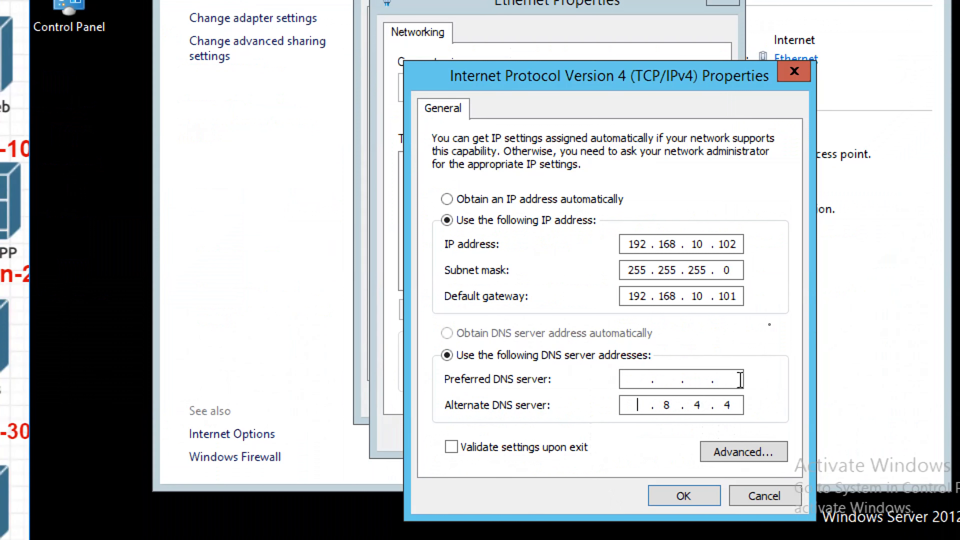
pyautogui.press('End')
pyautogui.press('BackSpace')
pyautogui.press('BackSpace')
pyautogui.press('BackSpace')
pyautogui.press('BackSpace')
pyautogui.press('BackSpace')
pyautogui.press('BackSpace')
pyautogui.click(685, 496)
pyautogui.click(586, 439)
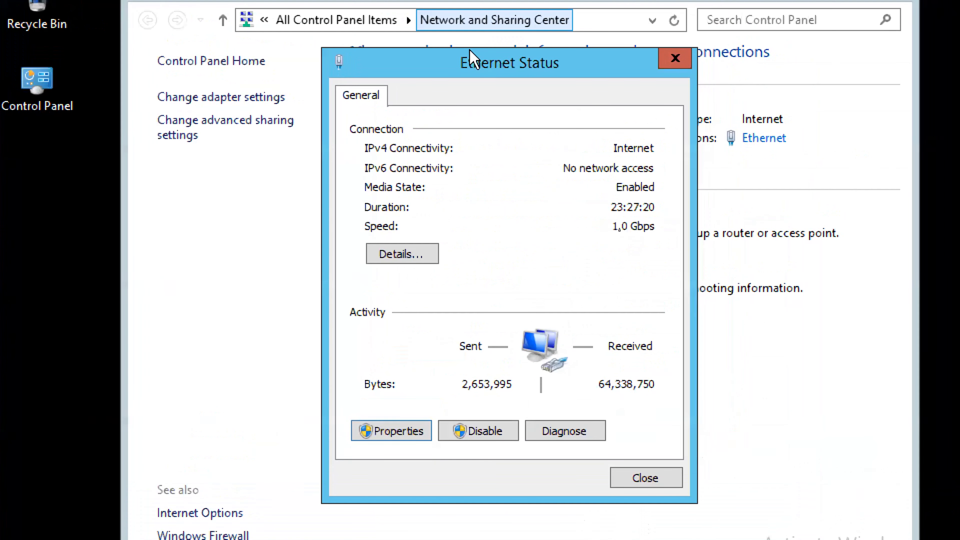
# - Check the connection details, then close the Ethernet status and Network and Sharing Center windows
pyautogui.click(402, 257)
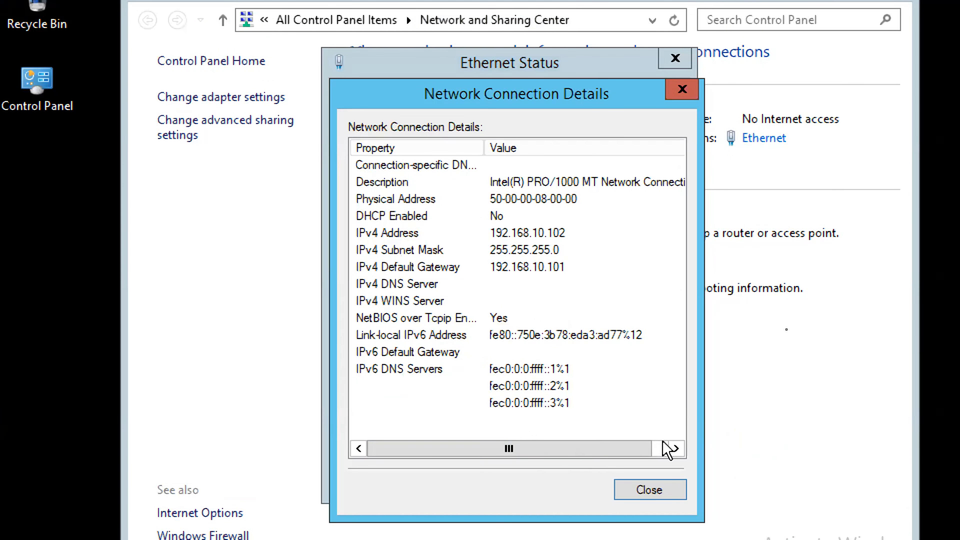
pyautogui.click(668, 492)
pyautogui.click(658, 485)
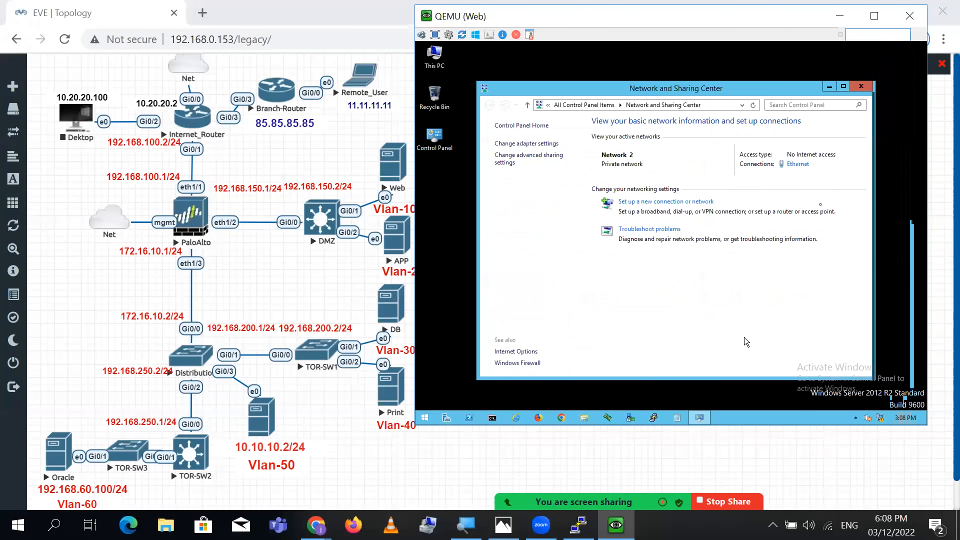
pyautogui.click(861, 86)
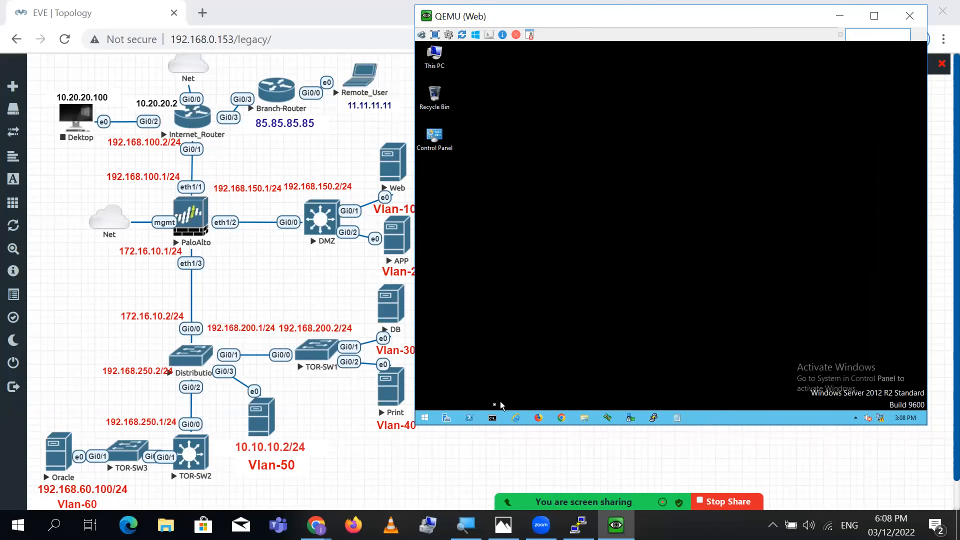
# - Ping gateway 192.168.10.101 from a command prompt, then return to the EVE topology
pyautogui.click(492, 418)
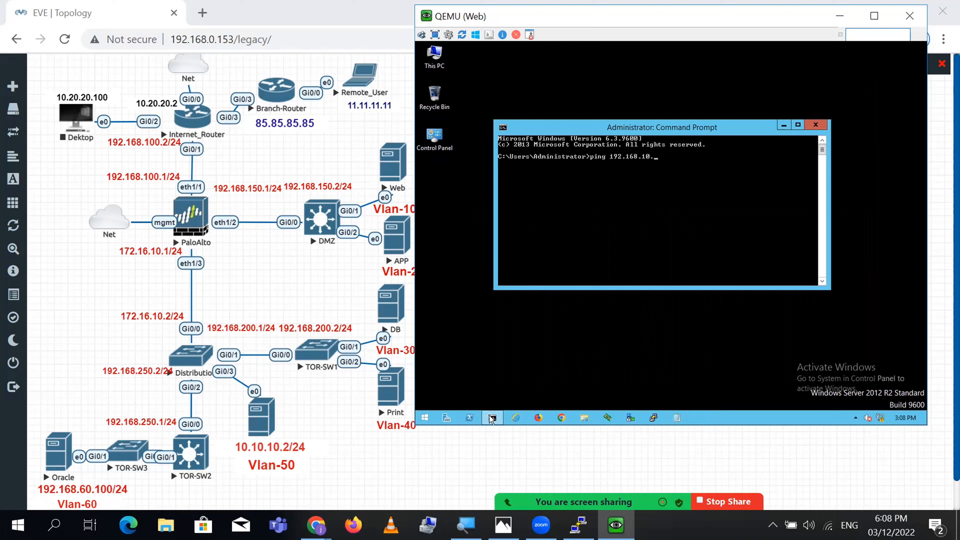
pyautogui.press('Return')
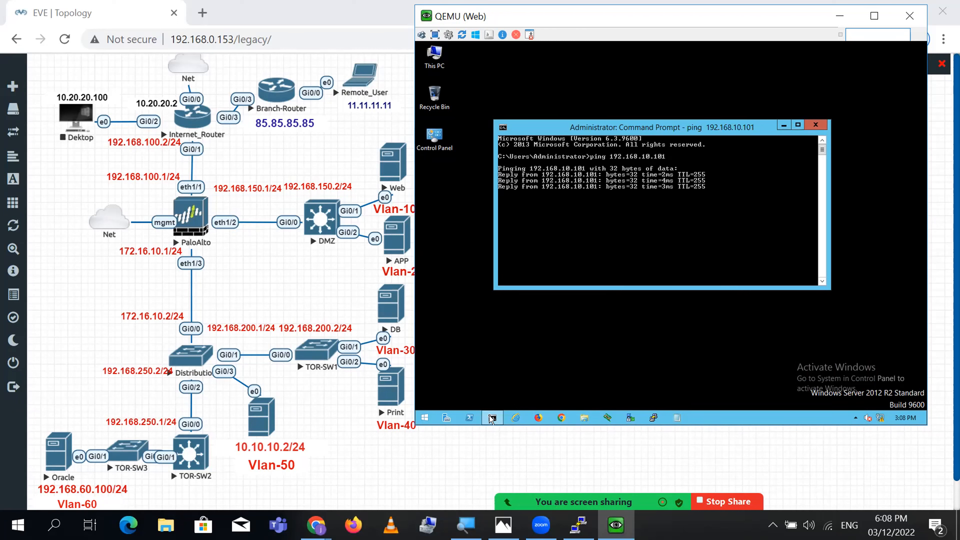
pyautogui.hotkey('ctrl', 'c')
pyautogui.press('Return')
pyautogui.press('Return')
pyautogui.press('Return')
pyautogui.press('Return')
pyautogui.press('Return')
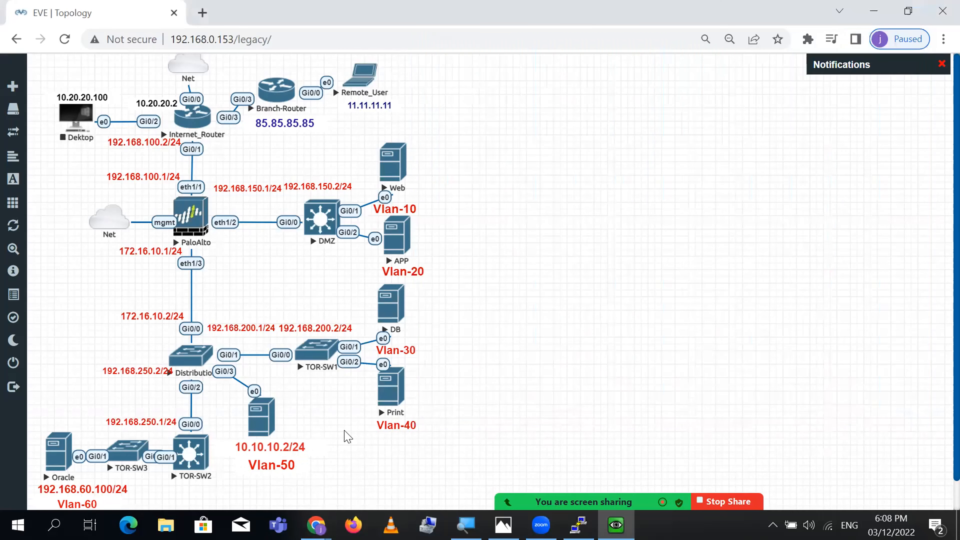
pyautogui.click(336, 432)
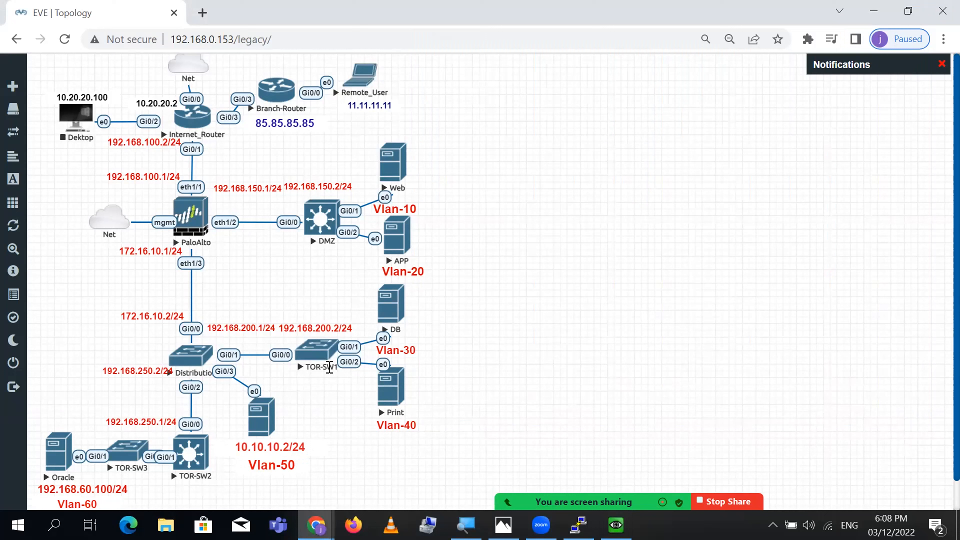
# - Open a telnet console to TOR-SW1 and move it to the right
pyautogui.click(318, 361)
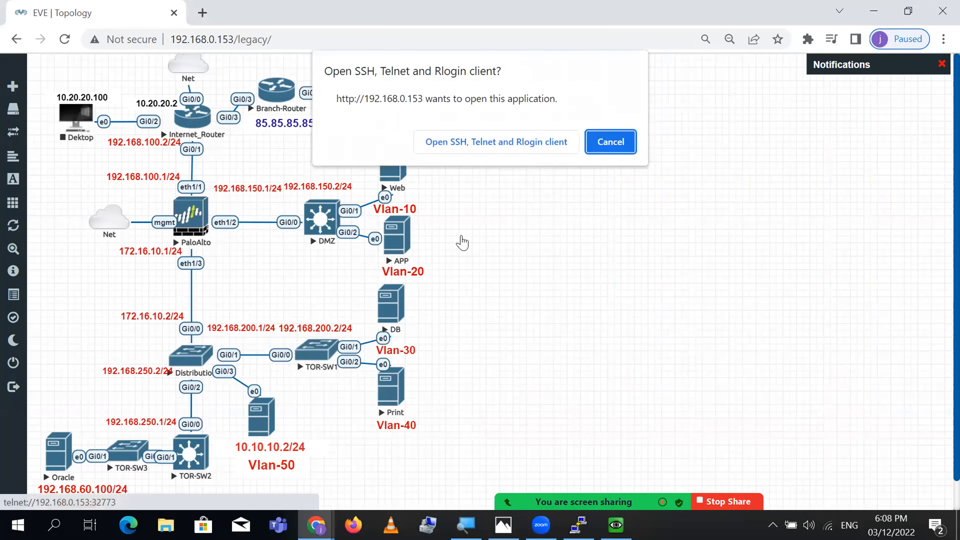
pyautogui.click(493, 142)
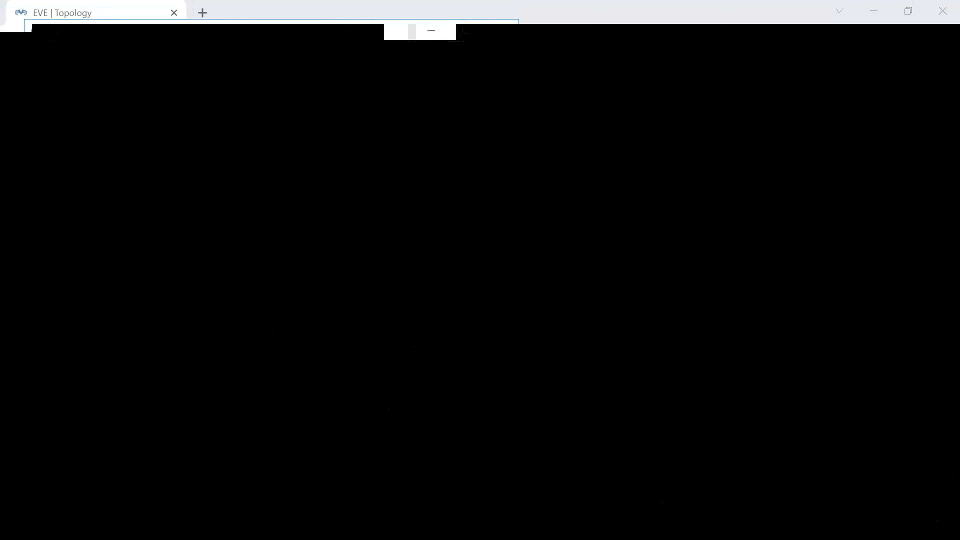
pyautogui.moveTo(403, 29); pyautogui.dragTo(786, 88)
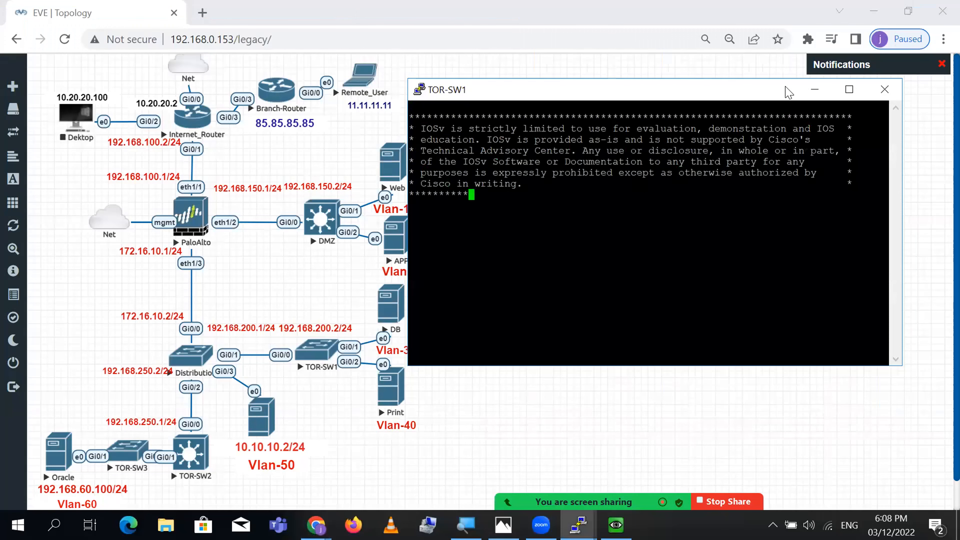
# - Enter enable mode and review the assigned interfaces and the Vlan30 running configuration
pyautogui.press('Return')
pyautogui.press('Return')
pyautogui.press('Return')
pyautogui.press('Return')
pyautogui.press('Return')
pyautogui.write('en')
pyautogui.press('Return')
pyautogui.press('Return')
pyautogui.press('Return')
pyautogui.write('s')
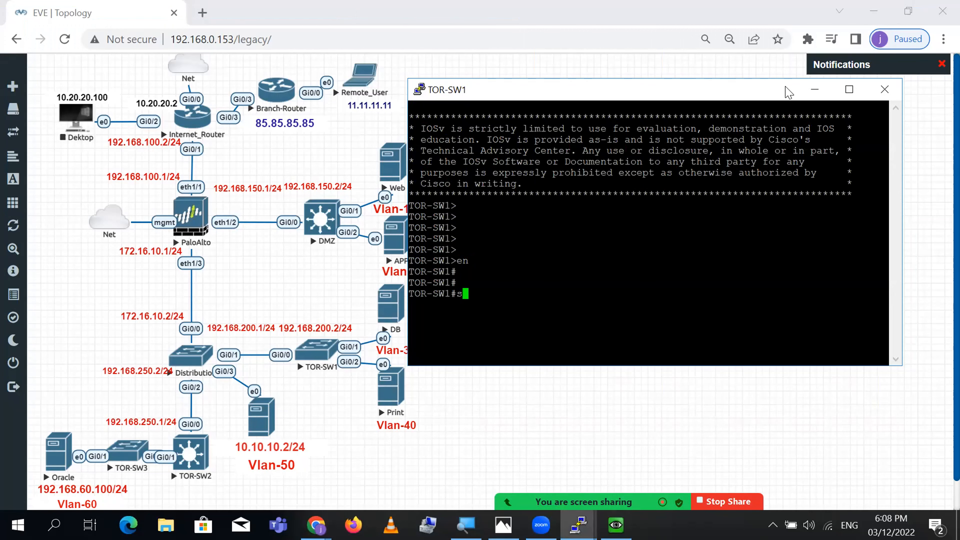
pyautogui.write('h ip int bri | ex unas')
pyautogui.press('Return')
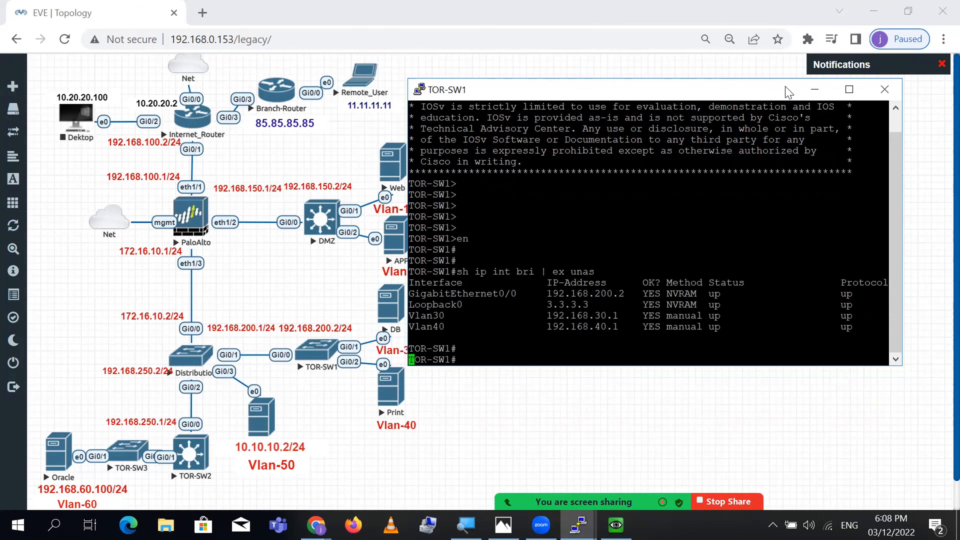
pyautogui.press('Return')
pyautogui.press('Return')
pyautogui.write('sh run int vlan 30')
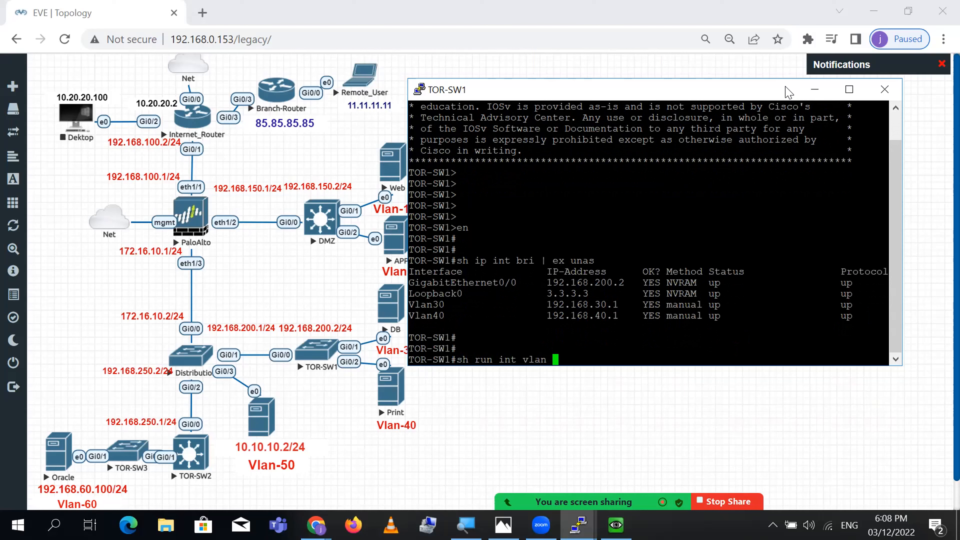
pyautogui.press('Return')
# - Set interface Vlan30's address to 192.168.30.101 255.255.255.252
pyautogui.press('Return')
pyautogui.press('Return')
pyautogui.write('config t')
pyautogui.press('Return')
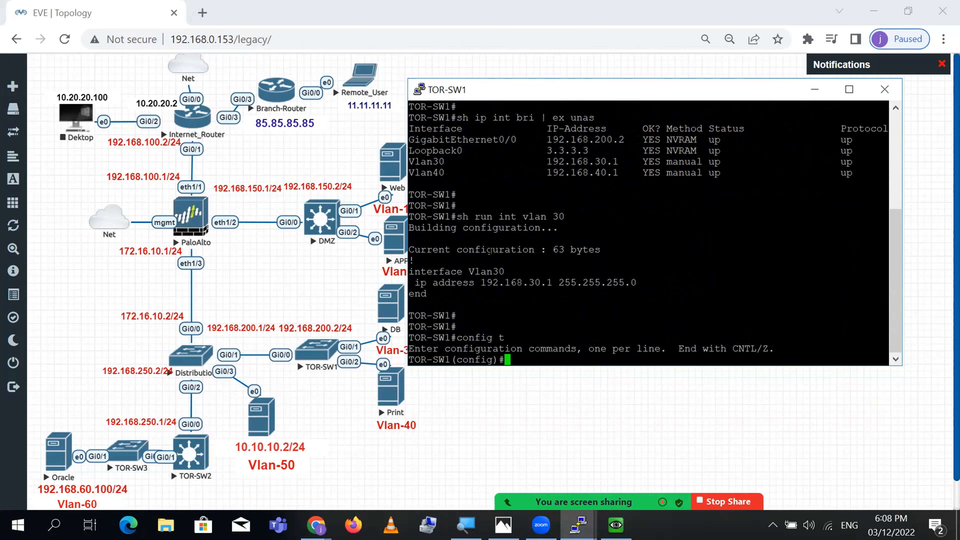
pyautogui.tripleClick(488, 271)
pyautogui.rightClick(488, 271)
pyautogui.tripleClick(476, 271)
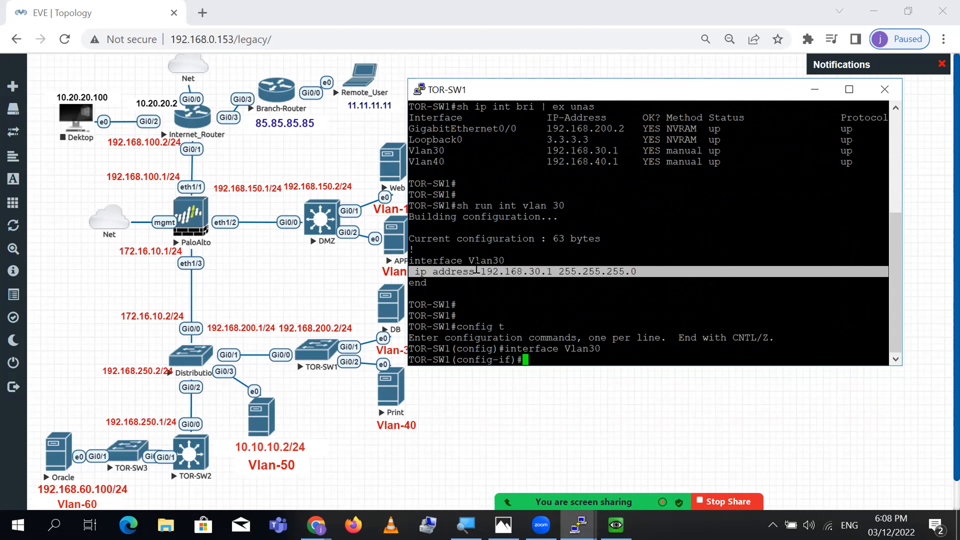
pyautogui.rightClick(476, 262)
pyautogui.press('Up')
pyautogui.press('Left')
pyautogui.press('Left')
pyautogui.press('Left')
pyautogui.press('Left')
pyautogui.press('Left')
pyautogui.press('Left')
pyautogui.press('Left')
pyautogui.press('Left')
pyautogui.press('Left')
pyautogui.press('Left')
pyautogui.press('Left')
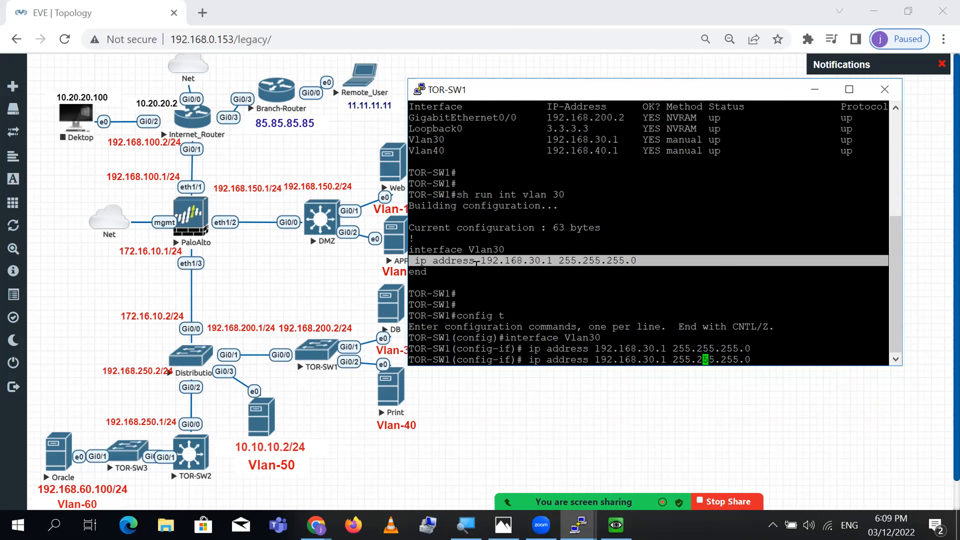
pyautogui.press('Left')
pyautogui.press('Left')
pyautogui.press('Left')
pyautogui.write('01')
pyautogui.press('Right')
pyautogui.press('Right')
pyautogui.press('Right')
pyautogui.press('Right')
pyautogui.press('Right')
pyautogui.press('Right')
pyautogui.press('Right')
pyautogui.press('Right')
pyautogui.press('Right')
pyautogui.press('Right')
pyautogui.press('Right')
pyautogui.press('Right')
pyautogui.press('Right')
pyautogui.press('Right')
pyautogui.press('BackSpace')
pyautogui.write('252')
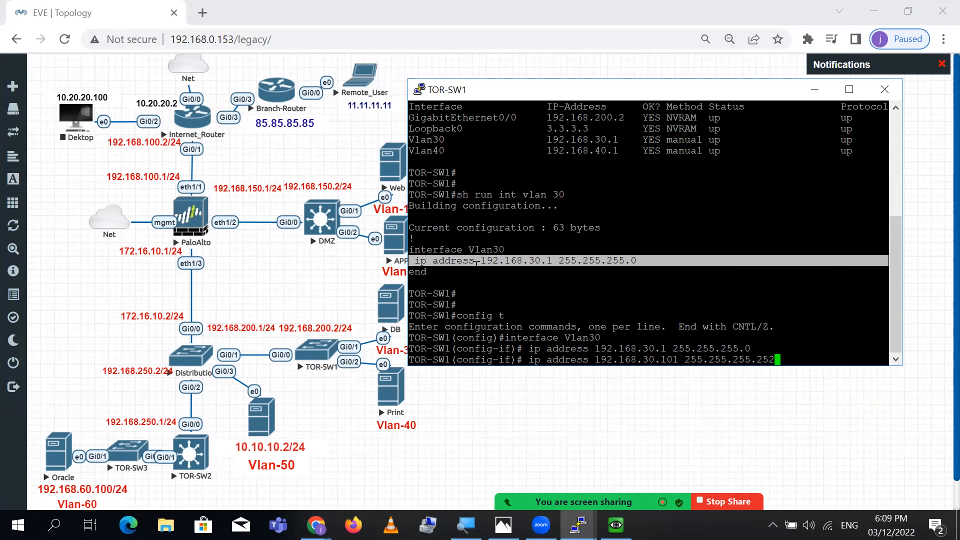
pyautogui.press('Return')
pyautogui.press('Return')
pyautogui.press('Return')
# - Exit configuration mode, save with wr, and bring the EVE topology back
pyautogui.hotkey('ctrl', 'z')
pyautogui.write('wr')
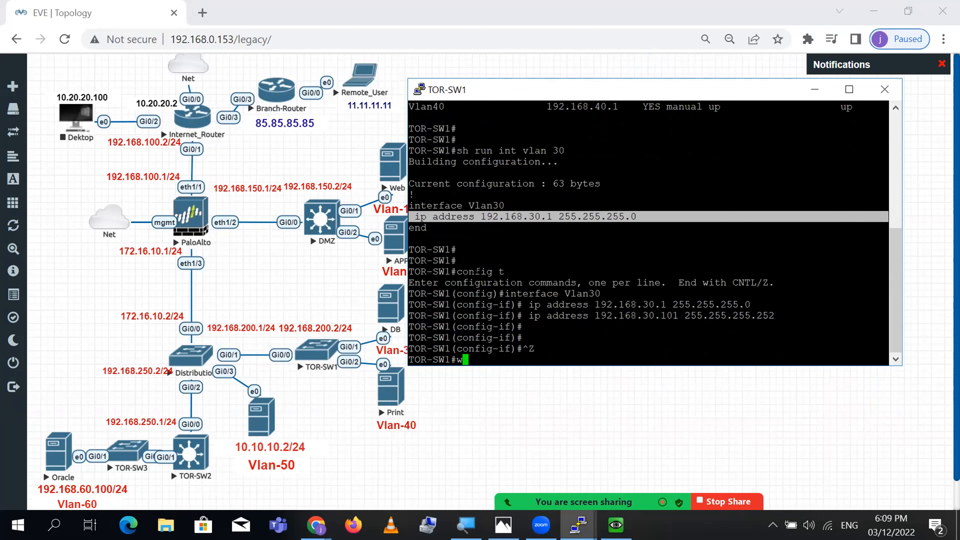
pyautogui.press('Return')
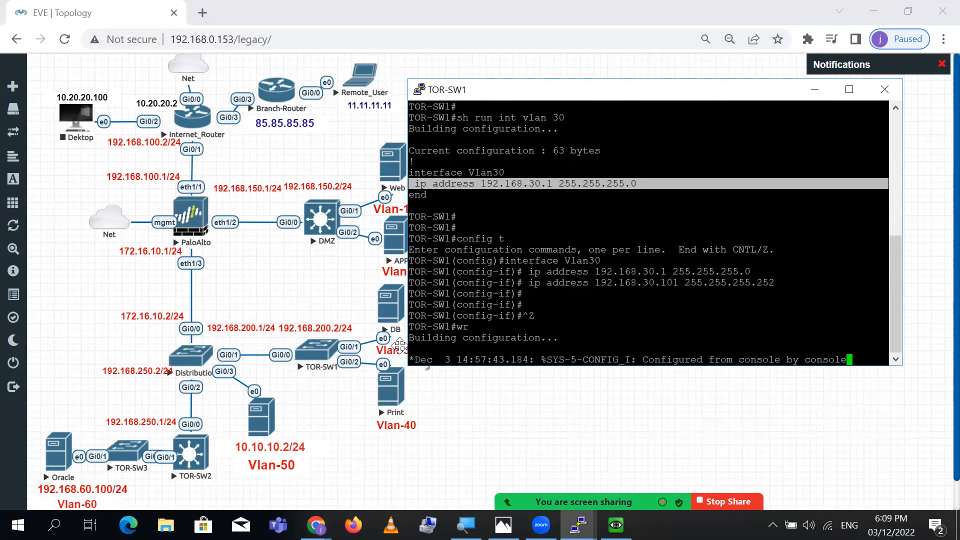
pyautogui.click(503, 425)
# - Open the DB server's console and its Ethernet adapter's IPv4 settings
pyautogui.click(403, 327)
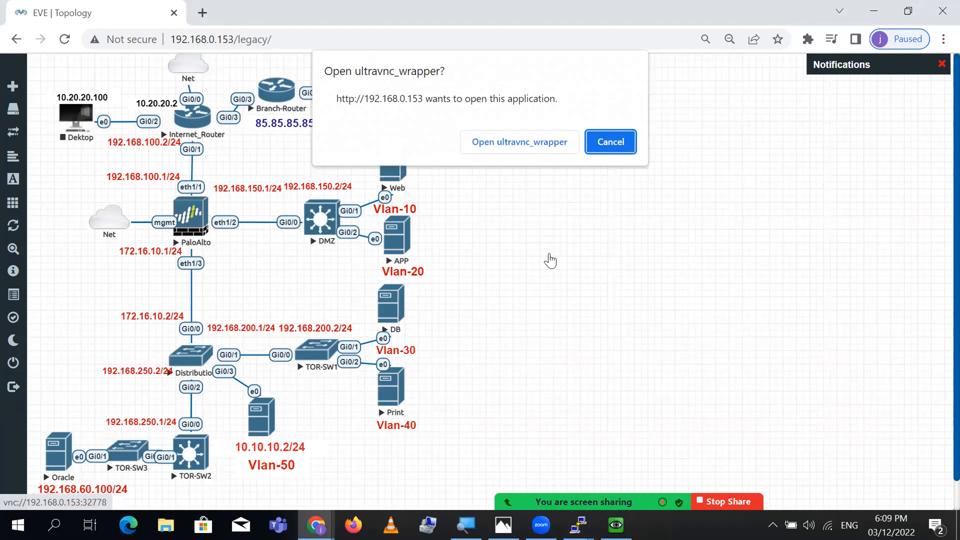
pyautogui.click(530, 145)
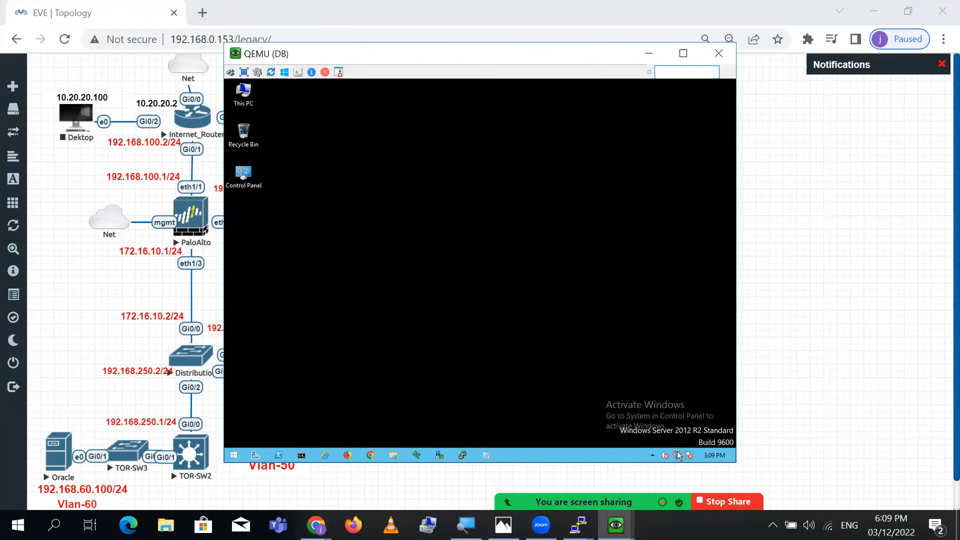
pyautogui.rightClick(677, 456)
pyautogui.click(671, 446)
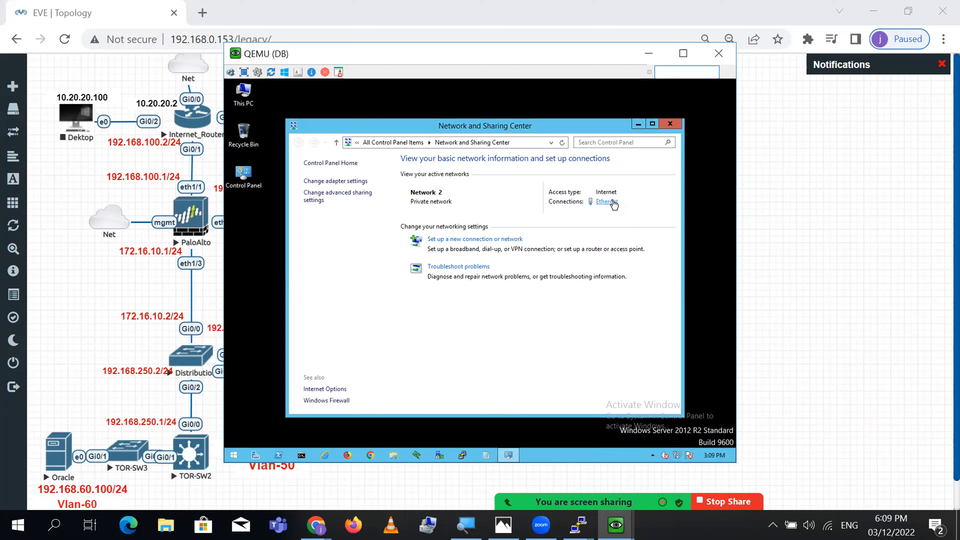
pyautogui.click(611, 203)
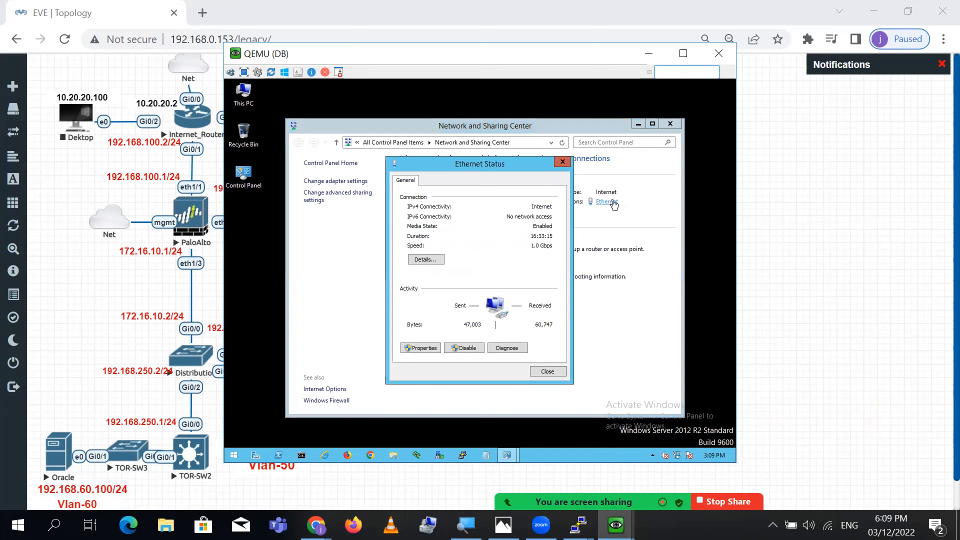
pyautogui.click(425, 348)
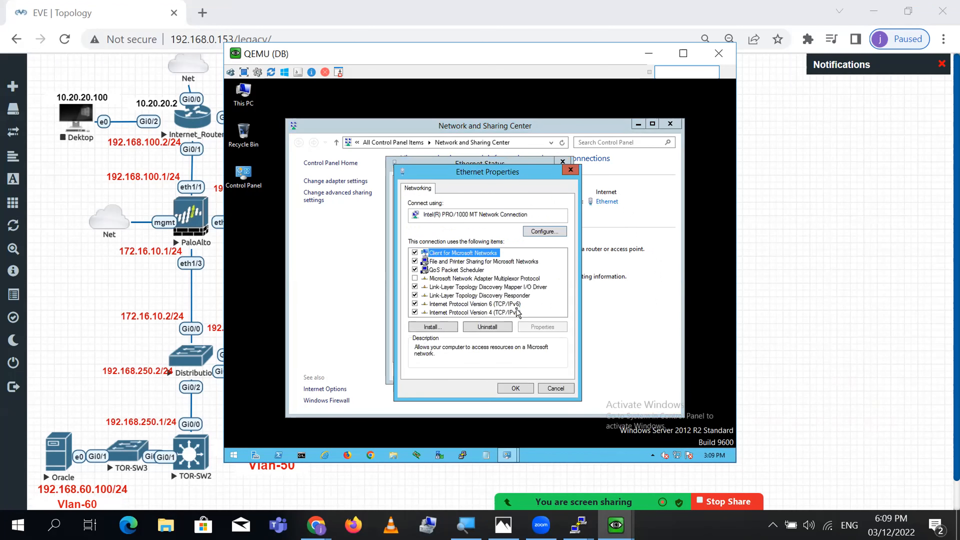
pyautogui.doubleClick(510, 313)
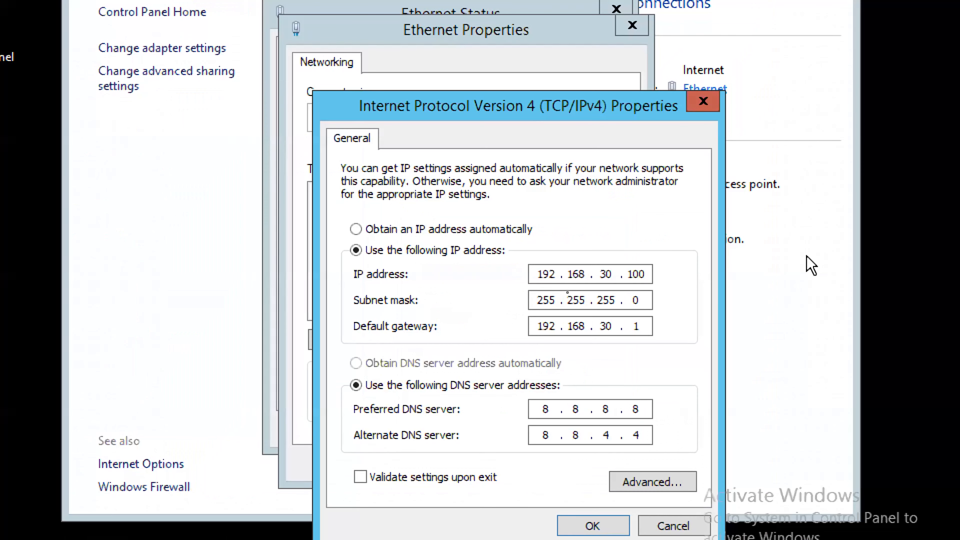
# - Set IP 192.168.30.102 and gateway 192.168.30.101, and clear both DNS server fields
pyautogui.click(635, 274)
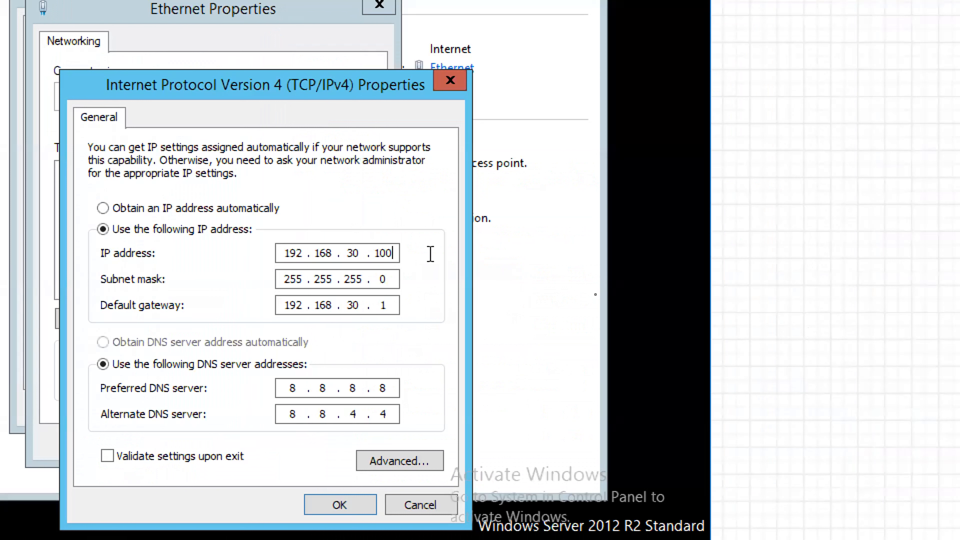
pyautogui.press('BackSpace')
pyautogui.write('2')
pyautogui.press('Tab')
pyautogui.press('Tab')
pyautogui.press('Tab')
pyautogui.write('01')
pyautogui.press('Tab')
pyautogui.press('Tab')
pyautogui.press('Right')
pyautogui.press('Right')
pyautogui.press('BackSpace')
pyautogui.press('BackSpace')
pyautogui.press('BackSpace')
pyautogui.press('Tab')
pyautogui.press('Right')
pyautogui.press('Right')
pyautogui.press('Right')
pyautogui.press('BackSpace')
pyautogui.press('BackSpace')
pyautogui.press('BackSpace')
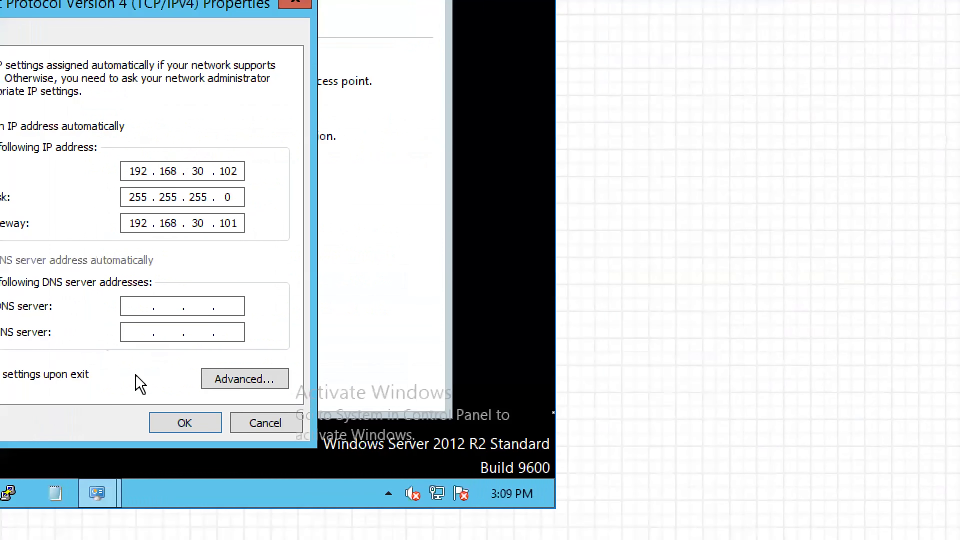
# - Apply the IPv4 settings and close the adapter, status and Network and Sharing Center windows
pyautogui.click(198, 423)
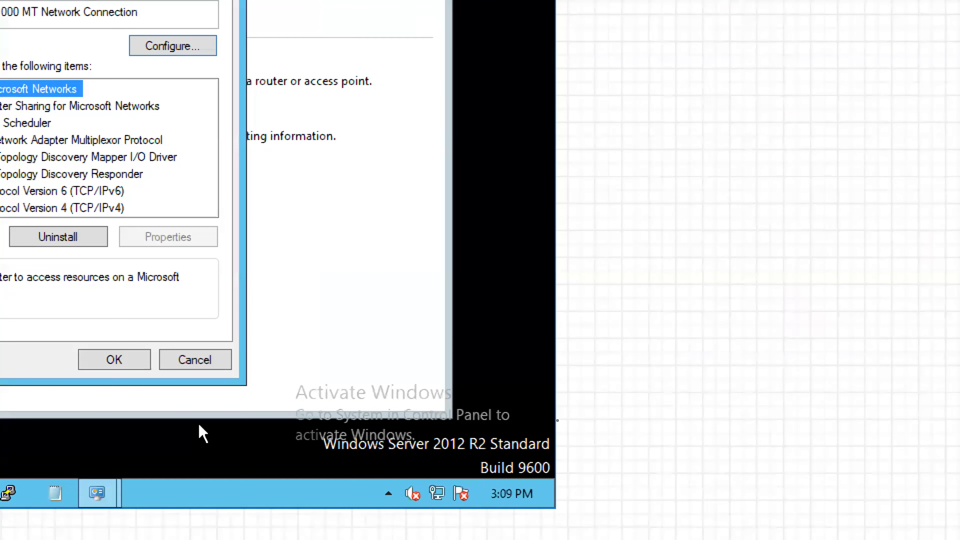
pyautogui.click(125, 361)
pyautogui.click(176, 332)
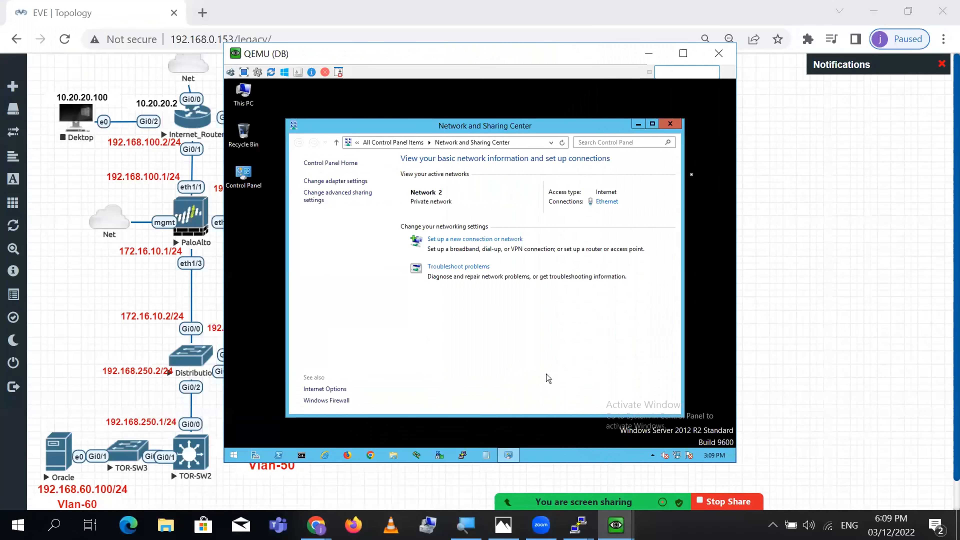
pyautogui.click(670, 124)
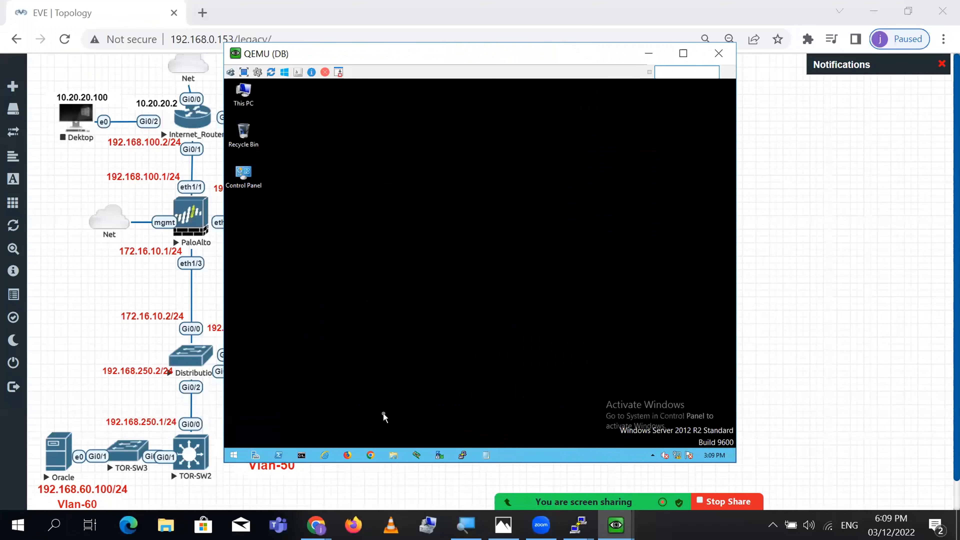
# - Ping the gateway 192.168.30.101 from a command prompt on the DB server
pyautogui.click(302, 455)
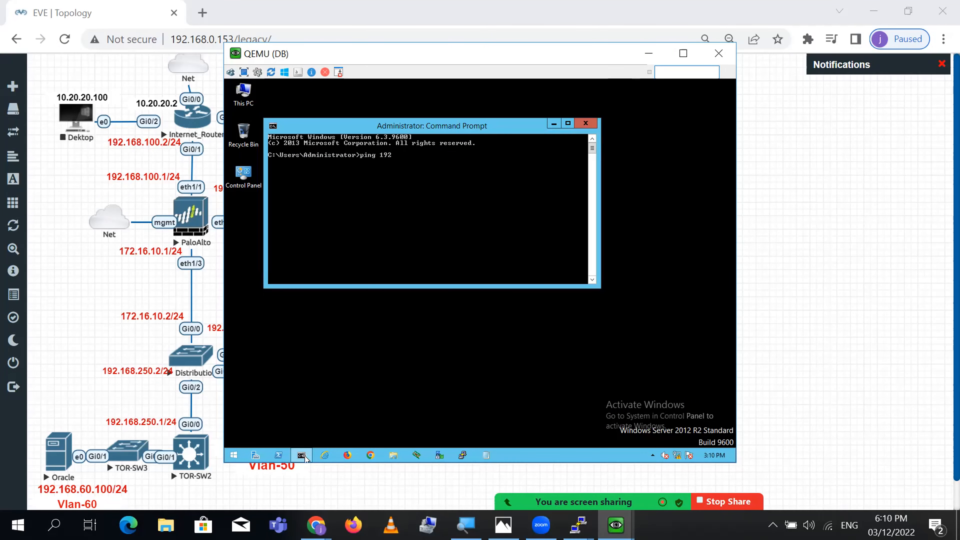
pyautogui.write('ping 192.168.30.101')
pyautogui.press('Return')
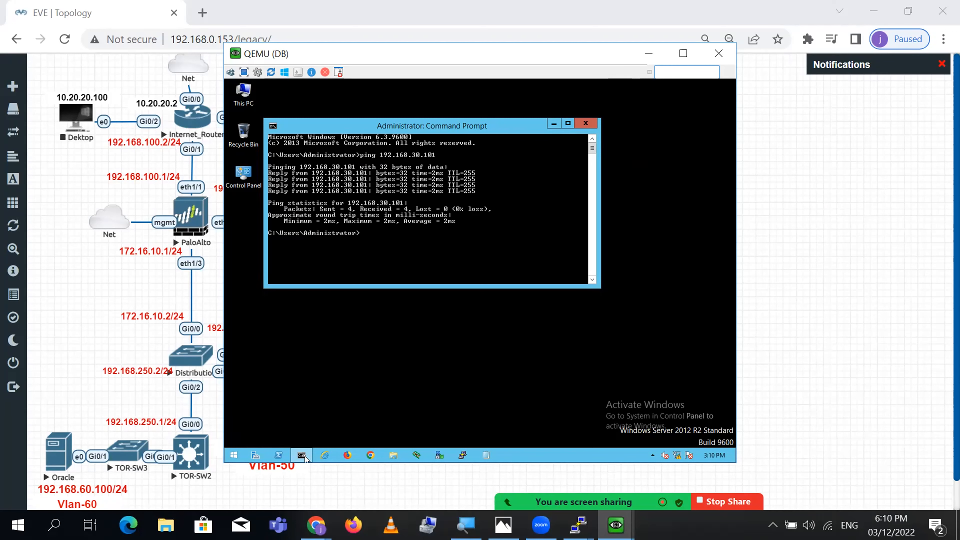
pyautogui.press('Return')
pyautogui.press('Return')
pyautogui.press('Return')
# - Exit the command prompt and move the DB server console window to the right
pyautogui.write('ex')
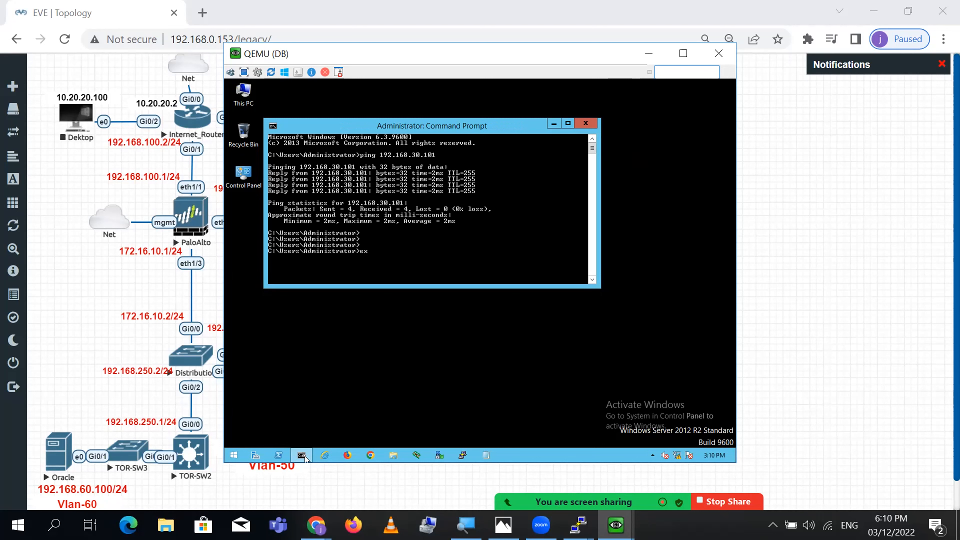
pyautogui.write('it')
pyautogui.press('Return')
pyautogui.moveTo(500, 56); pyautogui.dragTo(650, 68)
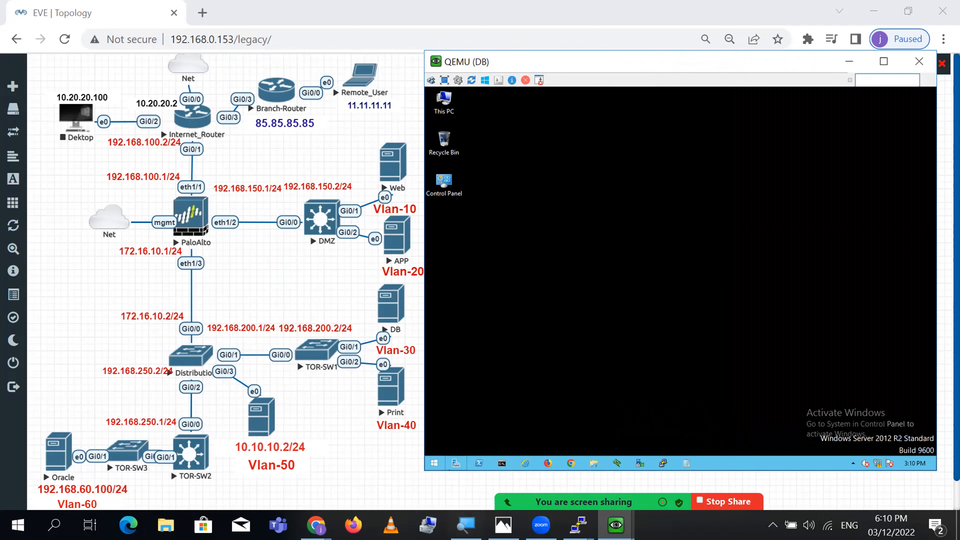
# - Launch PuTTY and open an SSH connection to the firewall at 192.168.0.119
pyautogui.click(359, 416)
pyautogui.press('super')
pyautogui.write('putty')
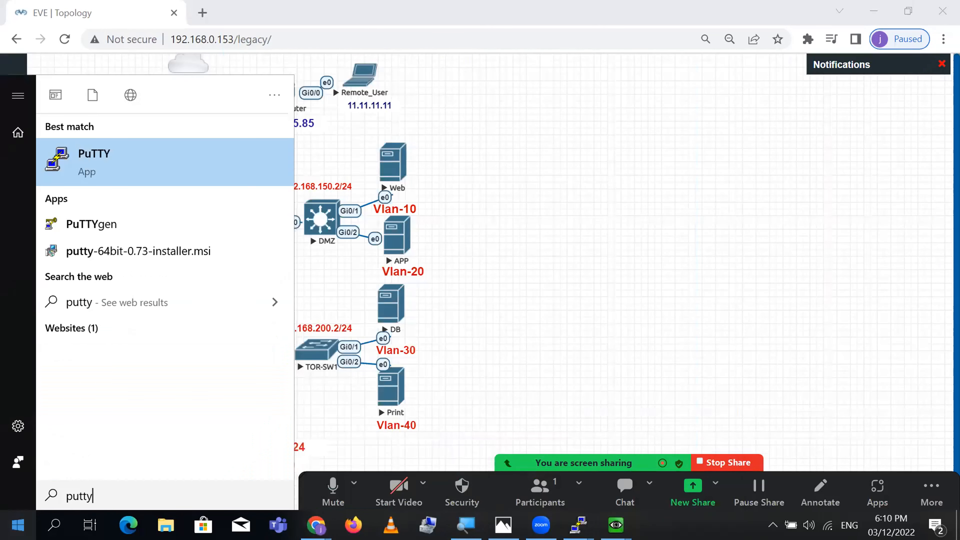
pyautogui.press('Return')
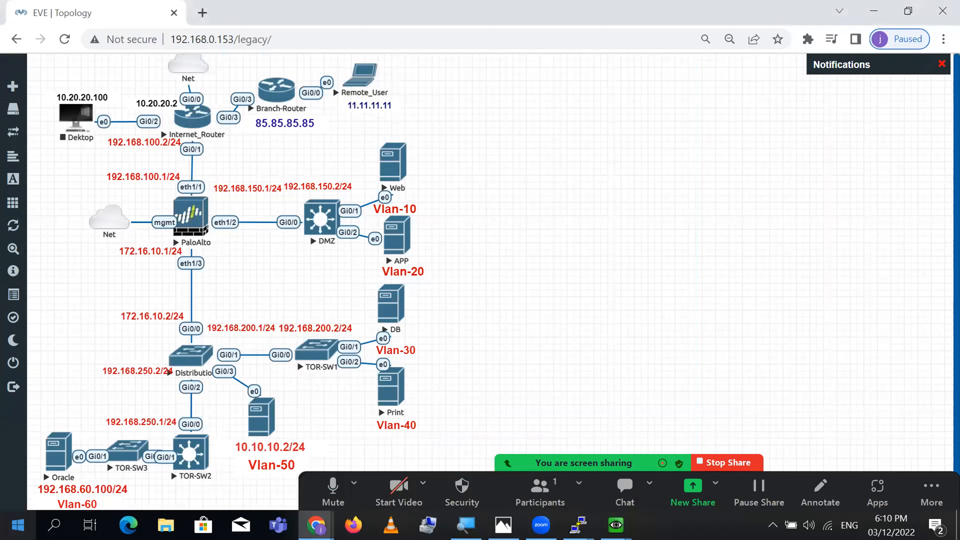
pyautogui.write('192.168.')
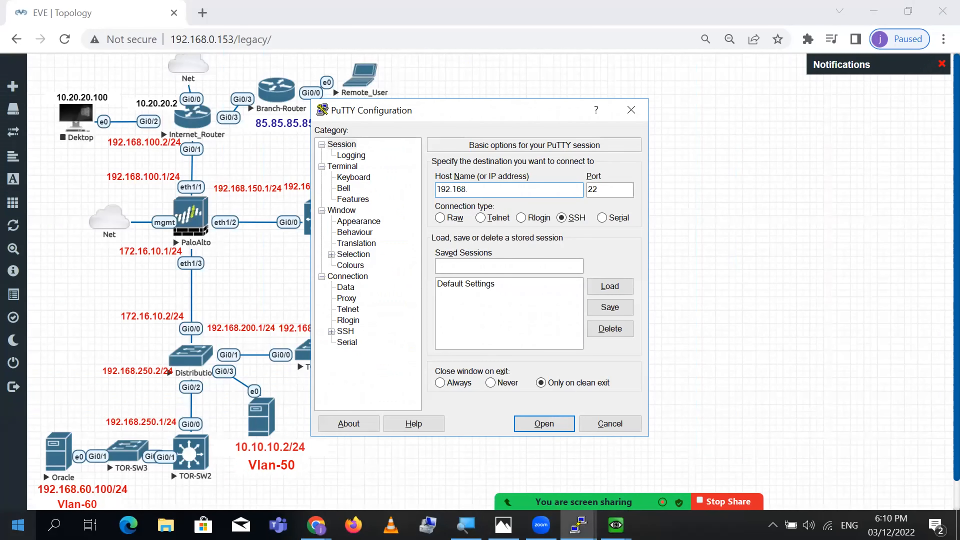
pyautogui.write('0.119')
pyautogui.press('Return')
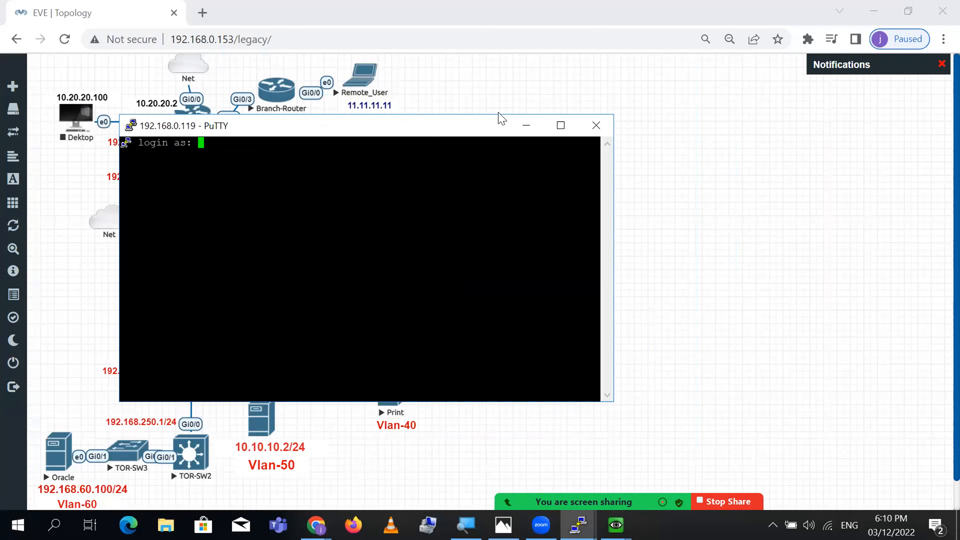
# - Log in to the firewall CLI with the admin account
pyautogui.moveTo(502, 118); pyautogui.dragTo(596, 104)
pyautogui.write('admin')
pyautogui.press('Return')
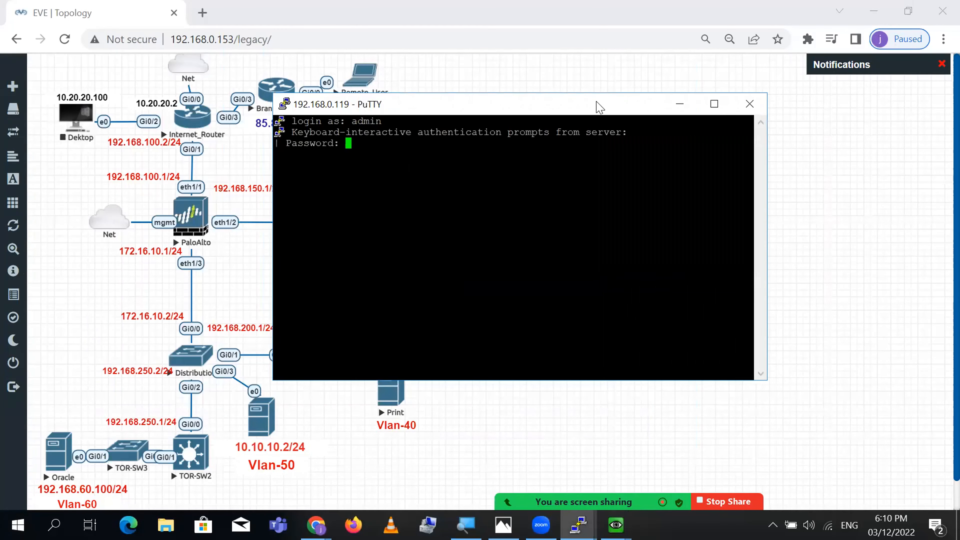
pyautogui.press('Return')
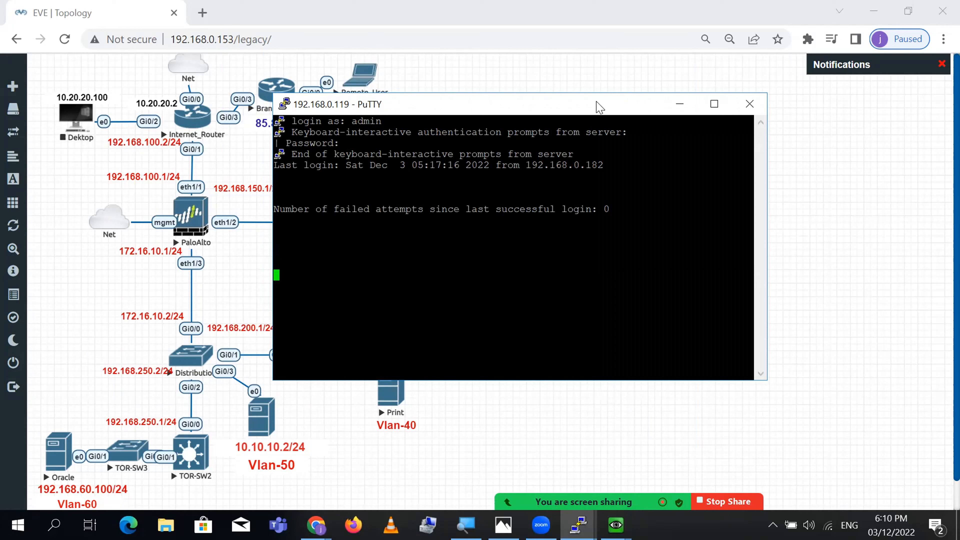
pyautogui.press('Return')
pyautogui.press('Return')
pyautogui.press('Return')
pyautogui.press('Return')
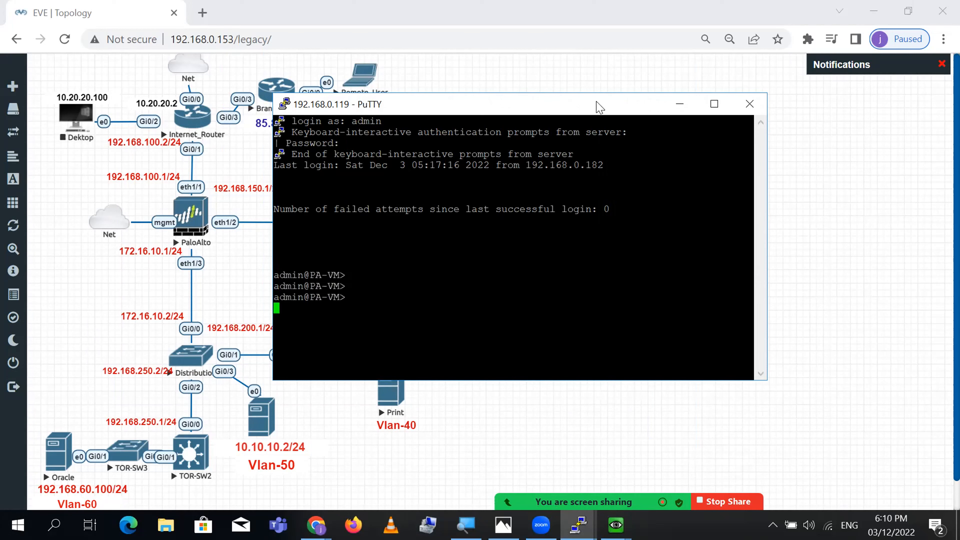
# - Run 'clear session all' to clear every firewall session
pyautogui.write('clear s')
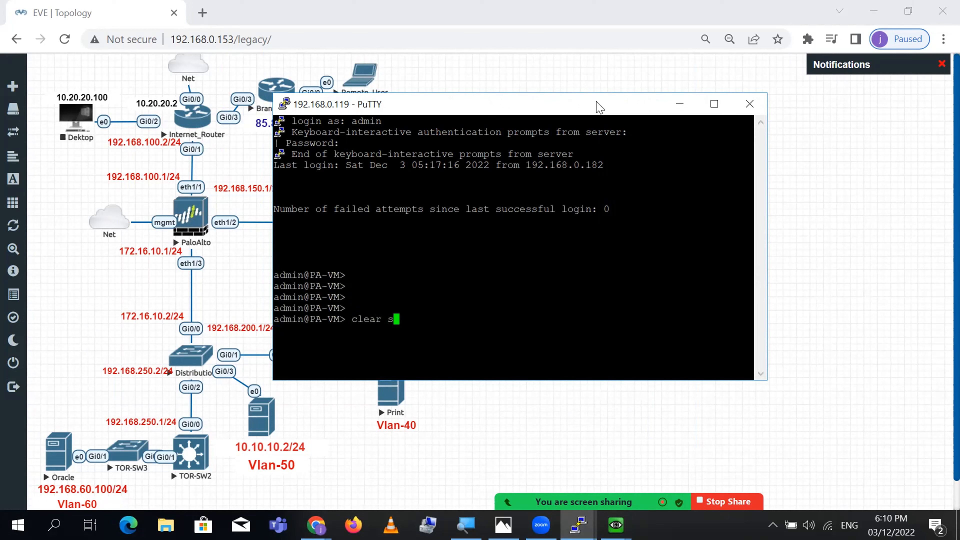
pyautogui.write('ession all')
pyautogui.press('Return')
pyautogui.press('Return')
pyautogui.press('Return')
pyautogui.press('Return')
pyautogui.press('Return')
pyautogui.press('Return')
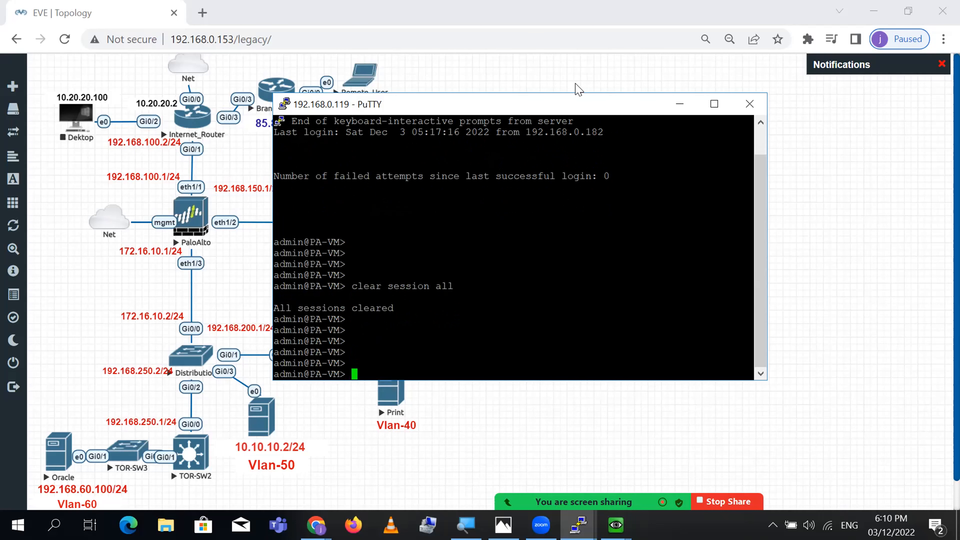
pyautogui.moveTo(571, 95); pyautogui.dragTo(798, 88)
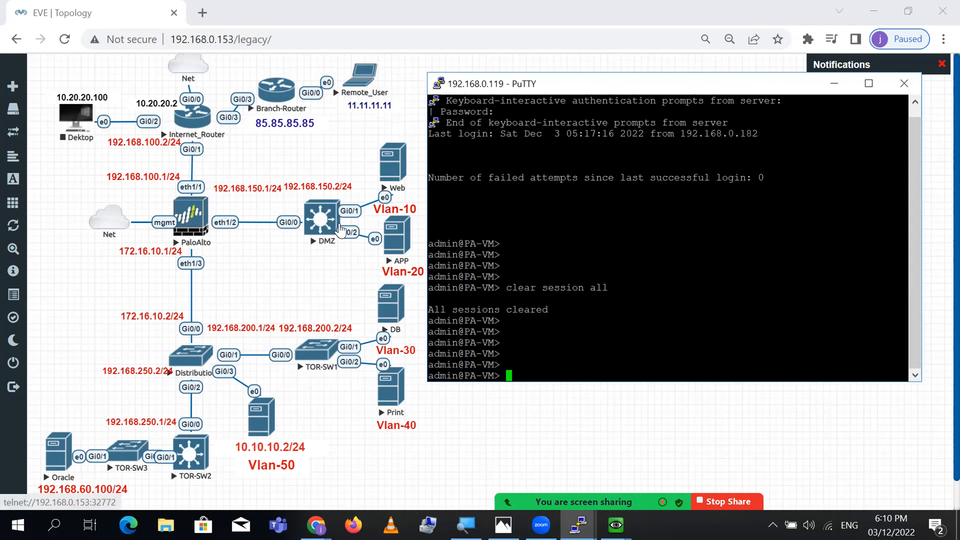
pyautogui.moveTo(250, 185); pyautogui.dragTo(244, 181)
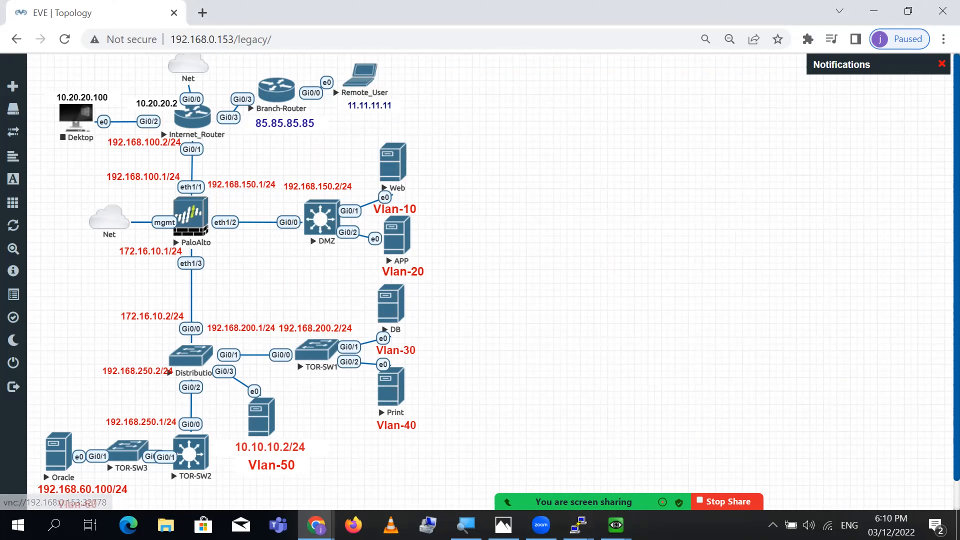
# - Bring up the DMZ switch console from the PuTTY previews and move it higher
pyautogui.click(578, 525)
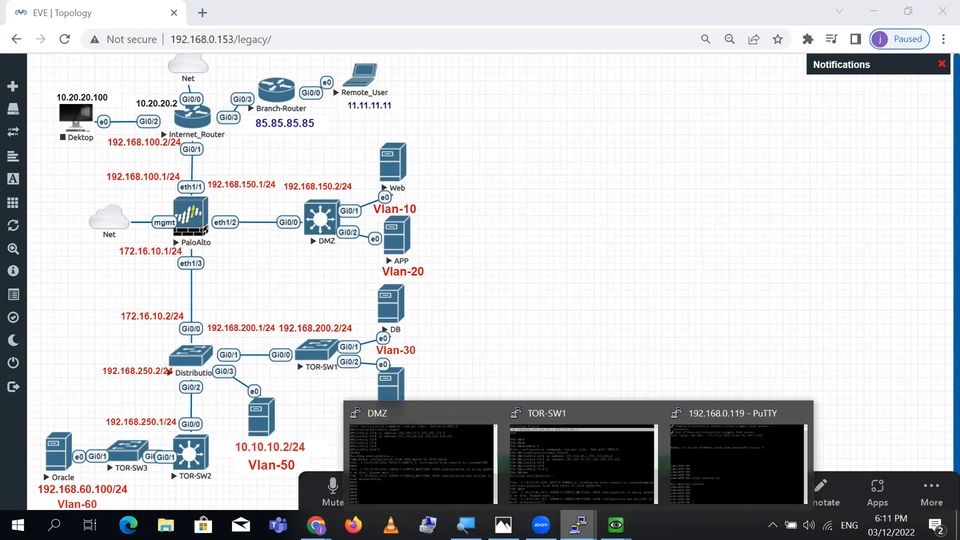
pyautogui.click(608, 470)
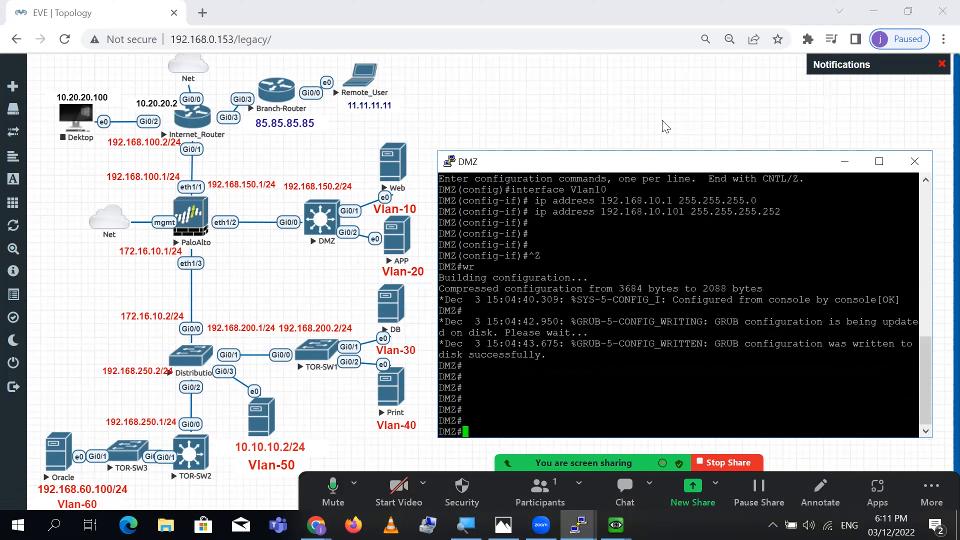
pyautogui.moveTo(644, 165); pyautogui.dragTo(647, 62)
pyautogui.press('Return')
pyautogui.press('Return')
pyautogui.press('Return')
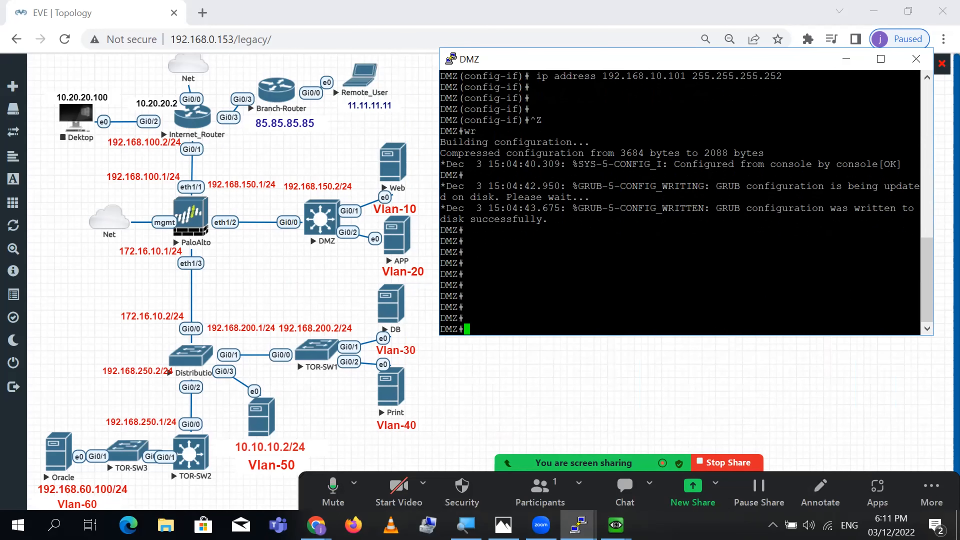
# - Return to the firewall SSH session and maximize it to full screen
pyautogui.hotkey('alt', 'Tab')
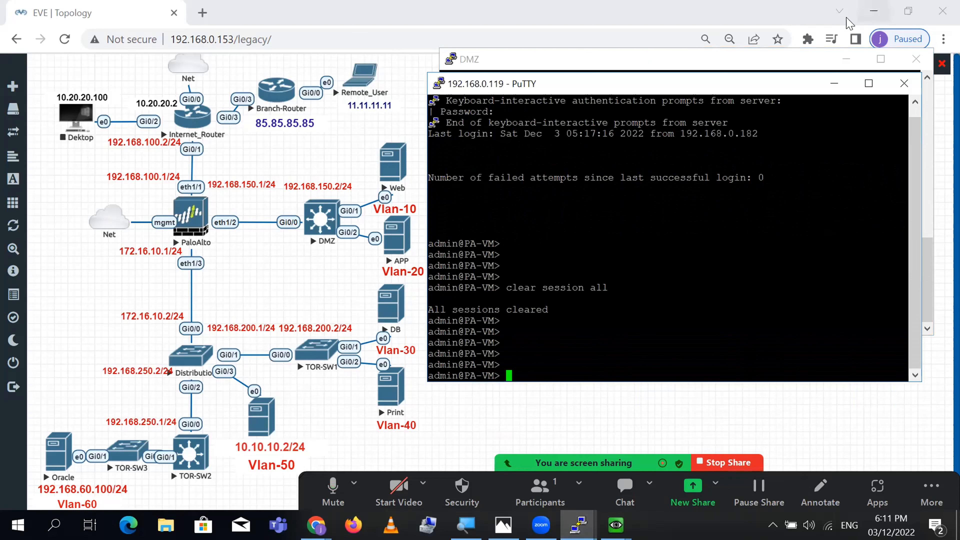
pyautogui.doubleClick(770, 88)
pyautogui.write('show sess')
pyautogui.press('BackSpace')
pyautogui.press('BackSpace')
pyautogui.press('BackSpace')
pyautogui.press('BackSpace')
pyautogui.press('BackSpace')
pyautogui.press('BackSpace')
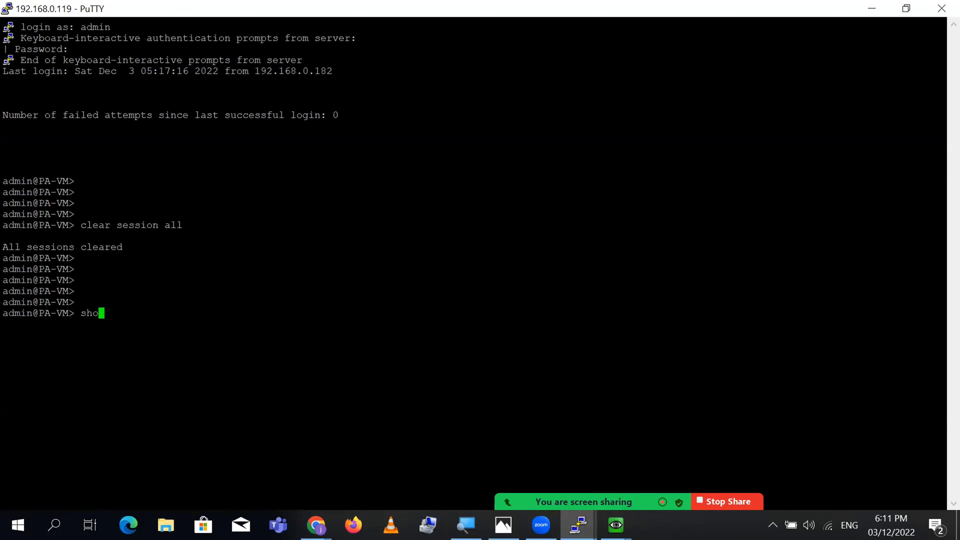
# - Run 'show session all' on the firewall
pyautogui.write('w session all')
pyautogui.press('Return')
pyautogui.press('Return')
pyautogui.press('Return')
pyautogui.press('Return')
pyautogui.press('Return')
pyautogui.press('Return')
pyautogui.press('Return')
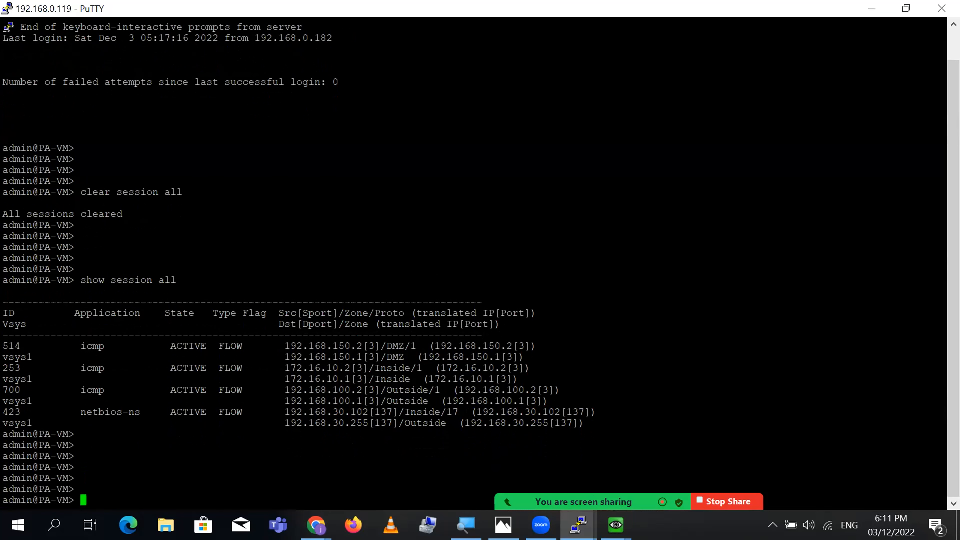
pyautogui.press('Return')
pyautogui.press('Return')
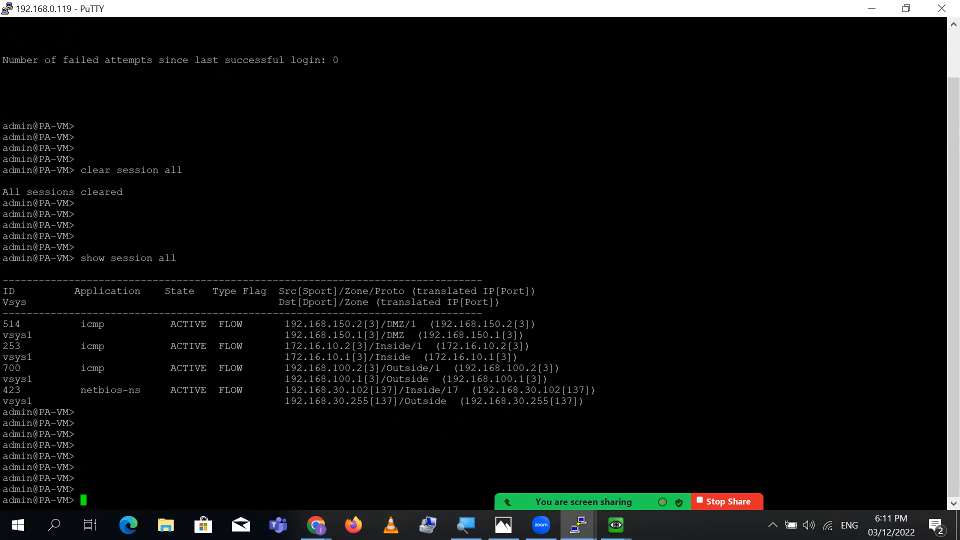
# - Rerun 'clear session all' and 'show session all', leaving three ICMP sessions
pyautogui.press('Up')
pyautogui.press('Up')
pyautogui.press('Return')
pyautogui.press('Return')
pyautogui.press('Return')
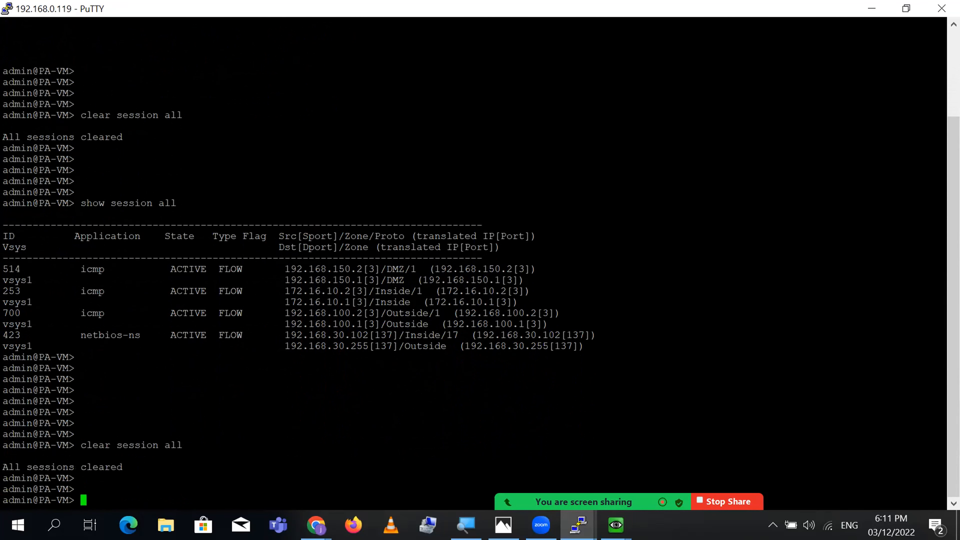
pyautogui.press('Up')
pyautogui.press('Up')
pyautogui.press('Return')
pyautogui.press('Return')
pyautogui.press('Return')
pyautogui.press('Return')
pyautogui.press('Return')
pyautogui.press('Return')
pyautogui.press('Return')
pyautogui.press('Return')
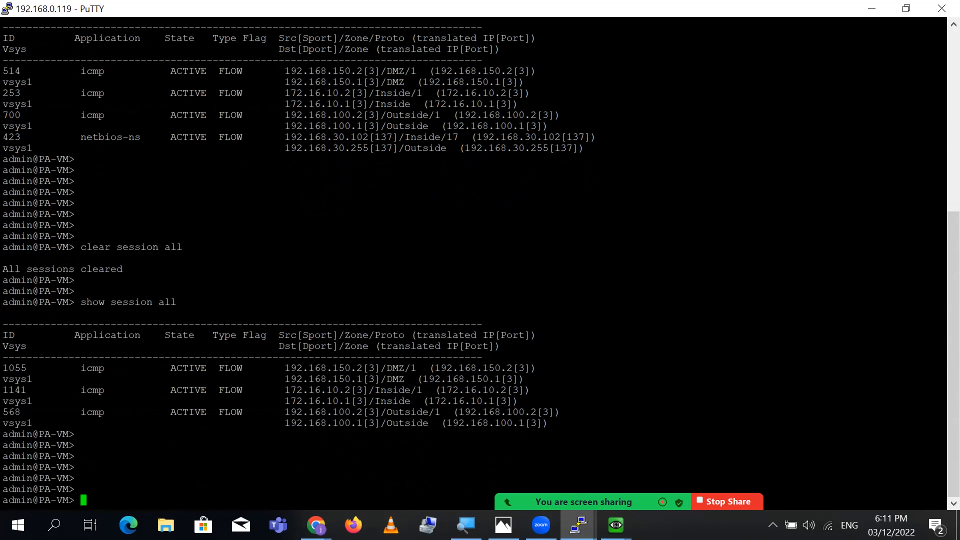
pyautogui.press('Return')
pyautogui.press('Return')
pyautogui.press('Return')
pyautogui.press('Return')
pyautogui.press('Return')
pyautogui.press('Return')
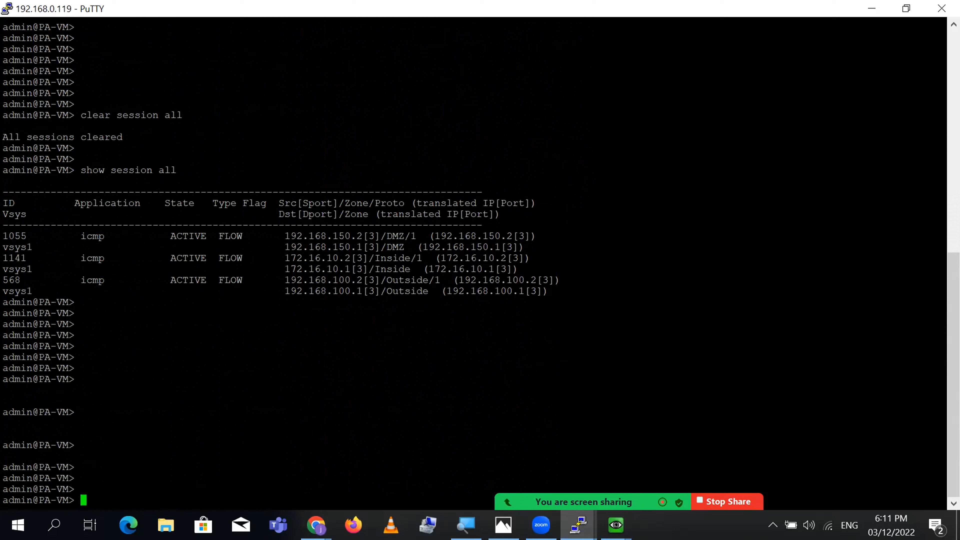
pyautogui.click(578, 525)
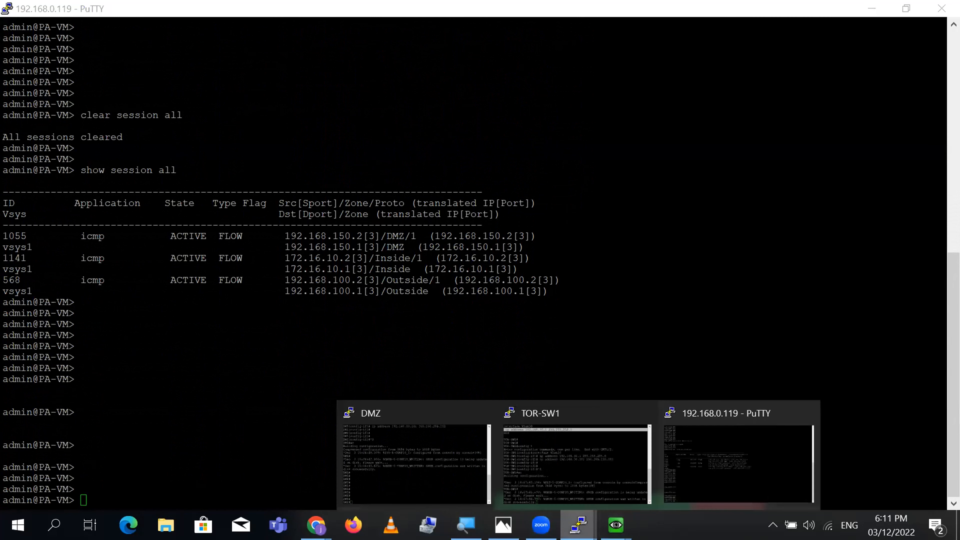
# - From the DMZ switch, telnet to 85.85.85.85 with VLAN 10 as the source interface
pyautogui.click(426, 495)
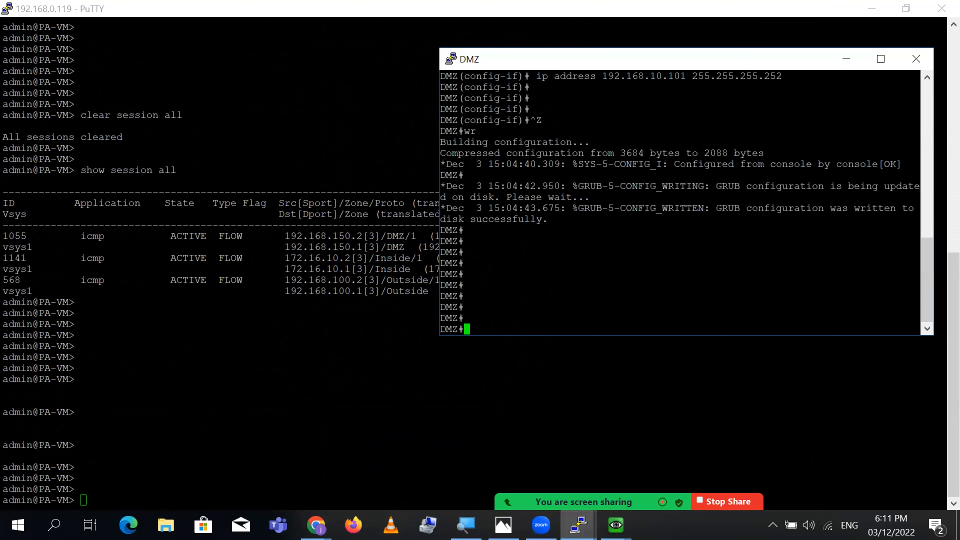
pyautogui.write('tel')
pyautogui.press('Tab')
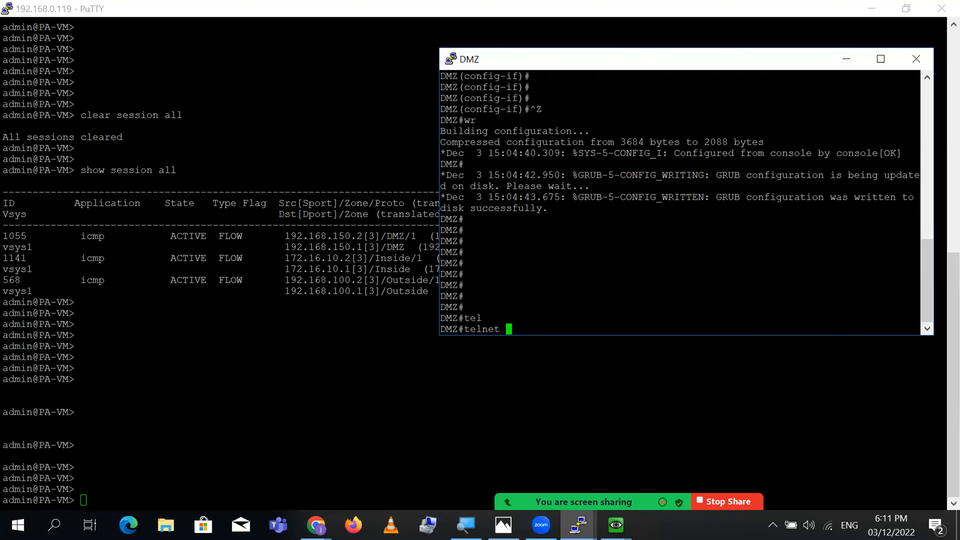
pyautogui.write('85.85.85.85 /sou')
pyautogui.press('Tab')
pyautogui.write('vl')
pyautogui.press('Tab')
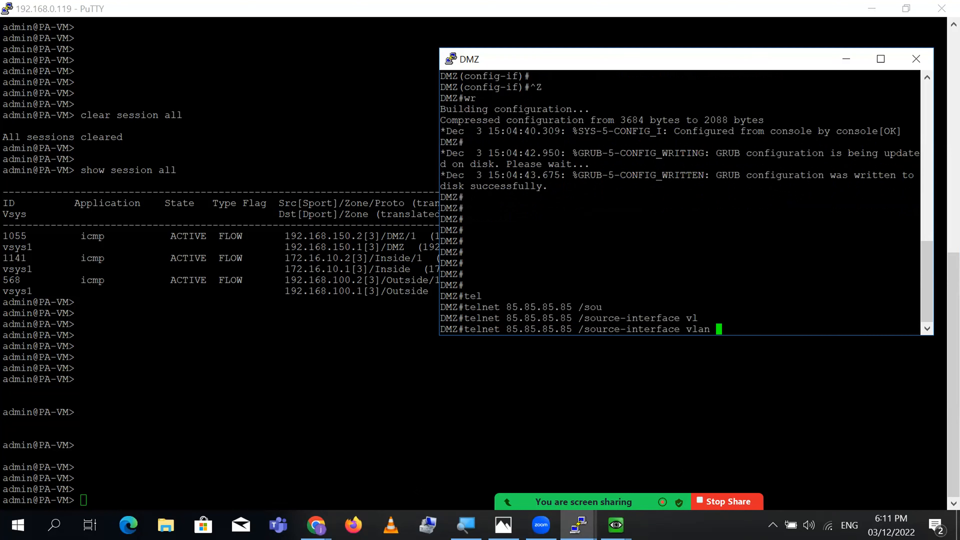
pyautogui.write('10')
pyautogui.press('Return')
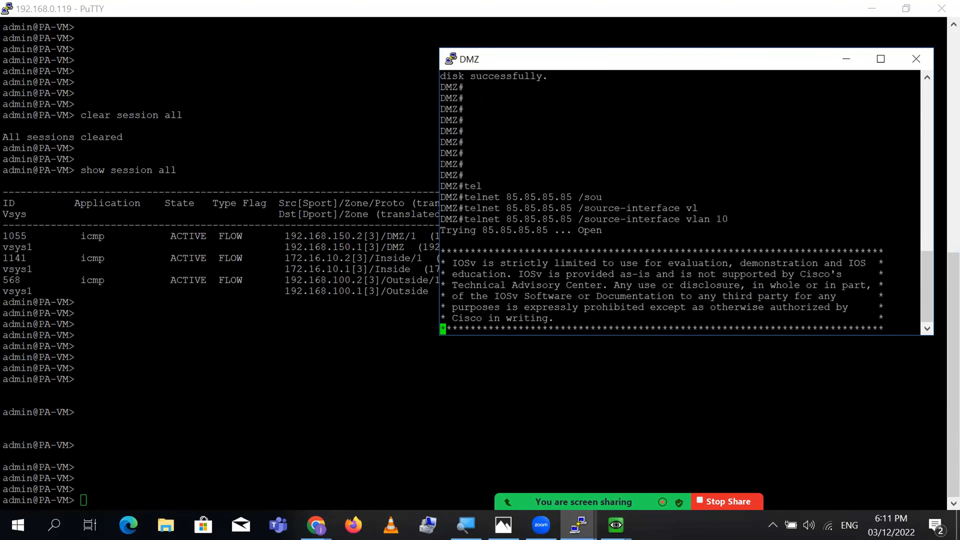
# - Log in to WAN-Device and run 'sh ip int bri | ex unas' to confirm 85.85.85.85 is up
pyautogui.write('cisco')
pyautogui.press('Return')
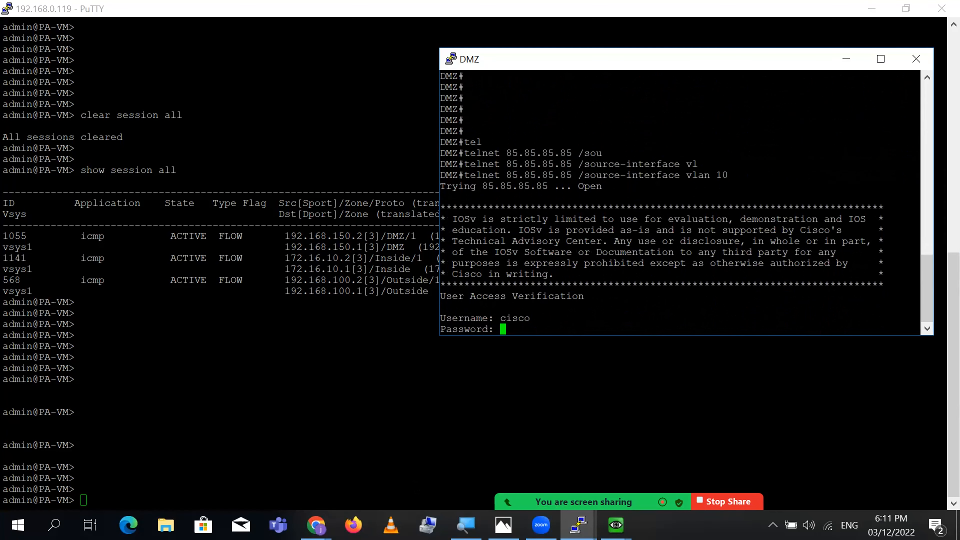
pyautogui.write('cisco')
pyautogui.press('Return')
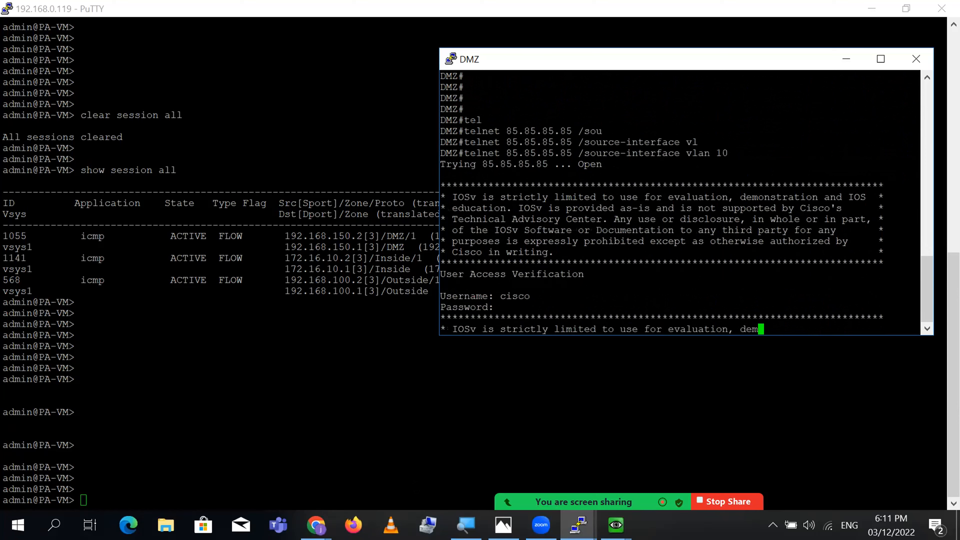
pyautogui.press('Return')
pyautogui.press('Return')
pyautogui.press('Return')
pyautogui.press('Return')
pyautogui.write('sh')
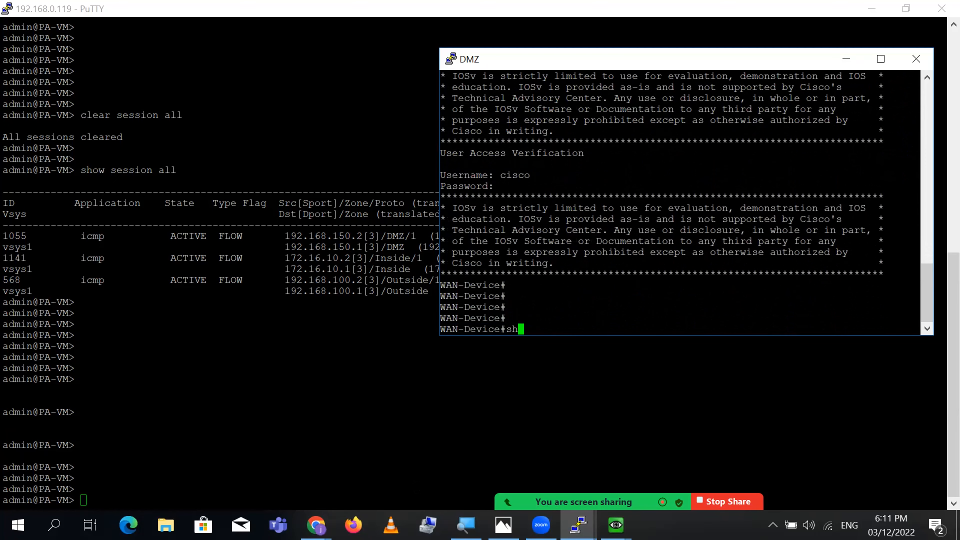
pyautogui.write(' ip int bri | ex unas')
pyautogui.press('Return')
pyautogui.press('Return')
pyautogui.press('Return')
pyautogui.doubleClick(611, 285)
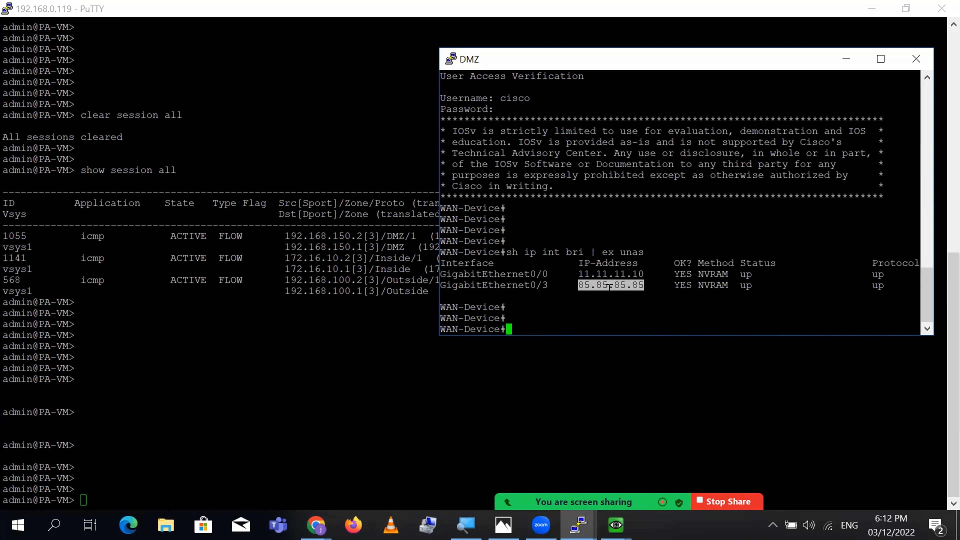
pyautogui.click(310, 15)
# - Rerun 'show session all' on the firewall and scroll through the session table
pyautogui.press('Up')
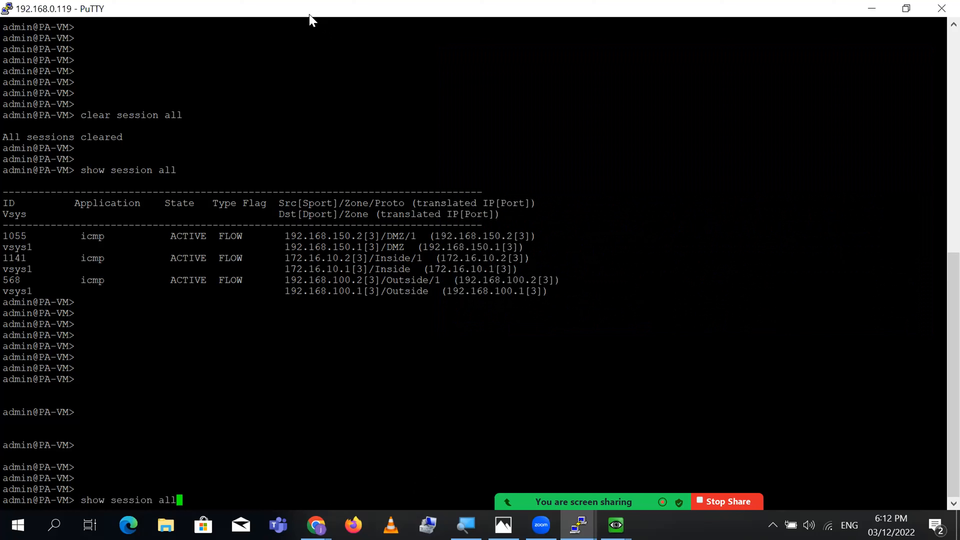
pyautogui.press('Return')
pyautogui.press('Return')
pyautogui.press('Return')
pyautogui.press('Return')
pyautogui.press('Return')
pyautogui.press('Return')
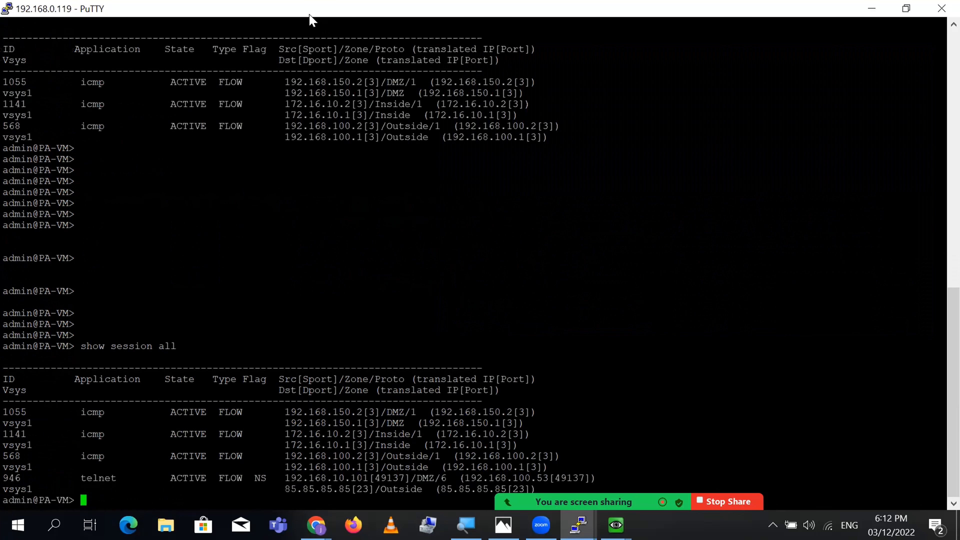
pyautogui.press('Return')
pyautogui.press('Return')
pyautogui.press('Return')
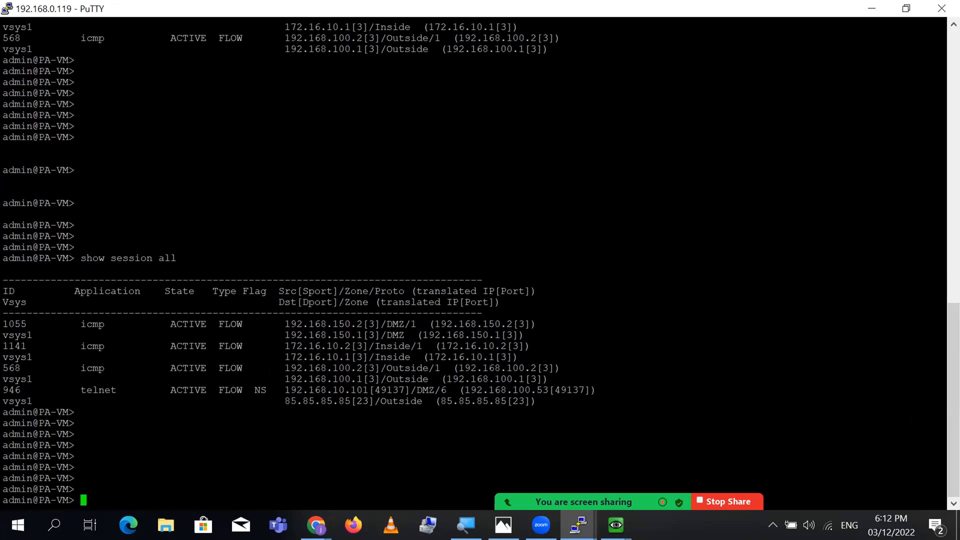
pyautogui.scroll(3, 937, 416)
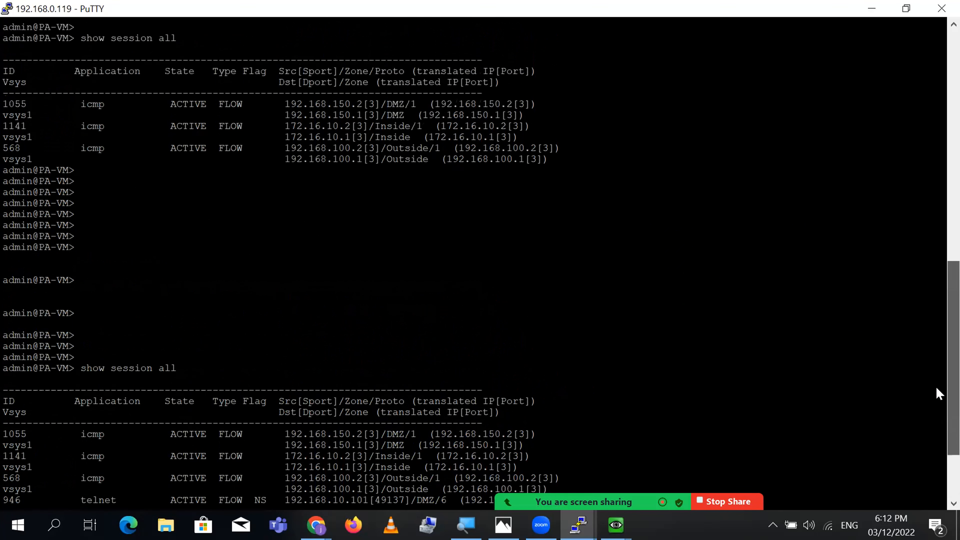
pyautogui.scroll(-1, 937, 401)
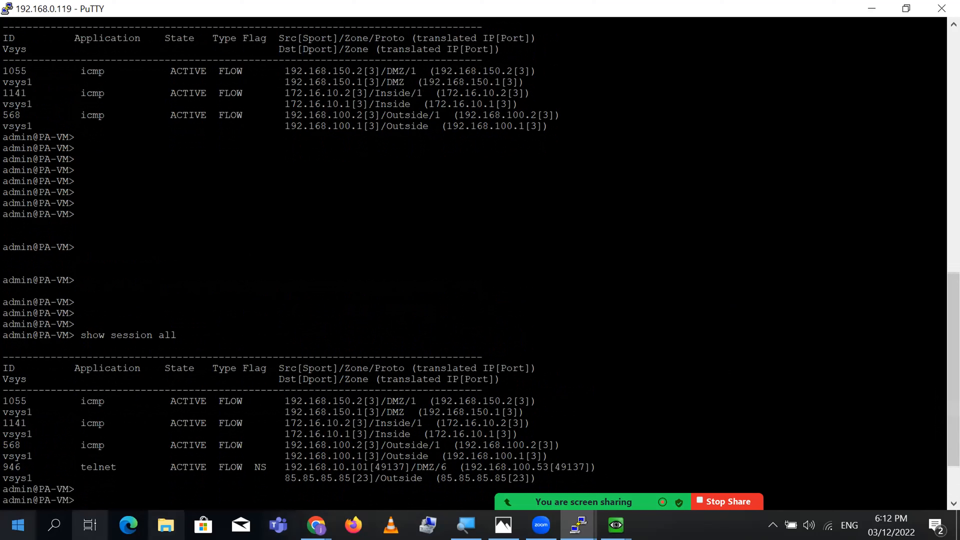
pyautogui.scroll(-2, 940, 429)
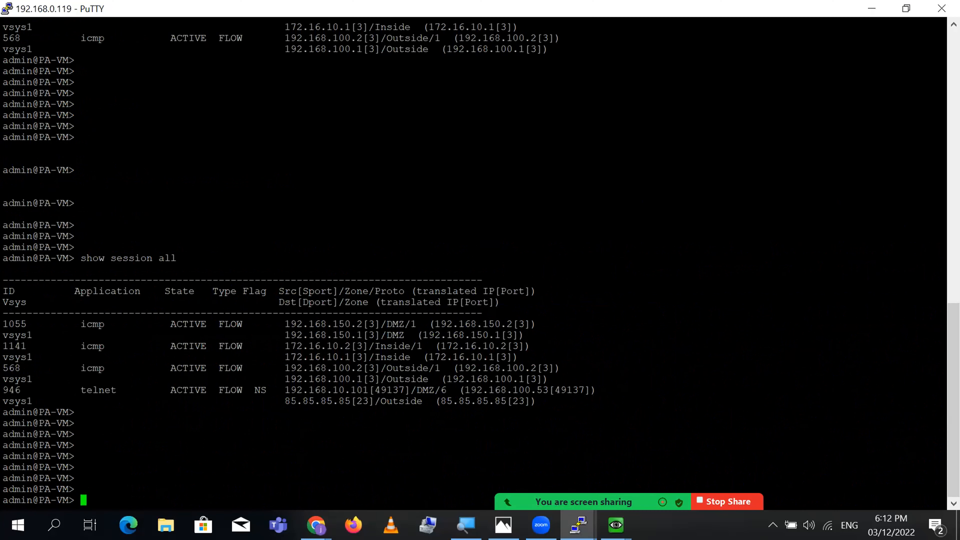
pyautogui.press('Return')
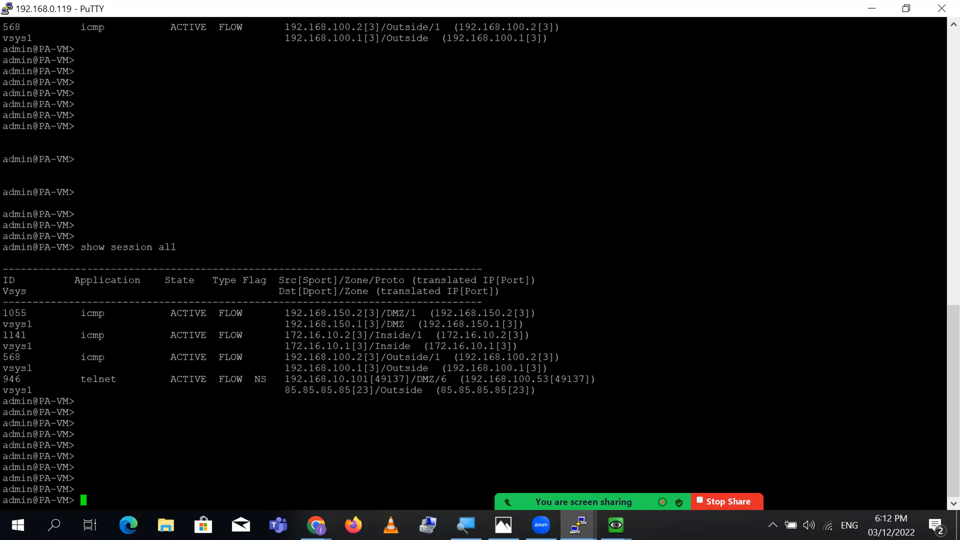
# - Highlight telnet session 946's ID, application, ACTIVE state, FLOW type and NS source-NAT flag
pyautogui.moveTo(81, 247); pyautogui.dragTo(168, 247)
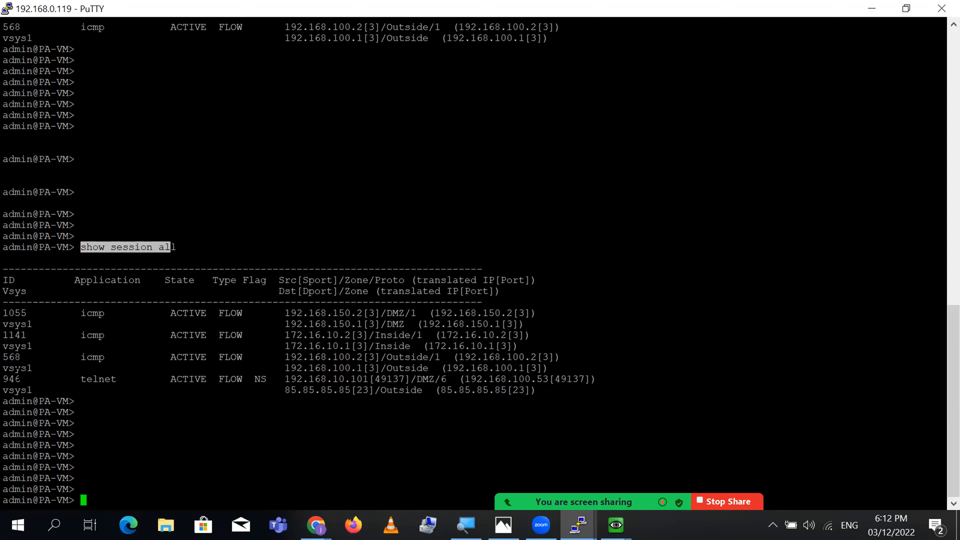
pyautogui.doubleClick(11, 379)
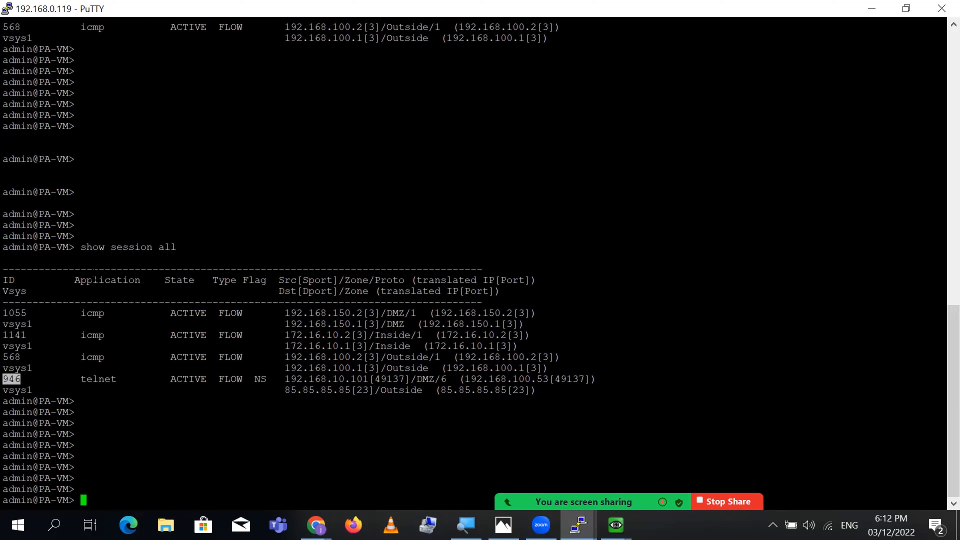
pyautogui.doubleClick(93, 271)
pyautogui.doubleClick(95, 281)
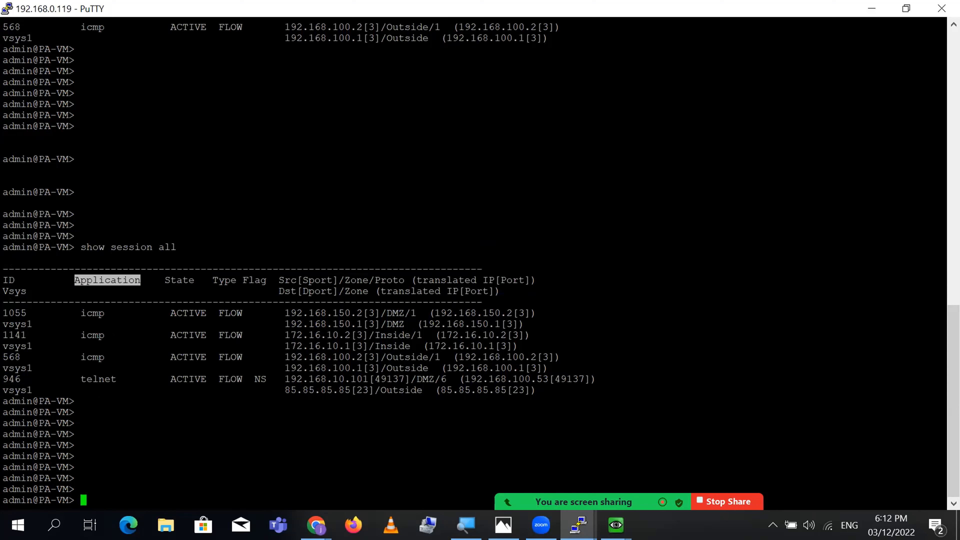
pyautogui.doubleClick(98, 390)
pyautogui.doubleClick(99, 380)
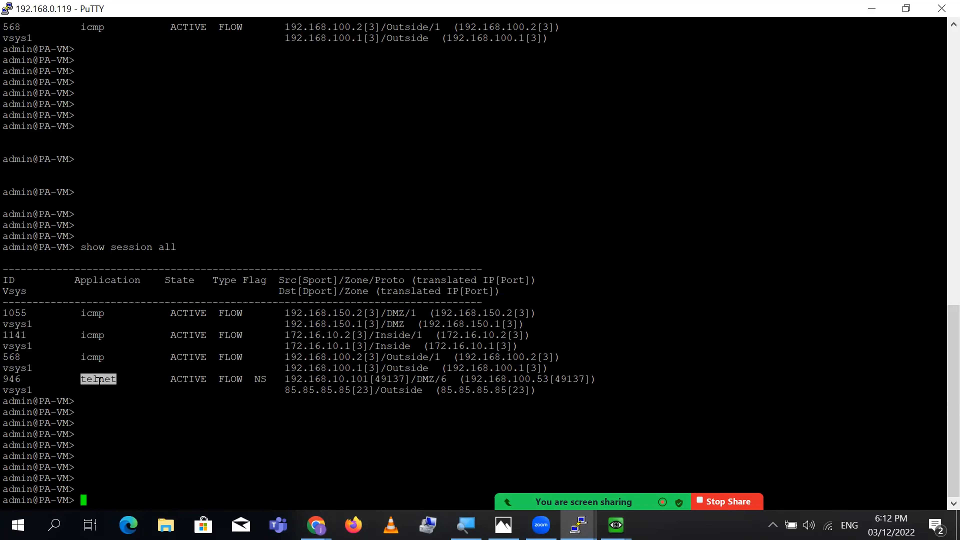
pyautogui.doubleClick(189, 379)
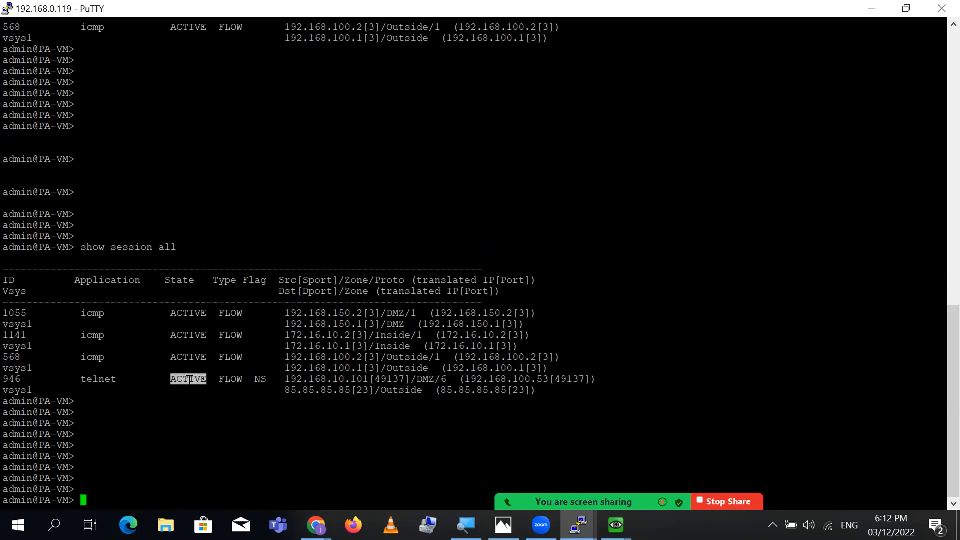
pyautogui.doubleClick(231, 380)
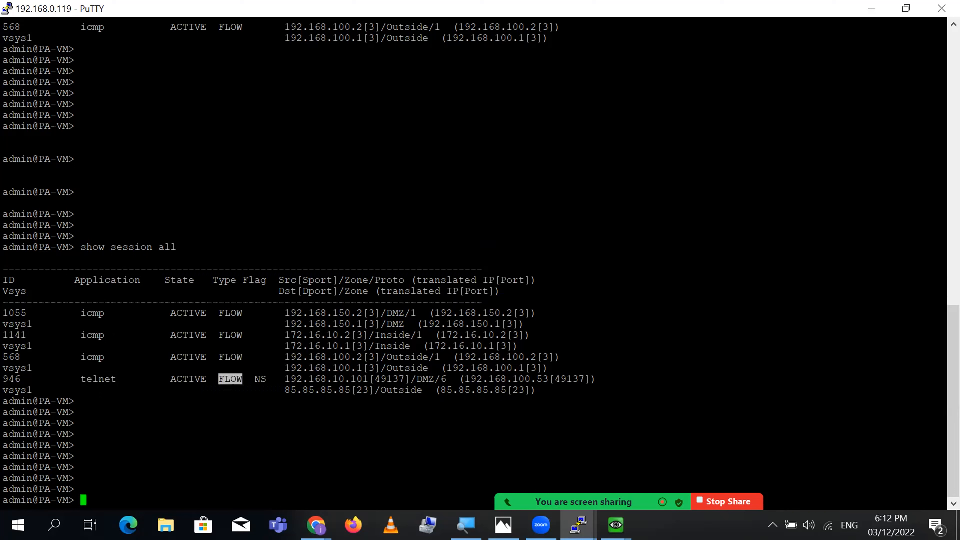
pyautogui.doubleClick(260, 380)
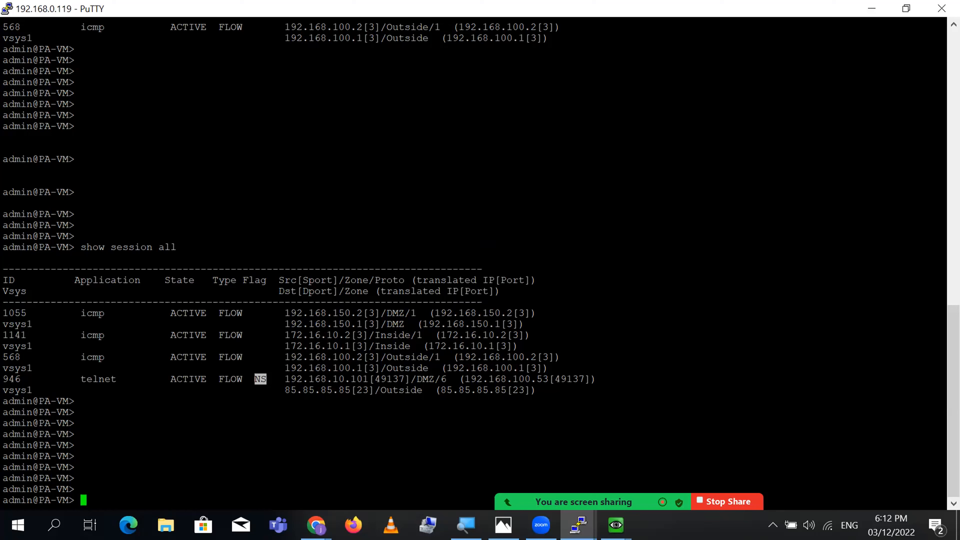
# - Highlight the telnet session's source 192.168.10.101, port 49137, /DMZ/6 zone and translated IP 192.168.100.53
pyautogui.doubleClick(286, 280)
pyautogui.doubleClick(330, 380)
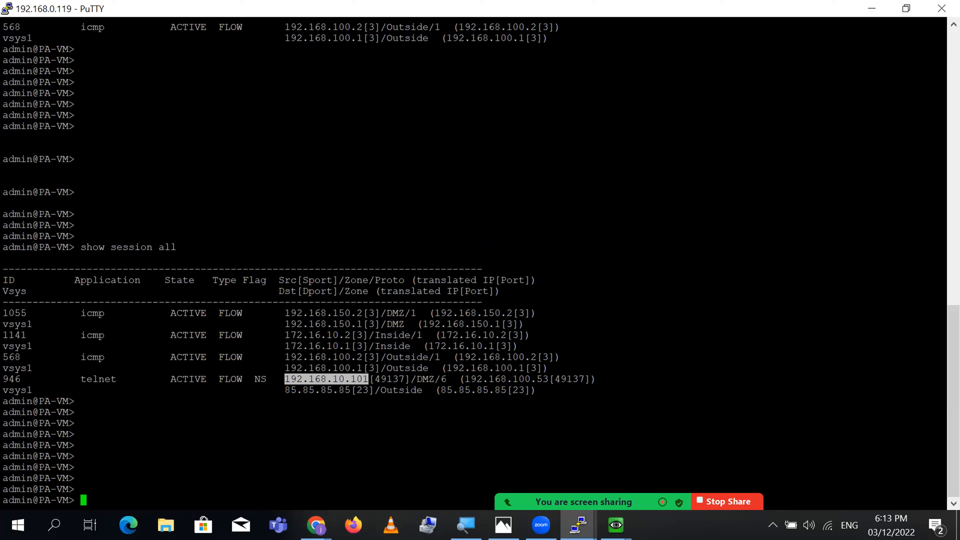
pyautogui.doubleClick(317, 280)
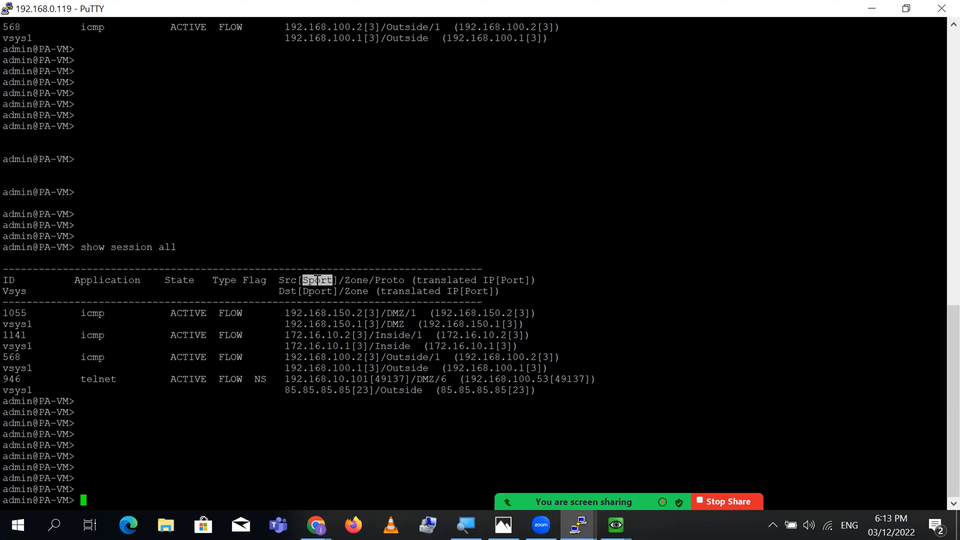
pyautogui.doubleClick(390, 379)
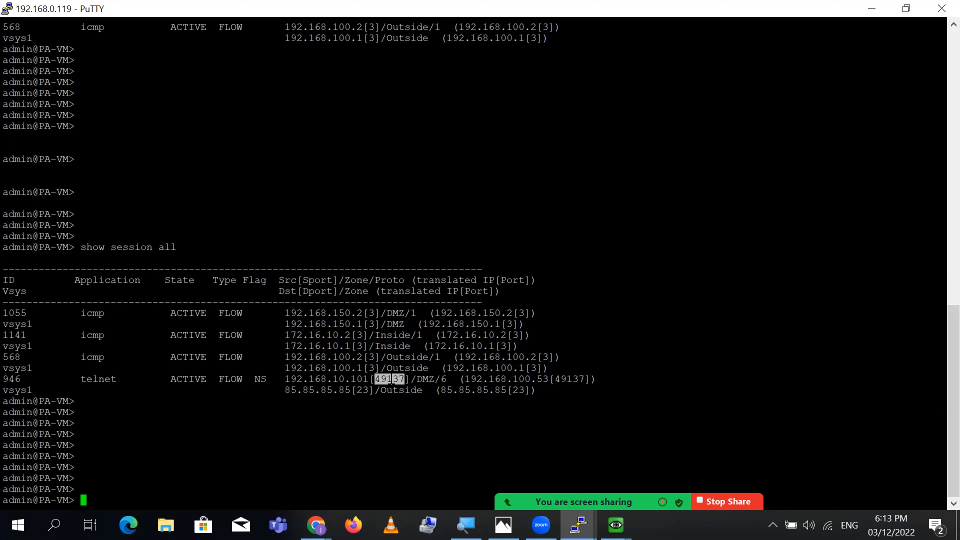
pyautogui.doubleClick(357, 279)
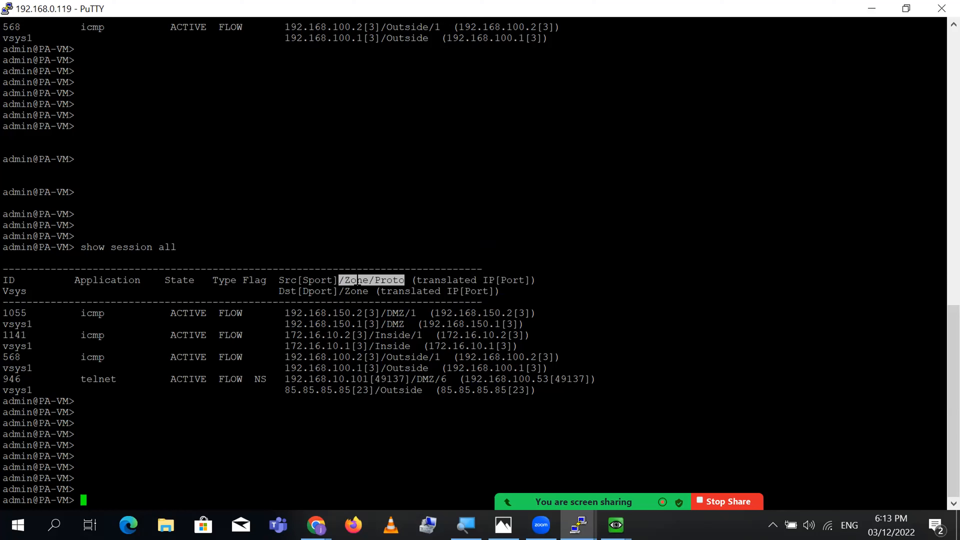
pyautogui.doubleClick(420, 379)
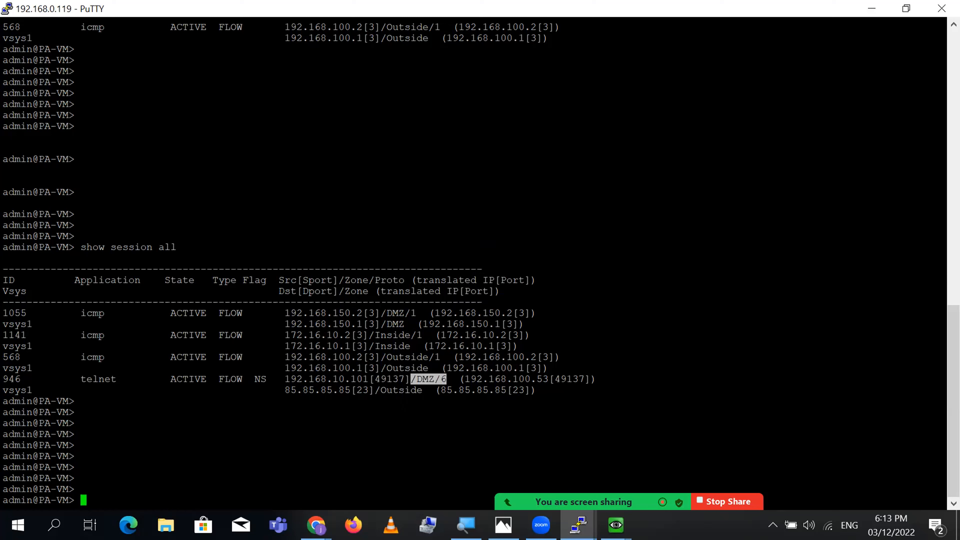
pyautogui.doubleClick(387, 280)
pyautogui.click(389, 280)
pyautogui.doubleClick(446, 380)
pyautogui.doubleClick(441, 281)
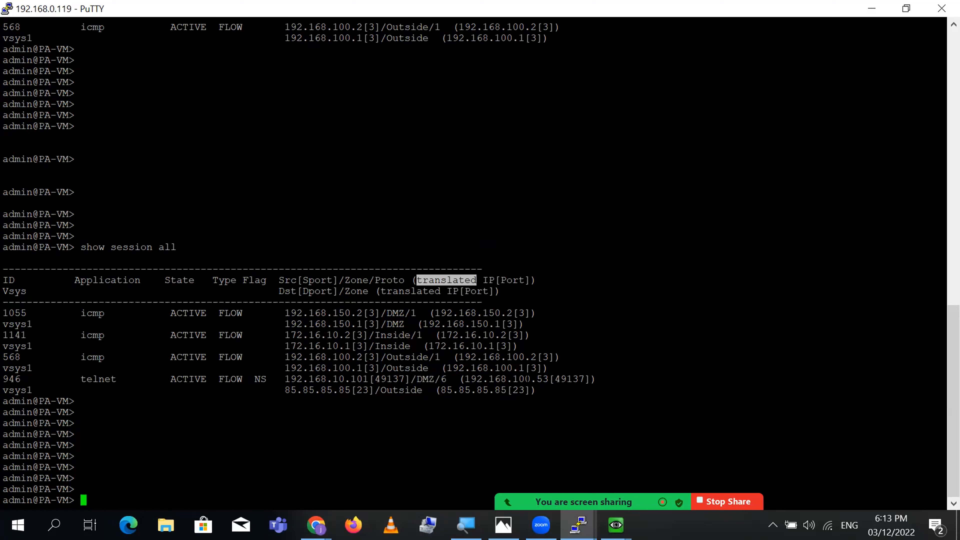
pyautogui.doubleClick(526, 379)
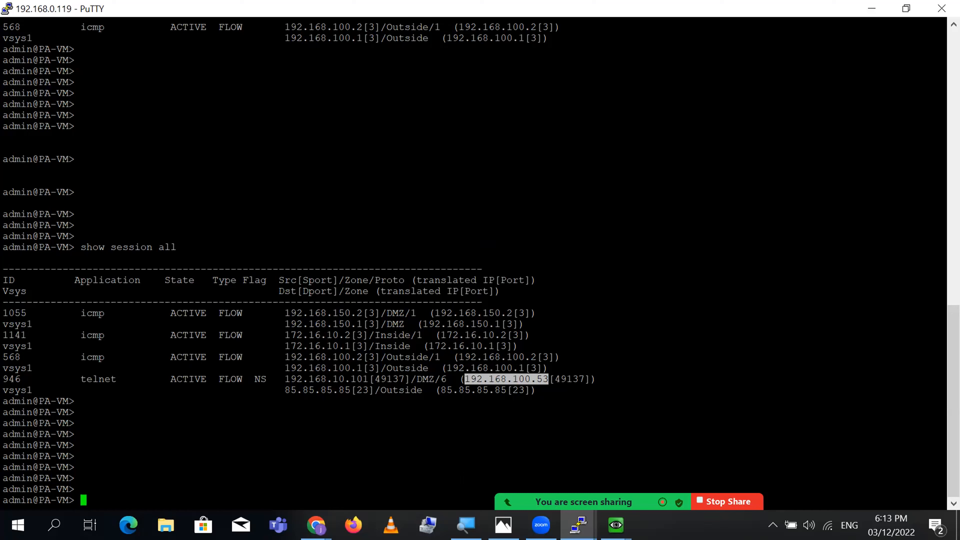
# - Maximize the PA-VM NAT policies page and view DMZ_To_Outside's source translation 192.168.100.52/30
pyautogui.click(317, 525)
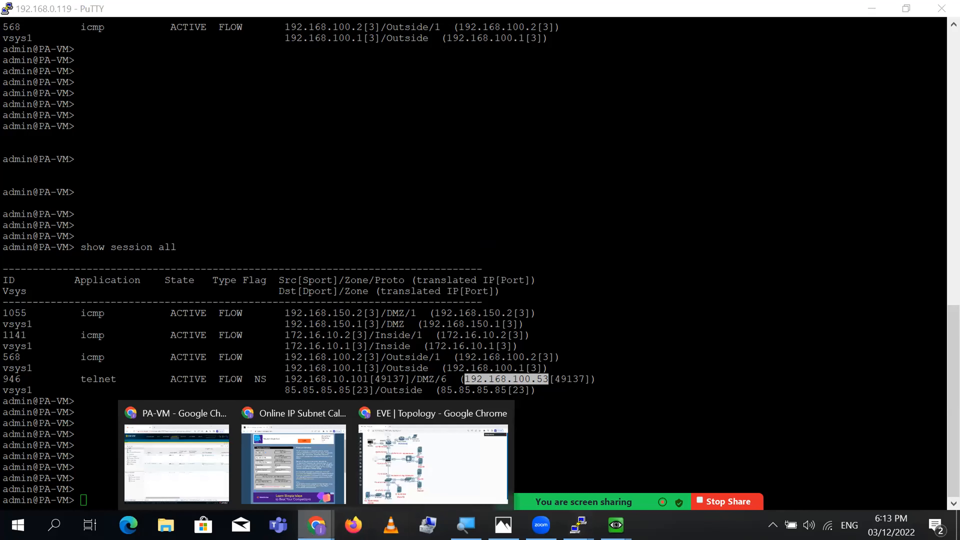
pyautogui.click(172, 477)
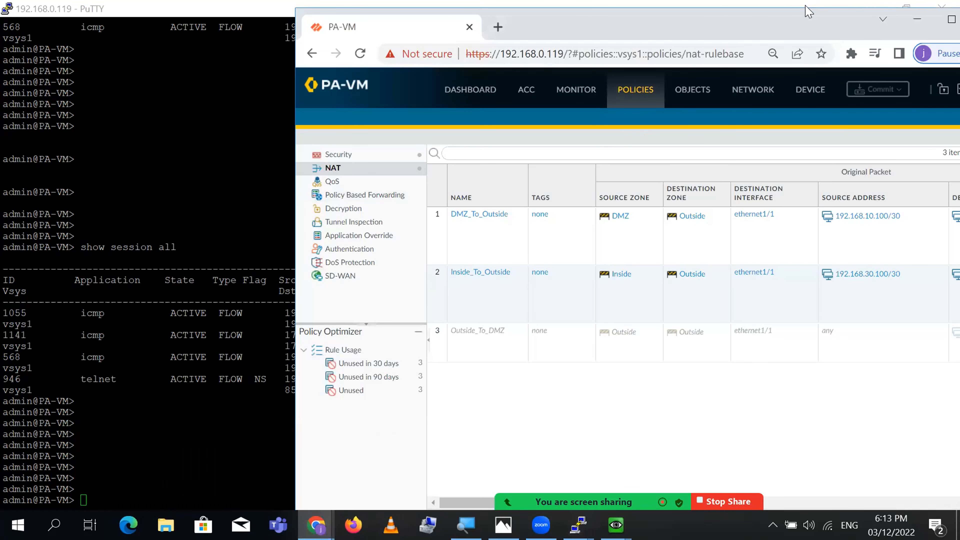
pyautogui.doubleClick(782, 20)
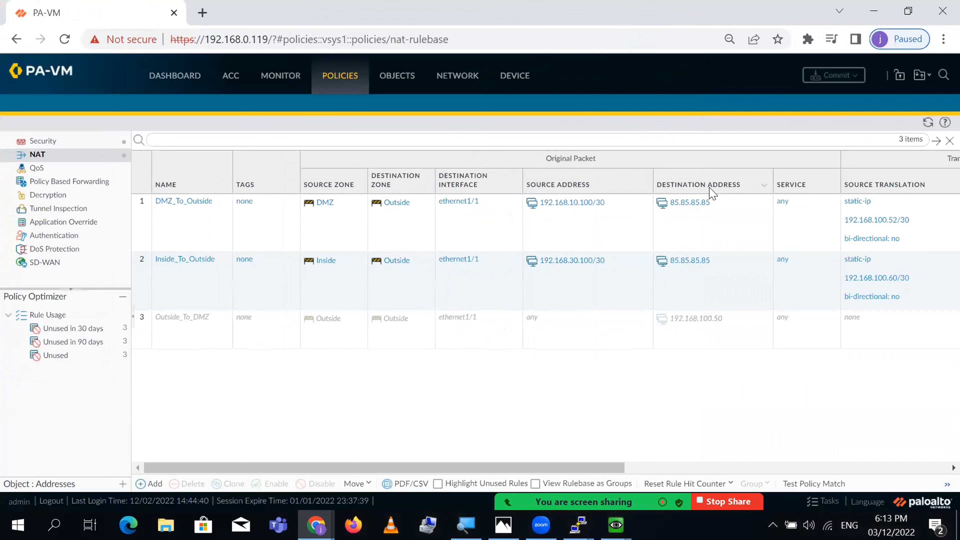
pyautogui.click(574, 207)
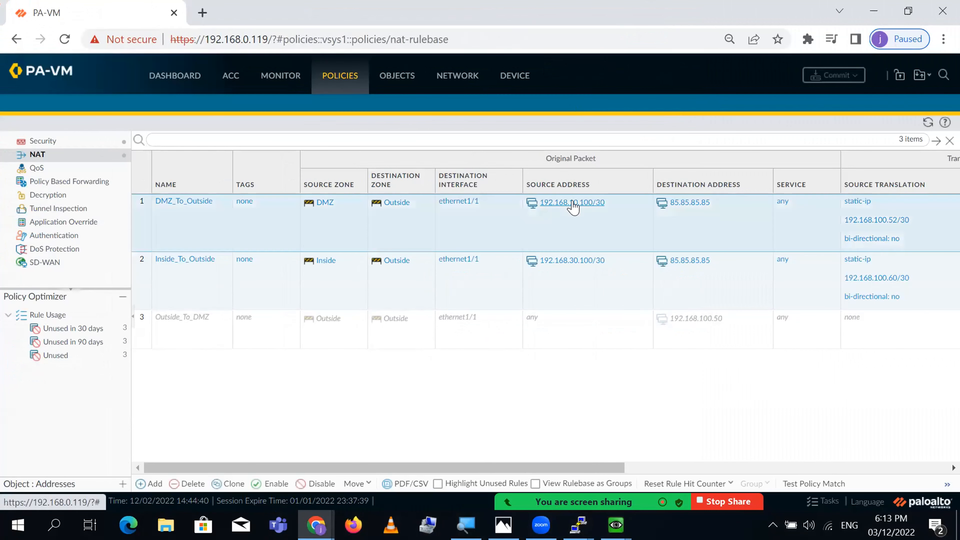
pyautogui.click(580, 362)
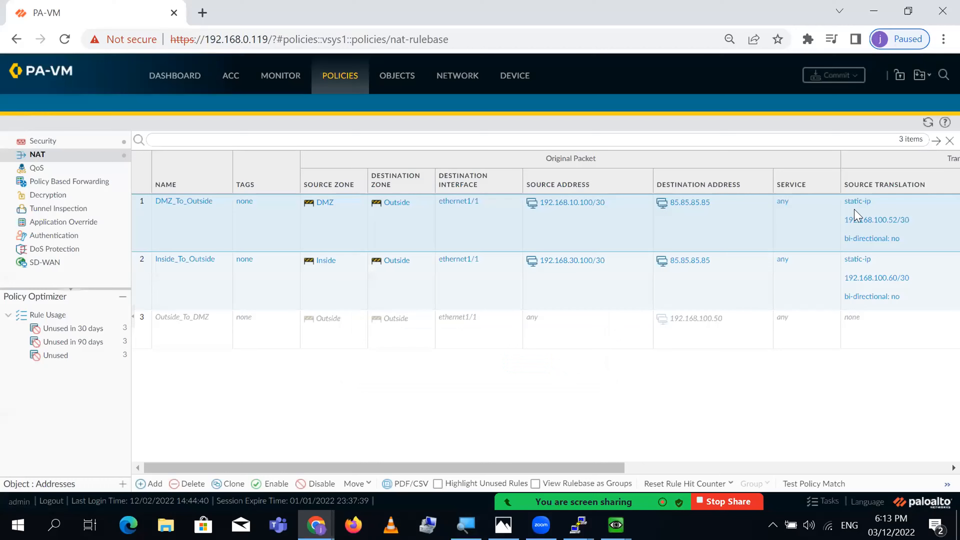
pyautogui.click(866, 220)
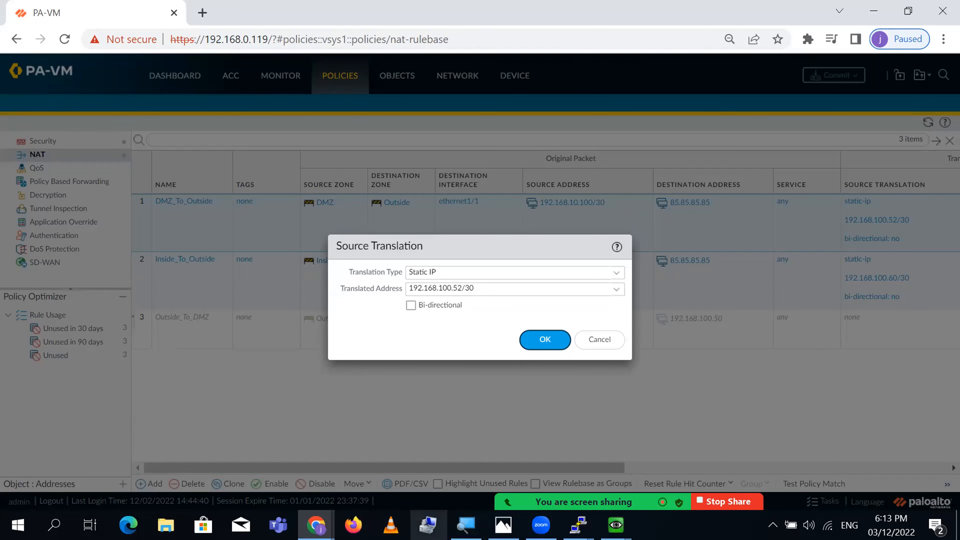
pyautogui.moveTo(616, 526)
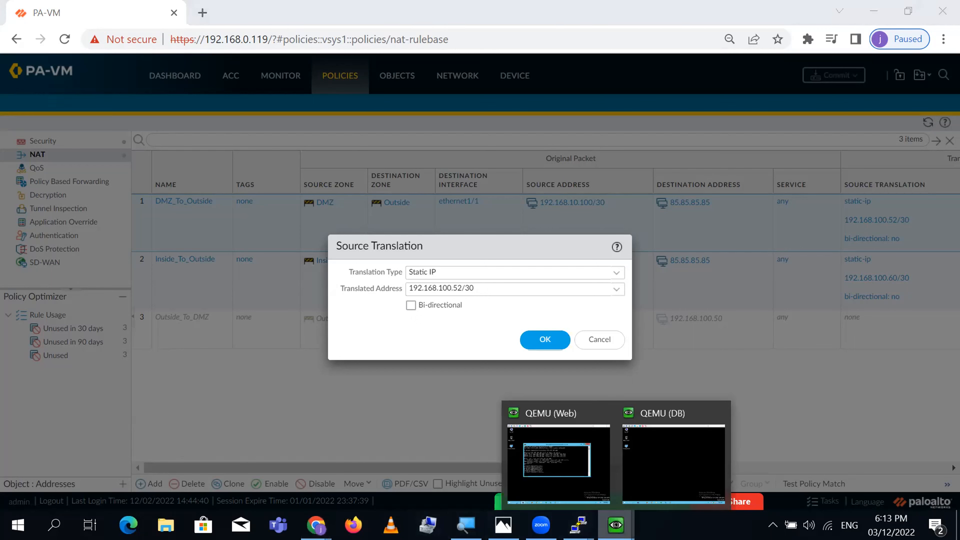
# - Enter 192.168.100.52 in the subnet calculator and select the host range 192.168.100.53–192.168.100.54
pyautogui.moveTo(316, 525)
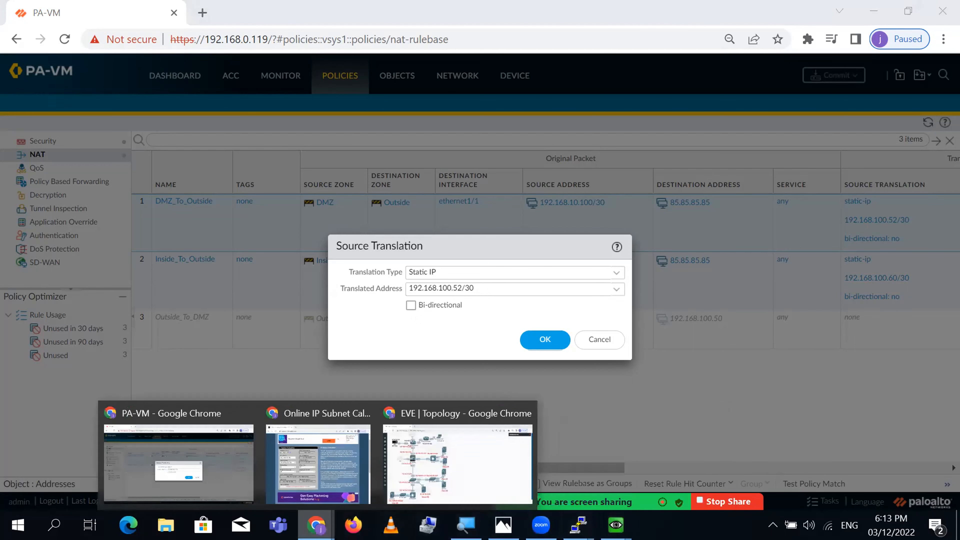
pyautogui.click(322, 488)
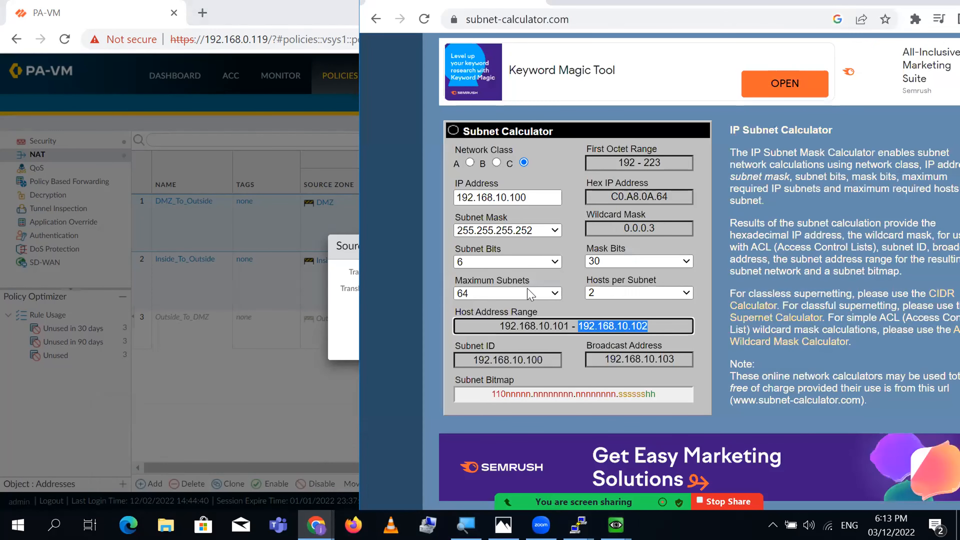
pyautogui.click(554, 195)
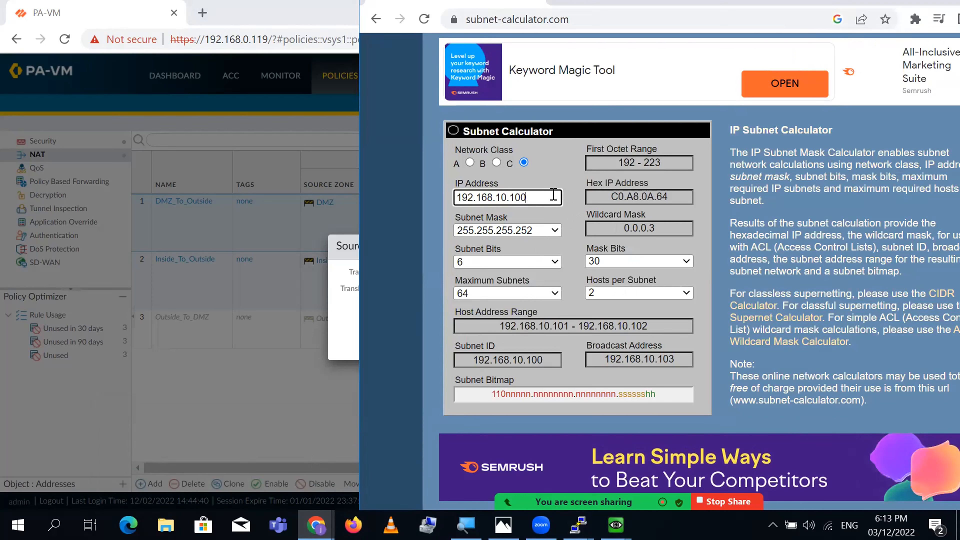
pyautogui.press('BackSpace')
pyautogui.press('BackSpace')
pyautogui.press('BackSpace')
pyautogui.press('BackSpace')
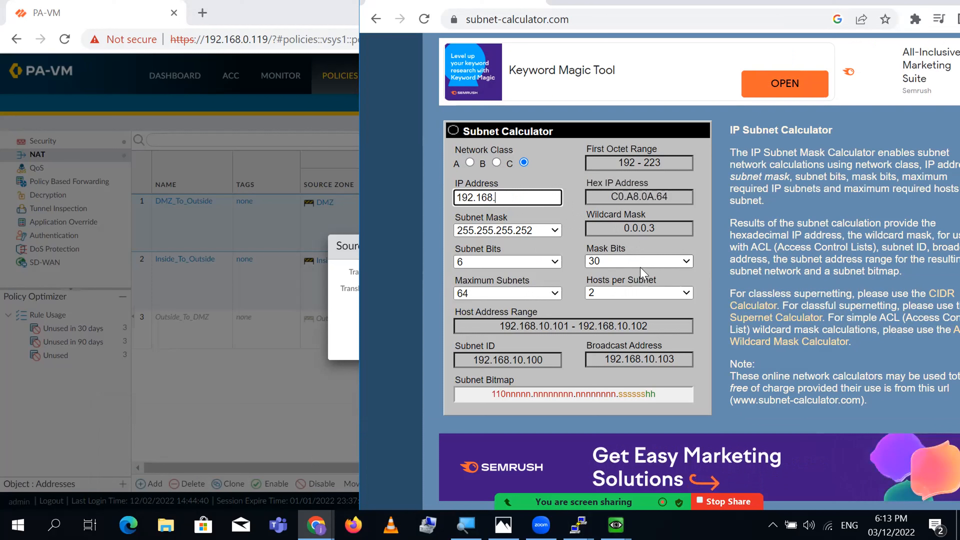
pyautogui.write('0.52')
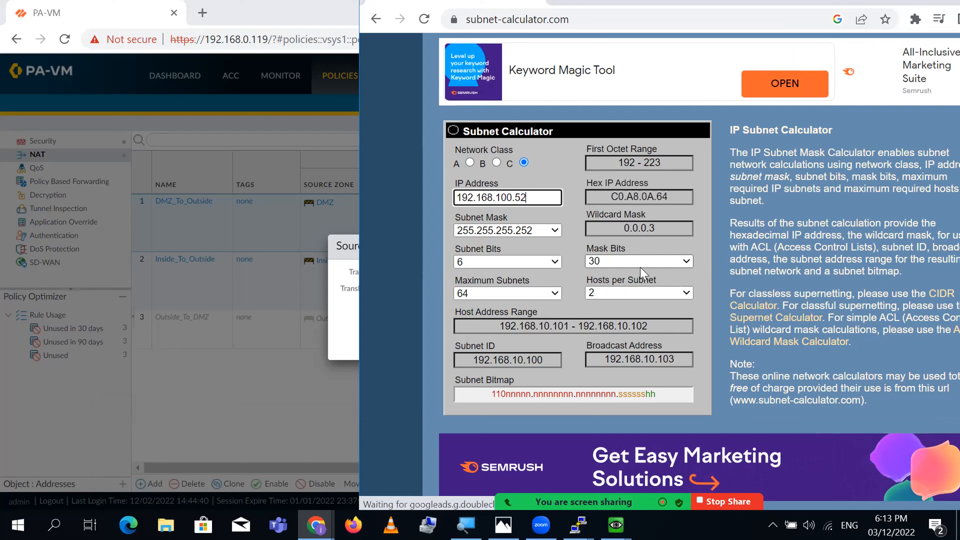
pyautogui.click(548, 322)
pyautogui.tripleClick(548, 322)
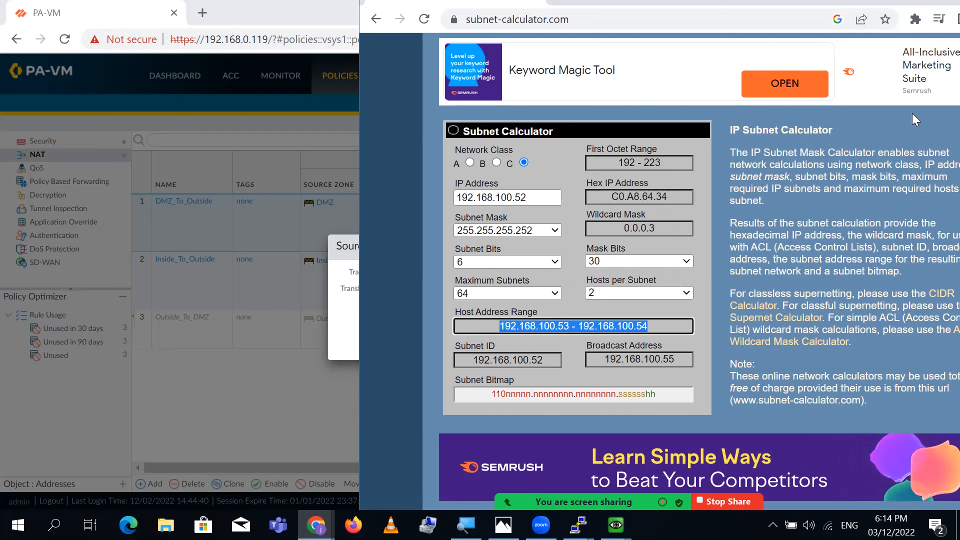
# - Cancel PA-VM's Source Translation dialog and return to the firewall's PuTTY session
pyautogui.click(129, 22)
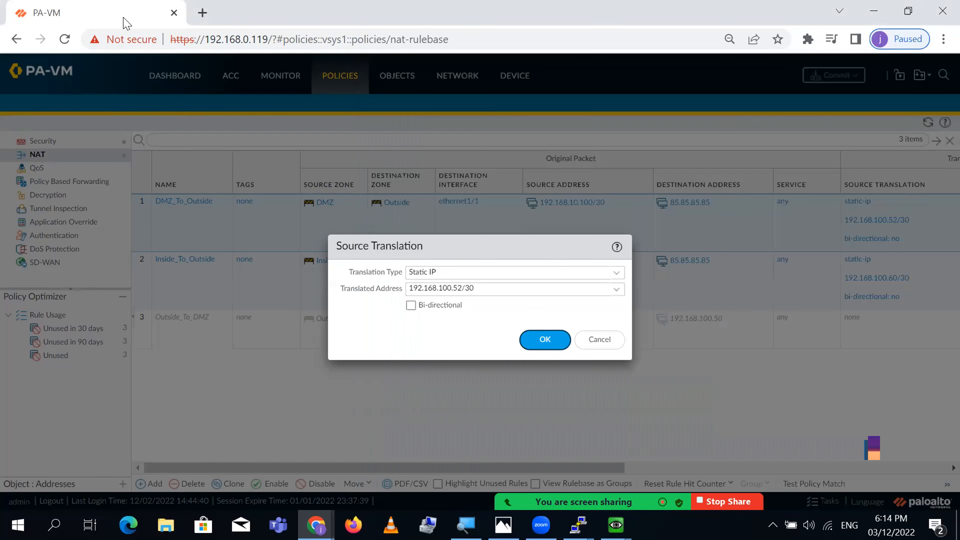
pyautogui.click(601, 339)
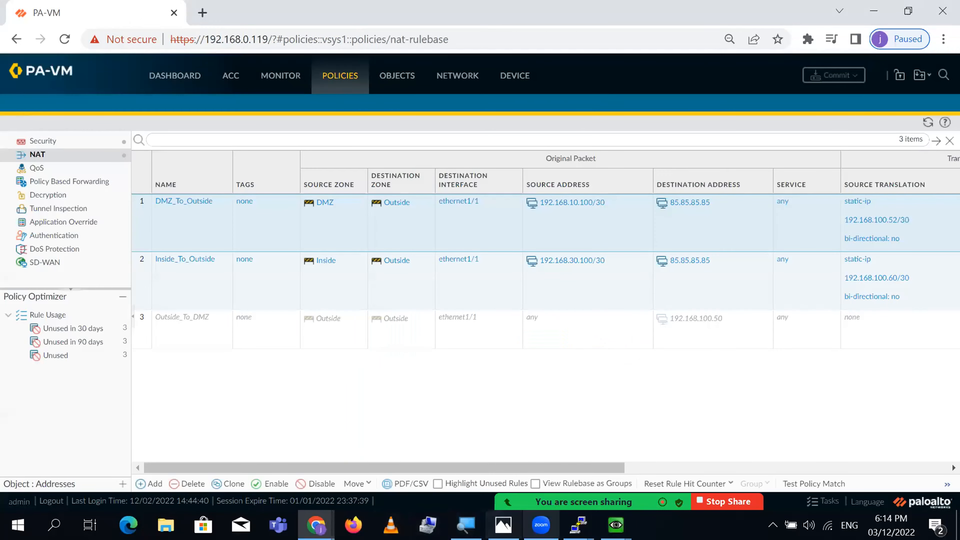
pyautogui.moveTo(579, 525)
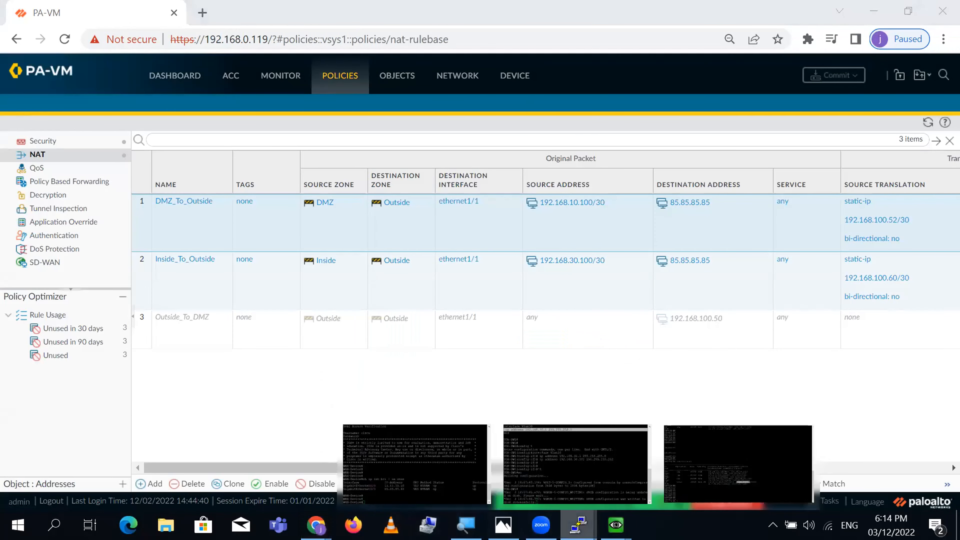
pyautogui.click(685, 469)
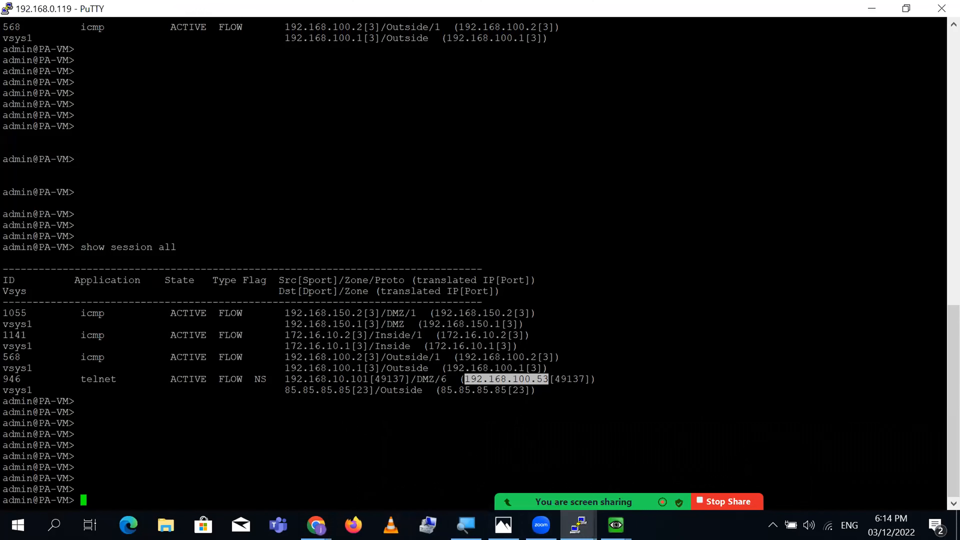
# - Contrast session 946's original source 192.168.10.101:49137 with translated 192.168.100.53:49137
pyautogui.doubleClick(509, 379)
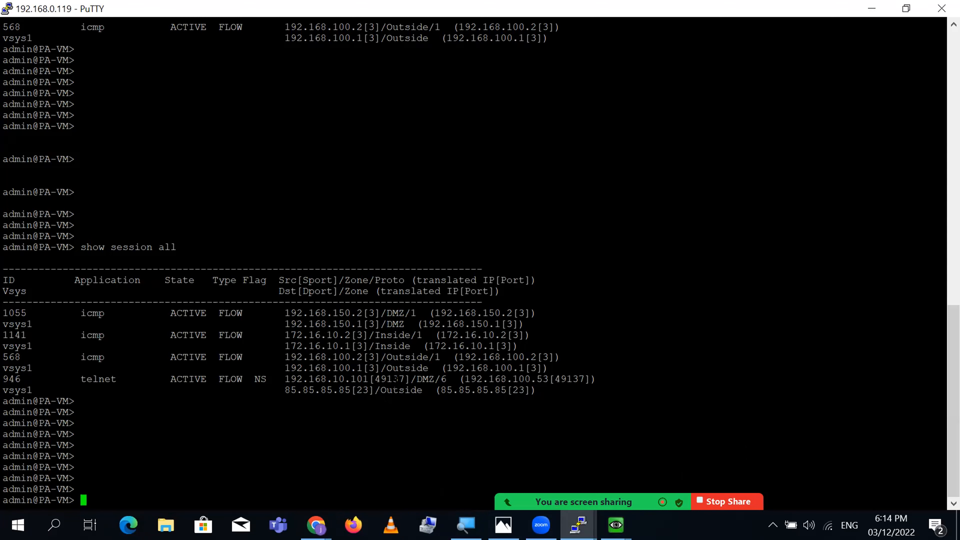
pyautogui.doubleClick(397, 379)
pyautogui.doubleClick(570, 380)
pyautogui.doubleClick(345, 380)
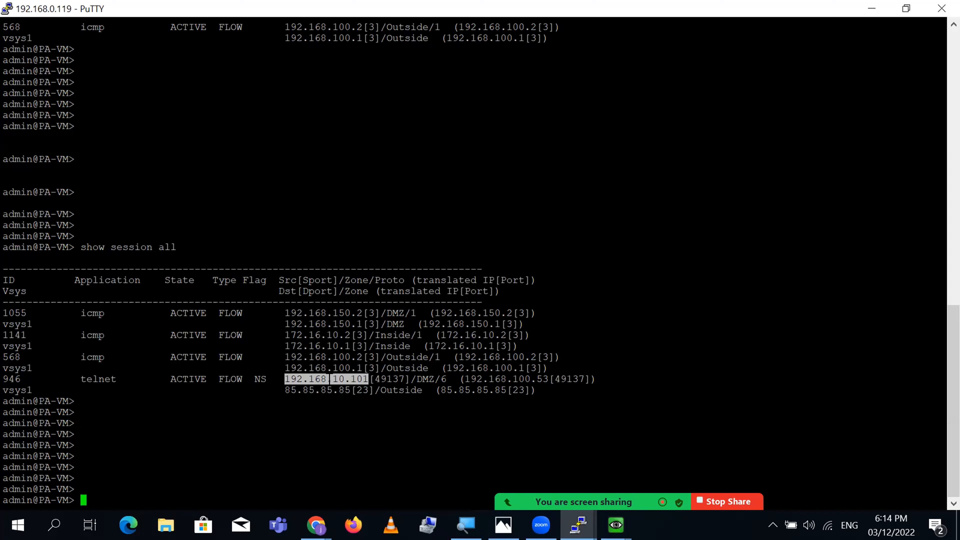
pyautogui.doubleClick(506, 380)
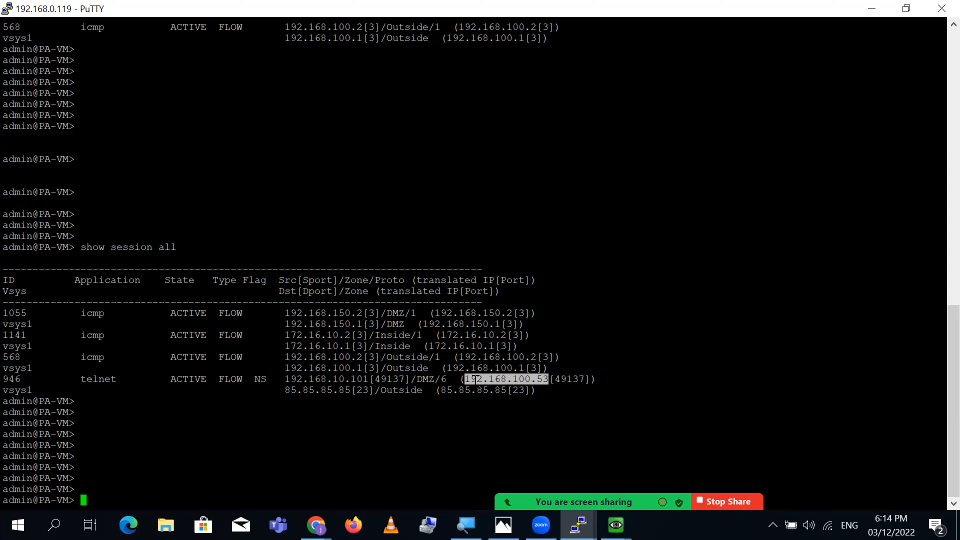
pyautogui.doubleClick(342, 379)
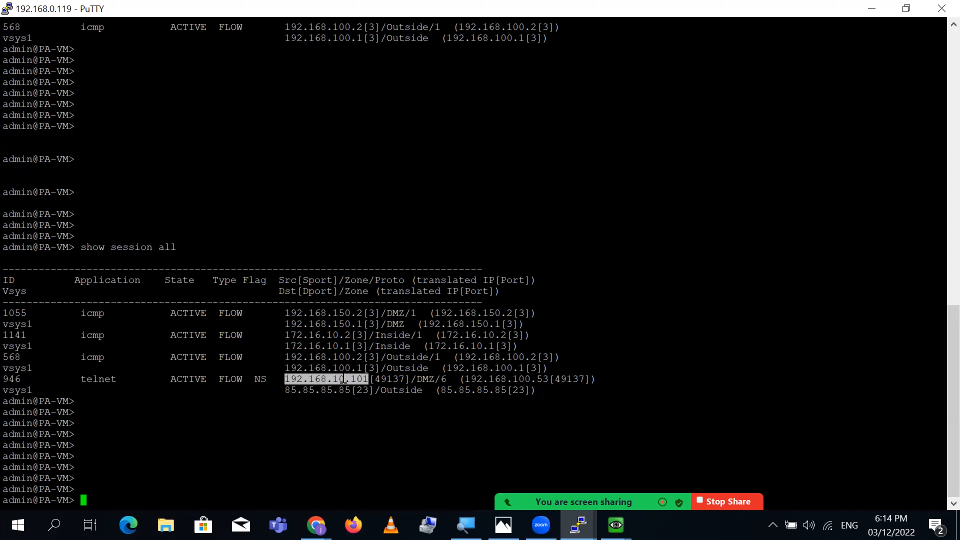
pyautogui.doubleClick(499, 379)
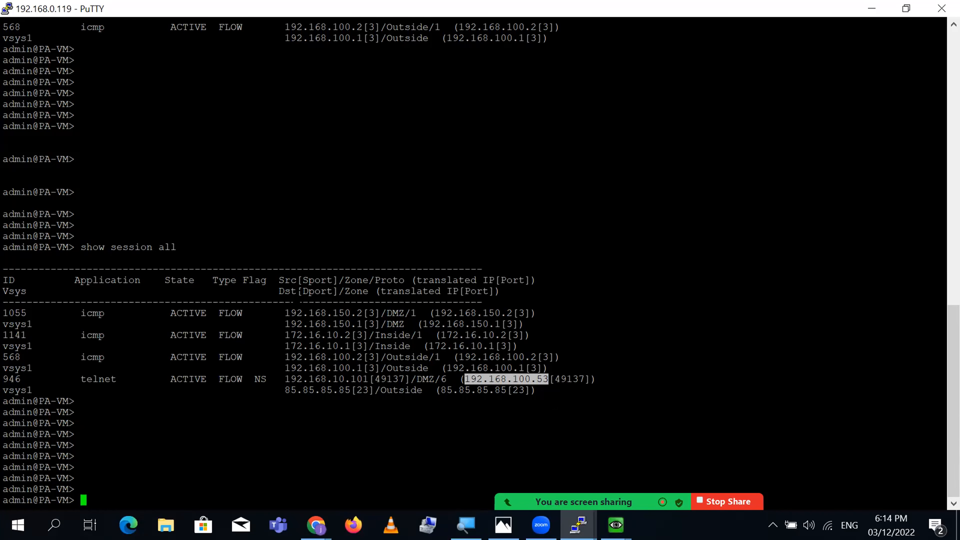
# - Highlight the telnet destination 85.85.85.85 port 23 in zone Outside and the whole session row
pyautogui.doubleClick(288, 291)
pyautogui.moveTo(308, 291)
pyautogui.mouseDown()
pyautogui.moveTo(342, 292)
pyautogui.moveTo(300, 292)
pyautogui.mouseUp()
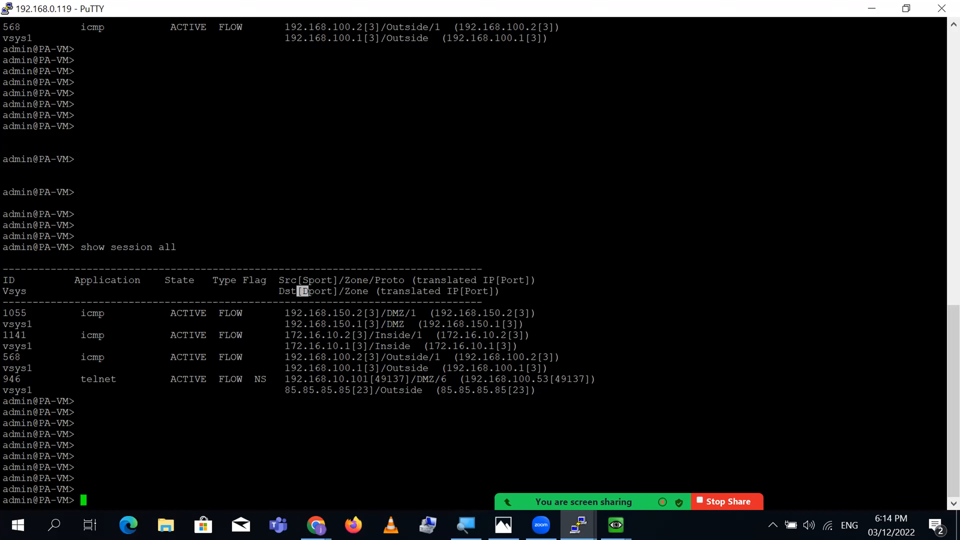
pyautogui.doubleClick(321, 390)
pyautogui.doubleClick(362, 391)
pyautogui.doubleClick(406, 390)
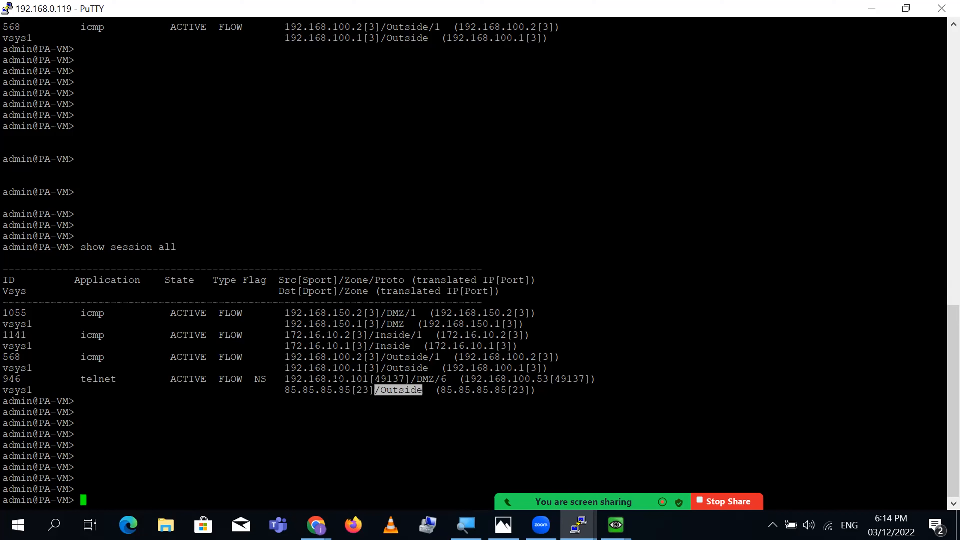
pyautogui.moveTo(285, 391); pyautogui.dragTo(534, 390)
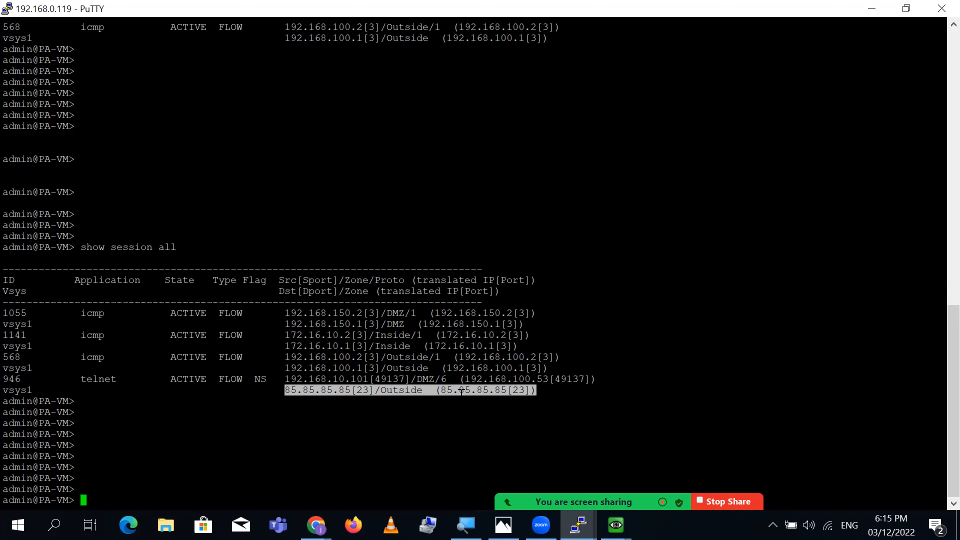
pyautogui.moveTo(287, 380); pyautogui.dragTo(559, 386)
pyautogui.click(560, 405)
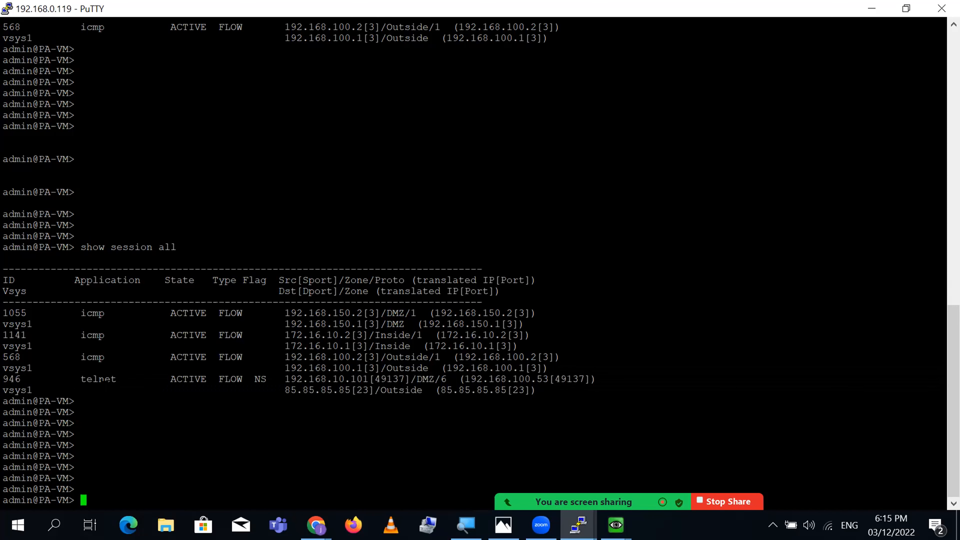
# - Run 'show session id 946' to display the telnet session's details
pyautogui.write('show session id')
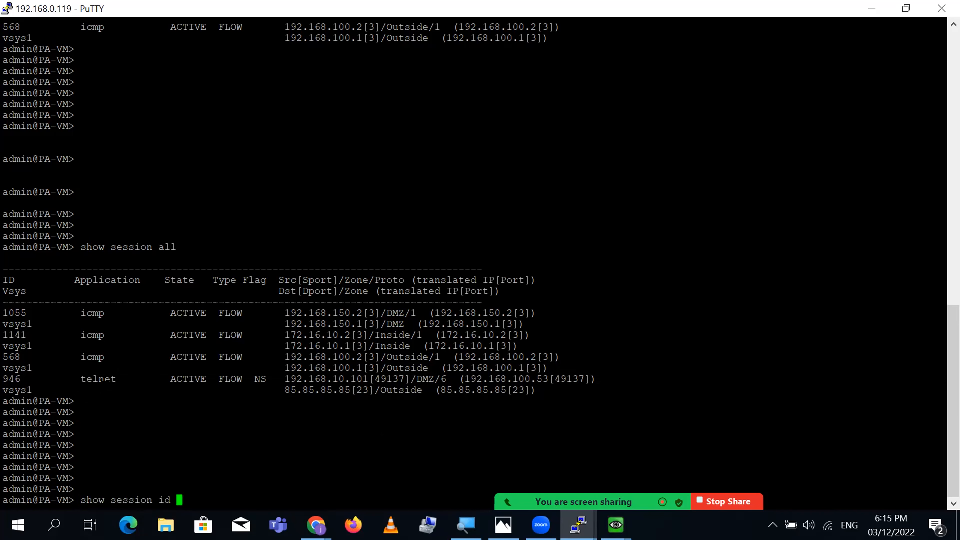
pyautogui.doubleClick(12, 379)
pyautogui.write('946')
pyautogui.press('Return')
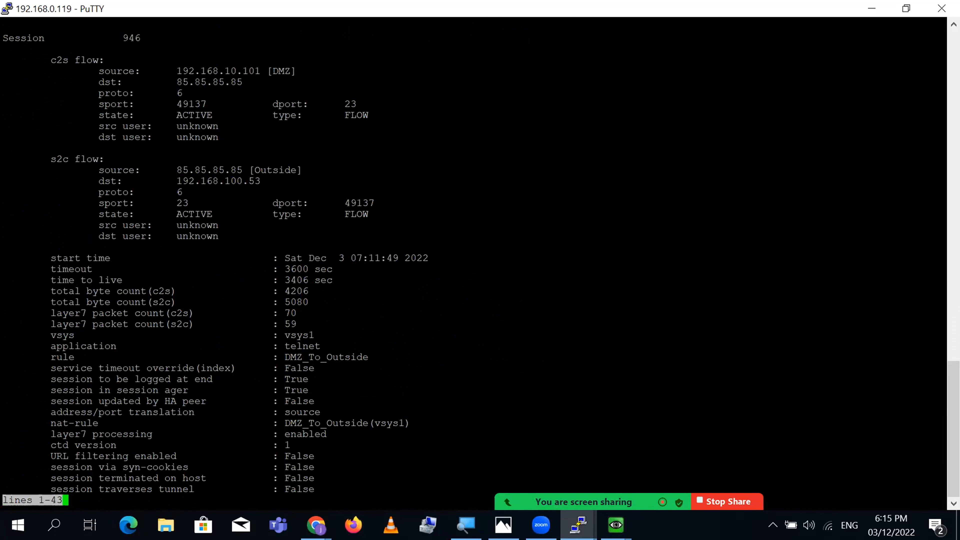
pyautogui.scroll(5, 937, 418)
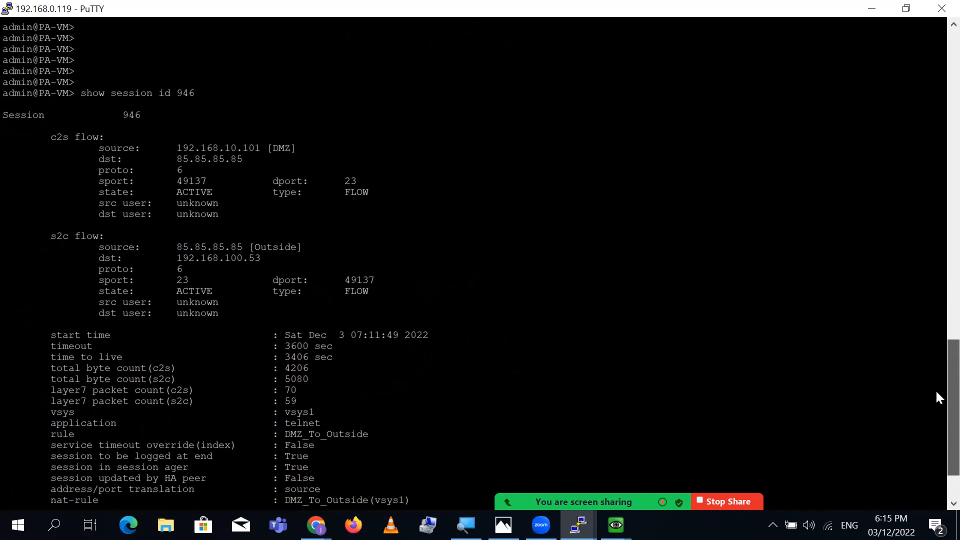
pyautogui.scroll(-5, 937, 408)
pyautogui.scroll(2, 939, 425)
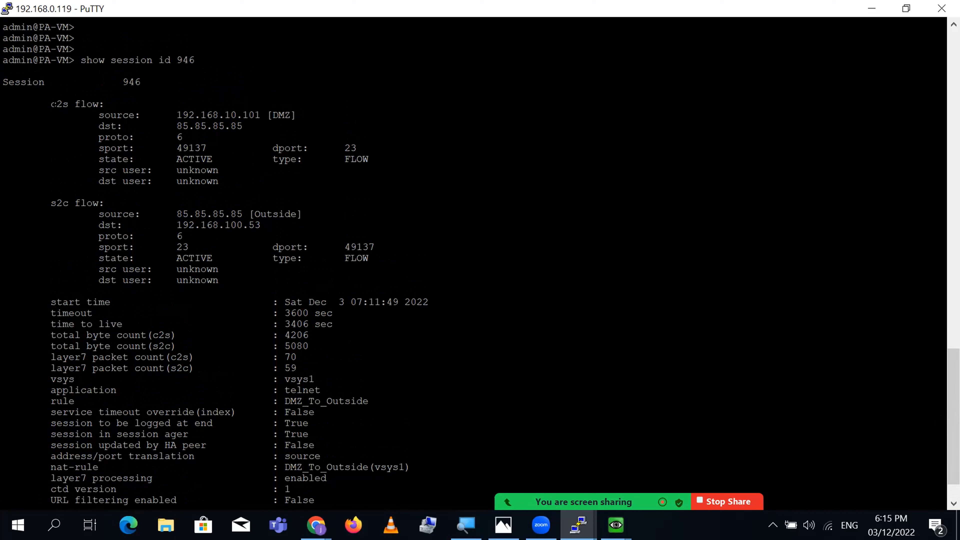
# - Point out the c2s and s2c flow sections and the session 946 list entry
pyautogui.moveTo(53, 104); pyautogui.dragTo(67, 104)
pyautogui.doubleClick(59, 105)
pyautogui.doubleClick(59, 204)
pyautogui.scroll(2, 937, 390)
pyautogui.moveTo(937, 390); pyautogui.dragTo(936, 317)
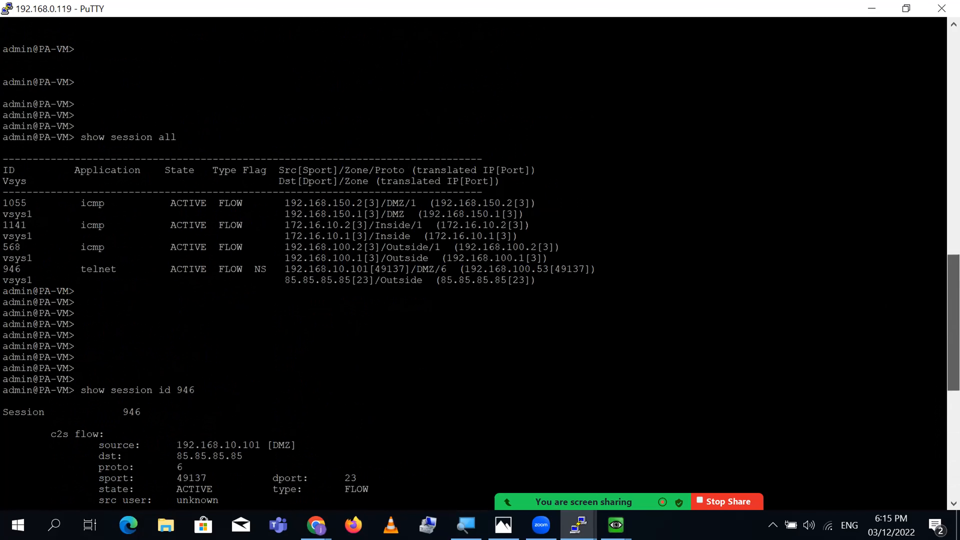
pyautogui.moveTo(284, 269); pyautogui.dragTo(592, 279)
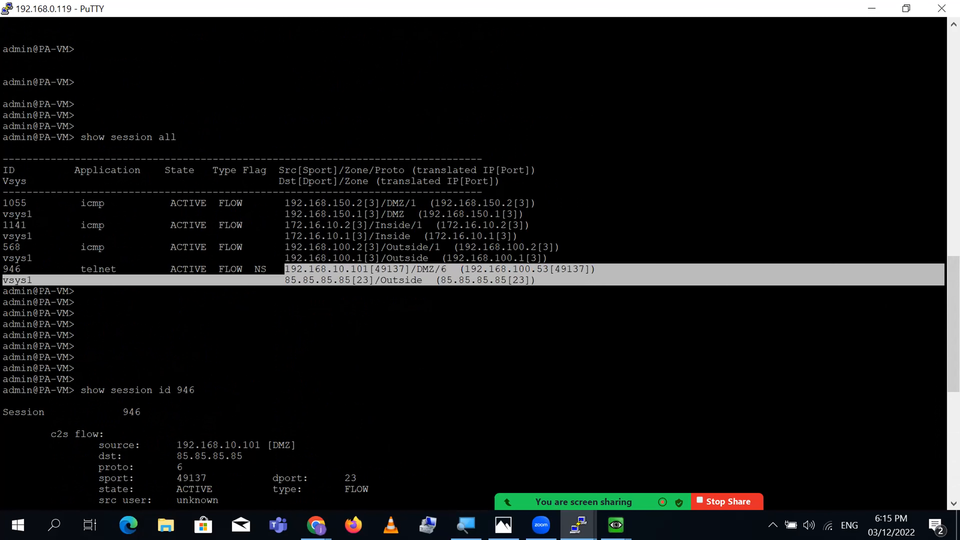
pyautogui.scroll(-10, 940, 378)
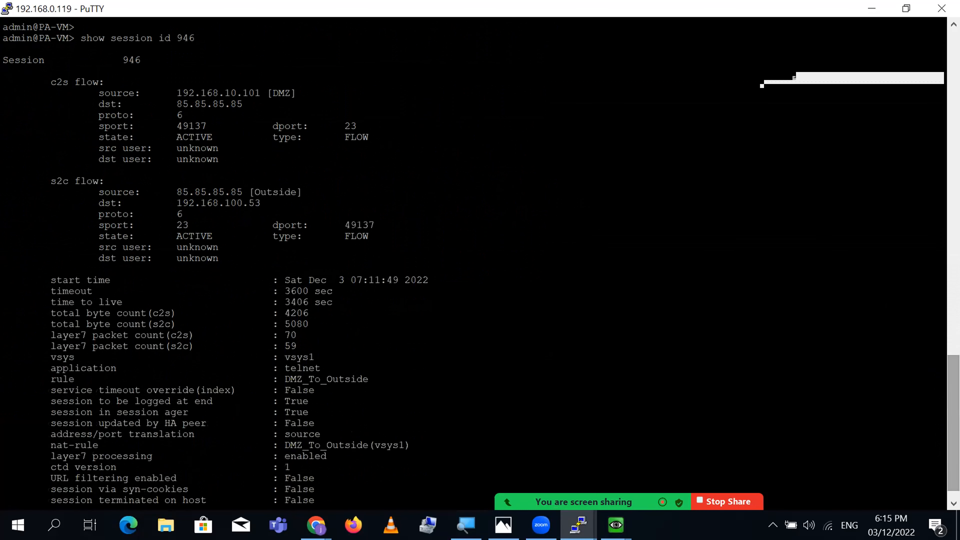
# - Walk through c2s fields 192.168.10.101, DMZ, 85.85.85.85, ports 49137/23, and s2c translated 192.168.100.53
pyautogui.doubleClick(231, 93)
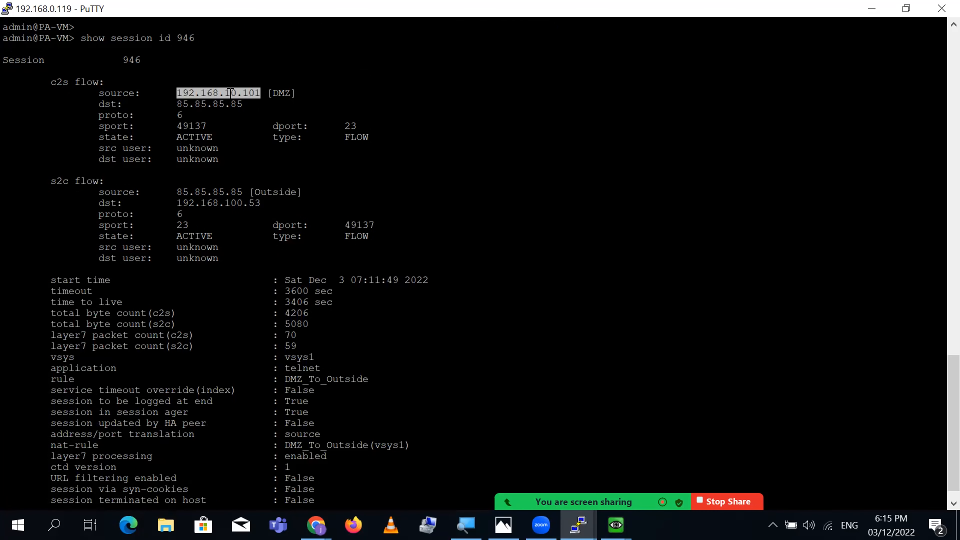
pyautogui.doubleClick(282, 93)
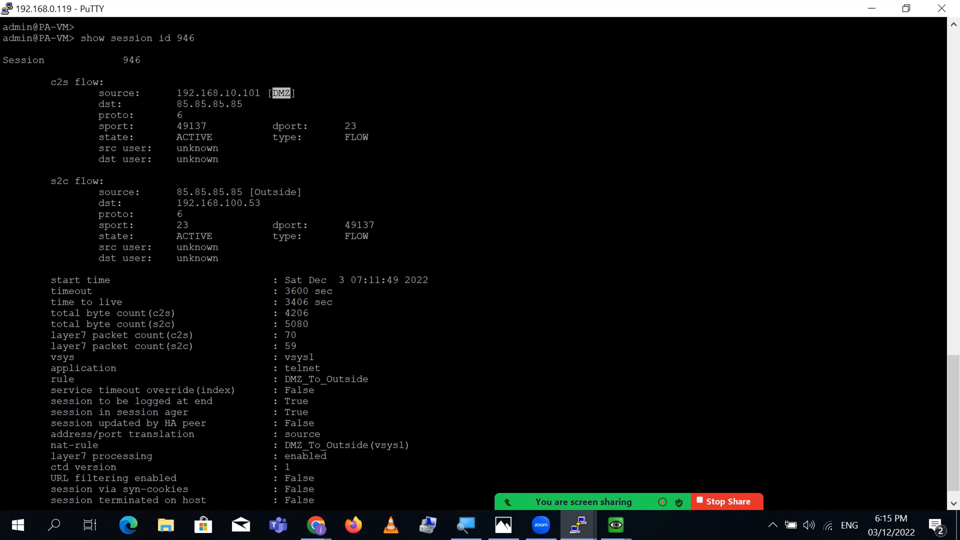
pyautogui.doubleClick(210, 105)
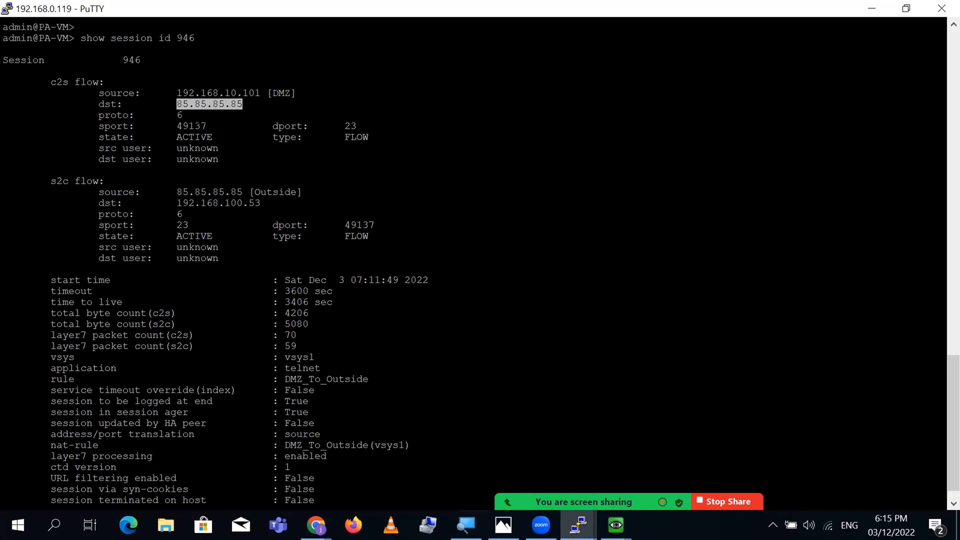
pyautogui.doubleClick(200, 127)
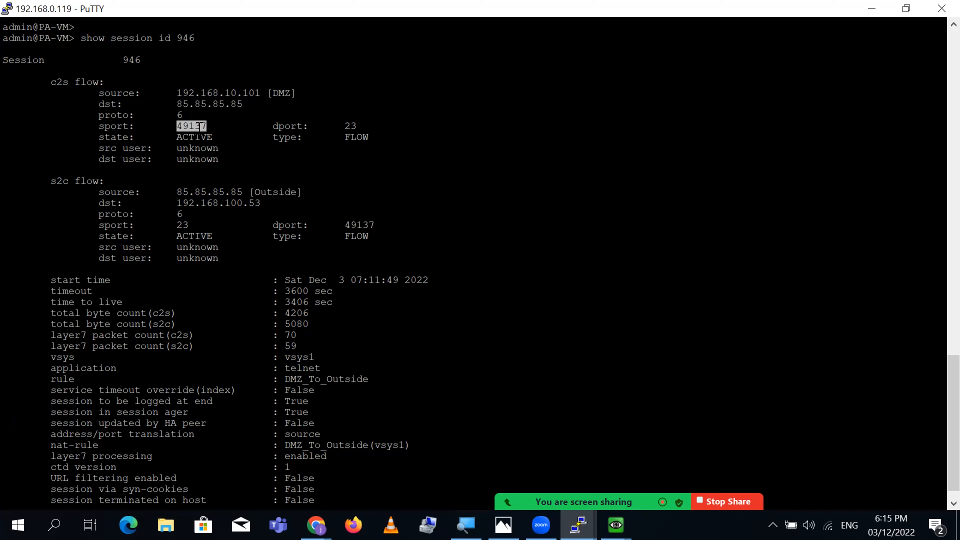
pyautogui.doubleClick(292, 127)
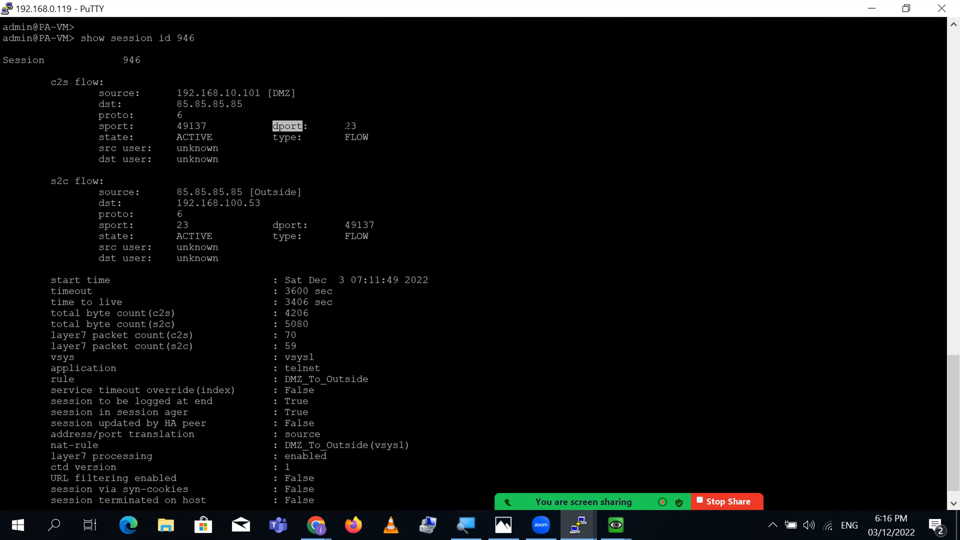
pyautogui.doubleClick(348, 126)
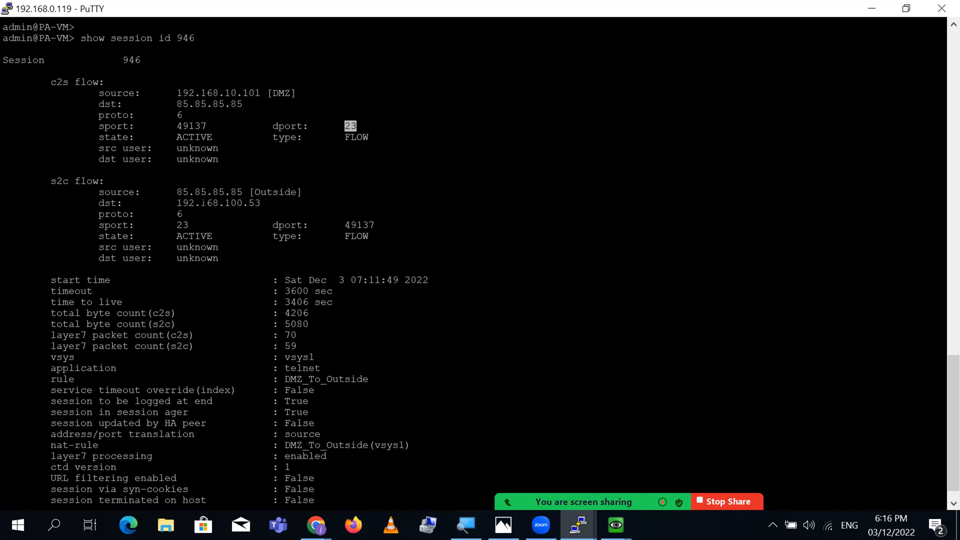
pyautogui.doubleClick(217, 192)
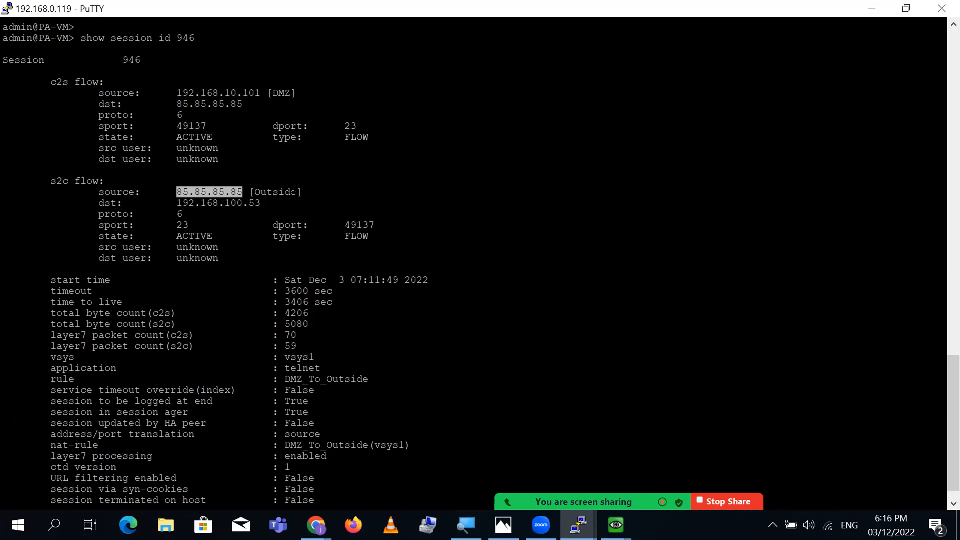
pyautogui.doubleClick(227, 203)
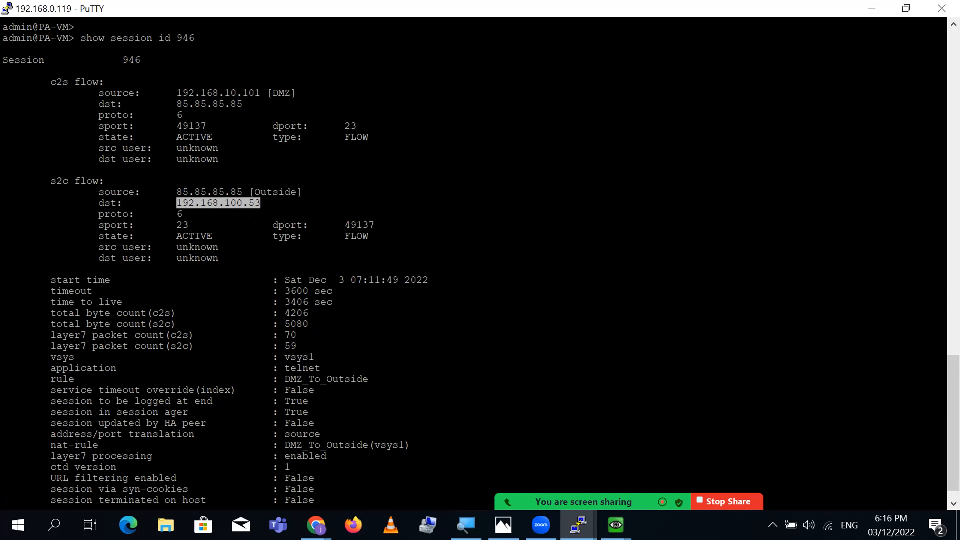
pyautogui.moveTo(51, 181); pyautogui.dragTo(289, 256)
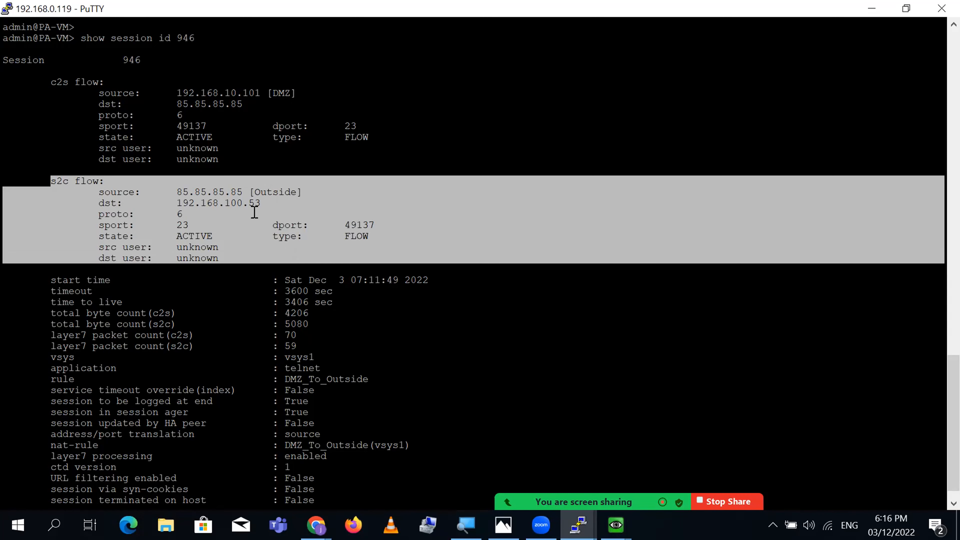
# - Explain the s2c flow: port 23 to 49137, ACTIVE FLOW, 192.168.100.53 versus 192.168.10.101
pyautogui.doubleClick(252, 201)
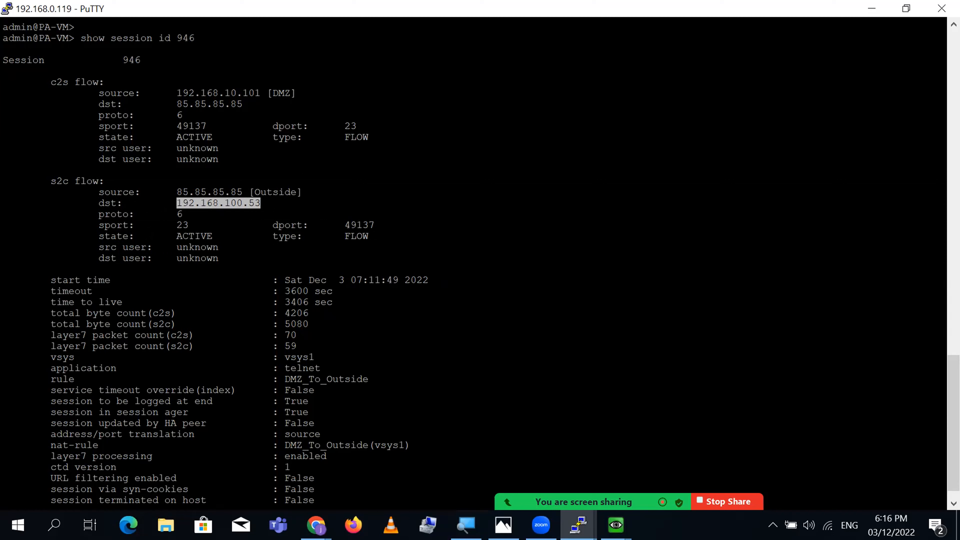
pyautogui.doubleClick(187, 225)
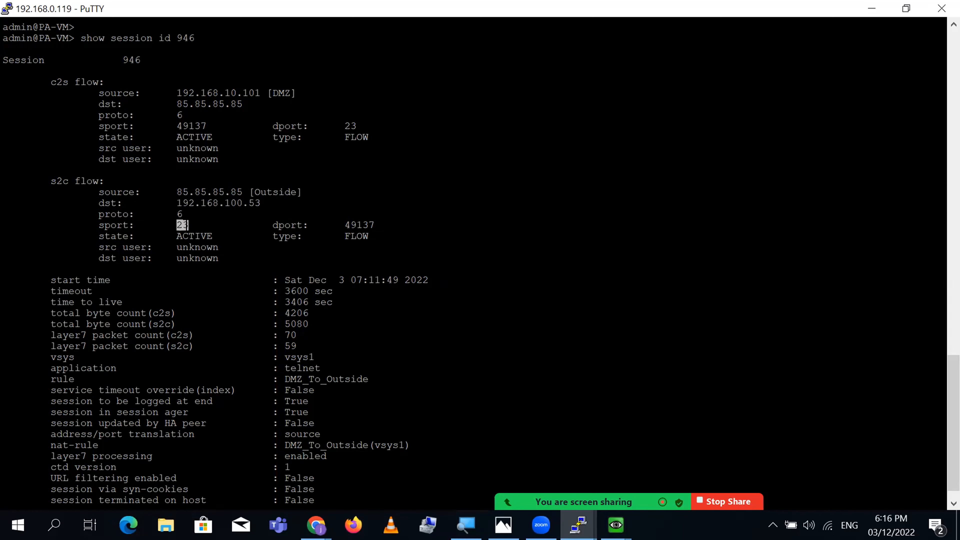
pyautogui.doubleClick(194, 236)
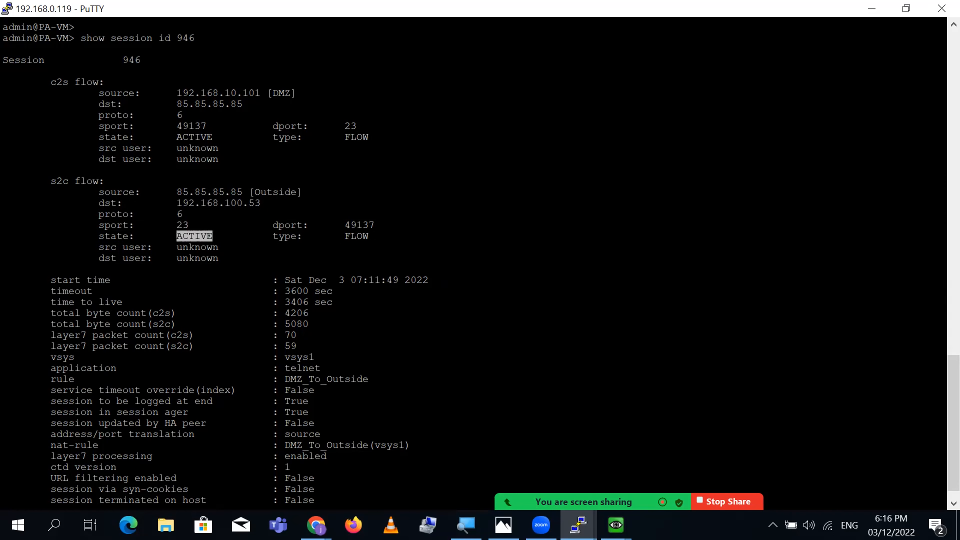
pyautogui.doubleClick(363, 236)
pyautogui.click(364, 236)
pyautogui.doubleClick(359, 225)
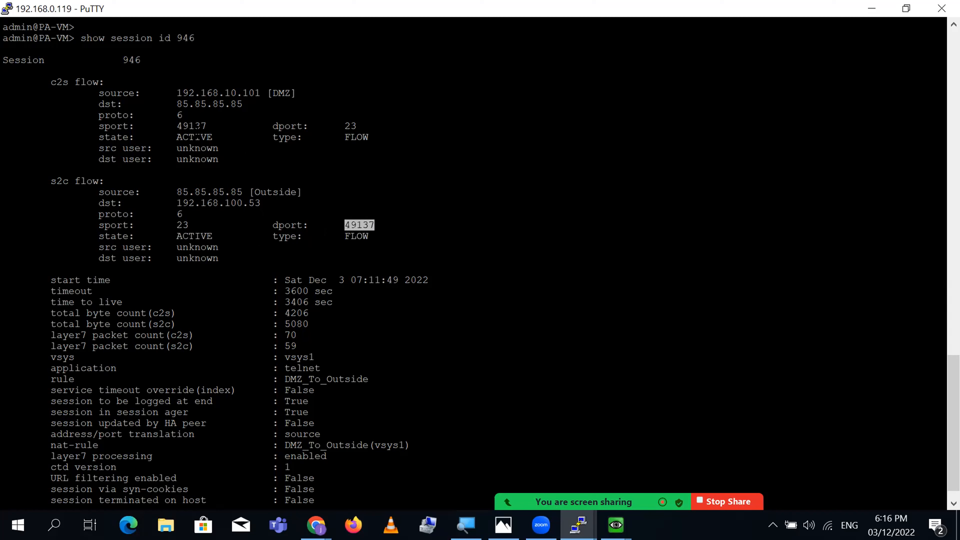
pyautogui.doubleClick(192, 126)
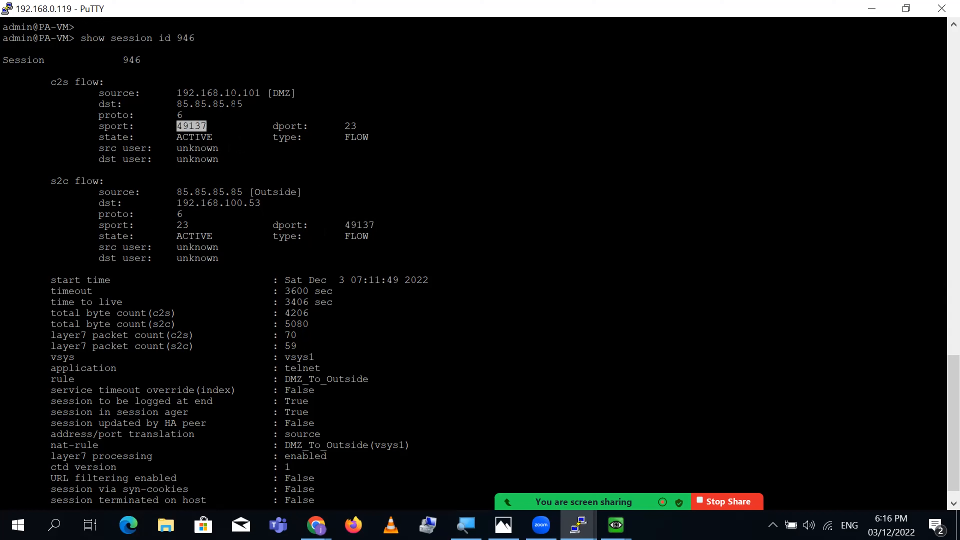
pyautogui.doubleClick(225, 94)
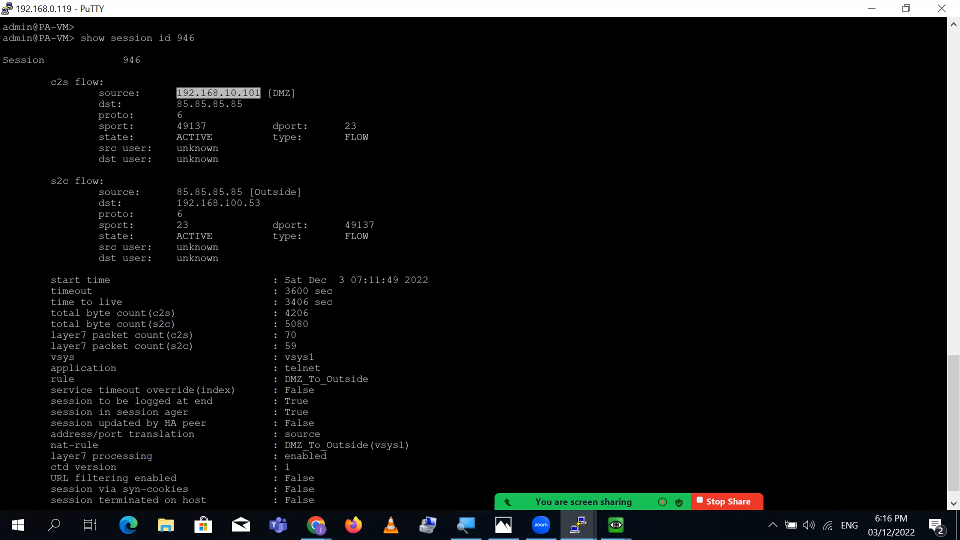
pyautogui.doubleClick(226, 203)
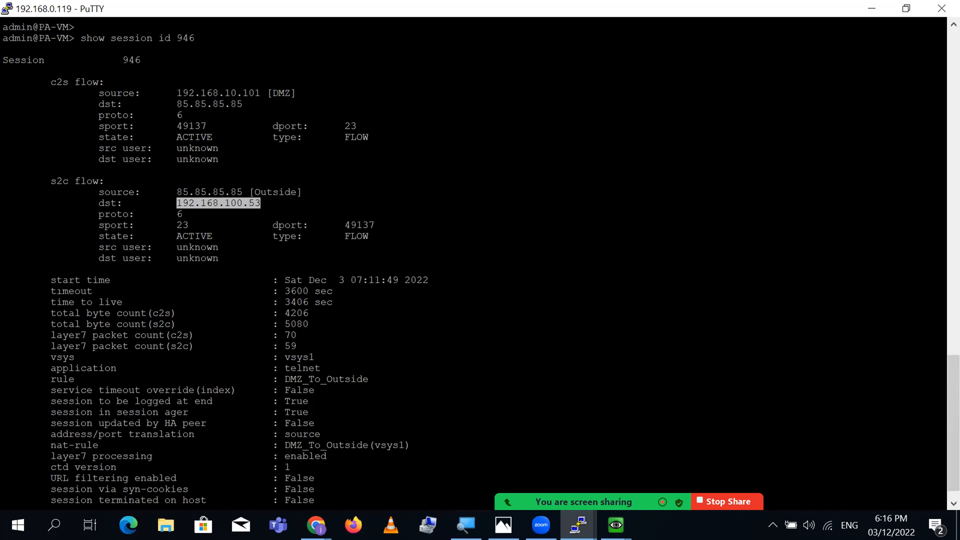
# - Point out start time, application telnet, security rule and nat-rule DMZ_To_Outside
pyautogui.tripleClick(62, 279)
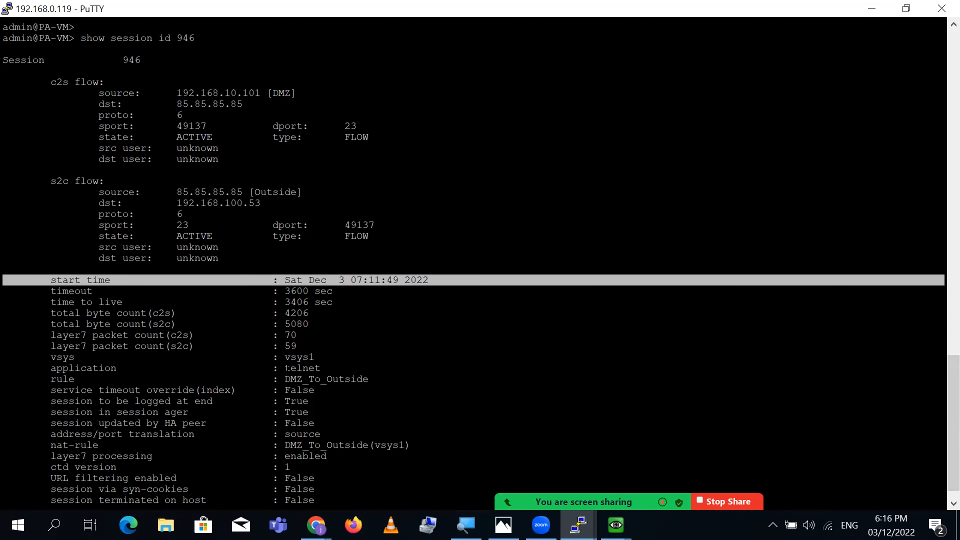
pyautogui.tripleClick(66, 368)
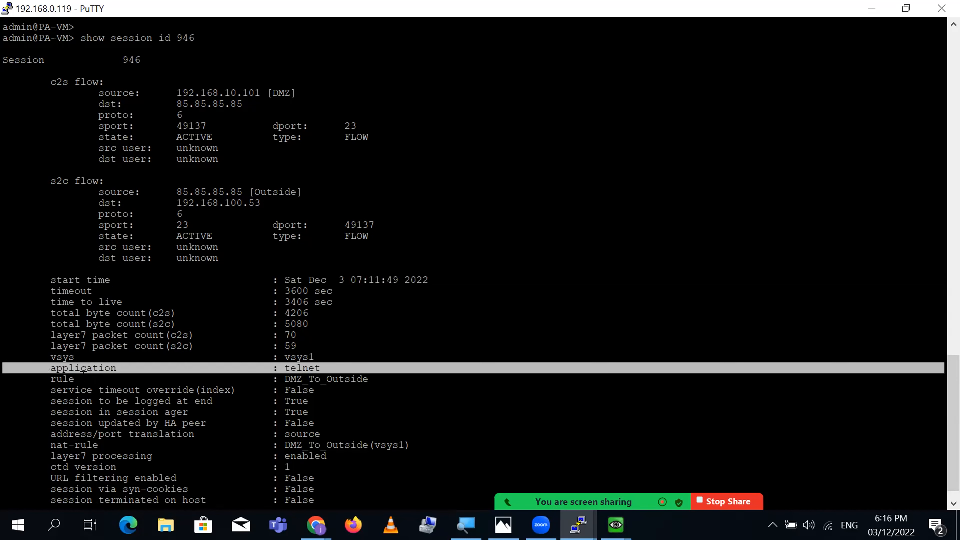
pyautogui.doubleClick(66, 379)
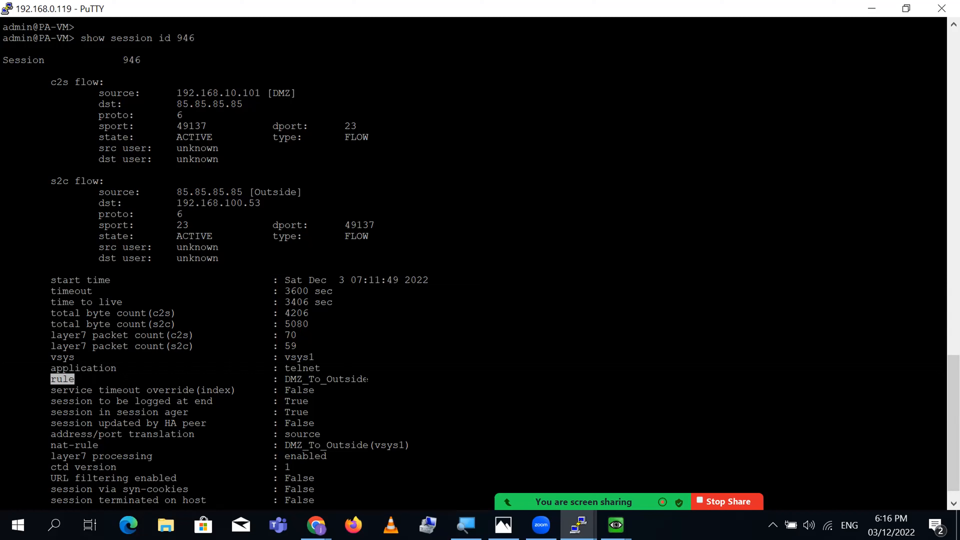
pyautogui.doubleClick(349, 379)
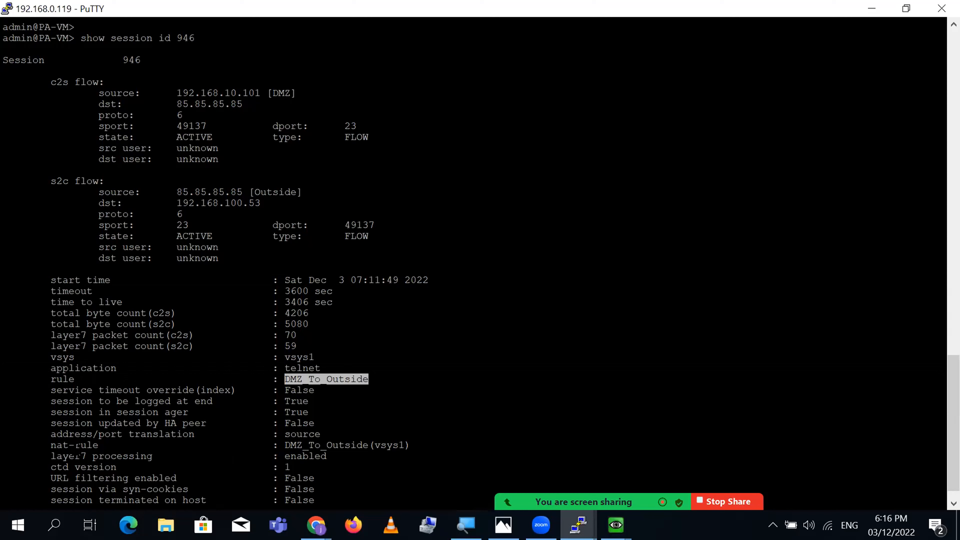
pyautogui.doubleClick(75, 445)
pyautogui.doubleClick(359, 445)
pyautogui.tripleClick(359, 445)
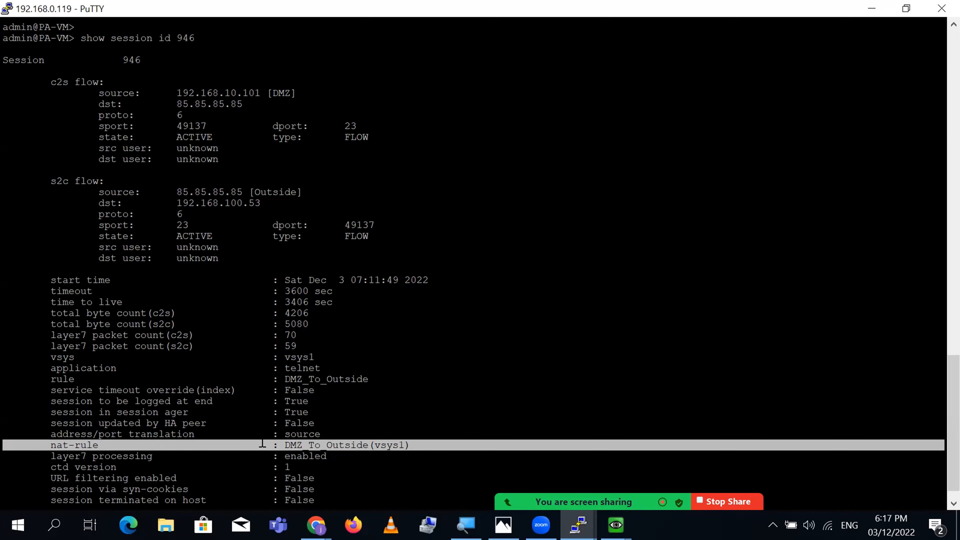
pyautogui.click(302, 434)
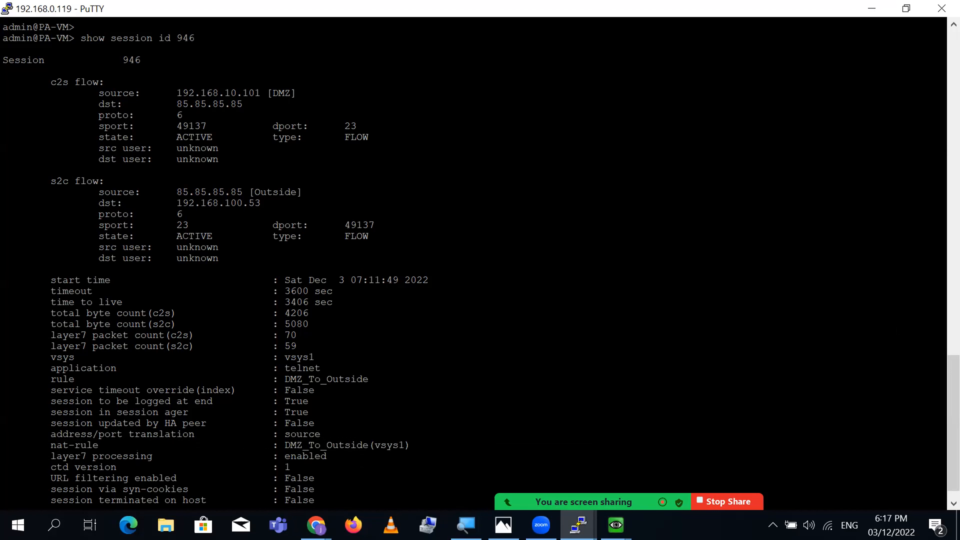
# - Finish the session 946 details and rerun 'show session all', listing three icmp sessions and telnet 946
pyautogui.scroll(-1, 939, 389)
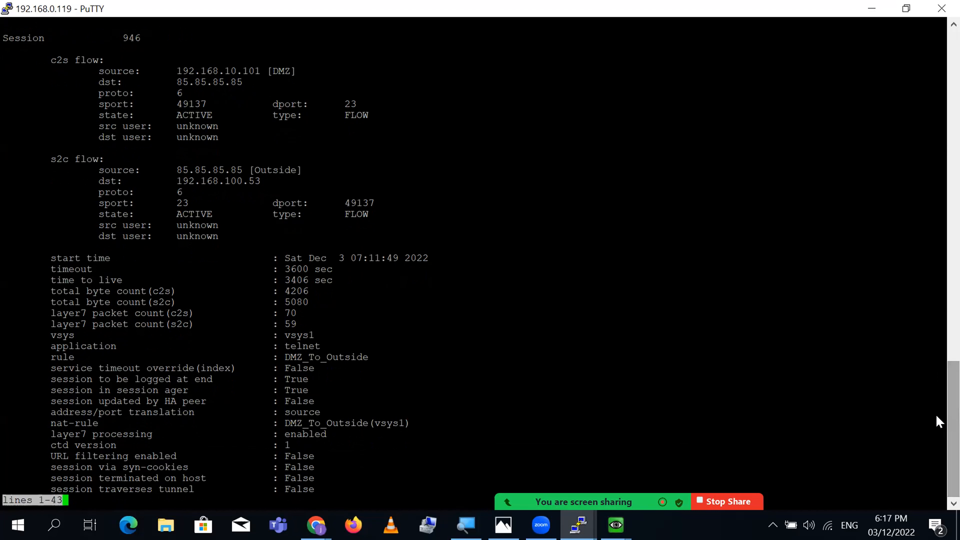
pyautogui.press('Return')
pyautogui.press('Return')
pyautogui.press('Return')
pyautogui.press('Return')
pyautogui.press('Return')
pyautogui.press('Return')
pyautogui.press('Return')
pyautogui.press('Return')
pyautogui.press('Return')
pyautogui.press('Return')
pyautogui.press('Return')
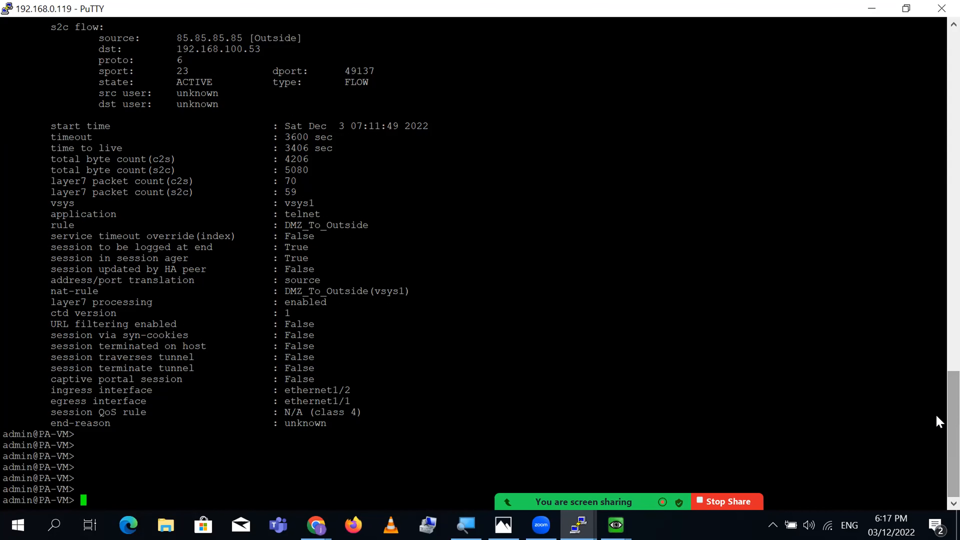
pyautogui.write('show session all')
pyautogui.press('Return')
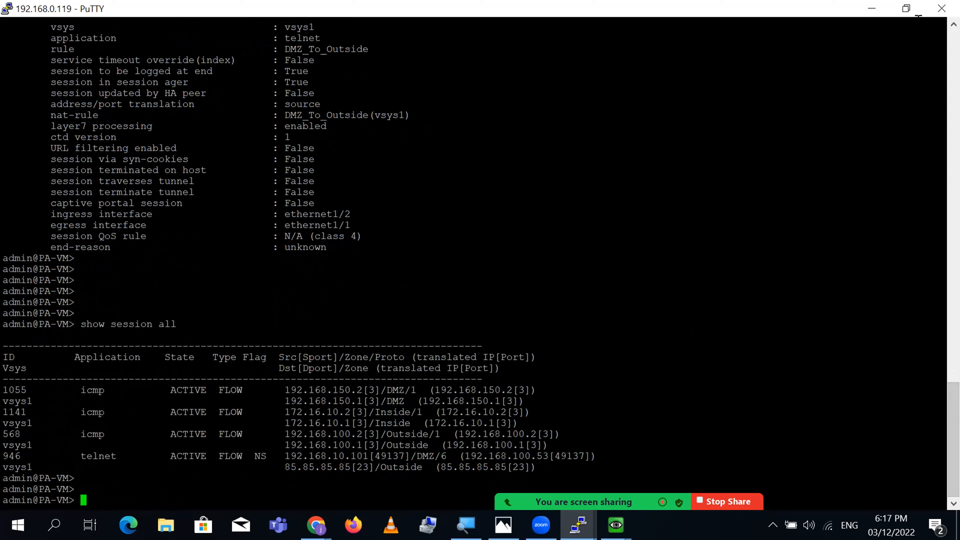
# - Minimize the firewall console and bring up the EVE-NG topology page in Chrome
pyautogui.click(911, 12)
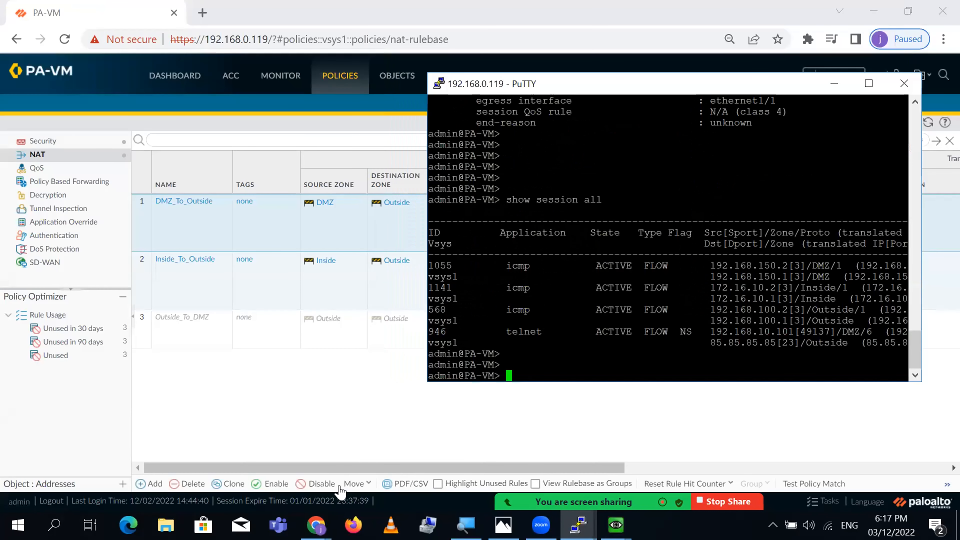
pyautogui.click(616, 525)
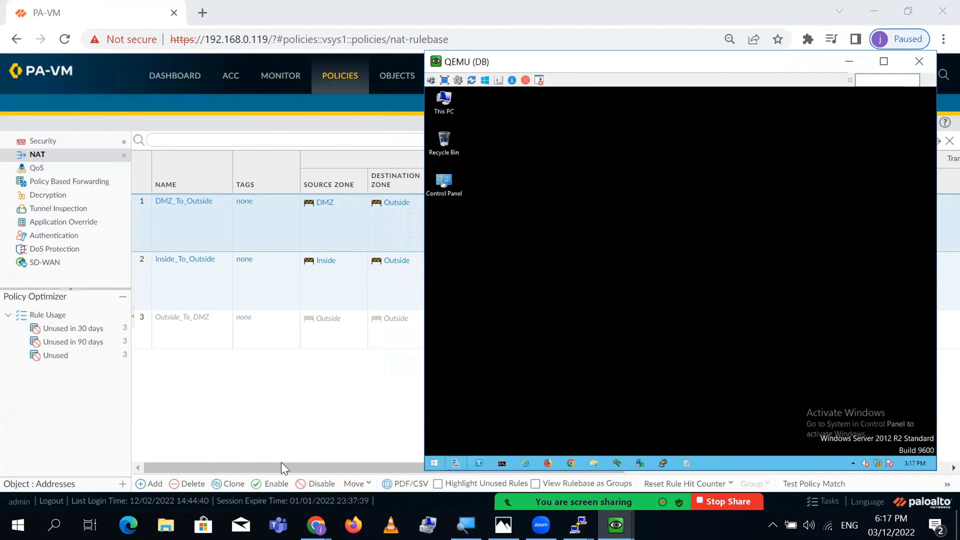
pyautogui.click(317, 525)
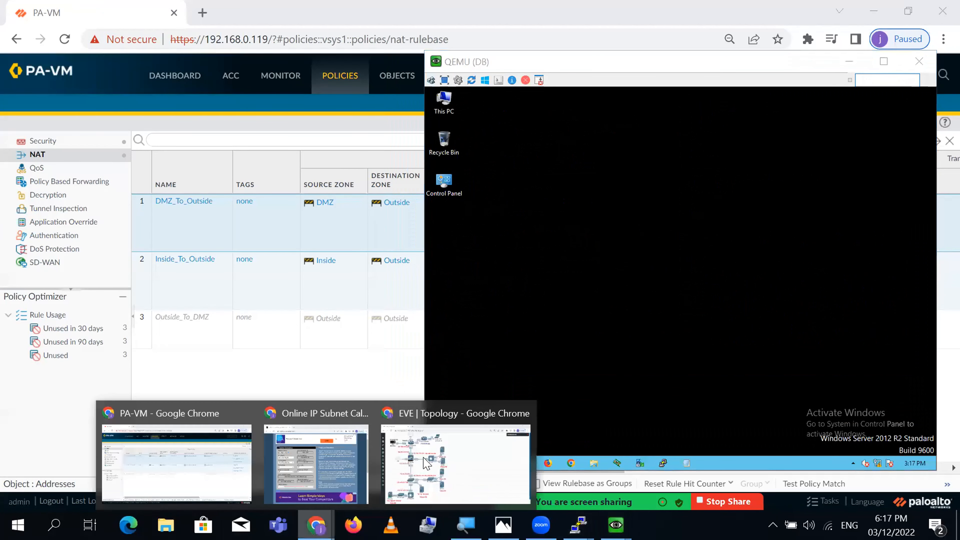
pyautogui.click(474, 461)
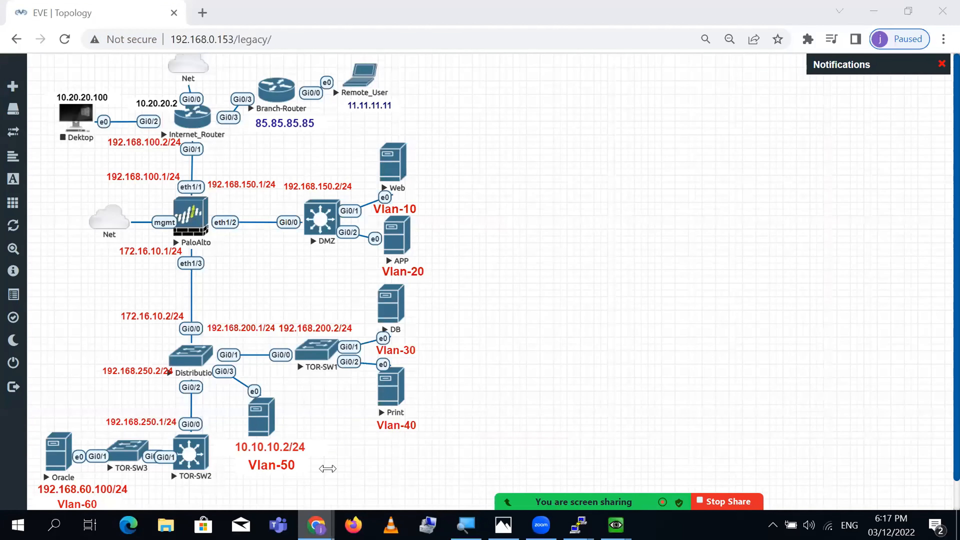
# - Bring the Web VM's QEMU console forward and close its Command Prompt
pyautogui.click(317, 525)
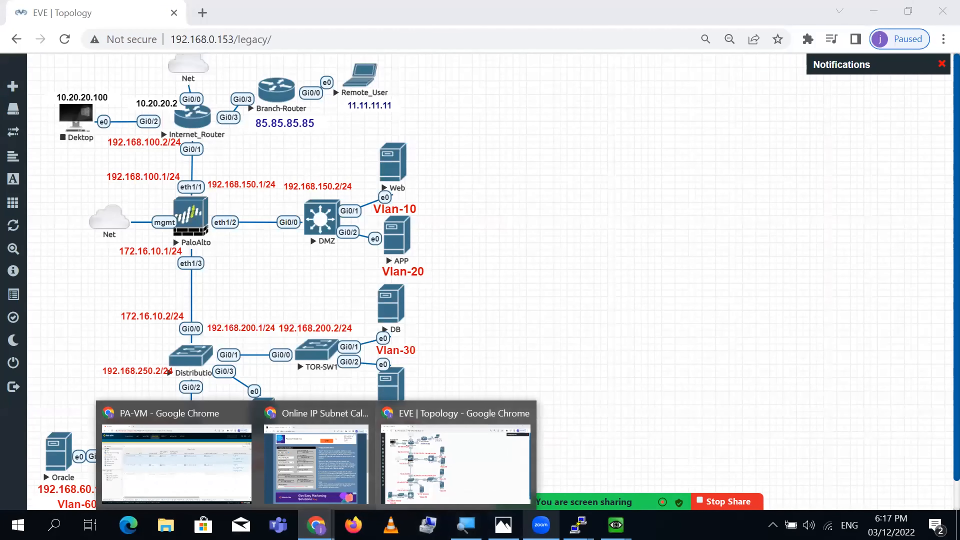
pyautogui.moveTo(616, 524)
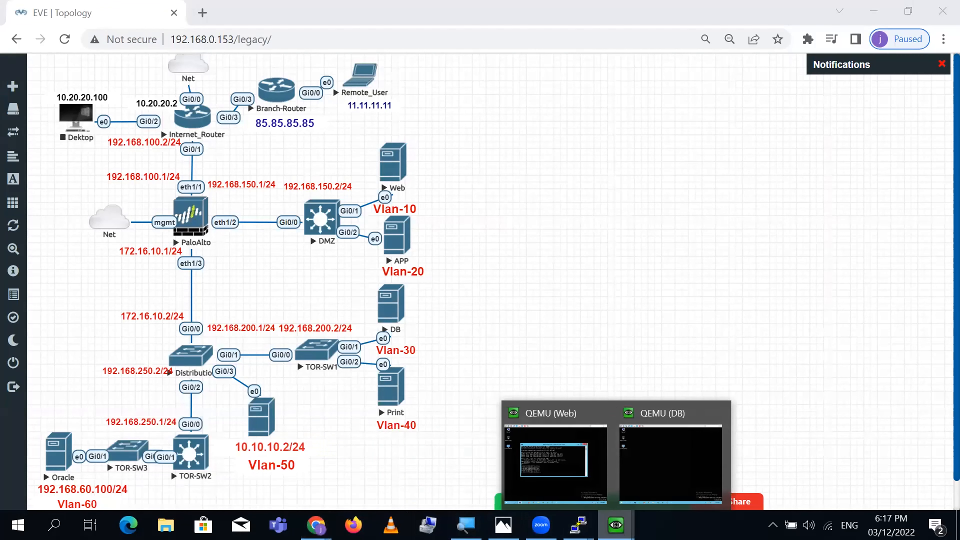
pyautogui.click(566, 471)
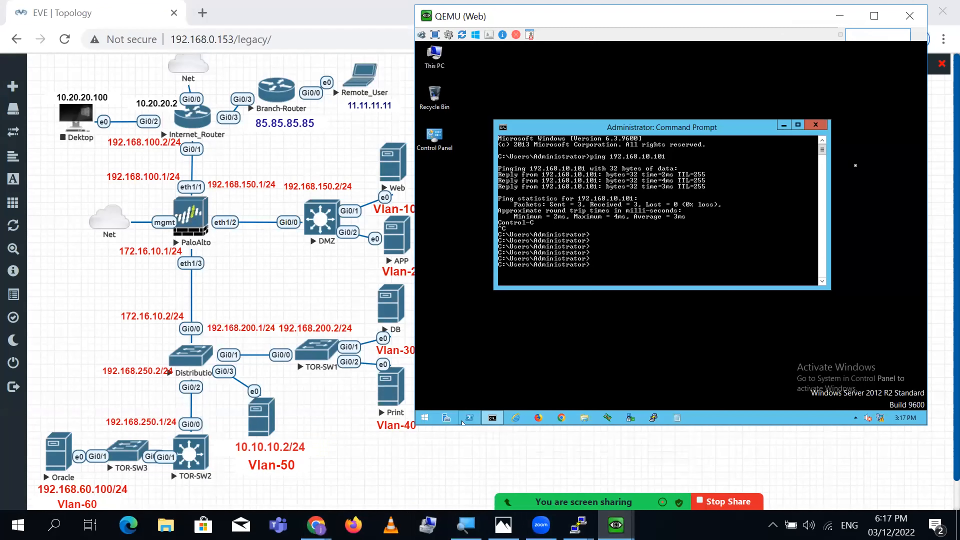
pyautogui.click(820, 129)
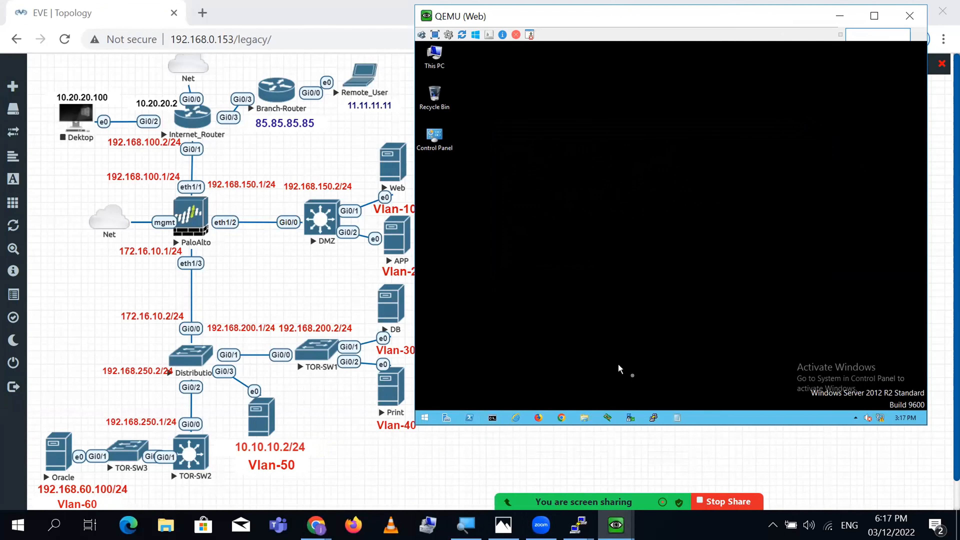
# - Start PuTTY in the Web VM, SSH to 85.85.85.85 and enter the login username
pyautogui.click(654, 418)
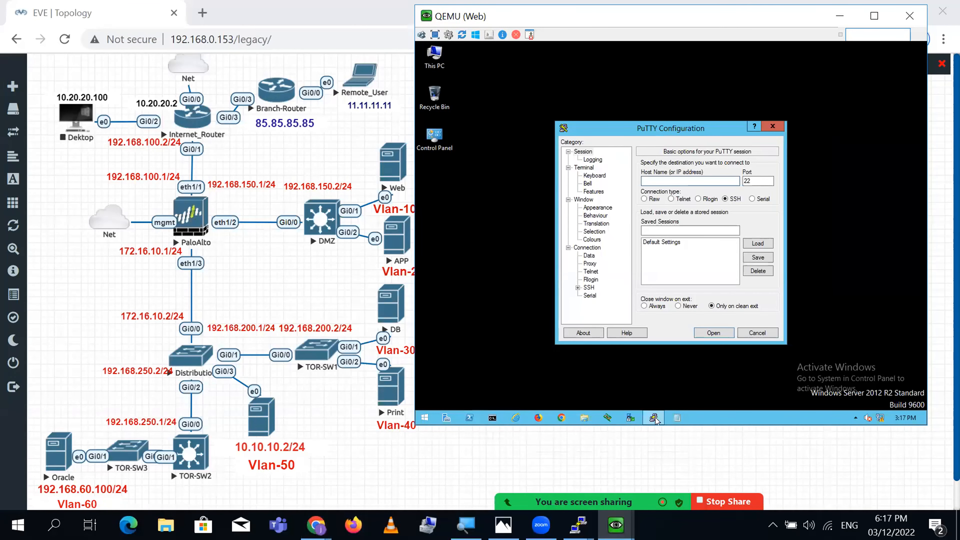
pyautogui.write('85.85.85.85')
pyautogui.press('Return')
pyautogui.write('cisco')
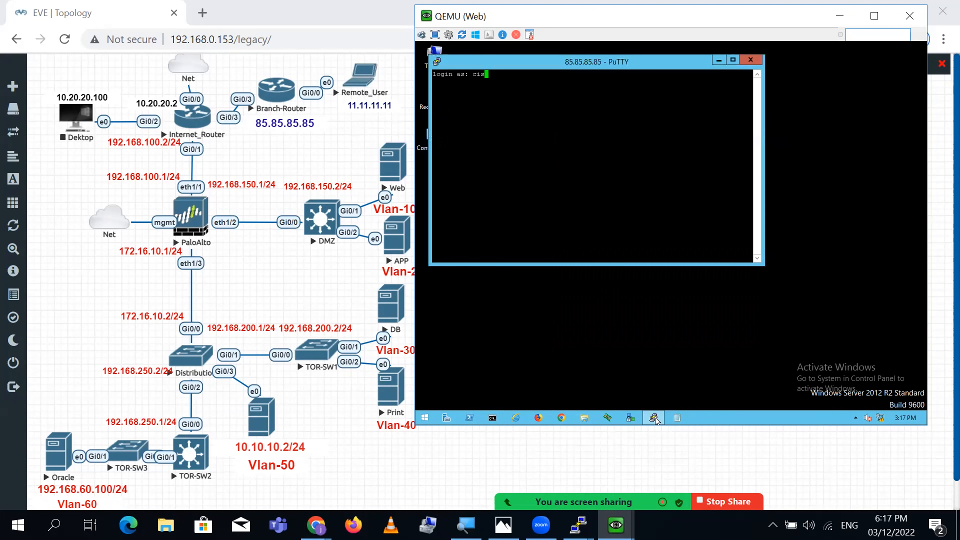
pyautogui.press('Return')
pyautogui.press('Return')
pyautogui.press('Return')
pyautogui.press('Return')
pyautogui.press('Return')
pyautogui.press('Return')
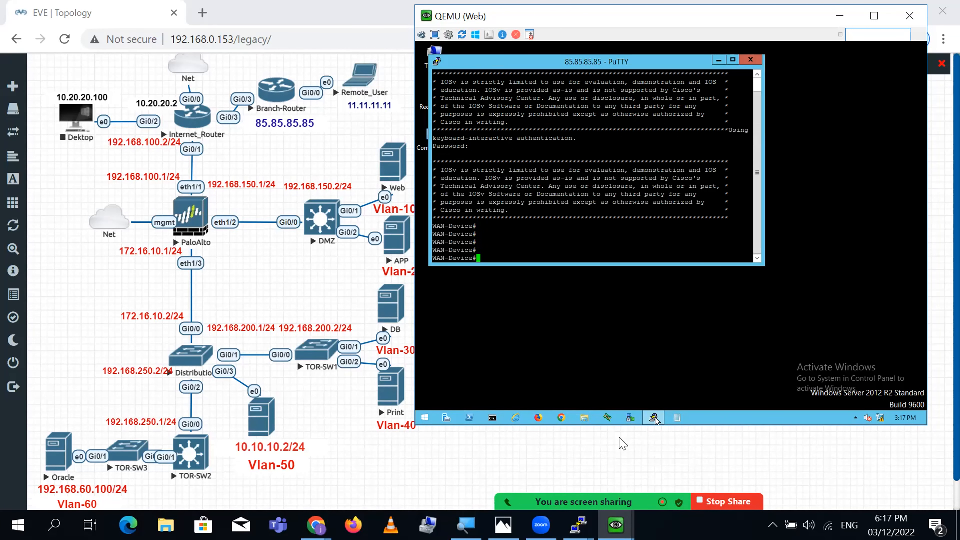
# - Run 'show ip int bri | ex unas' on WAN-Device, showing 11.11.11.10 and 85.85.85.85 up
pyautogui.moveTo(655, 18); pyautogui.dragTo(694, 32)
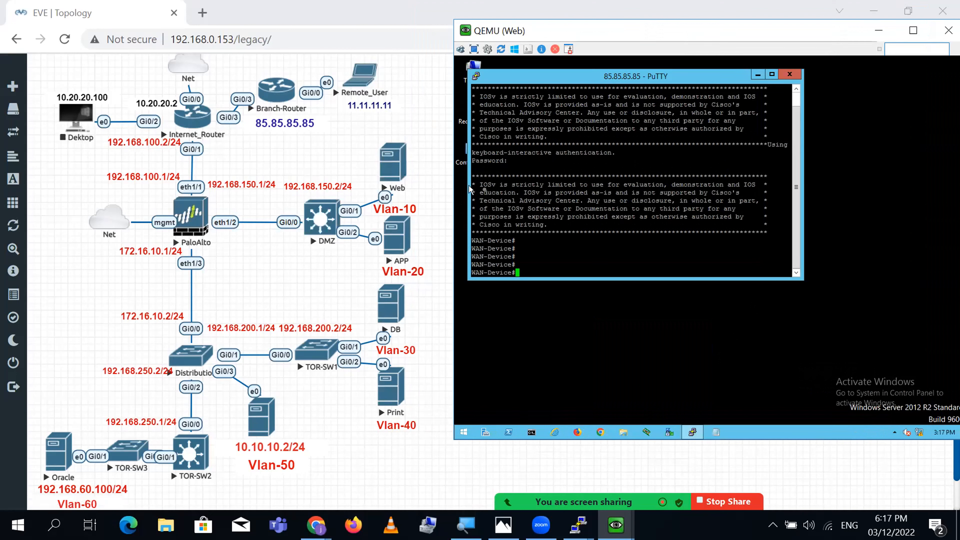
pyautogui.write('show ip int bri | ex unas')
pyautogui.press('Return')
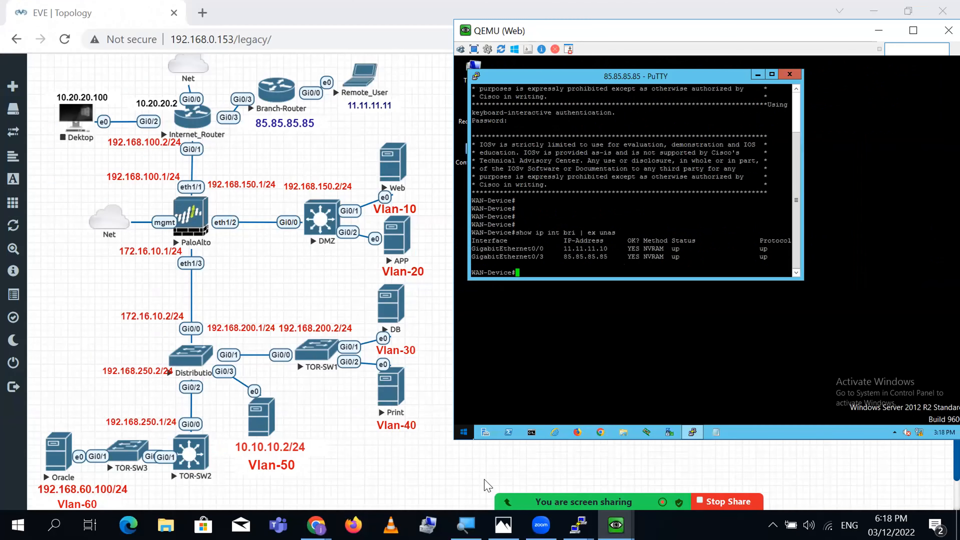
# - Briefly restore then minimize the NAT Types slide, and bring the 192.168.0.119 firewall console forward
pyautogui.click(503, 525)
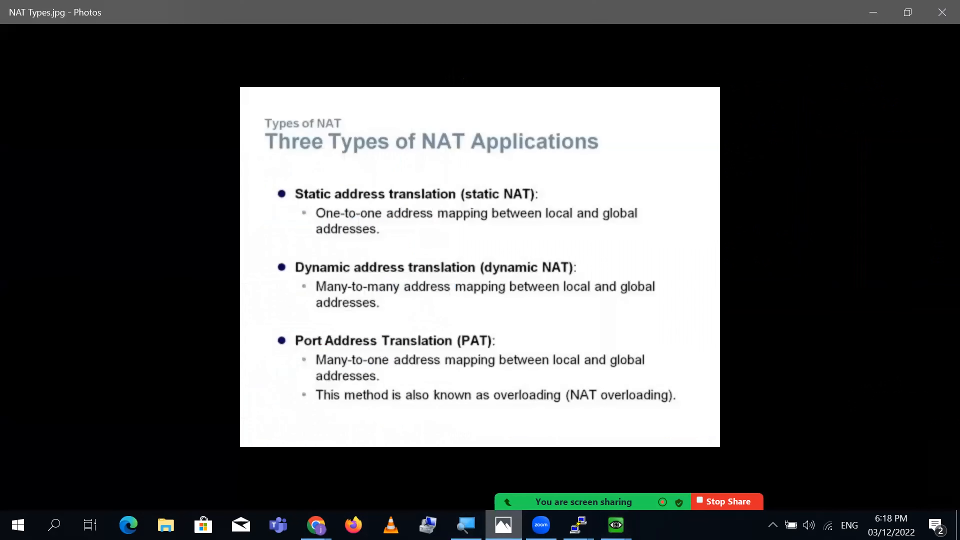
pyautogui.click(503, 525)
pyautogui.click(579, 525)
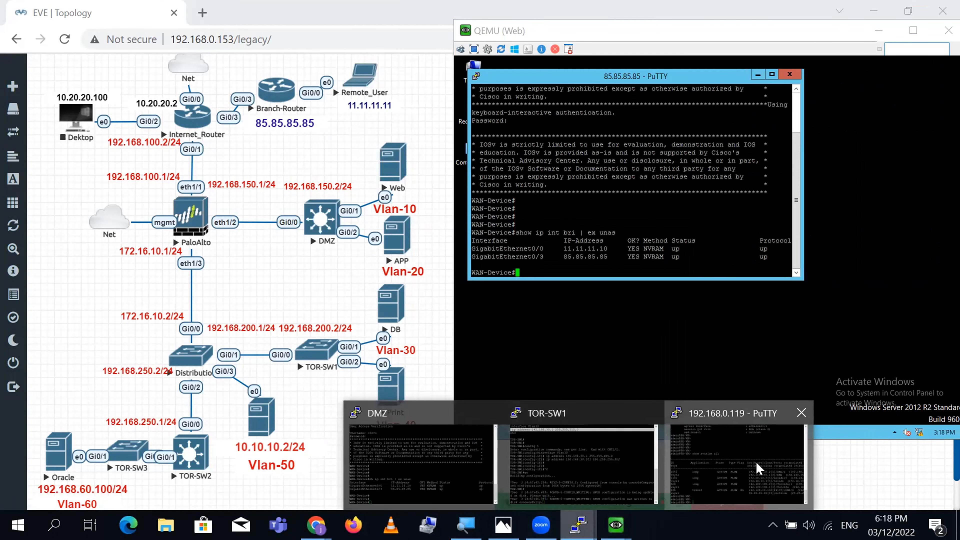
pyautogui.click(760, 469)
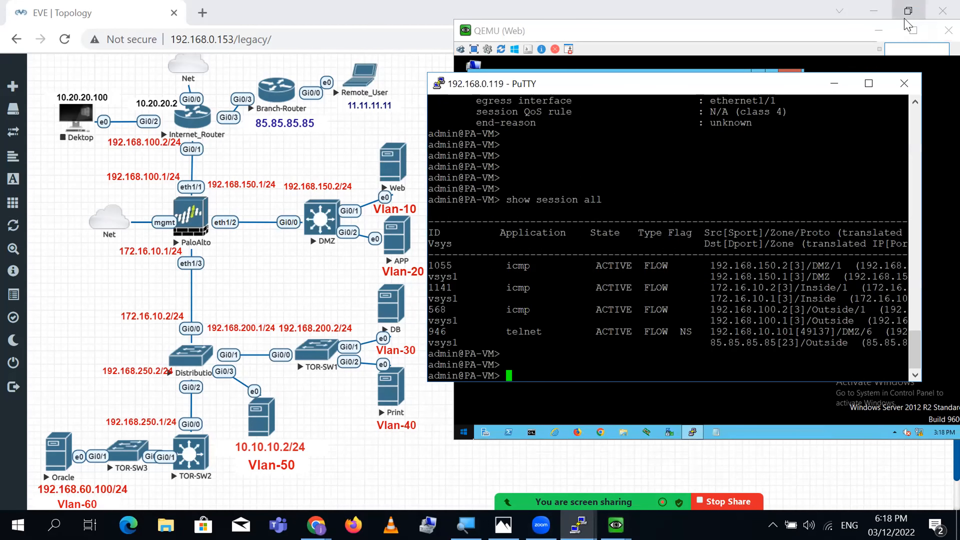
# - Maximize the firewall console, rerun 'show session all', and highlight sources 192.168.10.101 and 192.168.10.102
pyautogui.click(869, 83)
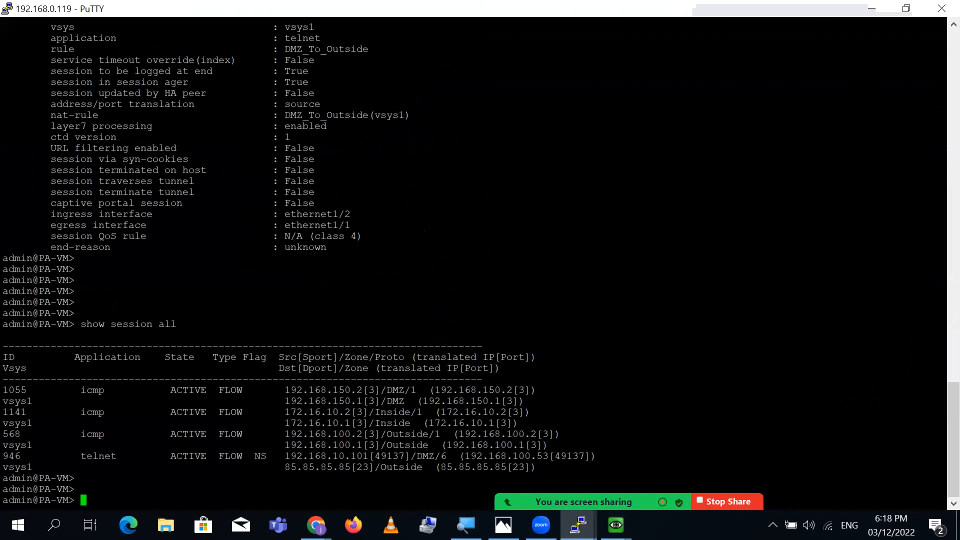
pyautogui.press('Up')
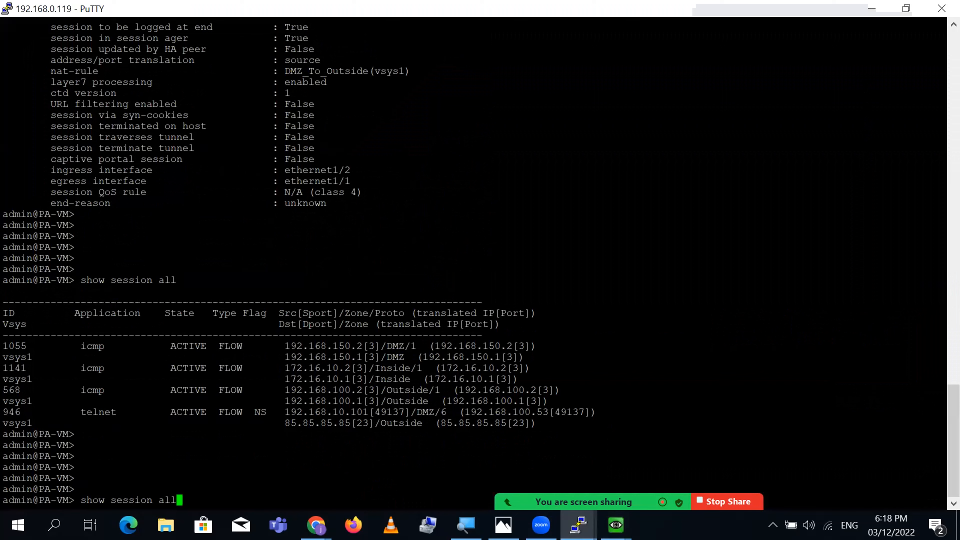
pyautogui.press('Return')
pyautogui.press('Return')
pyautogui.press('Return')
pyautogui.press('Return')
pyautogui.press('Return')
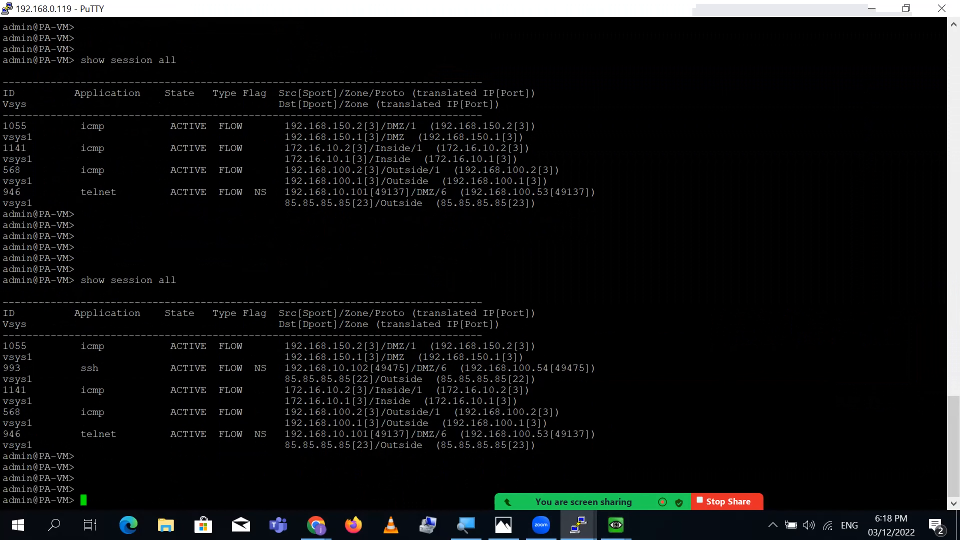
pyautogui.tripleClick(264, 192)
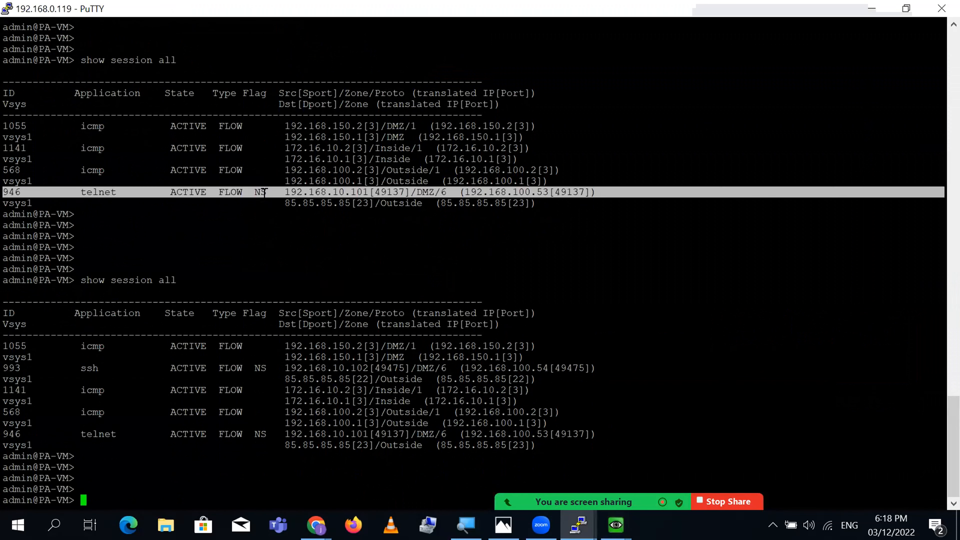
pyautogui.doubleClick(356, 193)
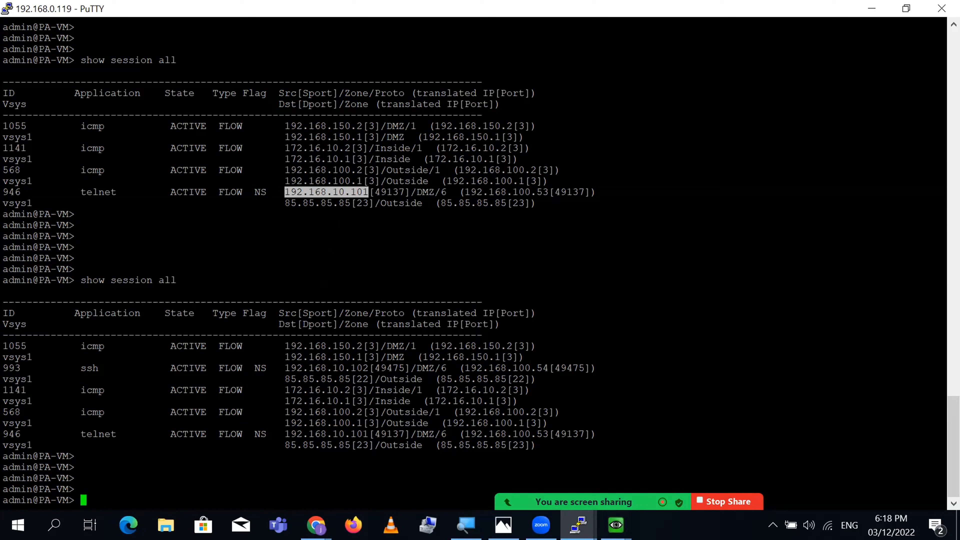
pyautogui.doubleClick(352, 368)
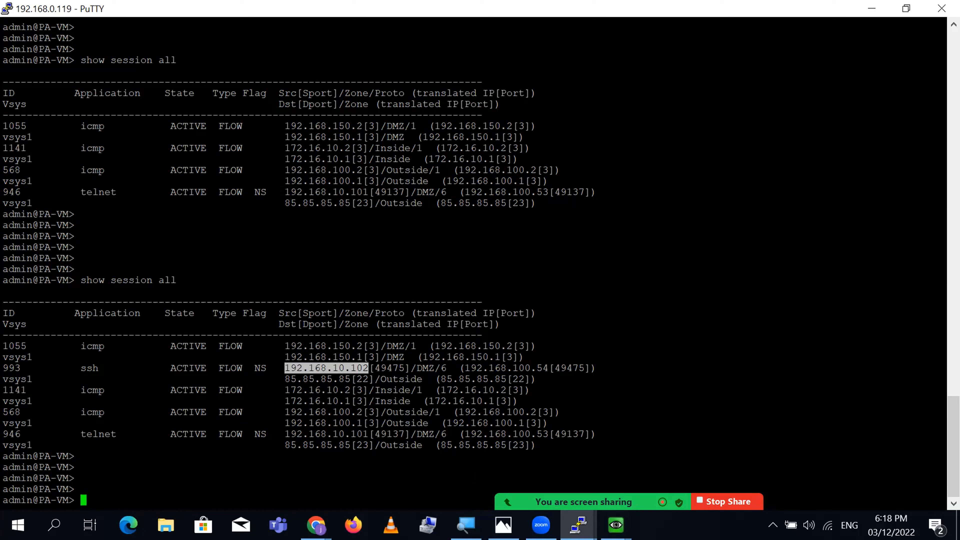
# - Check the Web VM console, then emphasize the telnet 946 lines and ssh session 993 line
pyautogui.click(578, 525)
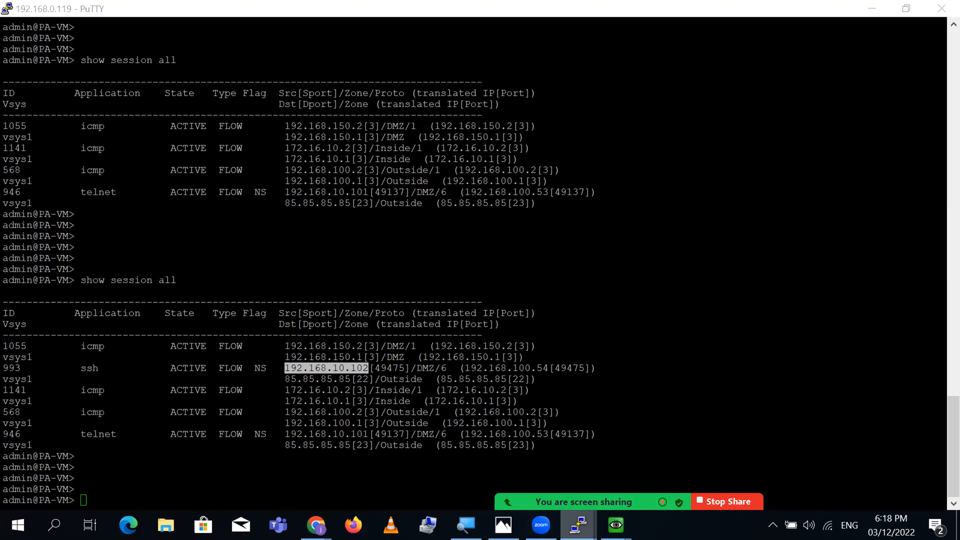
pyautogui.moveTo(616, 525)
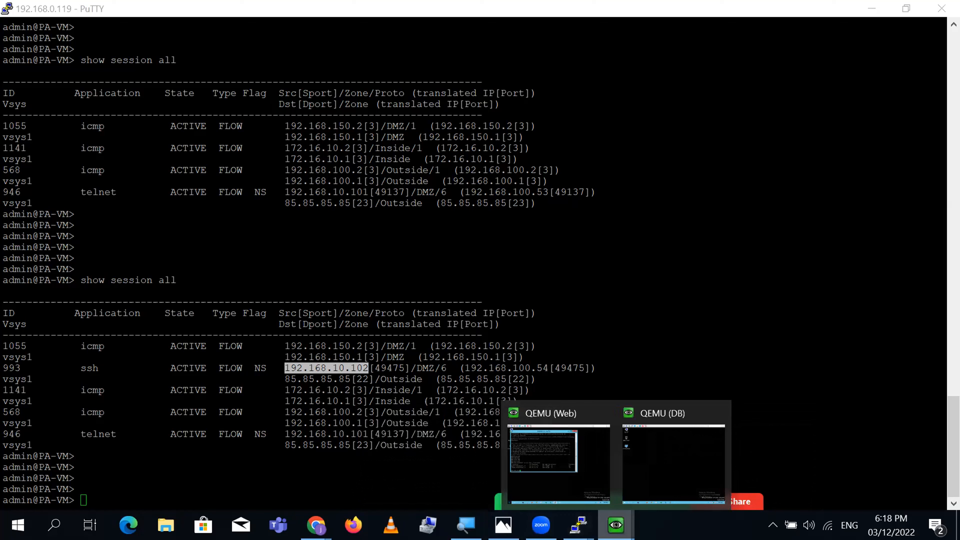
pyautogui.click(574, 446)
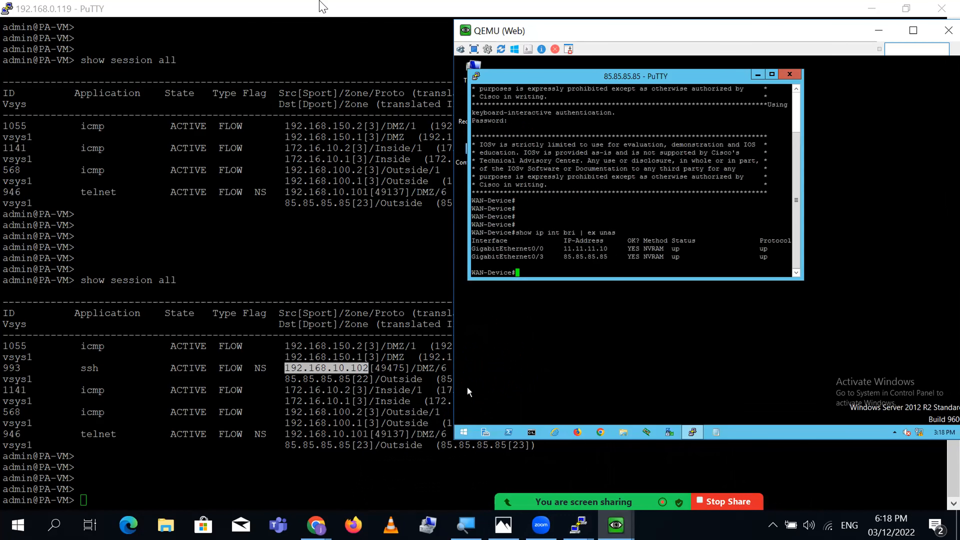
pyautogui.click(307, 10)
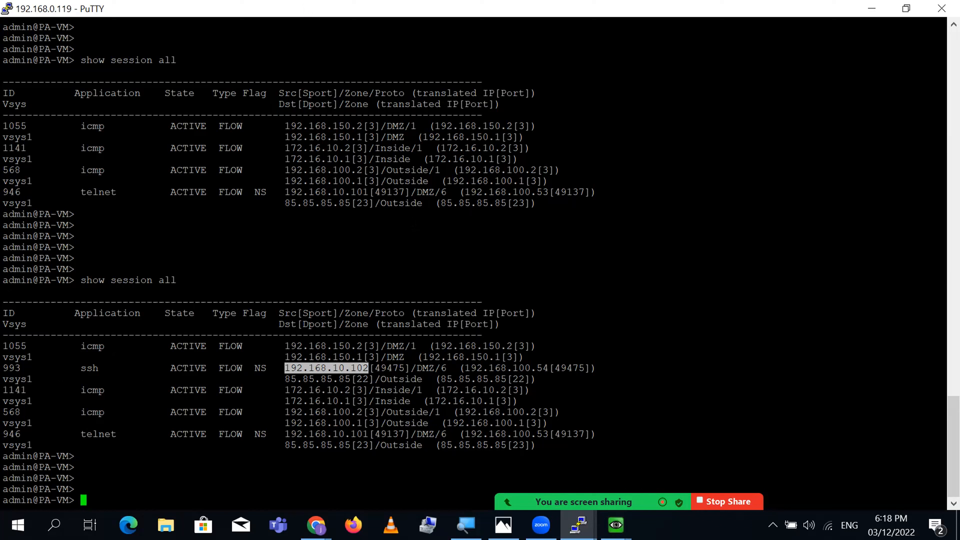
pyautogui.tripleClick(362, 192)
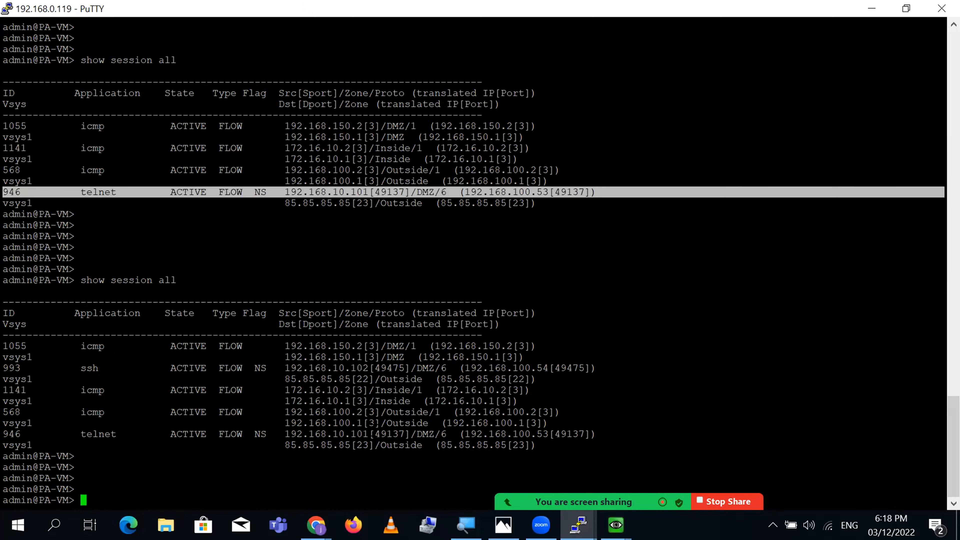
pyautogui.tripleClick(425, 434)
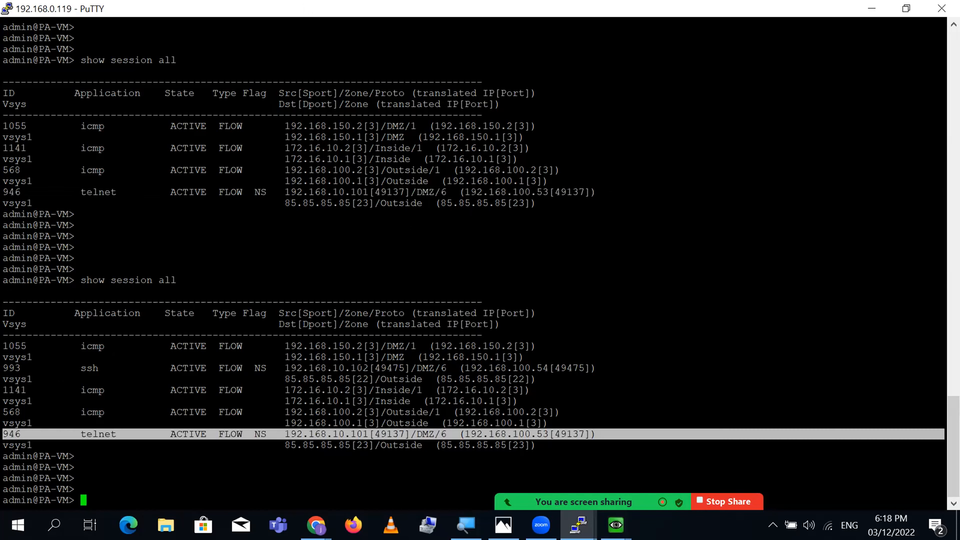
pyautogui.doubleClick(346, 368)
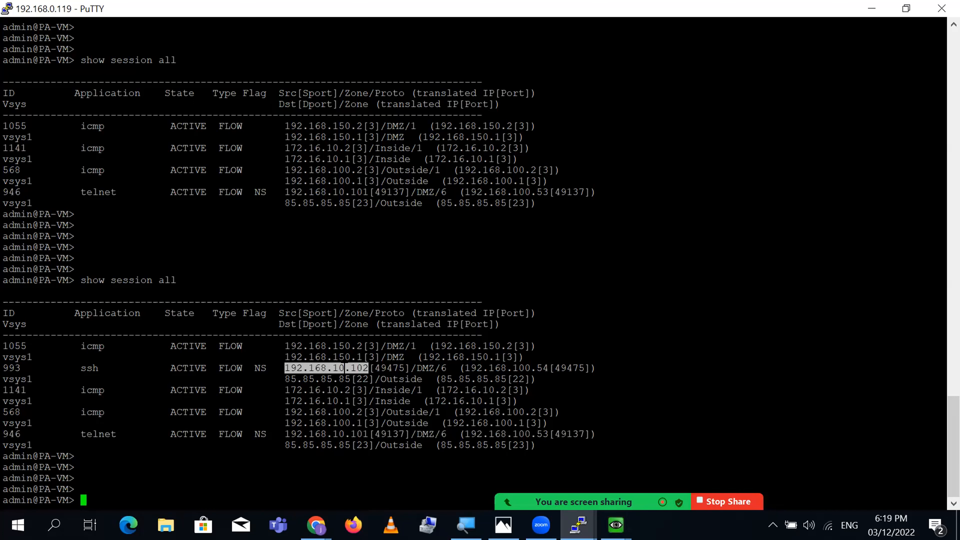
pyautogui.tripleClick(345, 368)
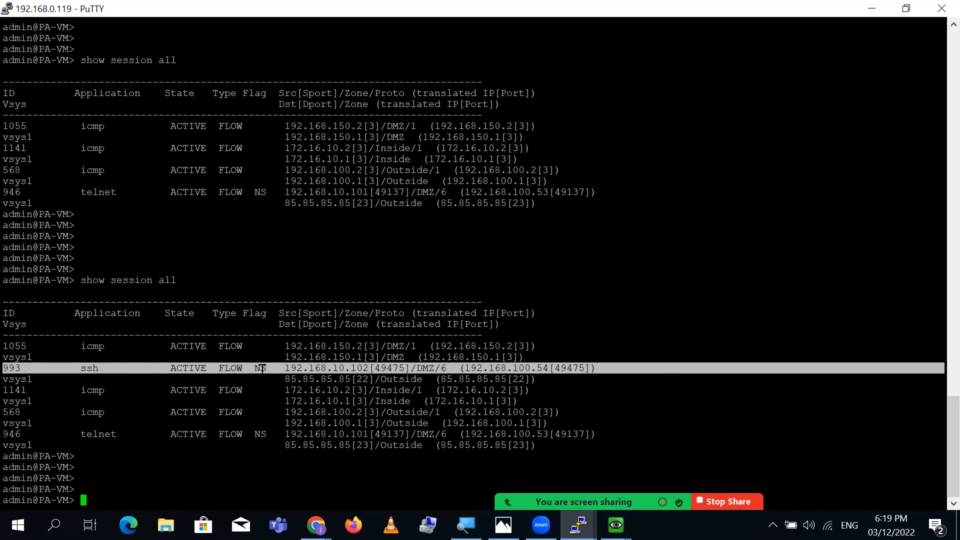
# - Mark ssh 993's source 192.168.10.102:49475, DMZ/6, translated 192.168.100.54, and destination 85.85.85.85
pyautogui.doubleClick(339, 365)
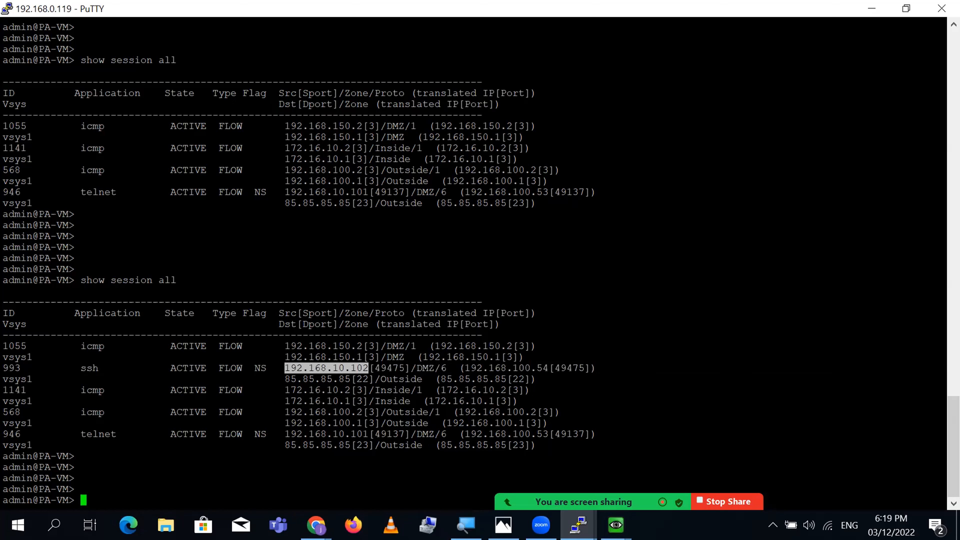
pyautogui.doubleClick(394, 368)
pyautogui.doubleClick(424, 368)
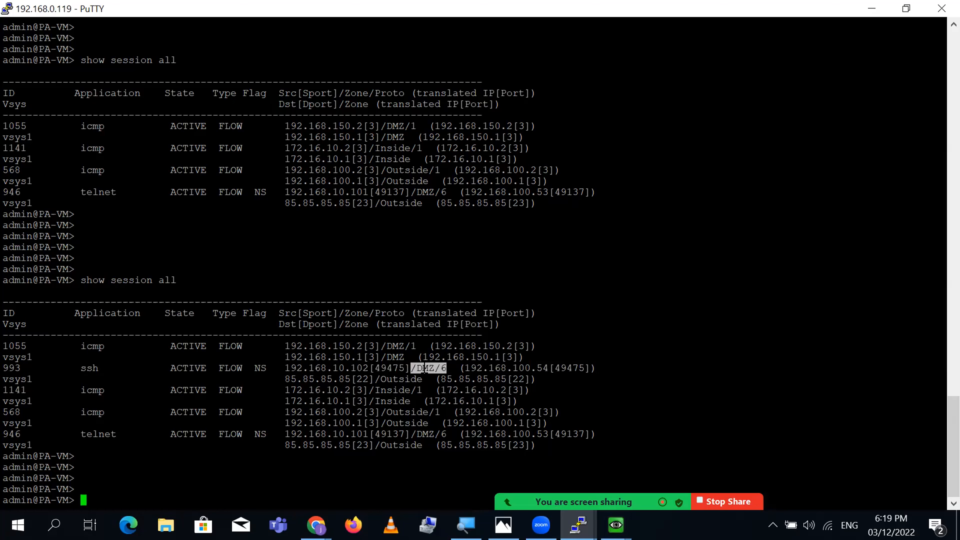
pyautogui.doubleClick(505, 367)
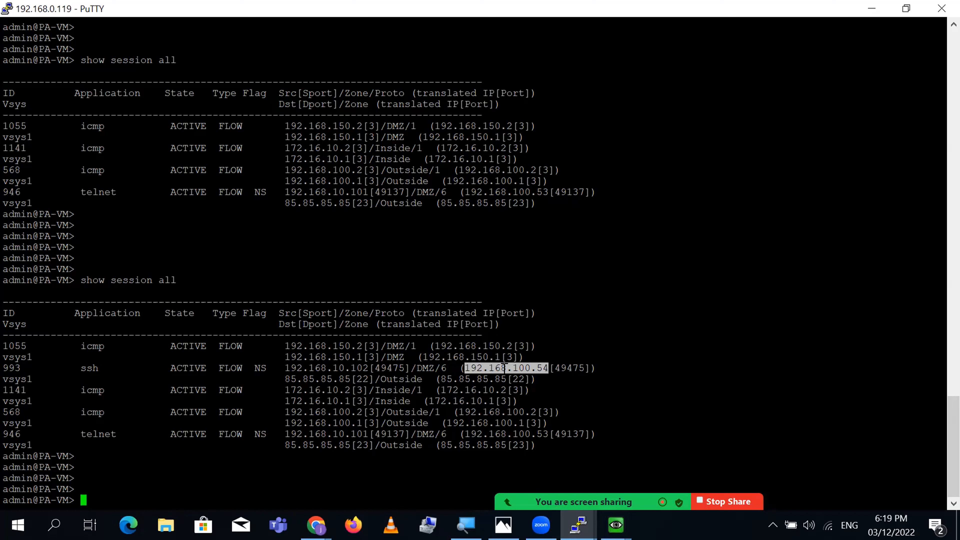
pyautogui.doubleClick(527, 435)
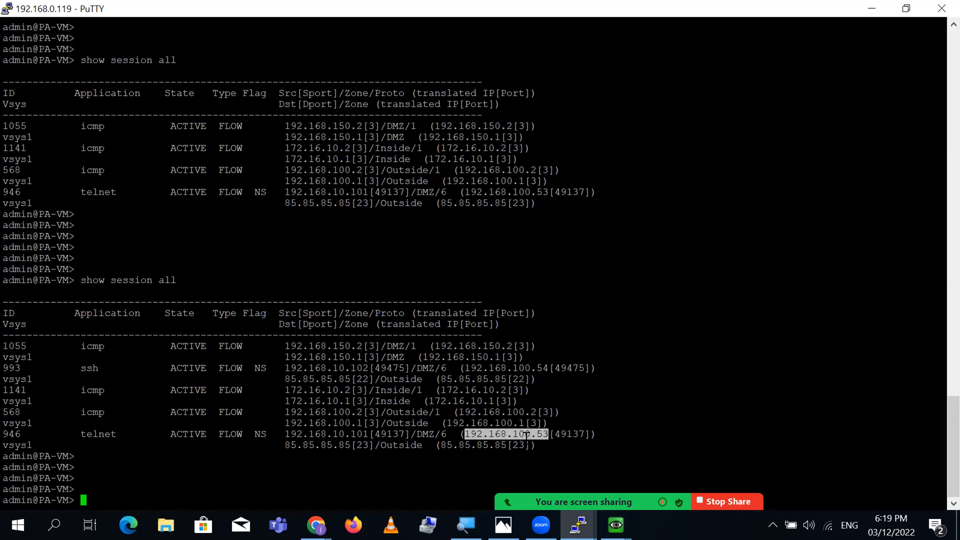
pyautogui.doubleClick(525, 368)
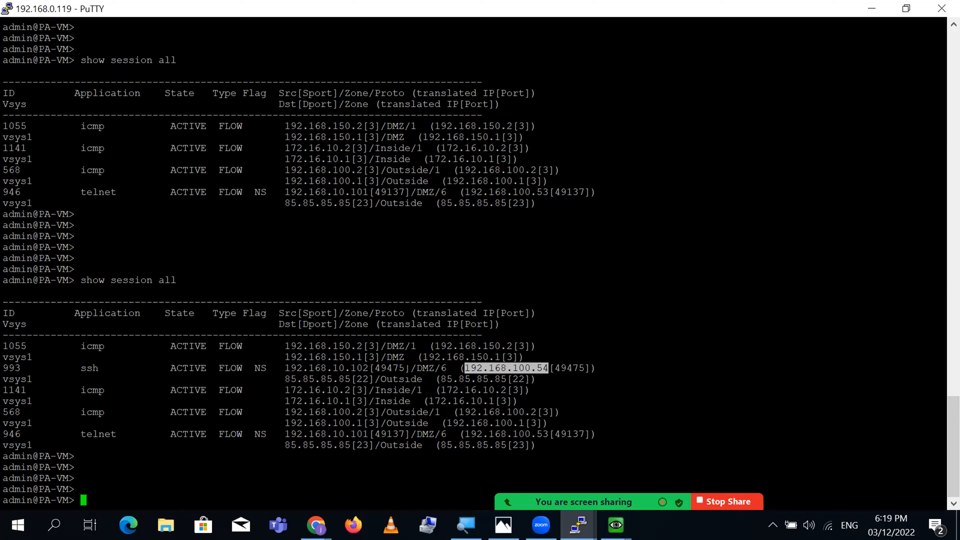
pyautogui.click(400, 369)
pyautogui.doubleClick(543, 369)
pyautogui.doubleClick(317, 380)
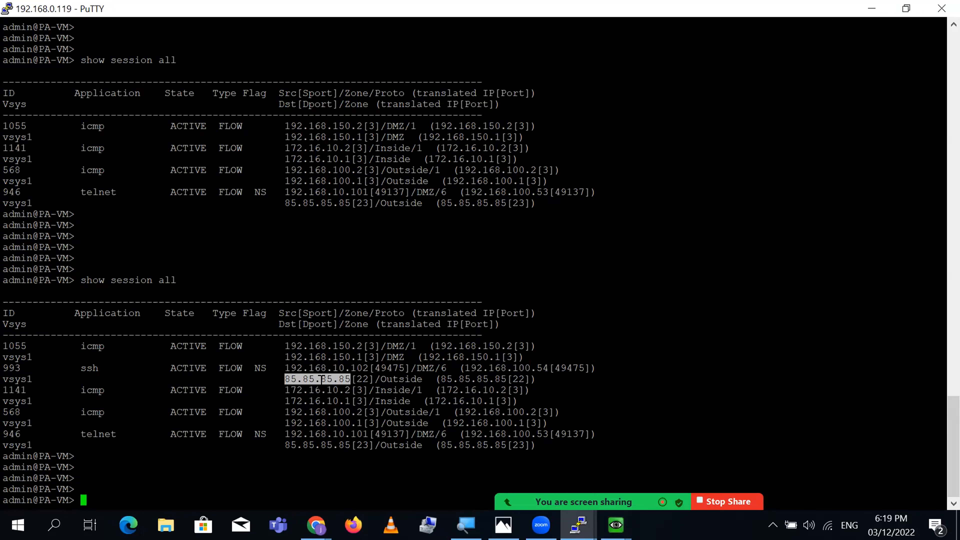
pyautogui.tripleClick(371, 379)
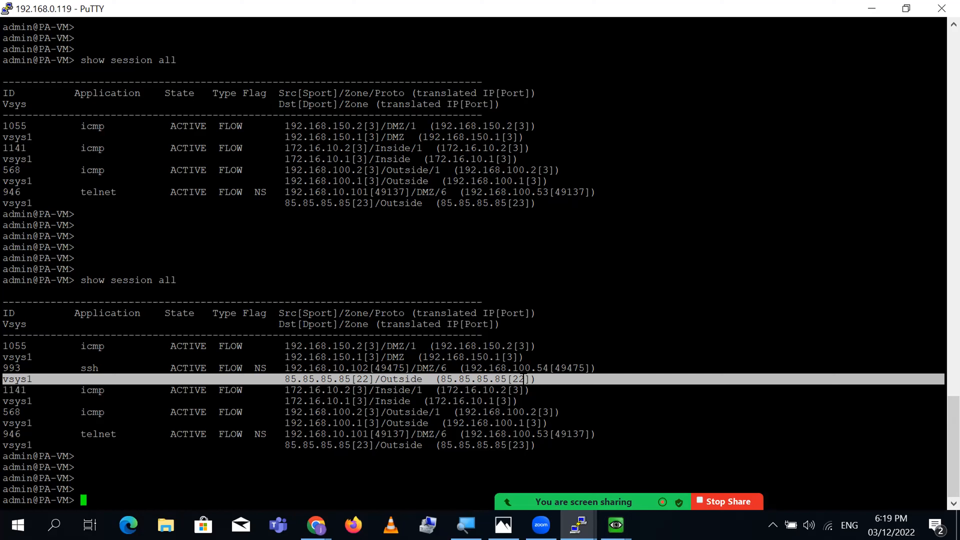
# - Rerun 'show session all' once more with blank prompts below the table
pyautogui.press('Return')
pyautogui.press('Return')
pyautogui.press('Return')
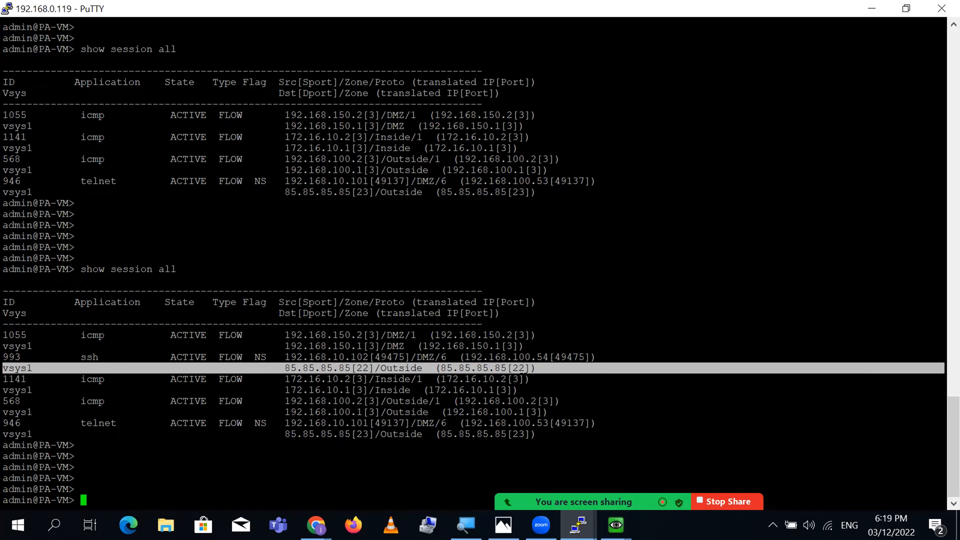
pyautogui.press('Up')
pyautogui.press('Return')
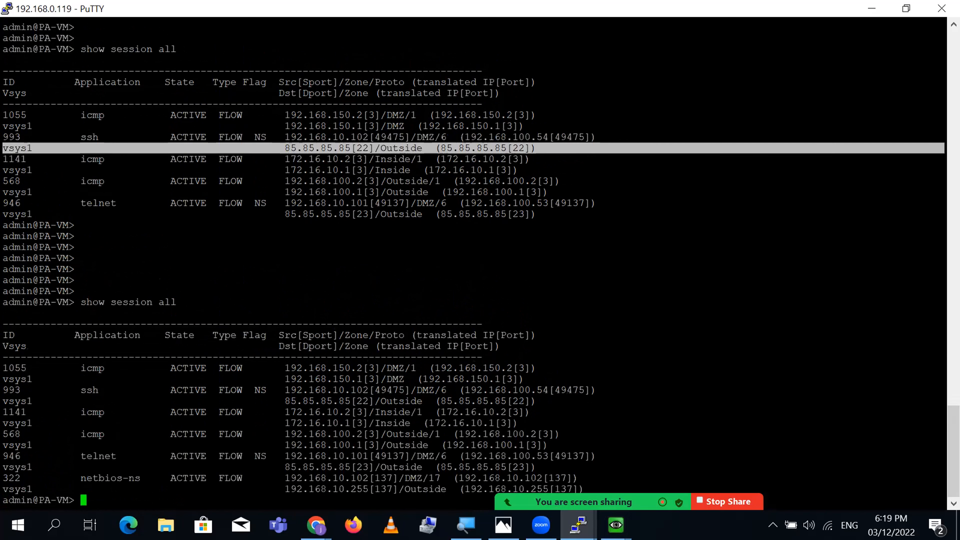
pyautogui.press('Return')
pyautogui.press('Return')
pyautogui.press('Return')
pyautogui.press('Return')
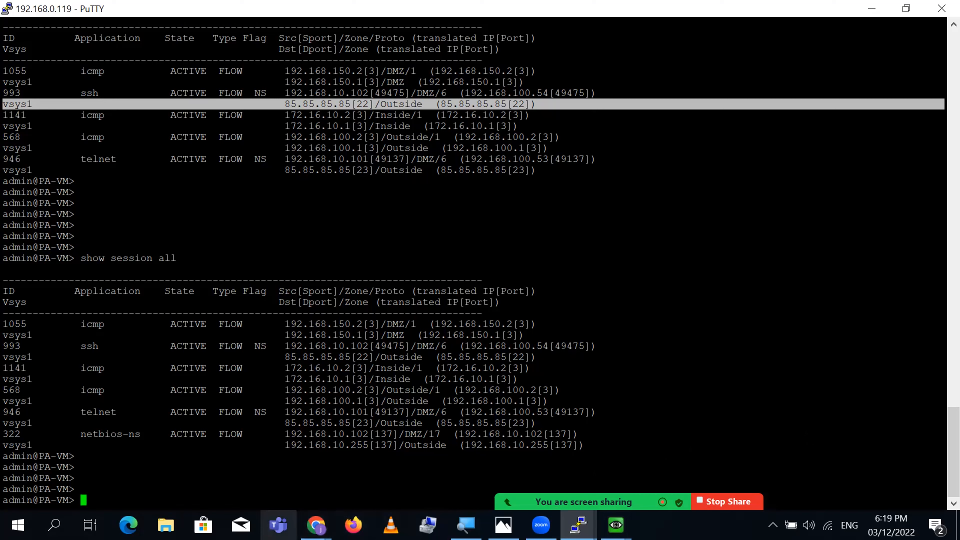
pyautogui.click(316, 525)
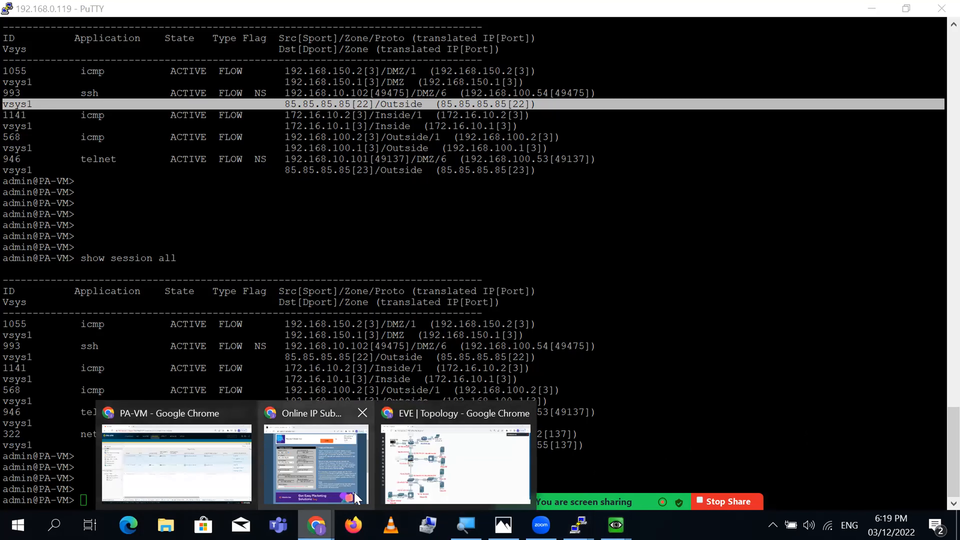
# - In the EVE-NG DMZ switch console, exit the current telnet session to WAN-Device
pyautogui.click(499, 471)
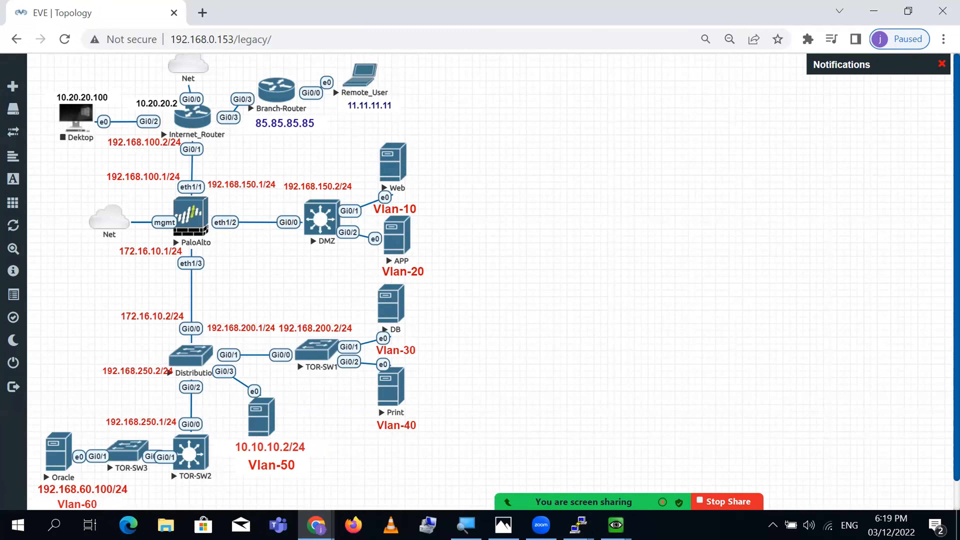
pyautogui.moveTo(578, 525)
pyautogui.click(416, 473)
pyautogui.press('Return')
pyautogui.press('Return')
pyautogui.press('Return')
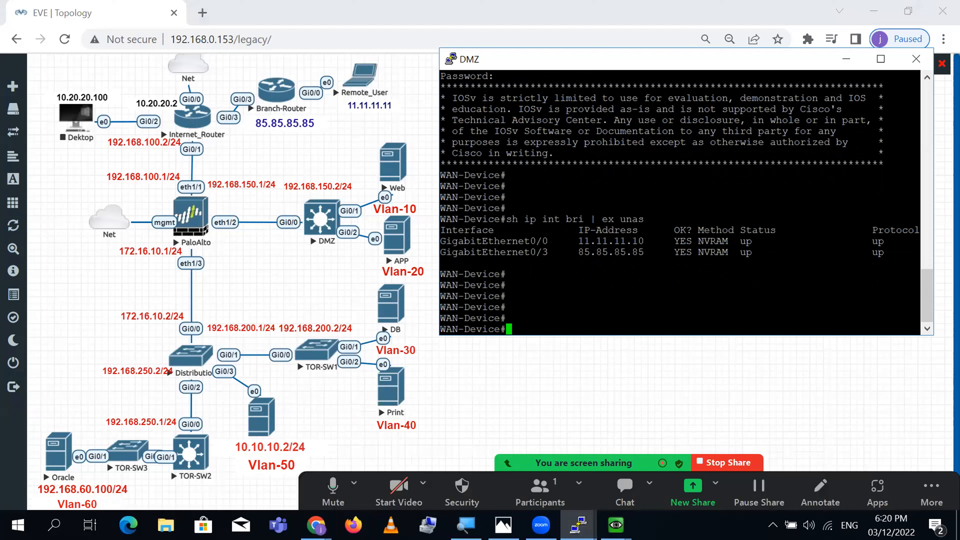
pyautogui.write('exi')
pyautogui.press('Return')
pyautogui.press('Return')
pyautogui.press('Return')
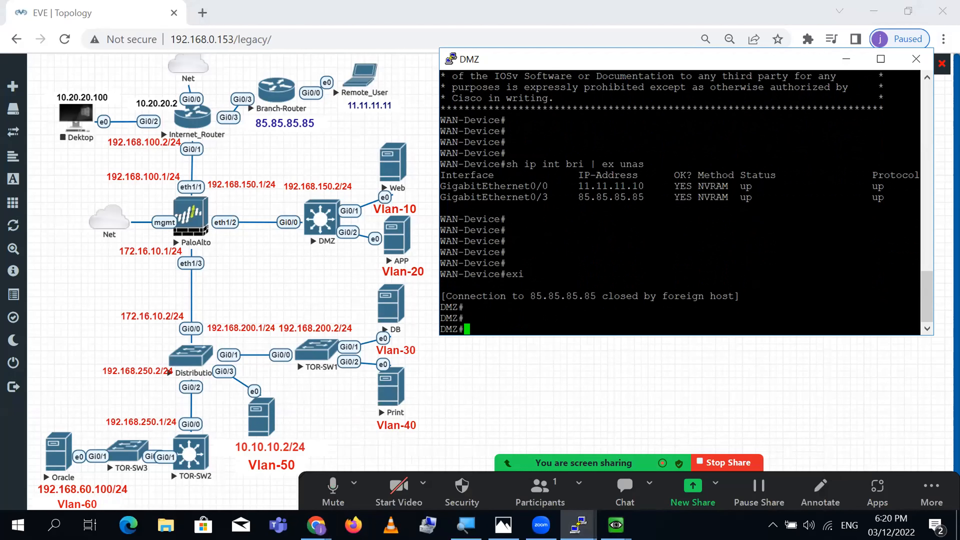
# - Telnet to 85.85.85.85 with source-interface vlan 20 and log in with the device credentials
pyautogui.write('tel')
pyautogui.press('Tab')
pyautogui.write('85.8')
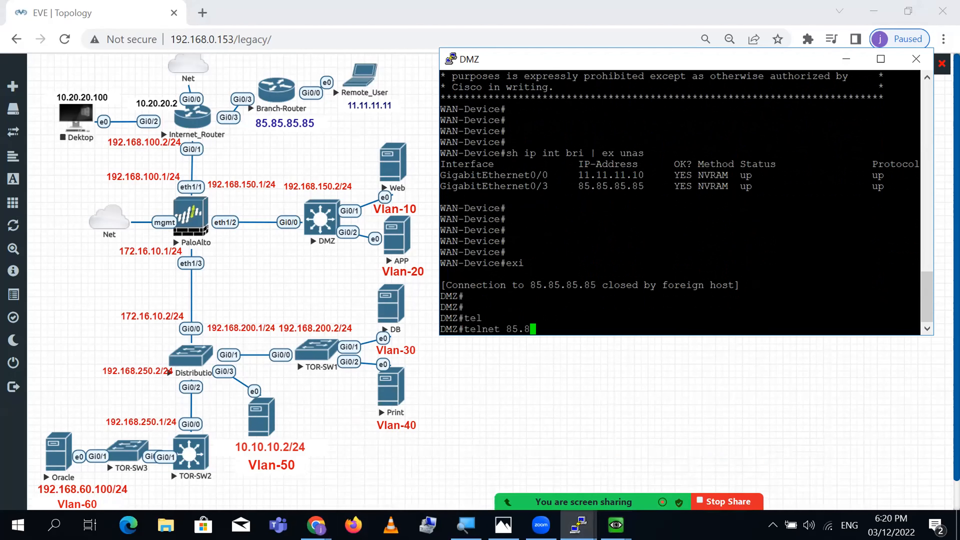
pyautogui.write('5.85.85 /sou')
pyautogui.press('Tab')
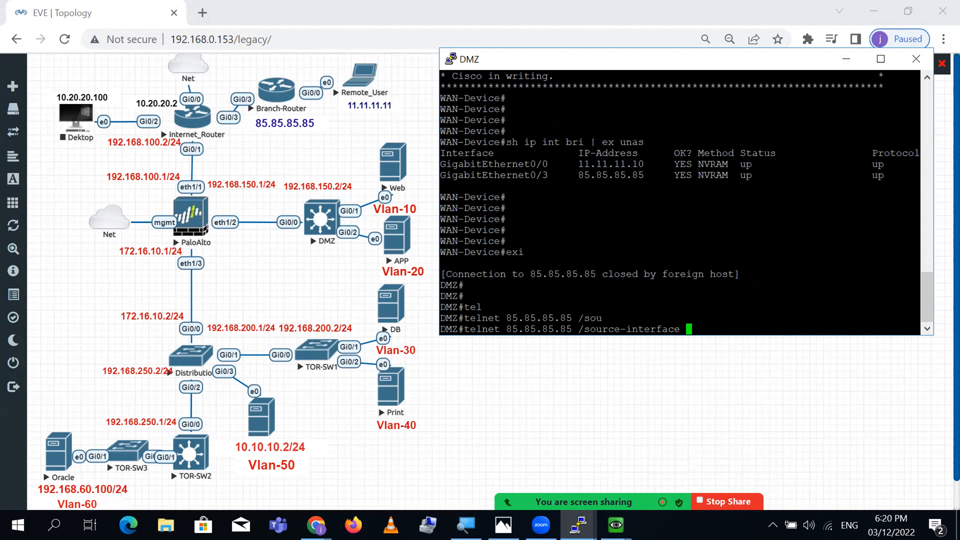
pyautogui.write('vl')
pyautogui.press('Tab')
pyautogui.write('20')
pyautogui.press('Return')
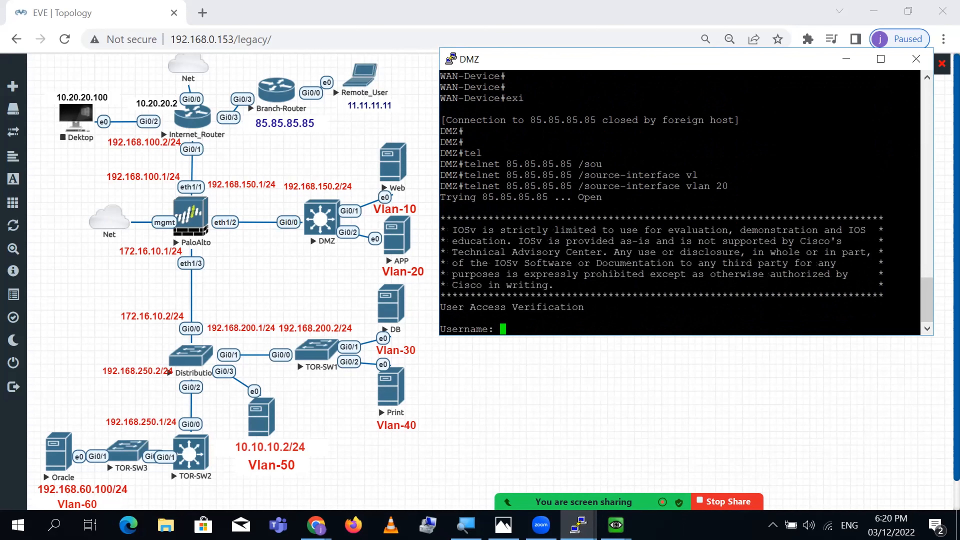
pyautogui.write('cisco')
pyautogui.press('Return')
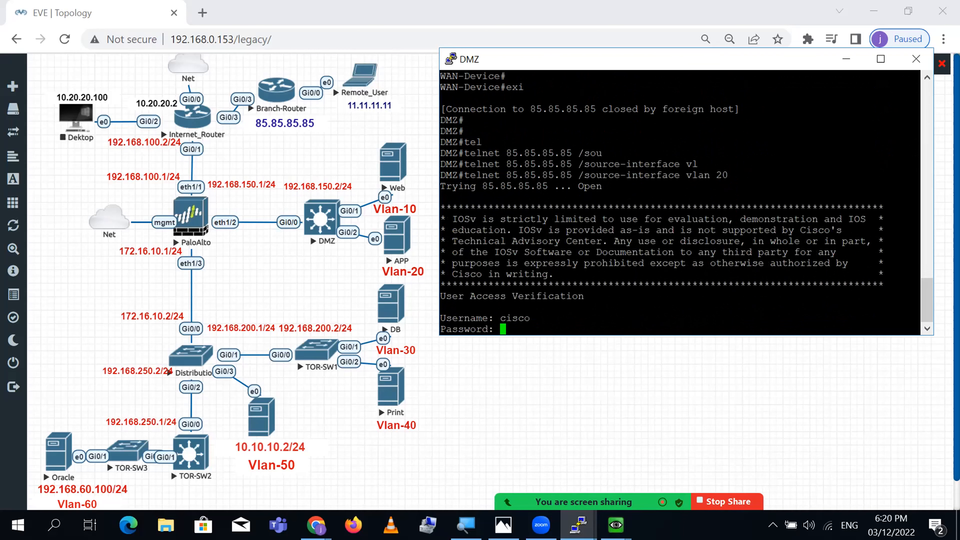
pyautogui.write('cisco')
pyautogui.press('Return')
pyautogui.press('Return')
pyautogui.press('Return')
pyautogui.press('Return')
pyautogui.press('Return')
pyautogui.press('Return')
pyautogui.press('Return')
pyautogui.press('Return')
pyautogui.press('Return')
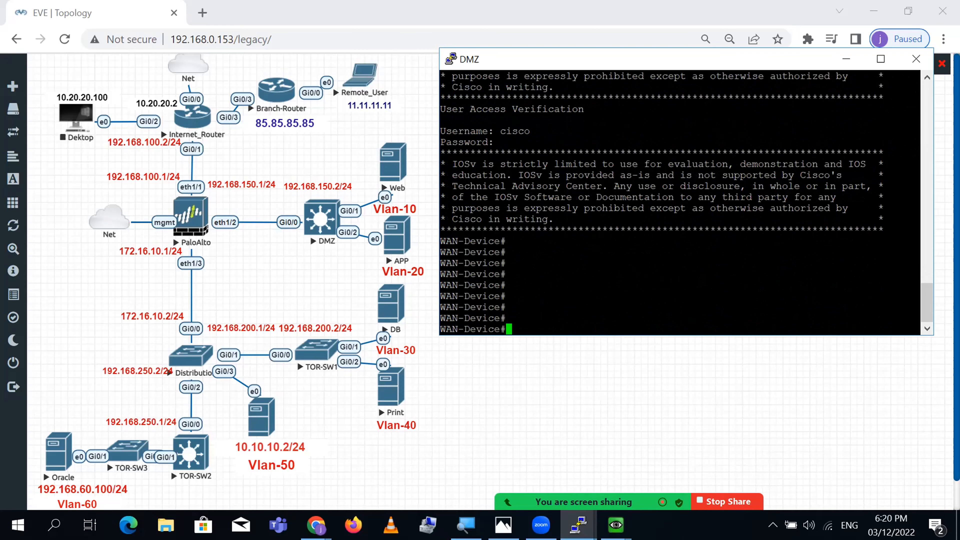
pyautogui.click(317, 526)
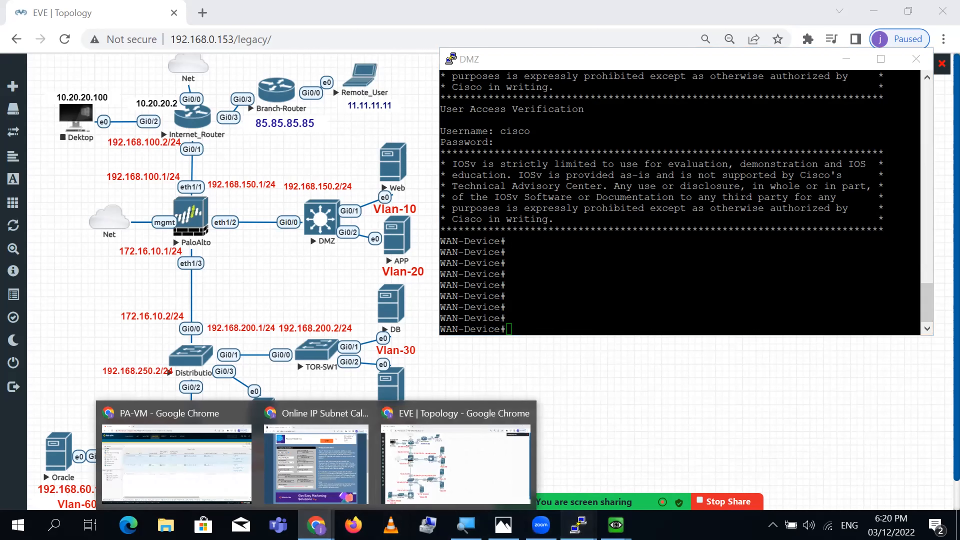
# - Rerun 'show session all' in the PA-VM terminal to refresh the session table
pyautogui.moveTo(578, 525)
pyautogui.click(723, 493)
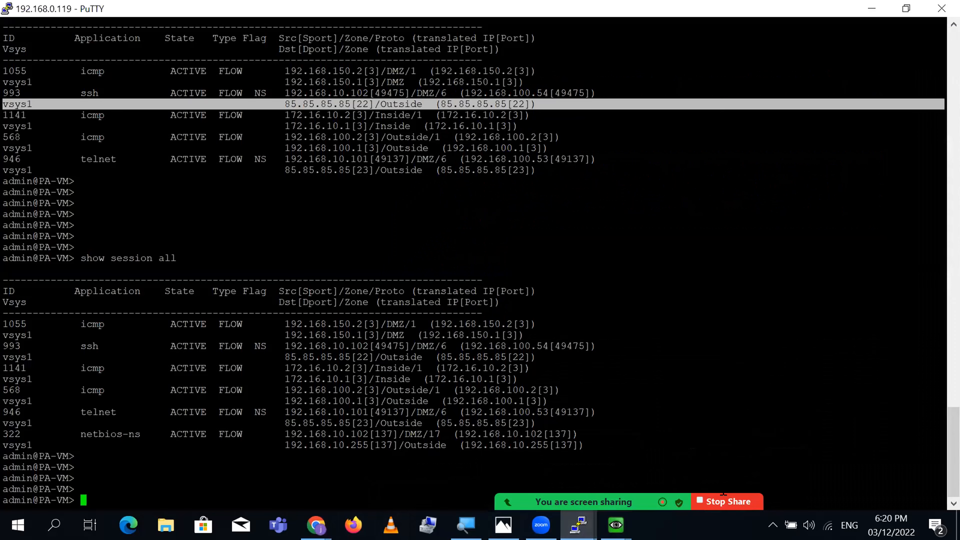
pyautogui.press('Up')
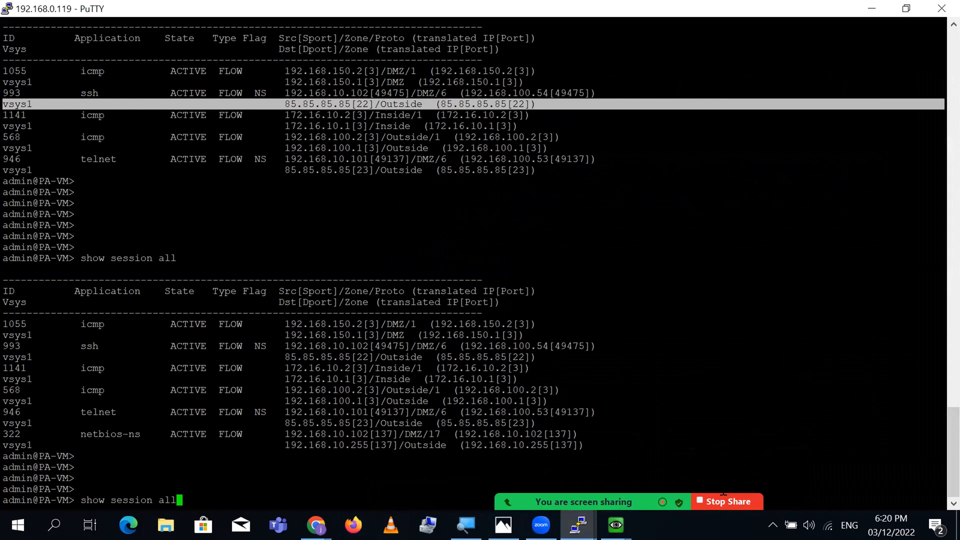
pyautogui.press('Return')
pyautogui.press('Return')
pyautogui.press('Return')
pyautogui.press('Return')
pyautogui.press('Return')
pyautogui.press('Return')
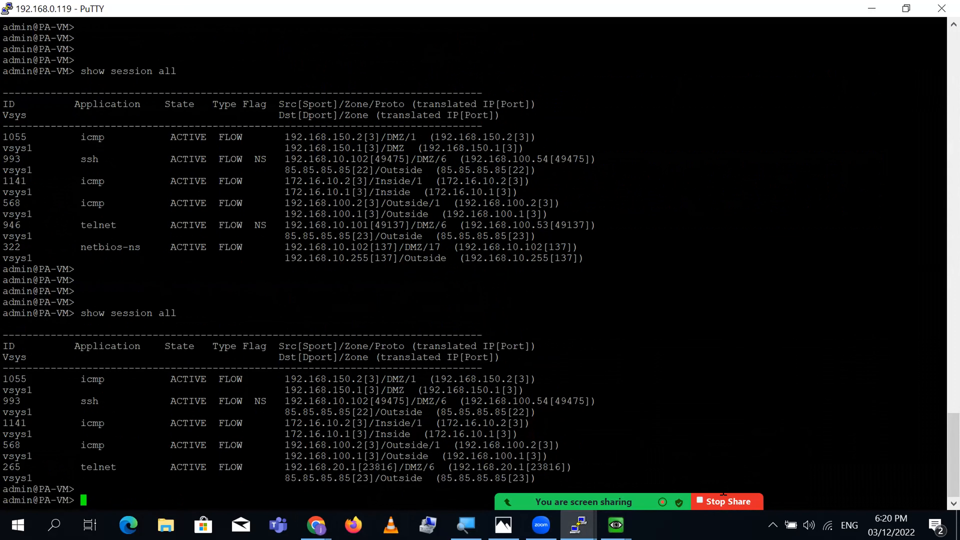
pyautogui.press('Return')
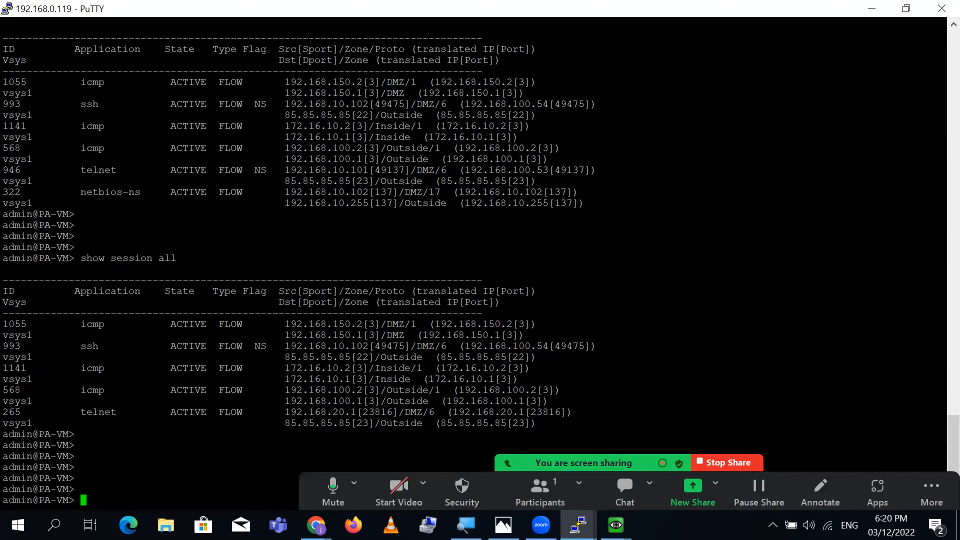
# - Highlight telnet session 265, comparing its empty flag column with the NS-flagged ssh row and session 946
pyautogui.tripleClick(101, 413)
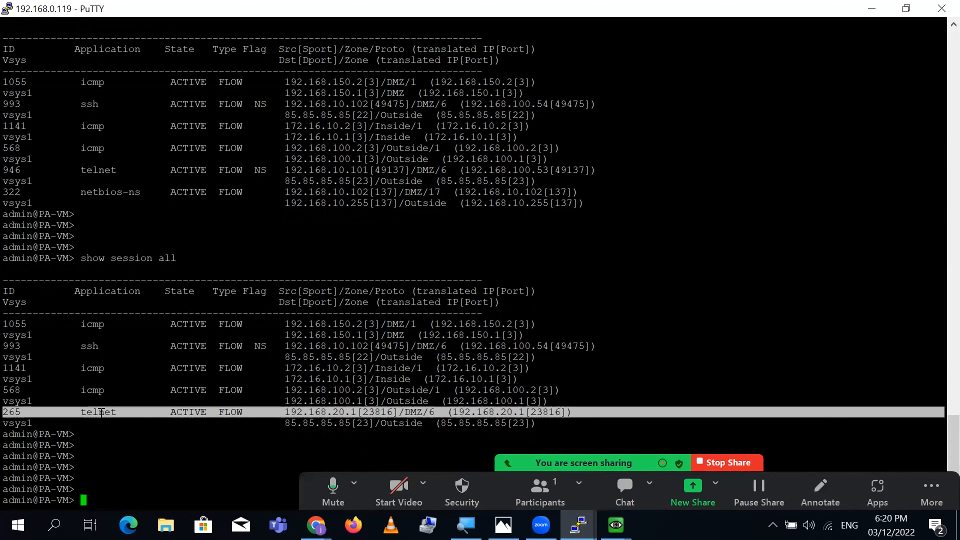
pyautogui.doubleClick(339, 412)
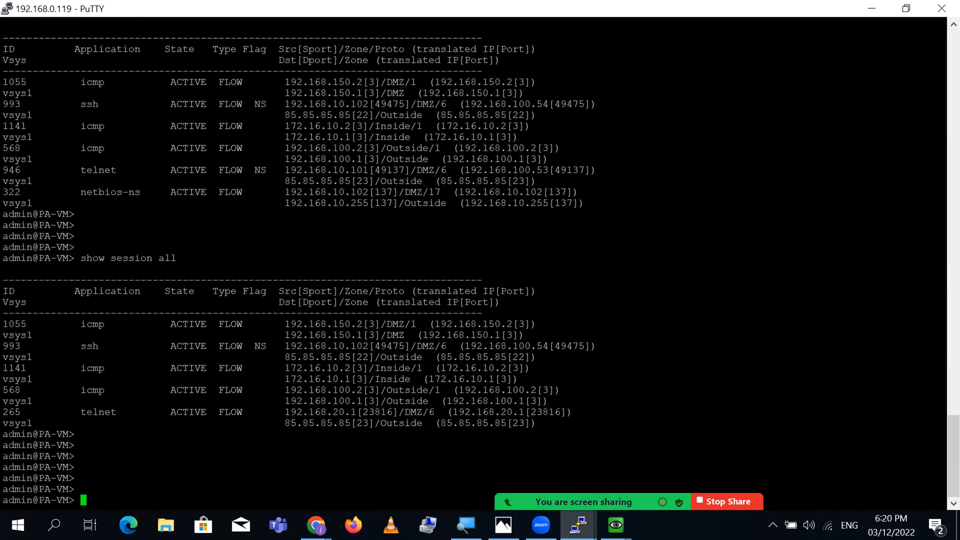
pyautogui.doubleClick(269, 412)
pyautogui.doubleClick(261, 346)
pyautogui.doubleClick(265, 412)
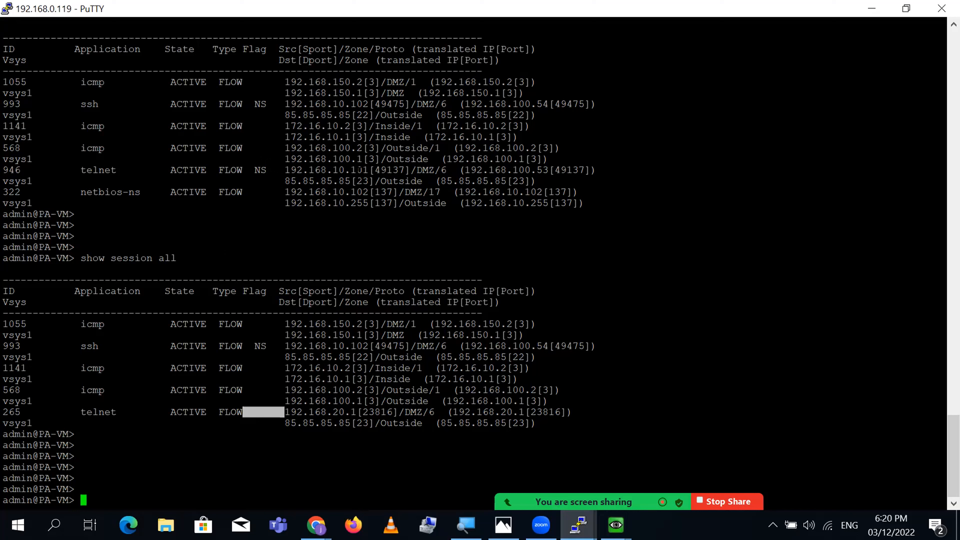
pyautogui.tripleClick(357, 170)
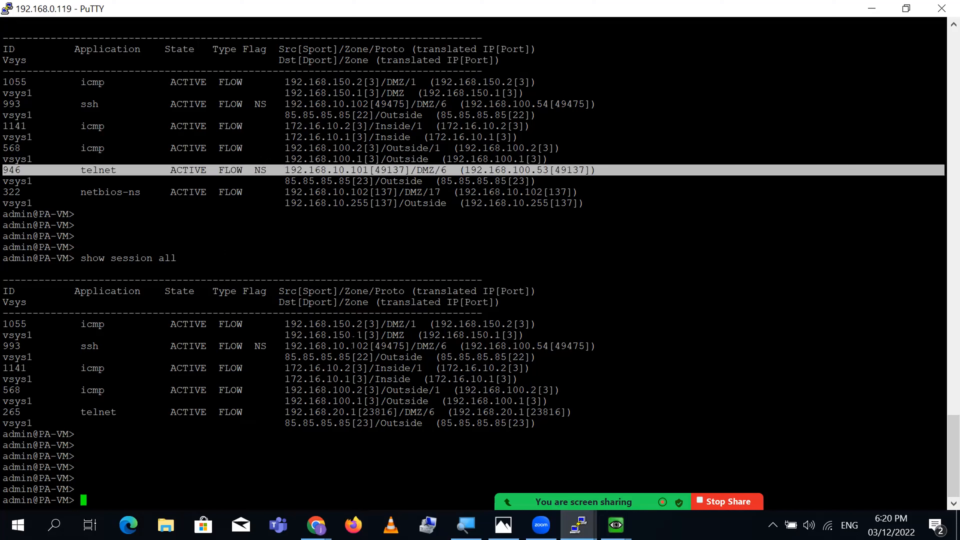
pyautogui.tripleClick(355, 345)
pyautogui.click(354, 344)
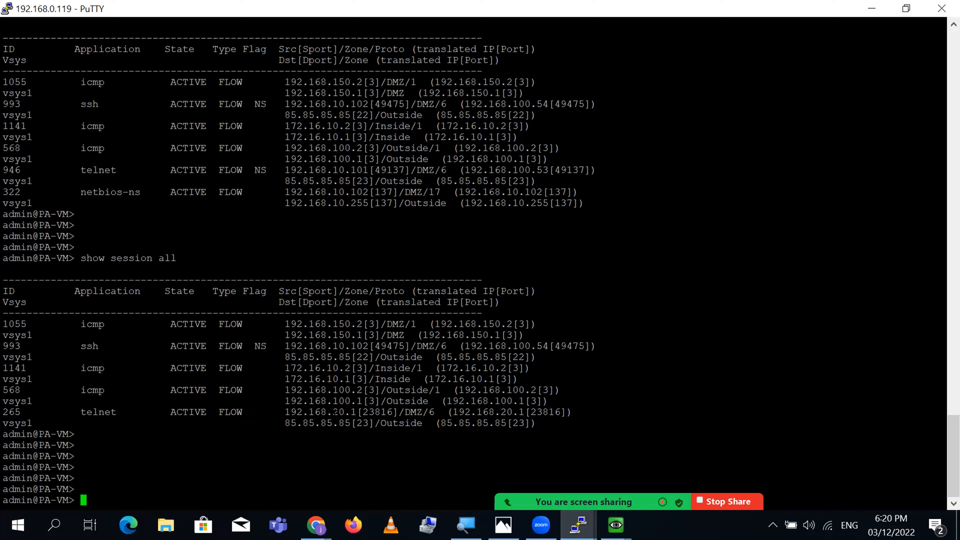
pyautogui.tripleClick(335, 412)
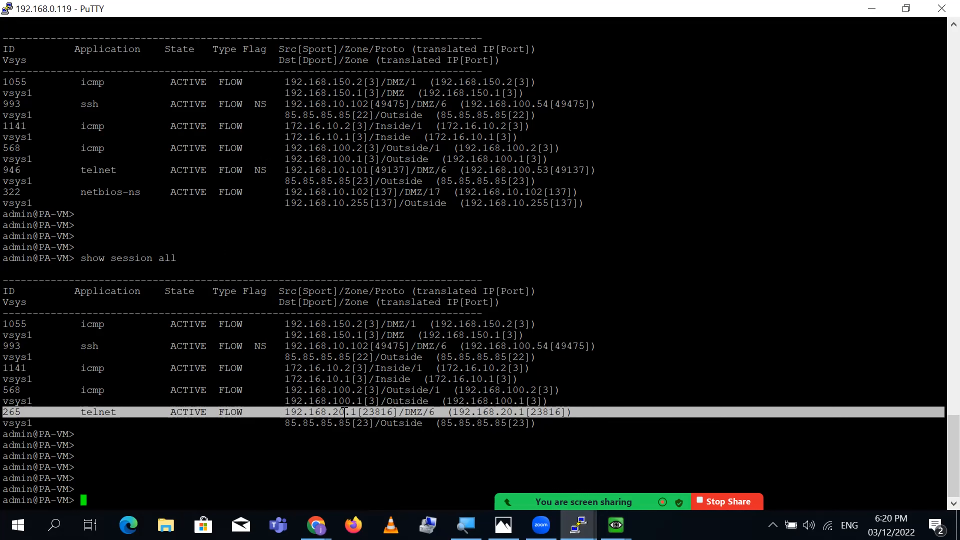
pyautogui.click(259, 413)
# - Mark session 265's untranslated source 192.168.20.1, port 23816 and destination 85.85.85.85
pyautogui.doubleClick(256, 413)
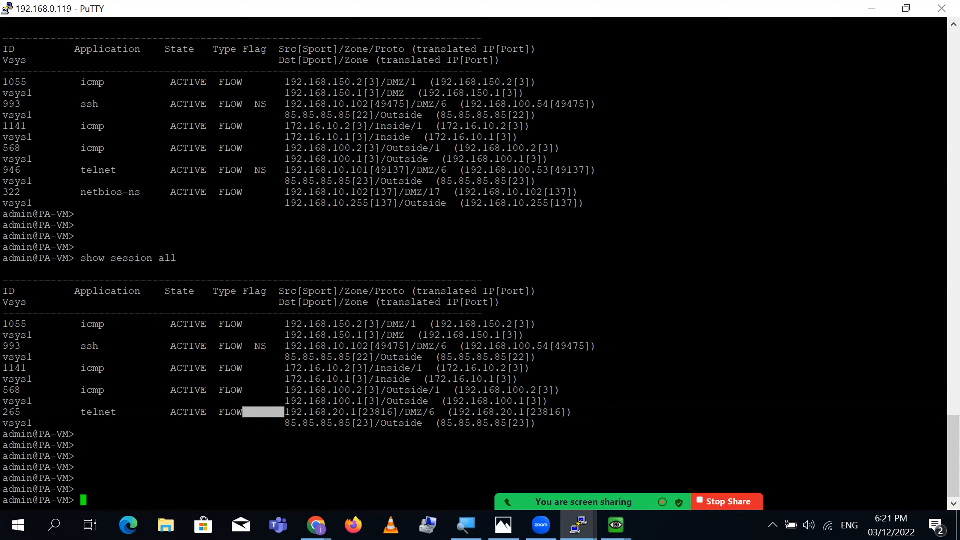
pyautogui.doubleClick(327, 412)
pyautogui.moveTo(352, 413); pyautogui.dragTo(356, 412)
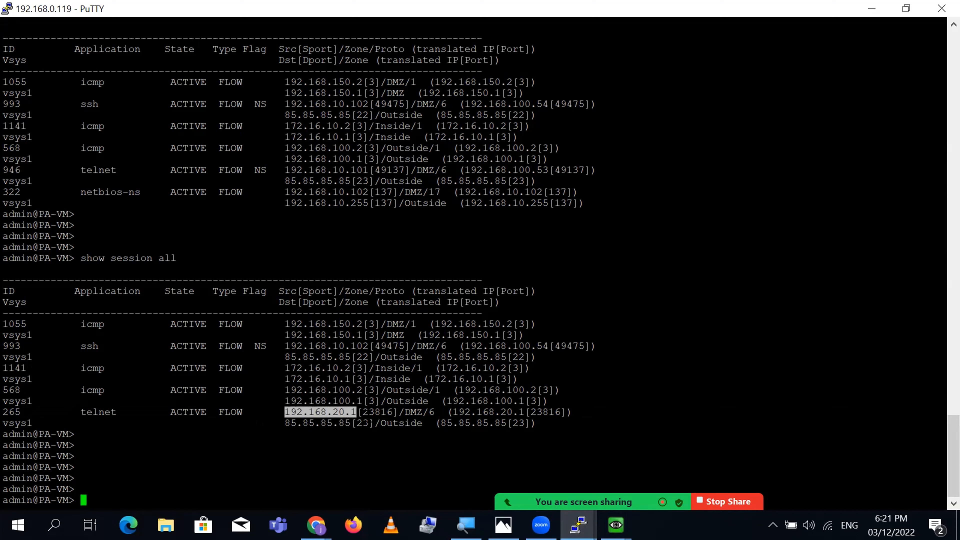
pyautogui.doubleClick(377, 413)
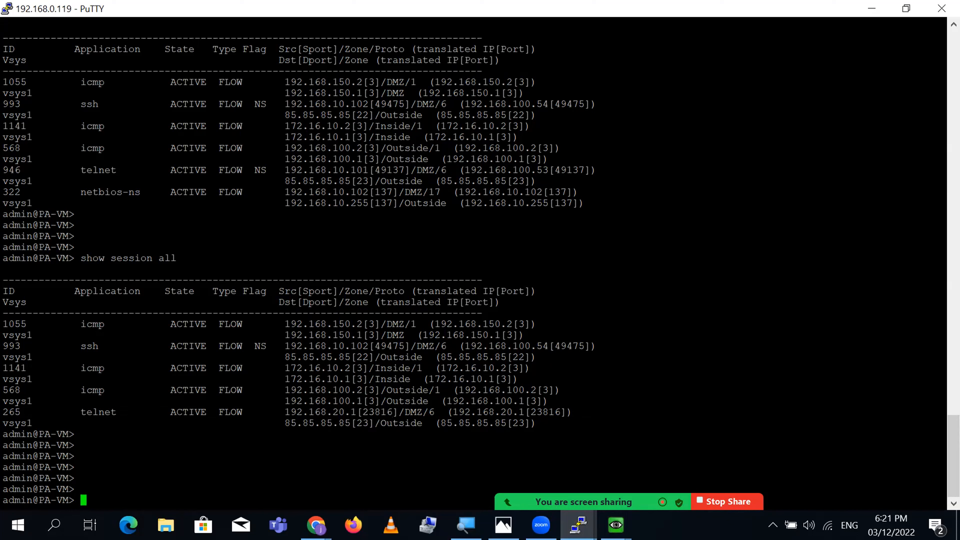
pyautogui.doubleClick(500, 413)
pyautogui.doubleClick(330, 422)
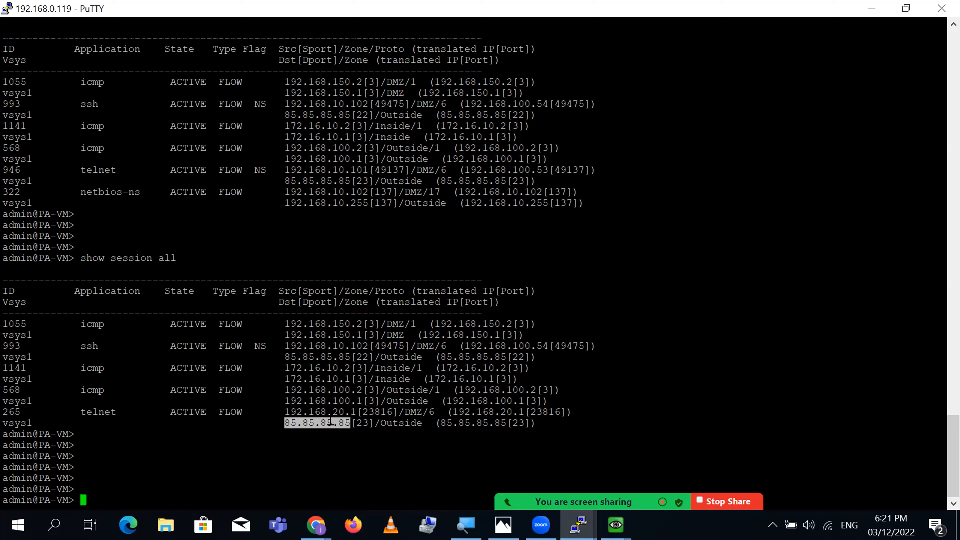
pyautogui.doubleClick(320, 413)
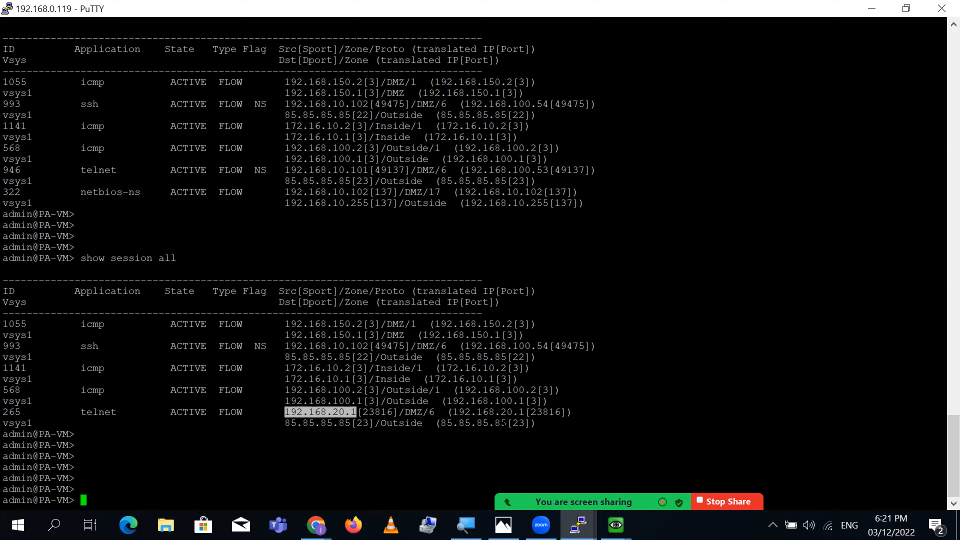
pyautogui.tripleClick(510, 412)
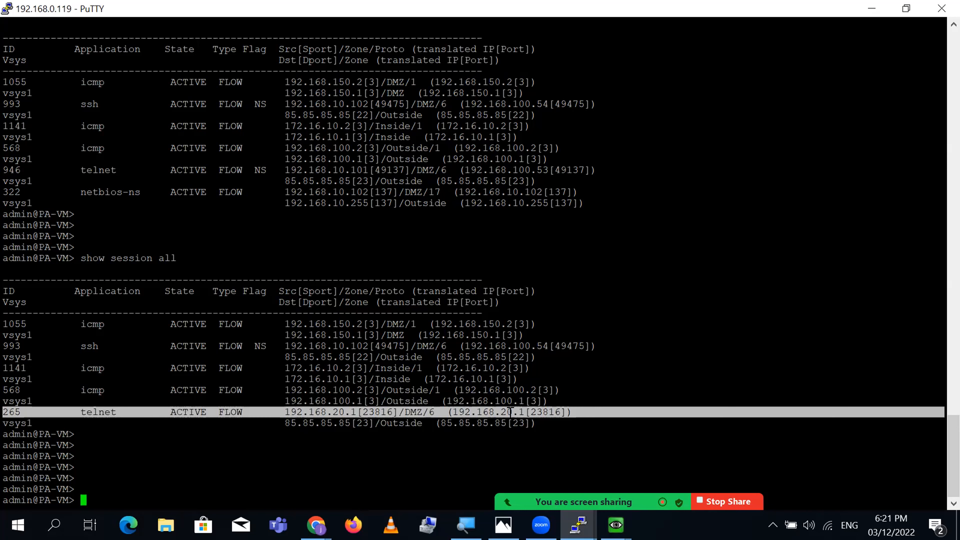
pyautogui.click(489, 414)
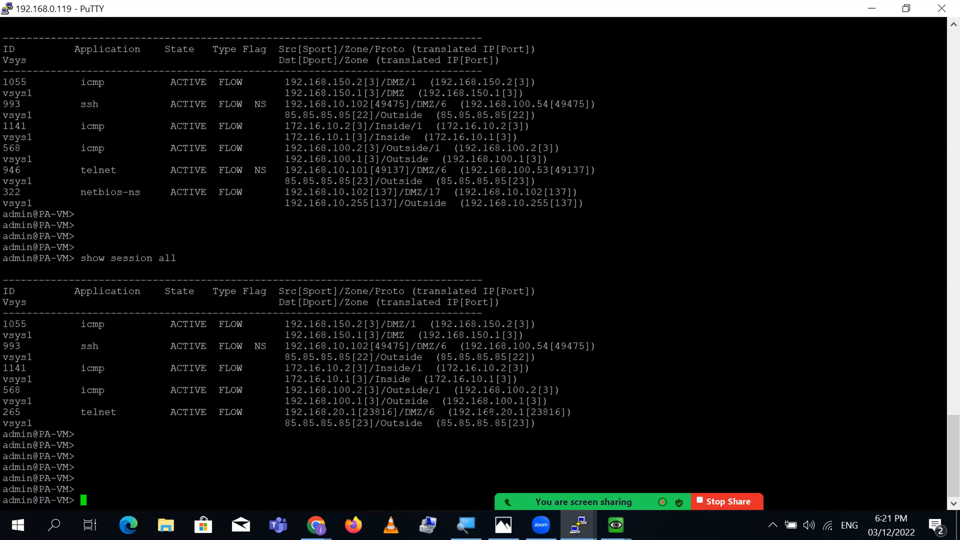
pyautogui.tripleClick(483, 412)
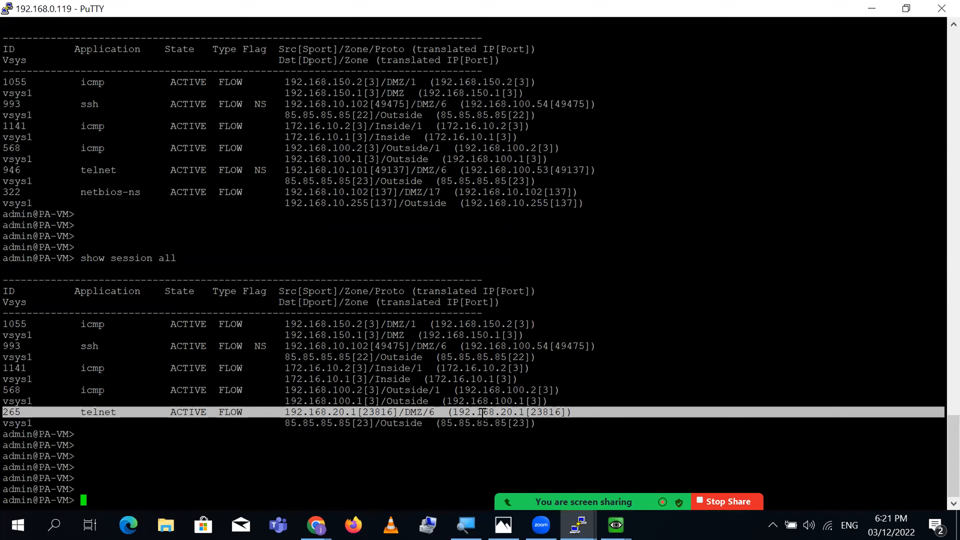
# - Shrink the PuTTY window, then on TOR-SW1 enter enable mode and run 'sh ip int bri | ex unas'
pyautogui.click(906, 8)
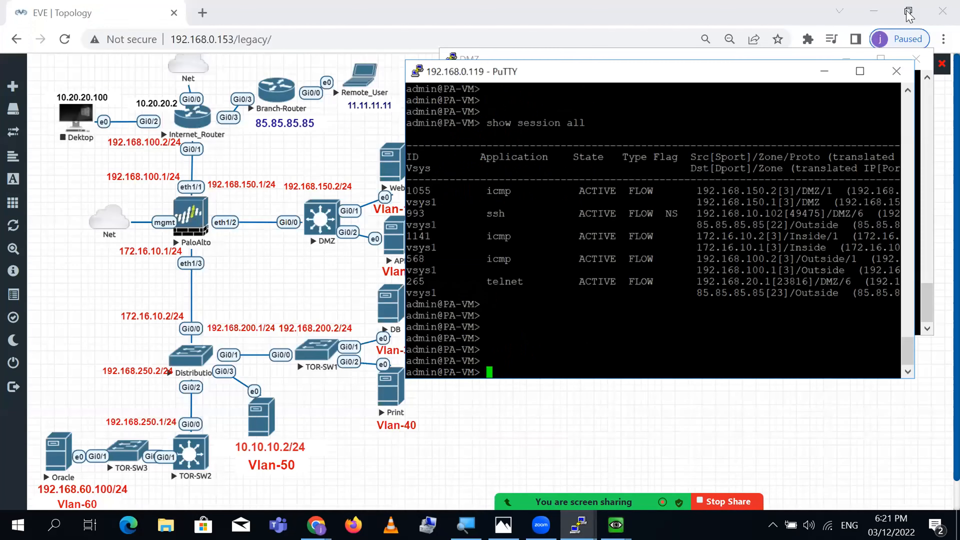
pyautogui.click(589, 381)
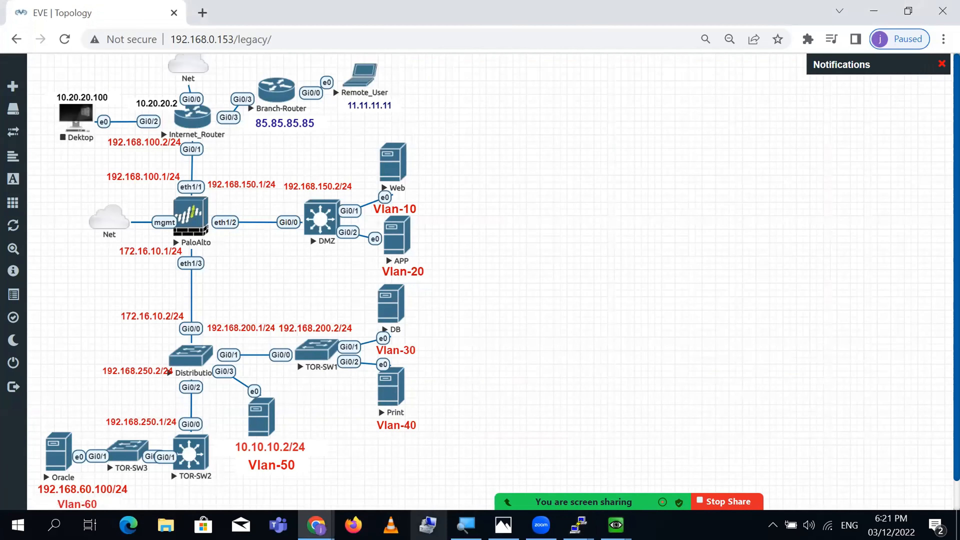
pyautogui.click(578, 525)
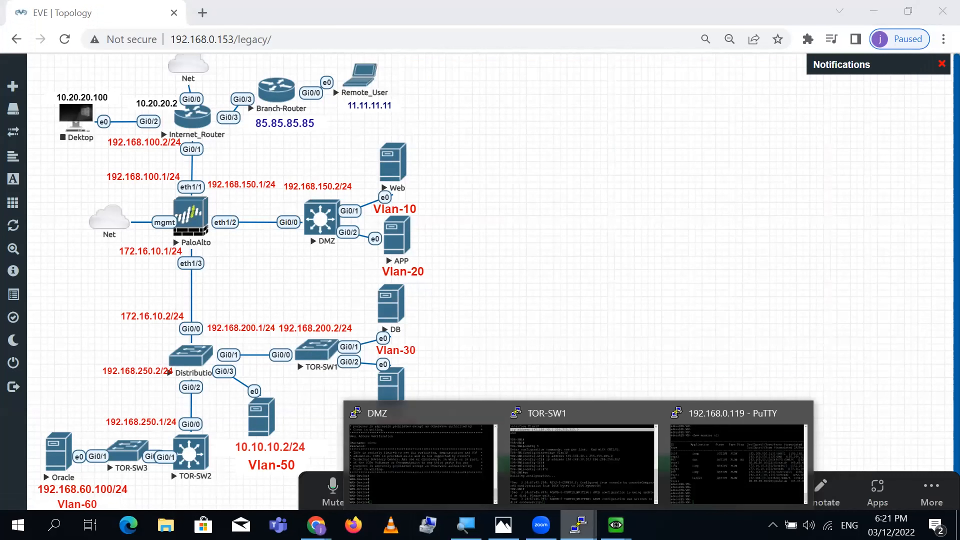
pyautogui.click(579, 456)
pyautogui.press('Return')
pyautogui.press('Return')
pyautogui.press('Return')
pyautogui.press('Return')
pyautogui.press('Return')
pyautogui.press('Return')
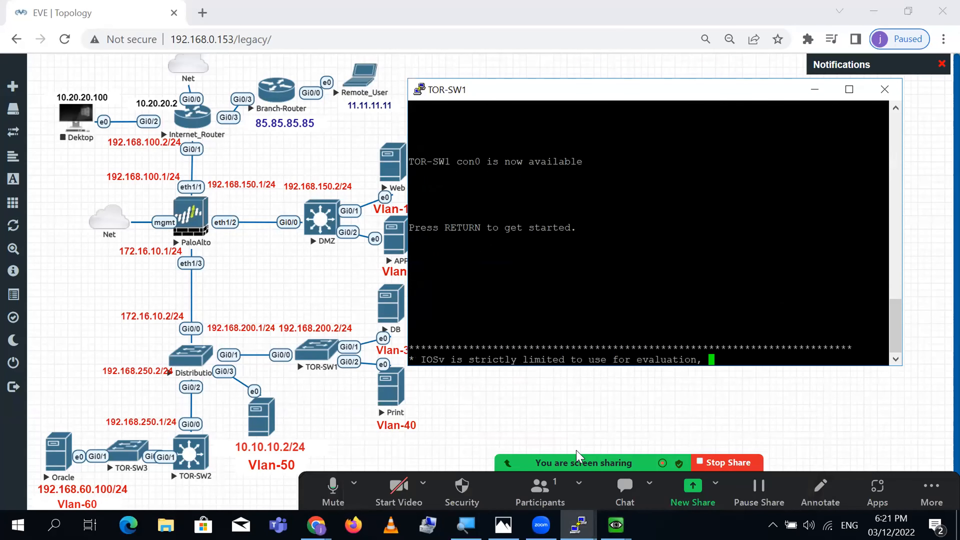
pyautogui.write('~en')
pyautogui.press('Return')
pyautogui.press('Return')
pyautogui.press('Return')
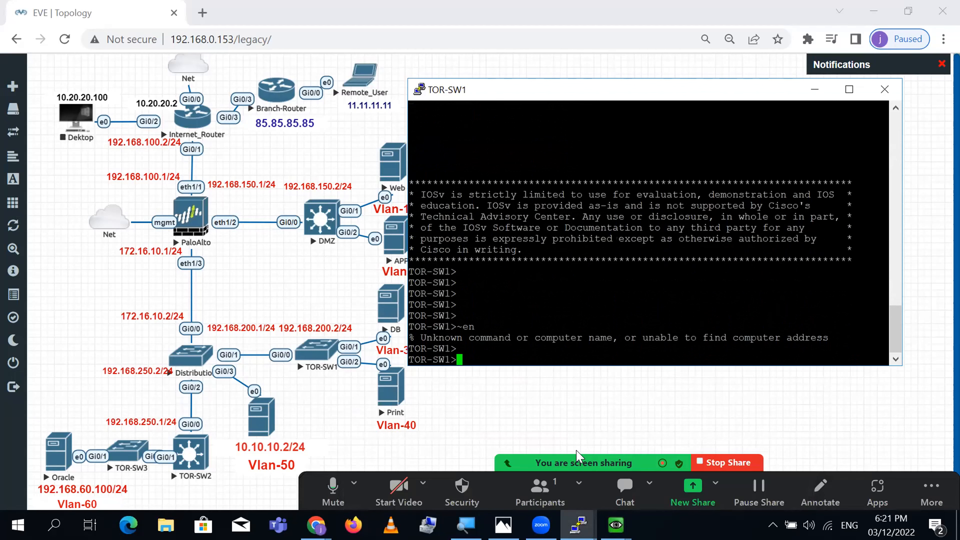
pyautogui.write('en')
pyautogui.press('Return')
pyautogui.write('sh ip in')
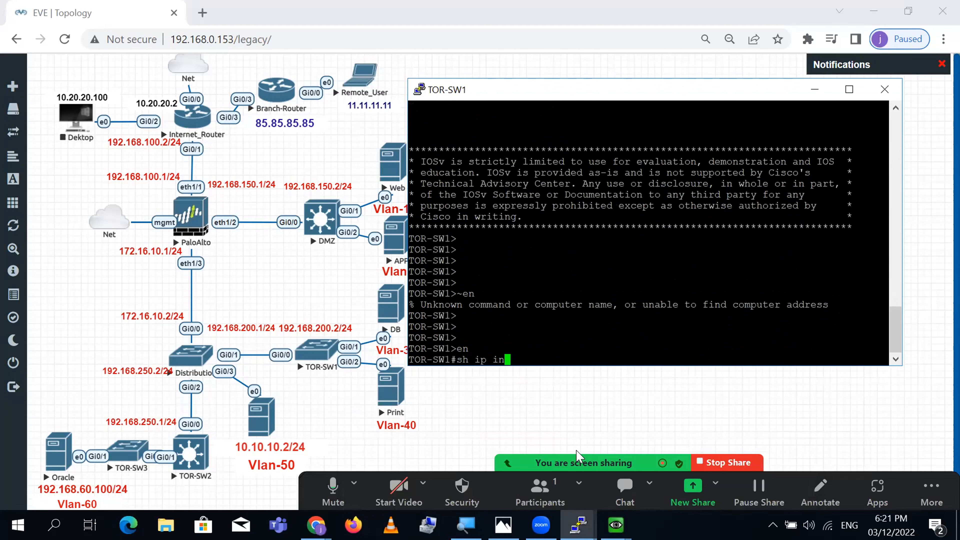
pyautogui.write('t bri | ex unas')
pyautogui.press('Return')
pyautogui.press('Return')
pyautogui.press('Return')
pyautogui.press('Return')
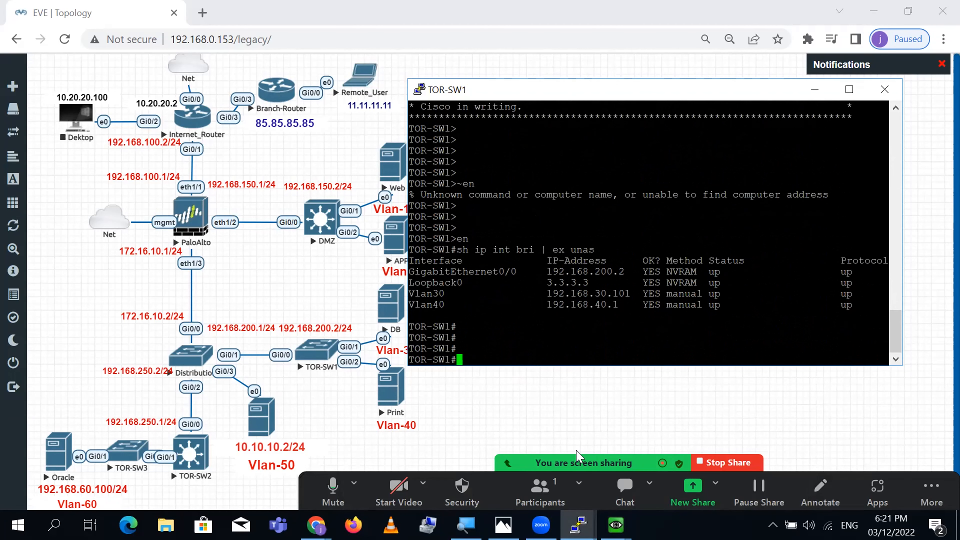
# - Telnet from TOR-SW1 to 85.85.85.85 with source-interface vlan 30 and log in with the device credentials
pyautogui.write('tel')
pyautogui.press('Tab')
pyautogui.write('85.85.85.85 /so')
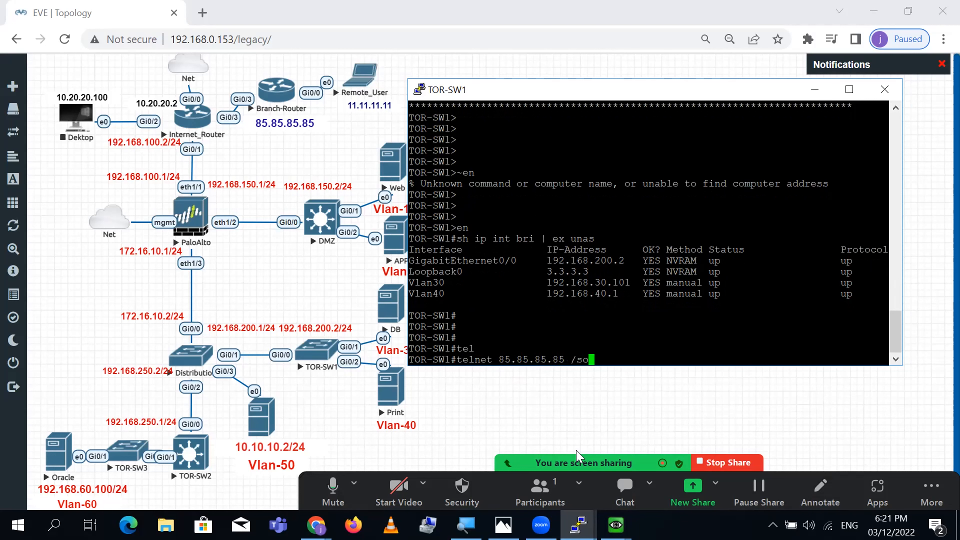
pyautogui.write('u')
pyautogui.press('Tab')
pyautogui.write('vl')
pyautogui.press('Tab')
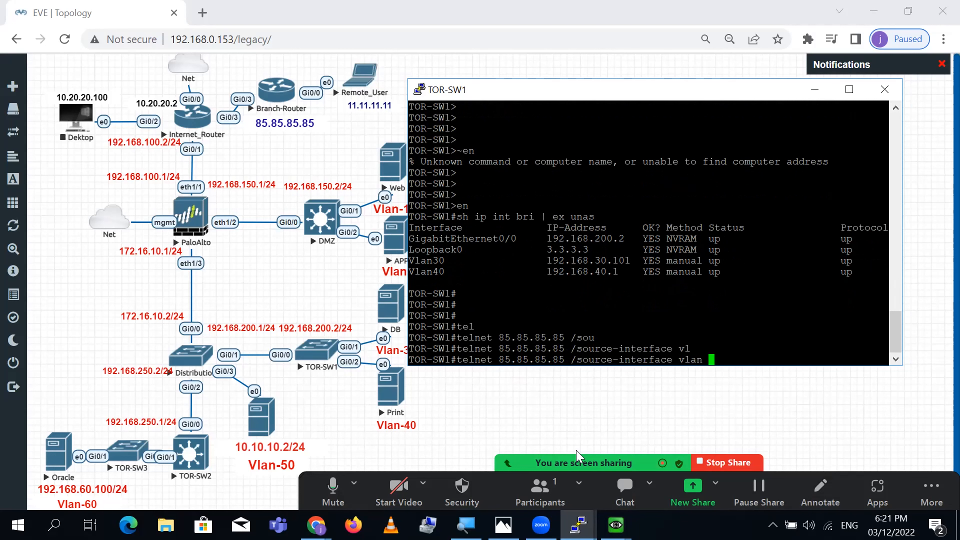
pyautogui.write('30')
pyautogui.press('Return')
pyautogui.write('cisco')
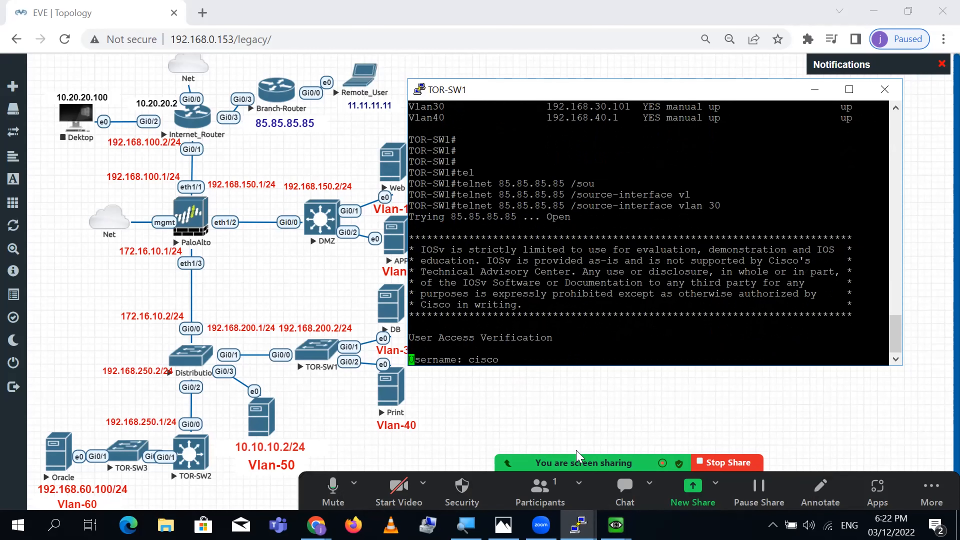
pyautogui.press('Return')
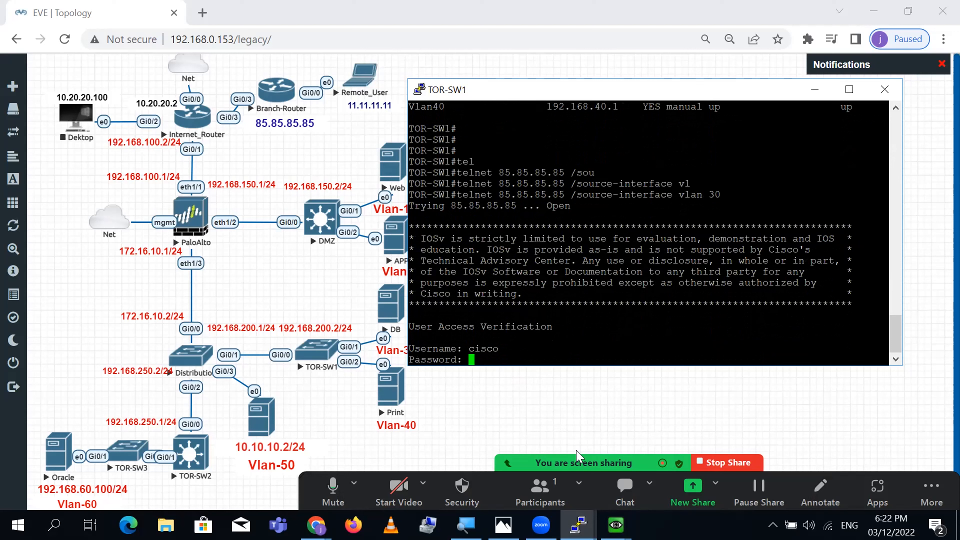
pyautogui.write('cisco')
pyautogui.press('Return')
pyautogui.press('Return')
pyautogui.press('Return')
pyautogui.press('Return')
pyautogui.press('Return')
pyautogui.press('Return')
pyautogui.press('Return')
pyautogui.press('Return')
pyautogui.press('Return')
# - List WAN-Device's interfaces and mark Gi0/3 with address 85.85.85.85
pyautogui.write('sh ip int bri | ex unas')
pyautogui.press('Return')
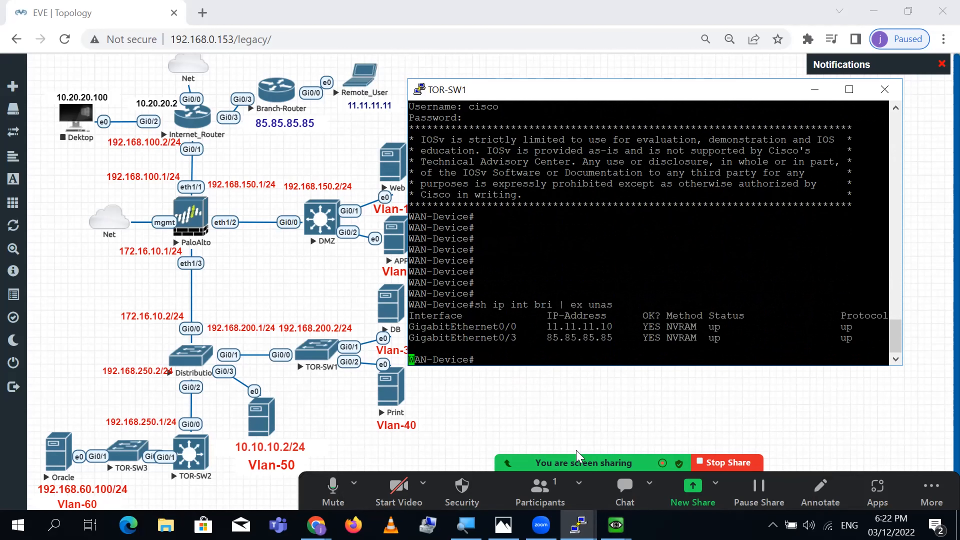
pyautogui.press('Return')
pyautogui.press('Return')
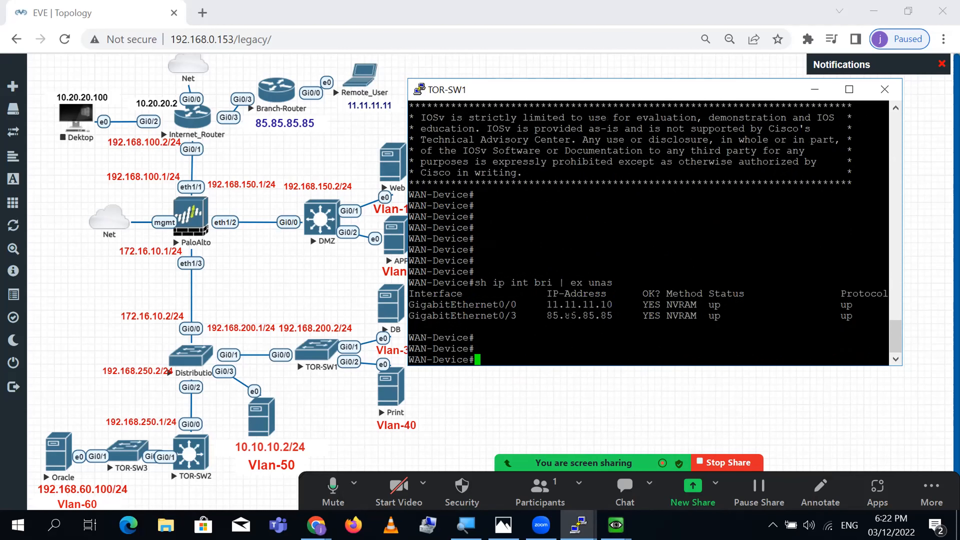
pyautogui.tripleClick(568, 315)
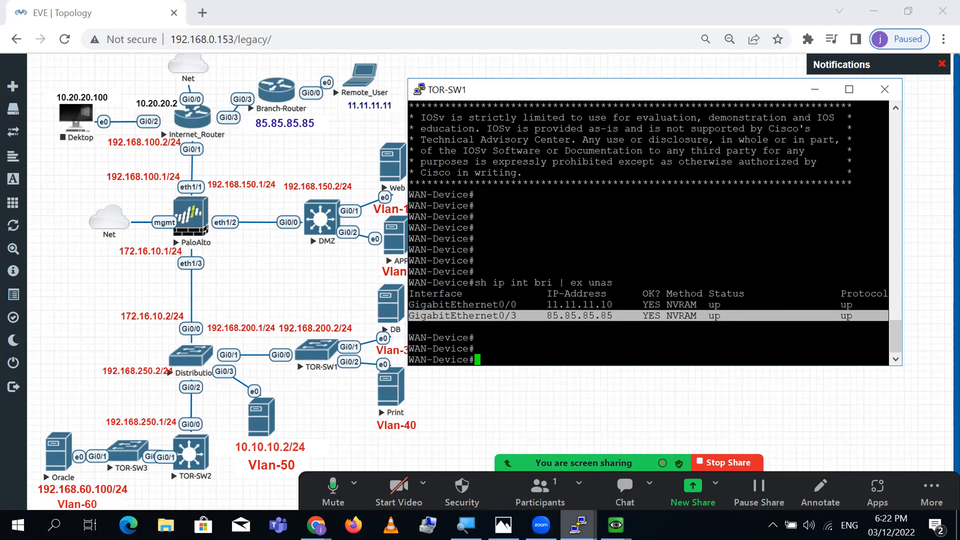
pyautogui.moveTo(578, 525)
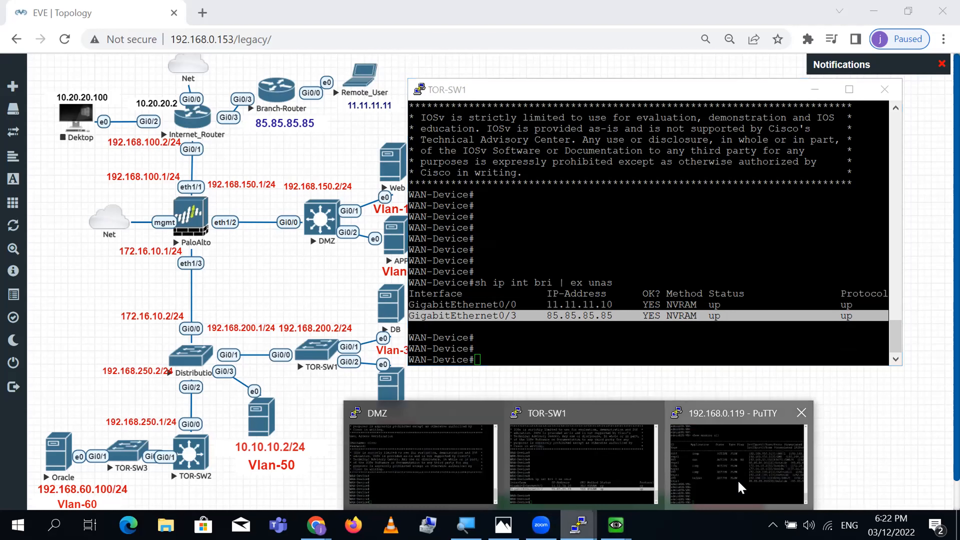
pyautogui.click(741, 488)
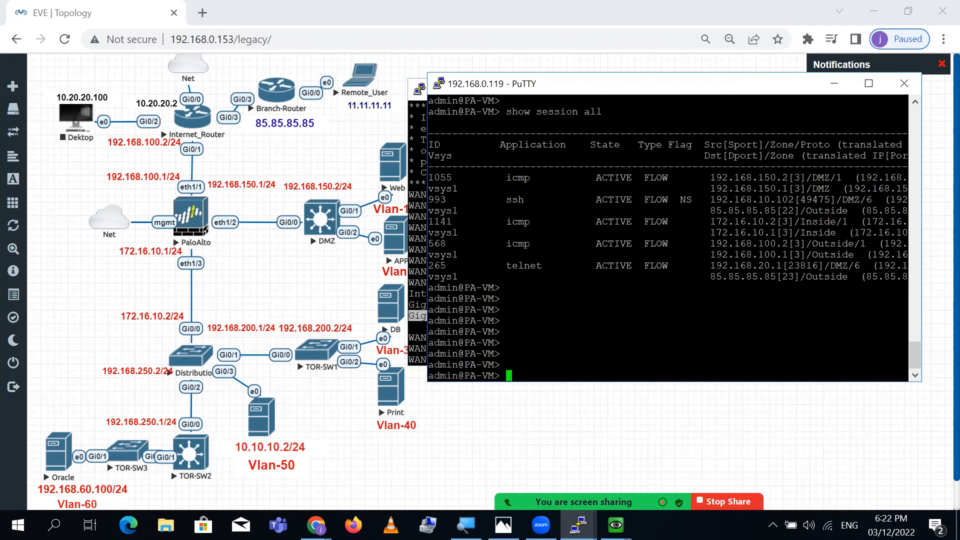
# - Maximize the PA-VM terminal and rerun the session table listing
pyautogui.click(869, 83)
pyautogui.press('Up')
pyautogui.press('Return')
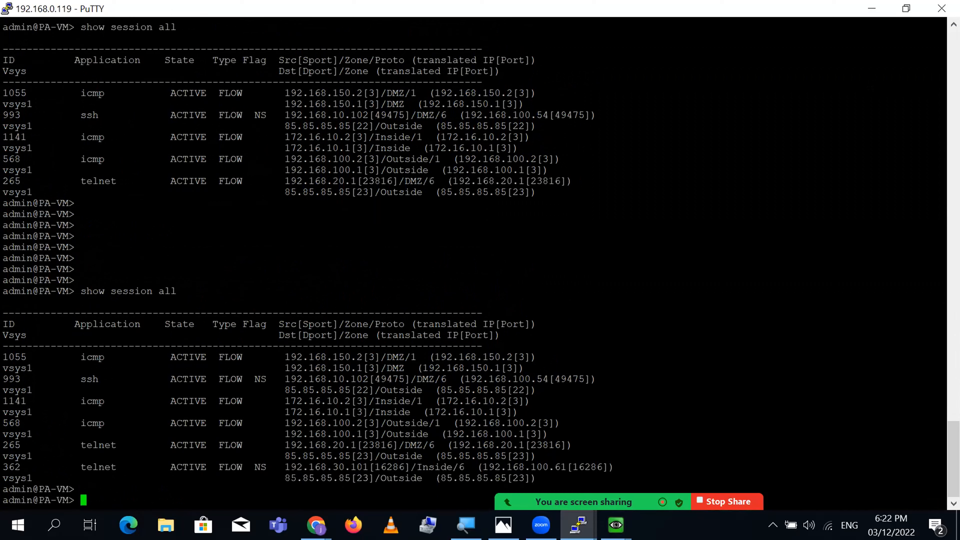
pyautogui.press('Return')
pyautogui.press('Return')
pyautogui.press('Return')
pyautogui.press('Return')
pyautogui.press('Return')
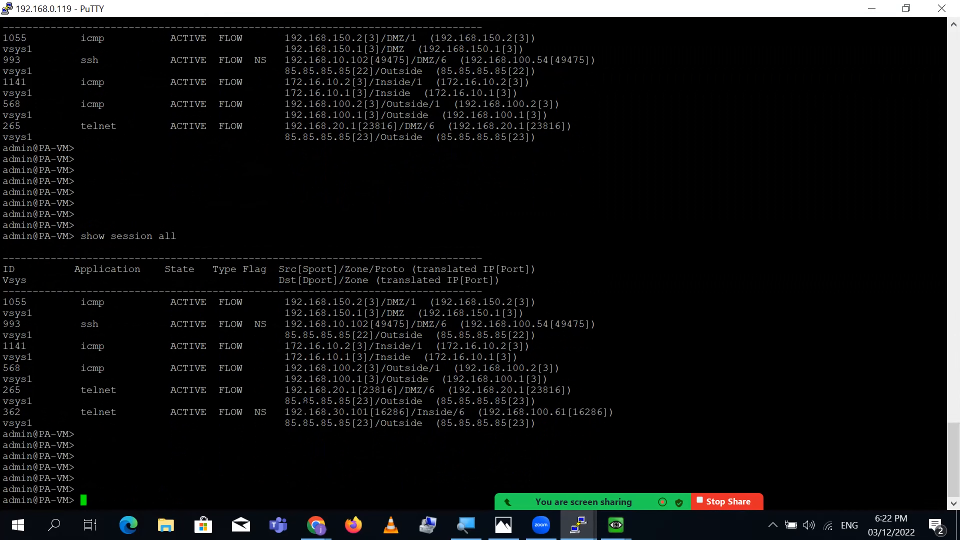
# - Mark session 362's source 192.168.30.101, NS flag, Inside zone, translated 192.168.100.61 and destination 85.85.85.85:23
pyautogui.tripleClick(335, 413)
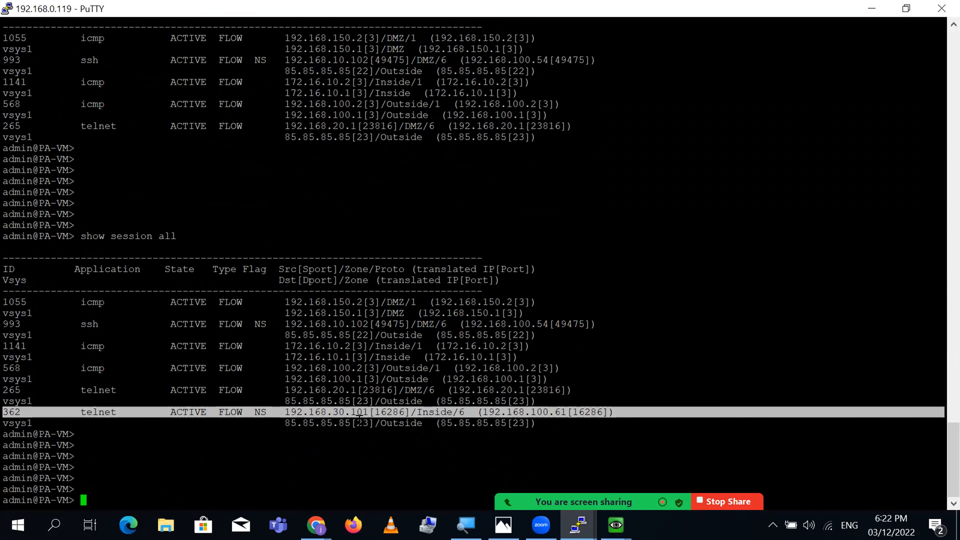
pyautogui.doubleClick(350, 412)
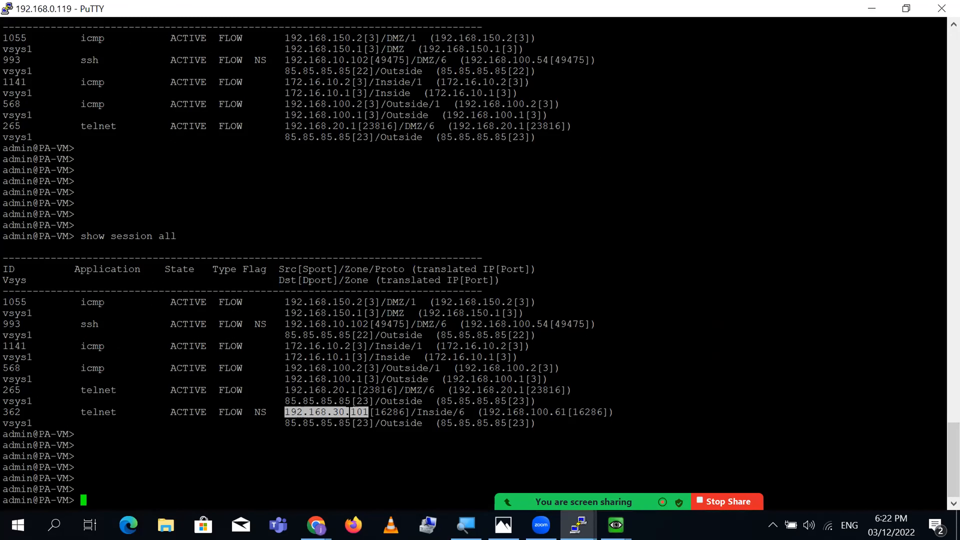
pyautogui.doubleClick(260, 412)
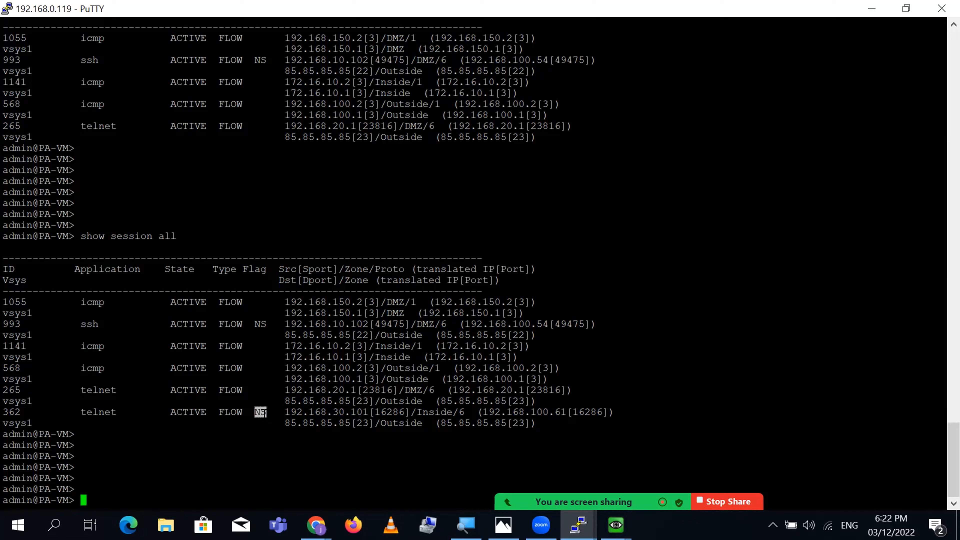
pyautogui.doubleClick(346, 414)
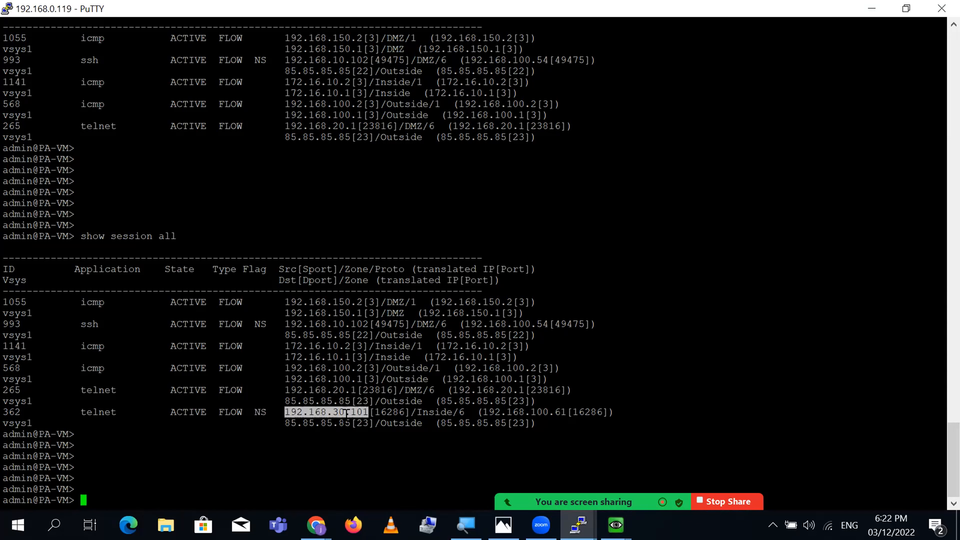
pyautogui.doubleClick(395, 412)
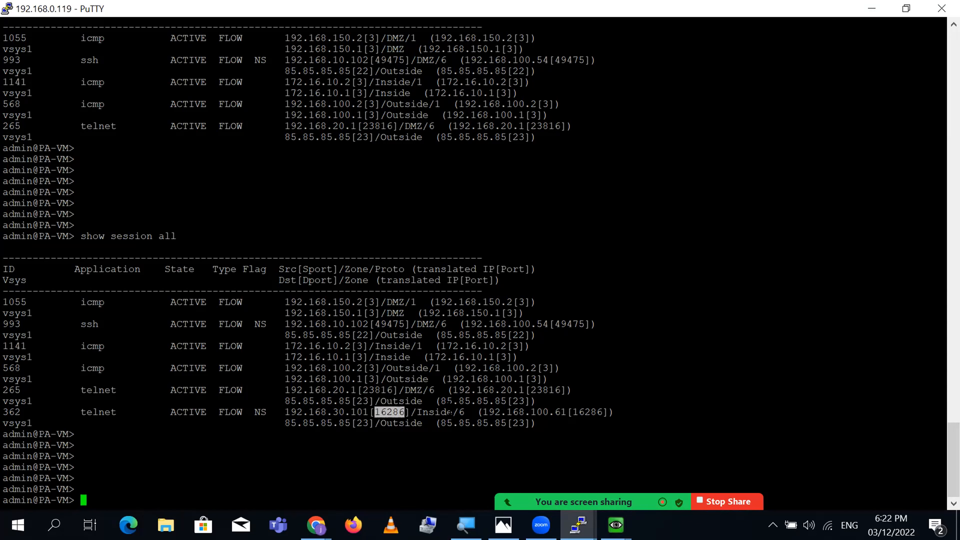
pyautogui.doubleClick(443, 413)
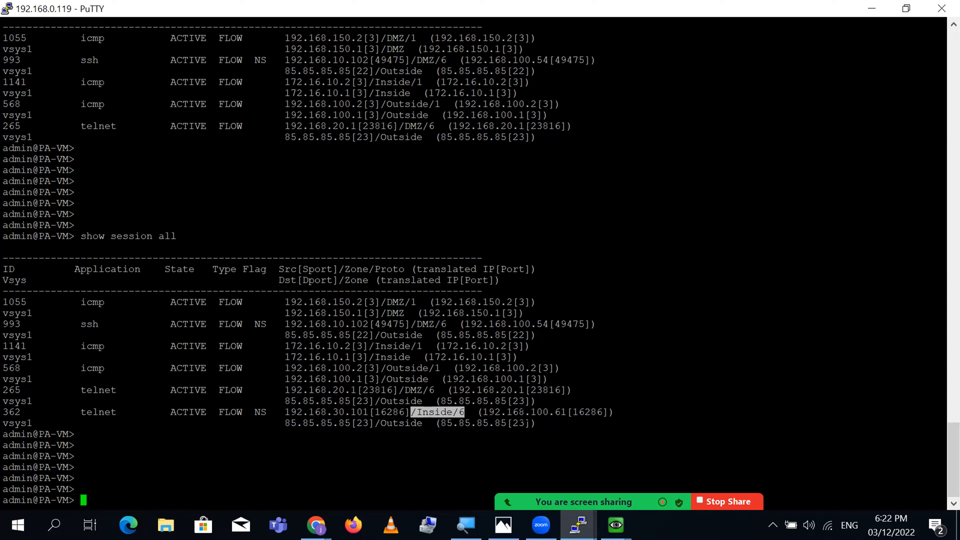
pyautogui.doubleClick(530, 413)
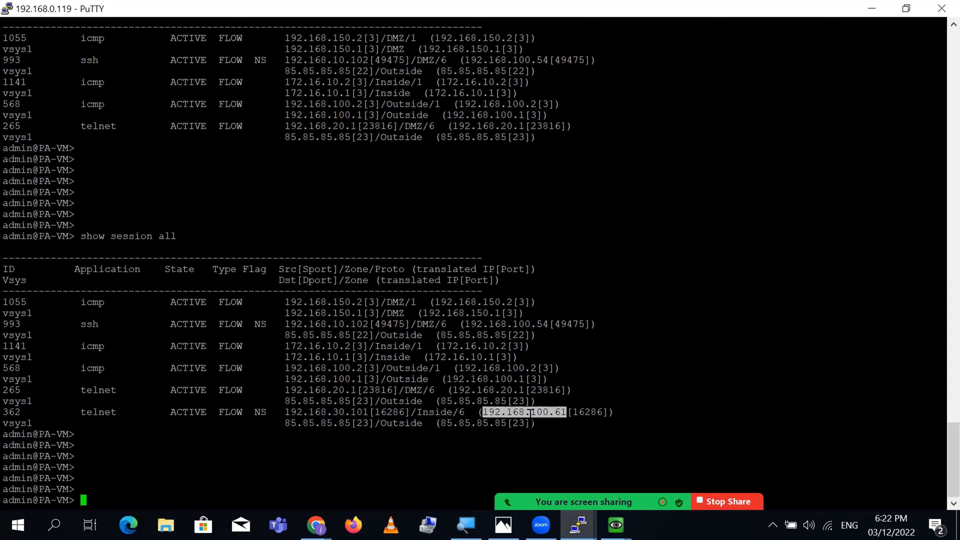
pyautogui.doubleClick(601, 412)
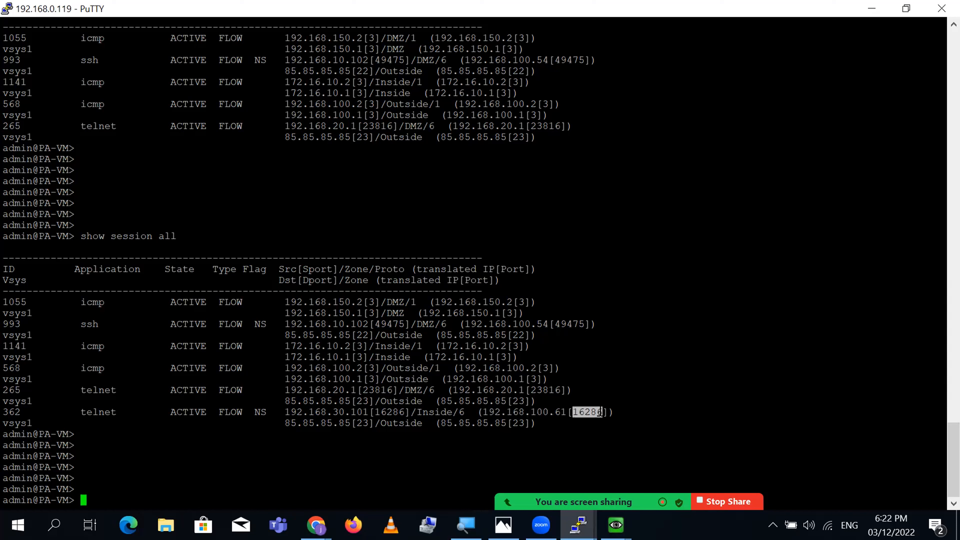
pyautogui.doubleClick(342, 423)
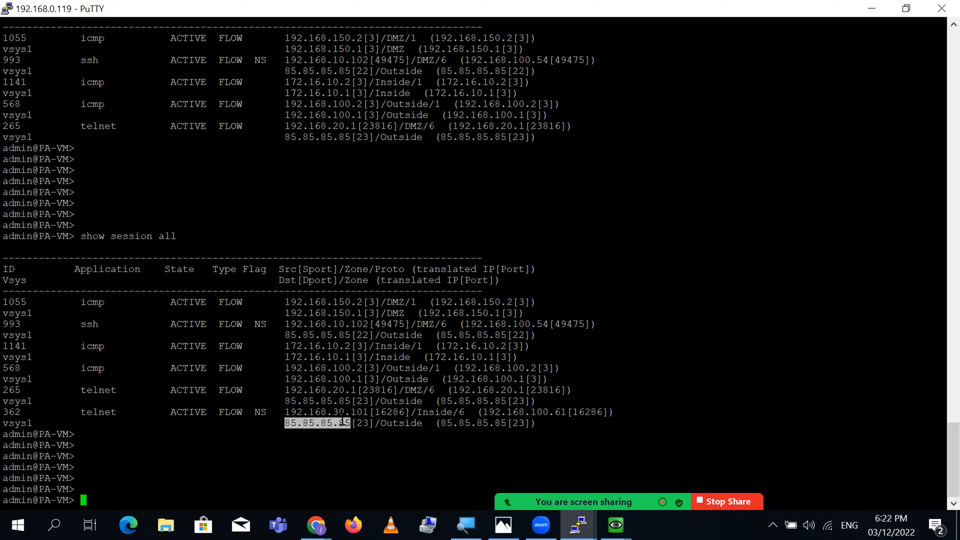
pyautogui.doubleClick(359, 423)
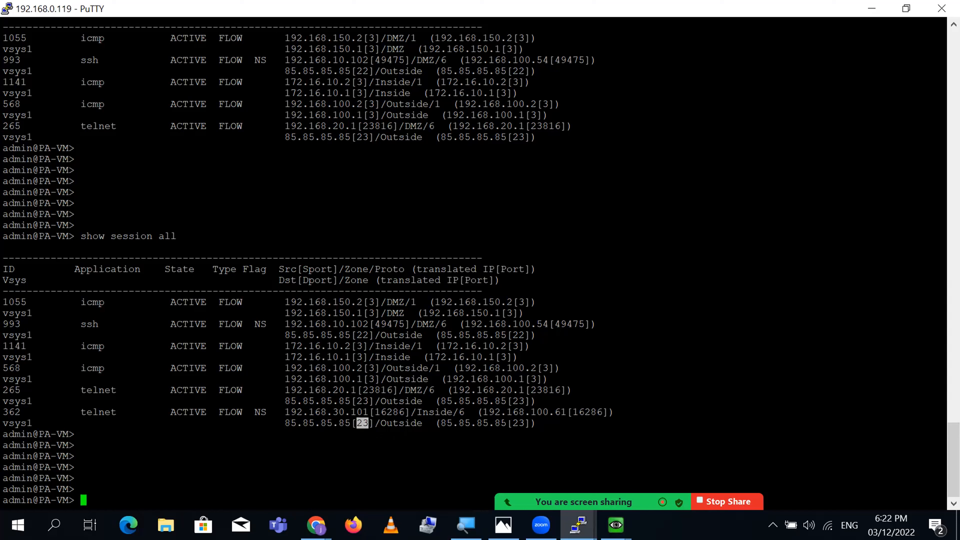
pyautogui.tripleClick(514, 423)
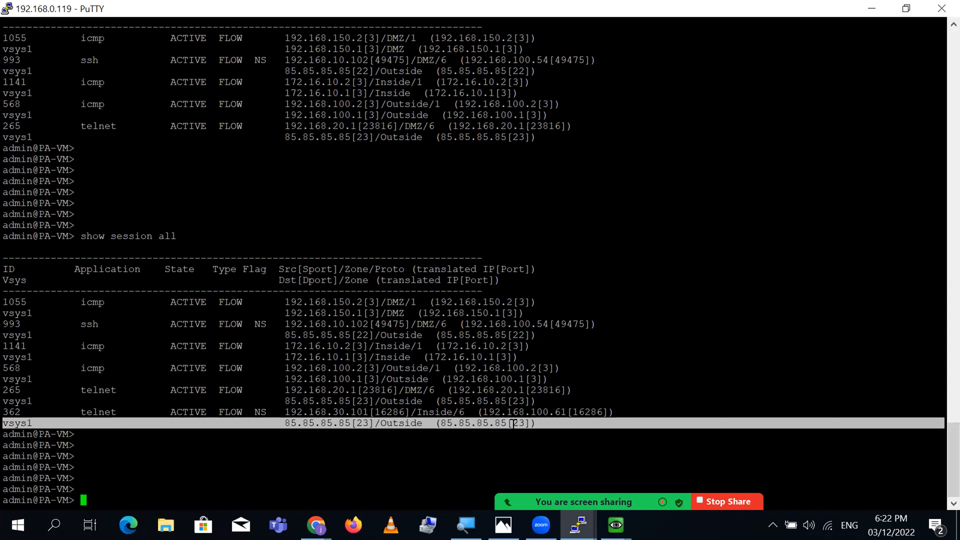
pyautogui.click(316, 525)
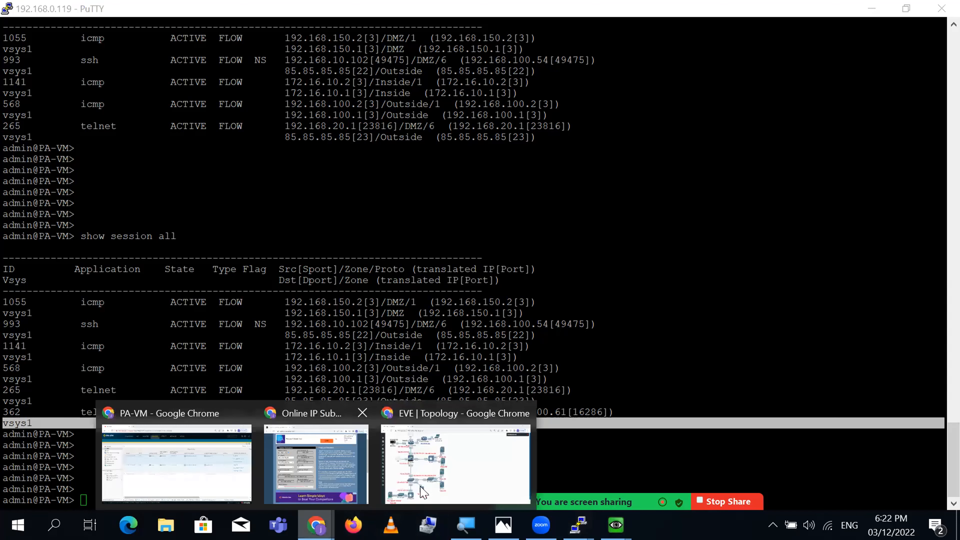
# - On the EVE-NG DB server console, start an SSH connection to 85.85.85.85
pyautogui.click(423, 492)
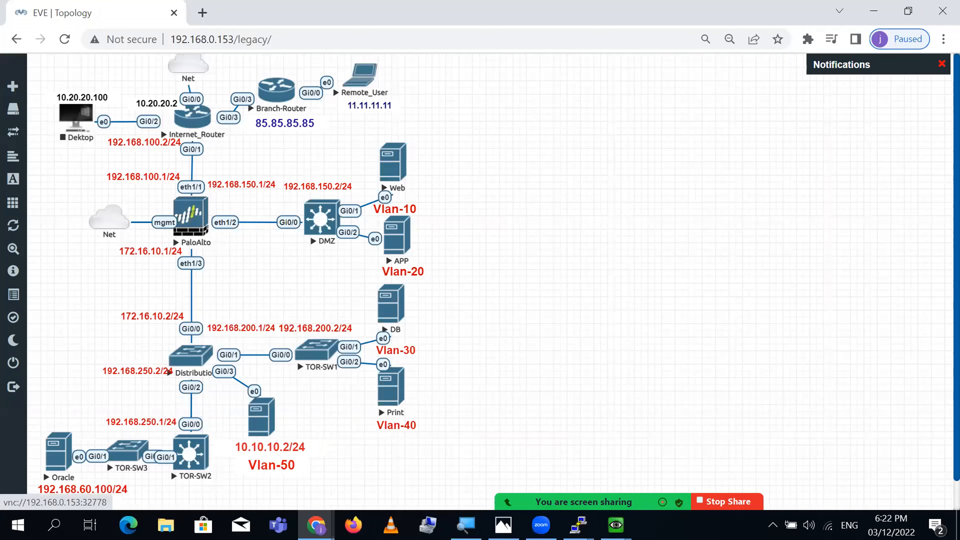
pyautogui.click(676, 482)
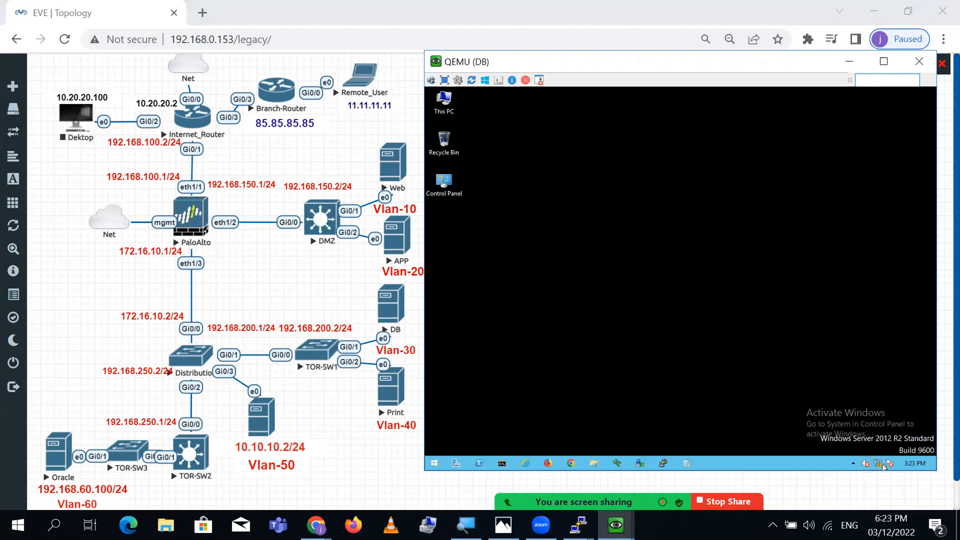
pyautogui.click(665, 464)
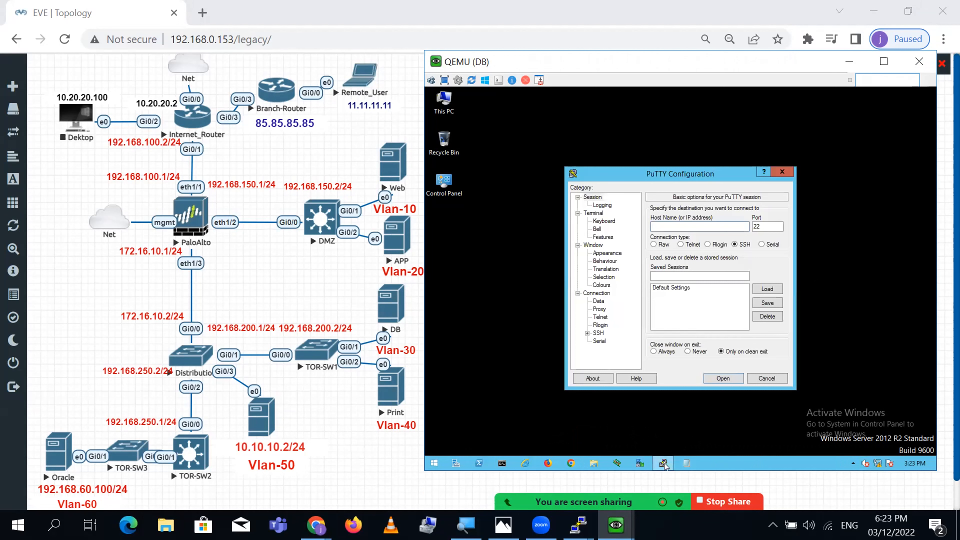
pyautogui.write('85.85.85.85')
pyautogui.press('Return')
# - Log in and run 'sh ip int bri | ex unas', showing 11.11.11.10 and 85.85.85.85 up
pyautogui.write('cisco')
pyautogui.press('Return')
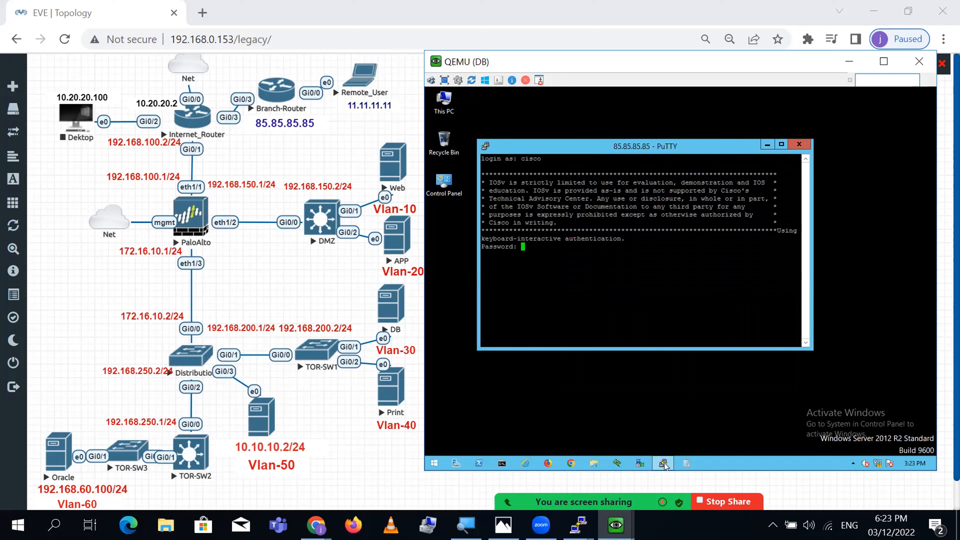
pyautogui.write('cisco')
pyautogui.press('Return')
pyautogui.press('Return')
pyautogui.press('Return')
pyautogui.press('Return')
pyautogui.press('Return')
pyautogui.write('sh i')
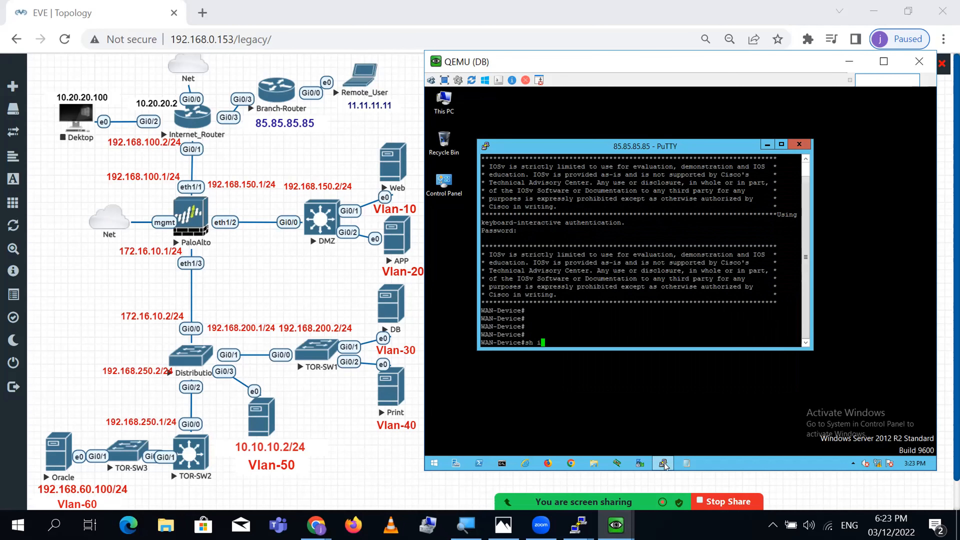
pyautogui.write('p int bro | ex unas')
pyautogui.press('Return')
pyautogui.write('sh i')
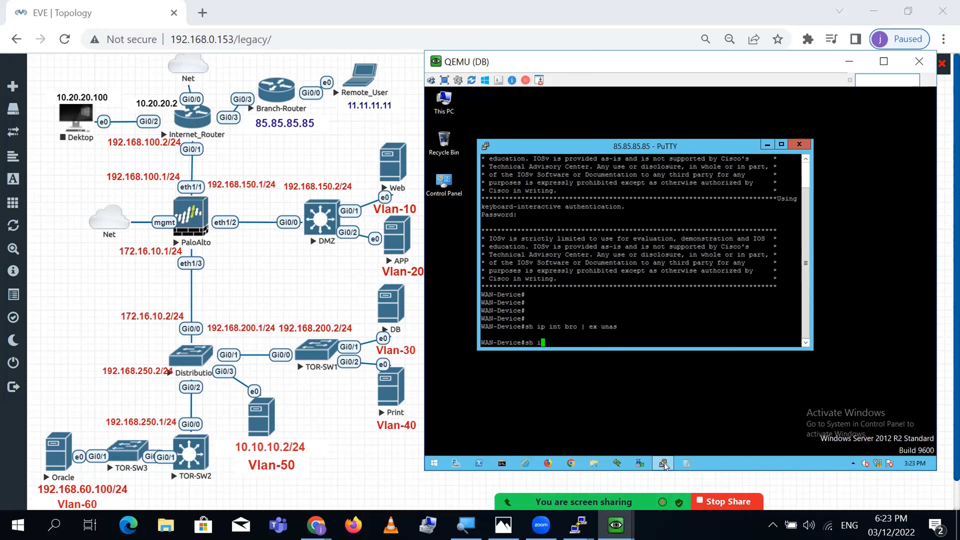
pyautogui.press('BackSpace')
pyautogui.write('ip int bri | ex unas')
pyautogui.press('Return')
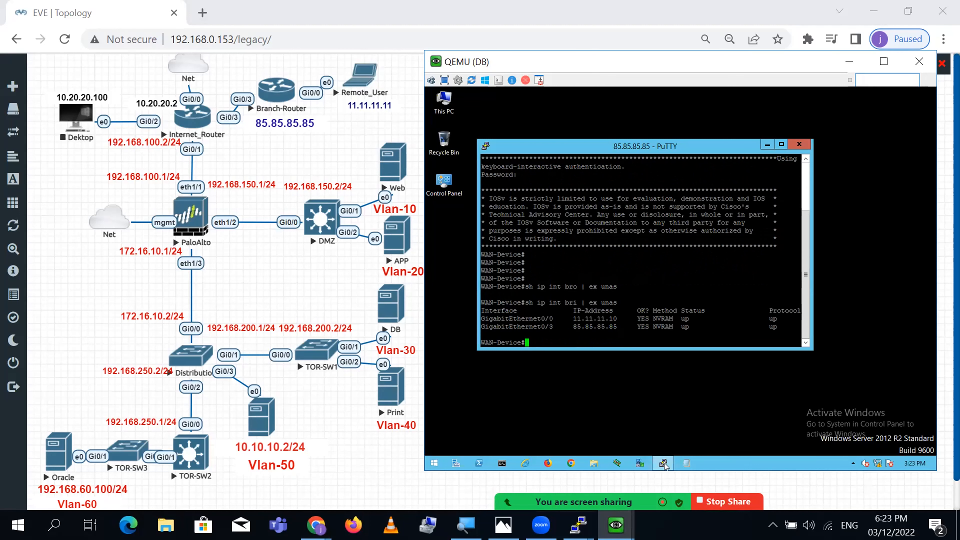
pyautogui.press('Return')
pyautogui.press('Return')
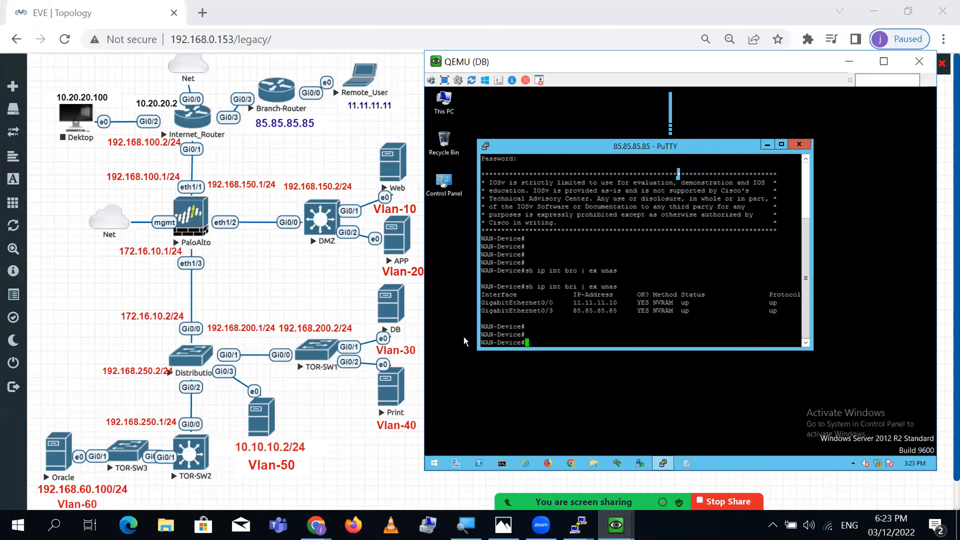
# - Rerun the session listing on the PA-VM command line
pyautogui.moveTo(578, 525)
pyautogui.click(735, 452)
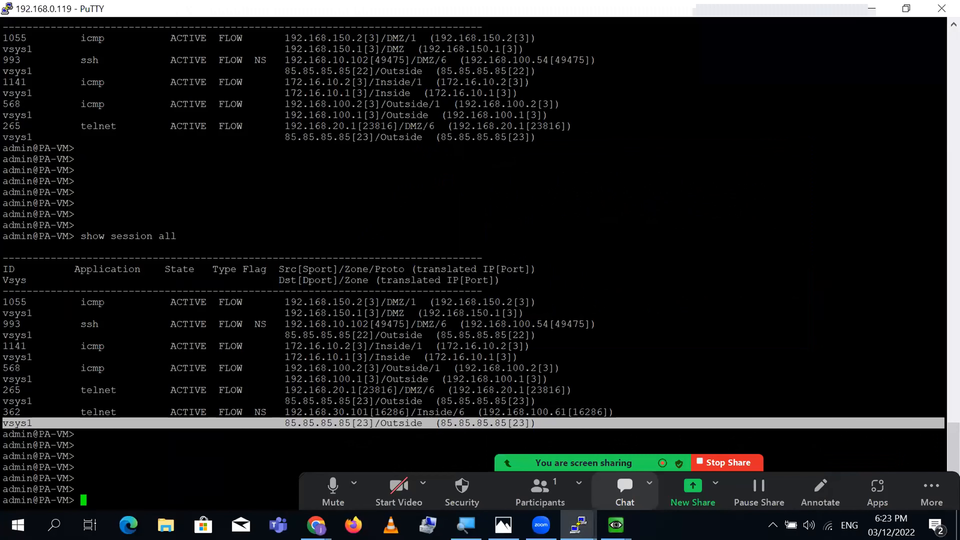
pyautogui.press('Return')
pyautogui.press('Up')
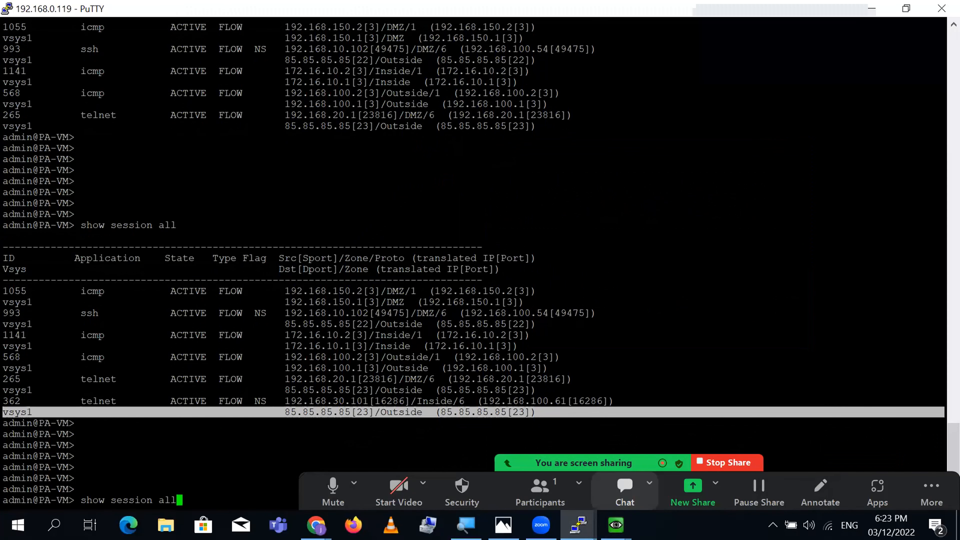
pyautogui.press('Return')
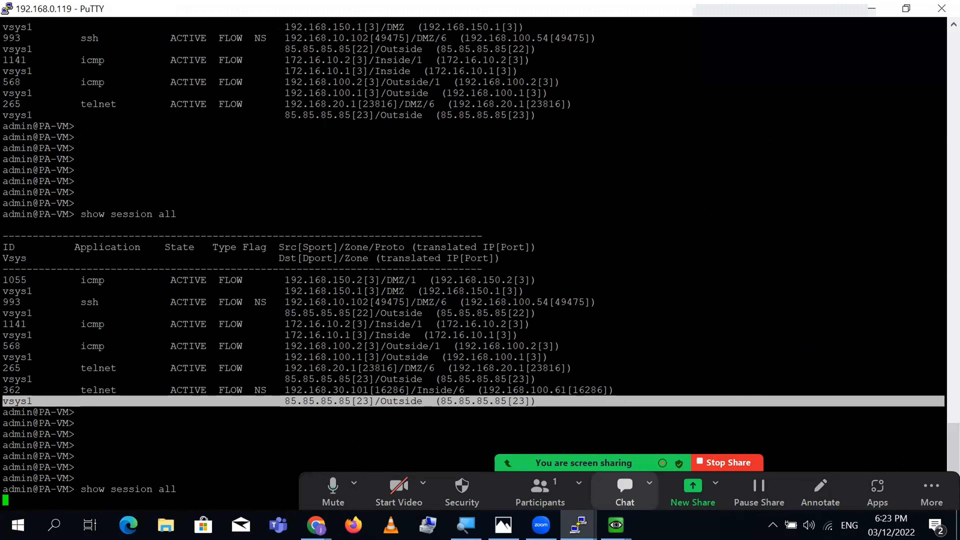
pyautogui.press('Return')
pyautogui.press('Return')
pyautogui.press('Return')
pyautogui.press('Return')
pyautogui.press('Return')
pyautogui.press('Return')
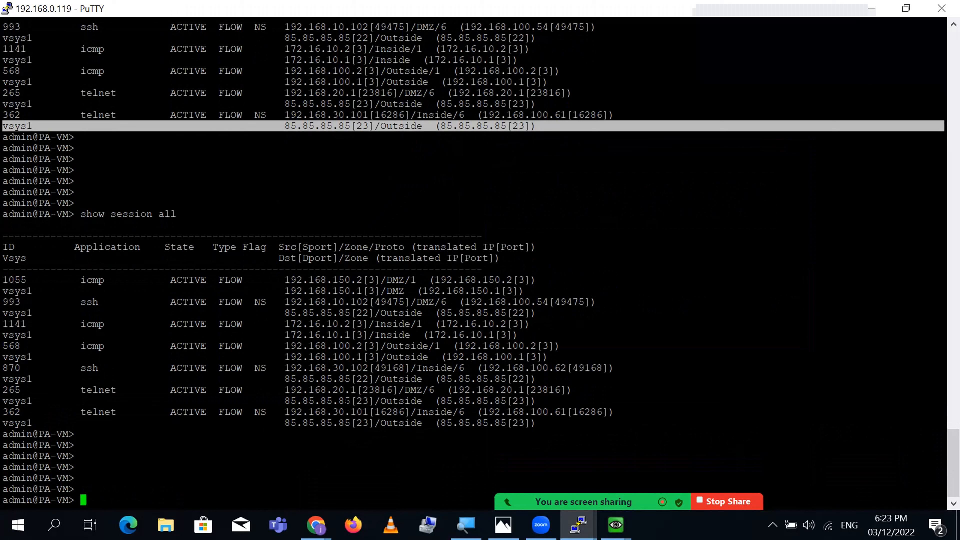
# - Mark ssh session 870 and telnet session 362 with its translated address 192.168.100.61
pyautogui.tripleClick(330, 369)
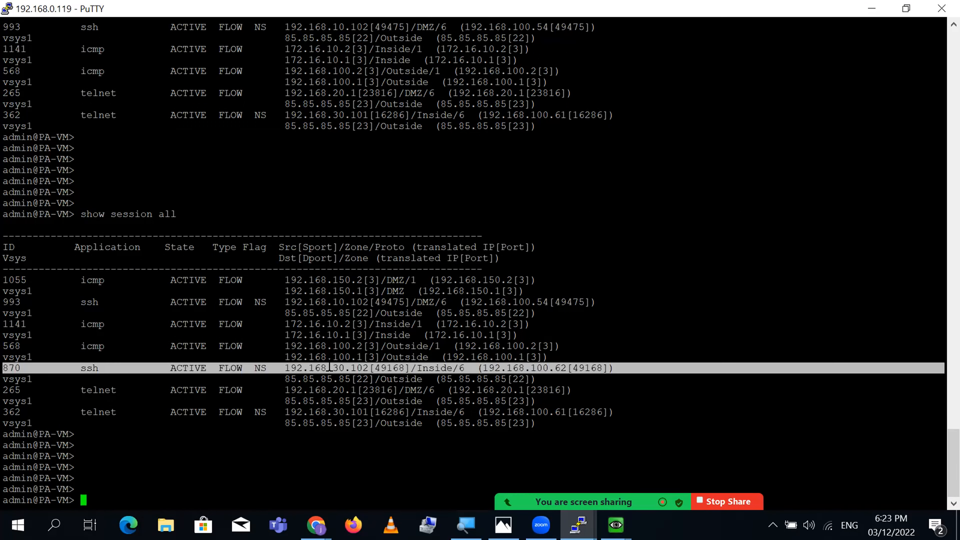
pyautogui.tripleClick(339, 412)
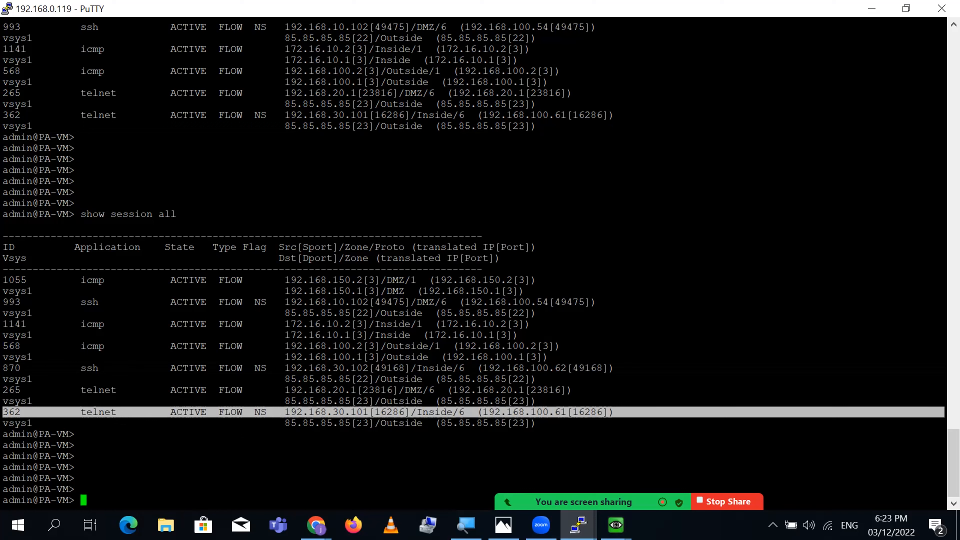
pyautogui.doubleClick(535, 412)
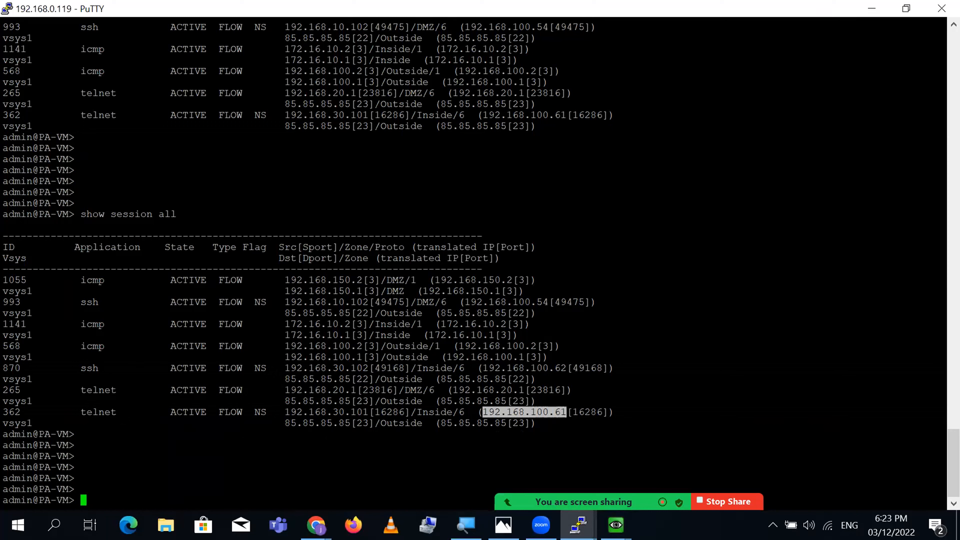
pyautogui.tripleClick(264, 368)
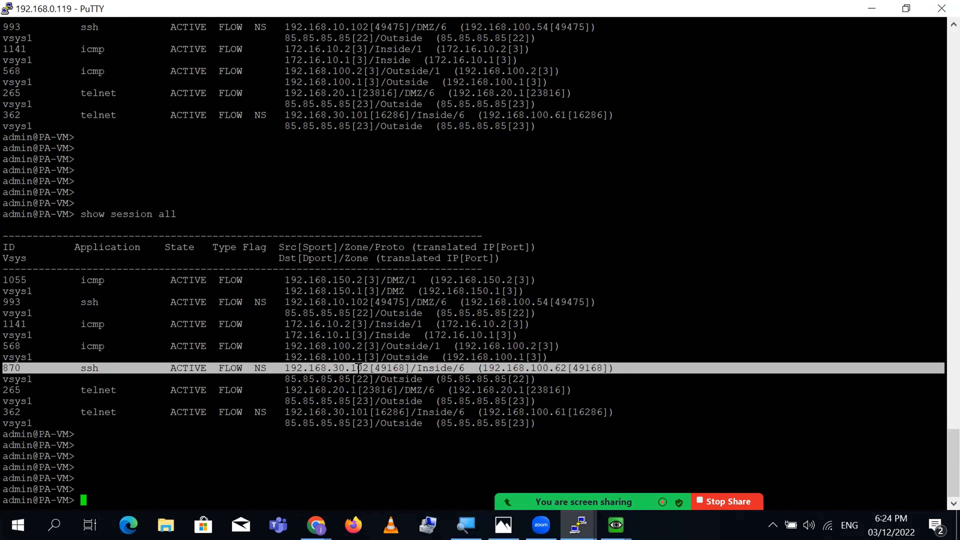
pyautogui.write(']')
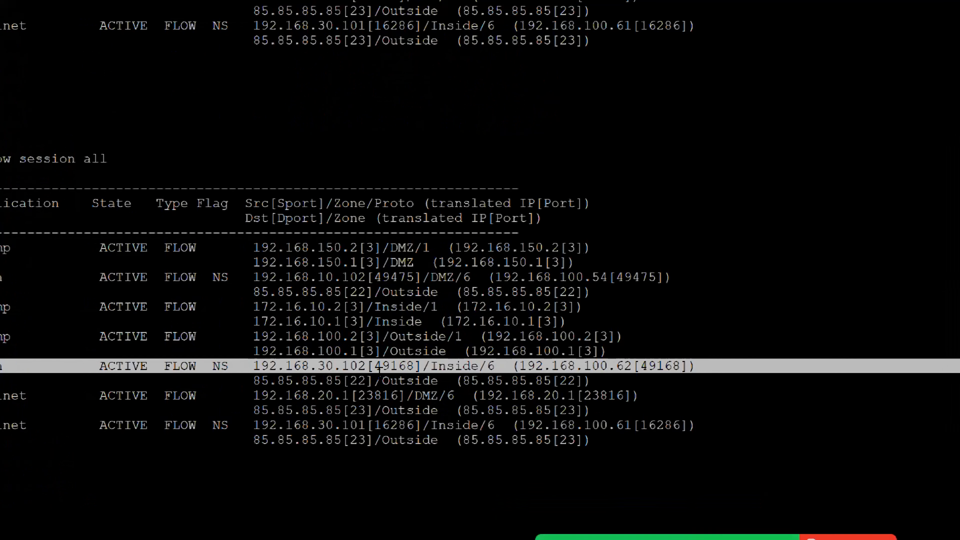
pyautogui.doubleClick(352, 366)
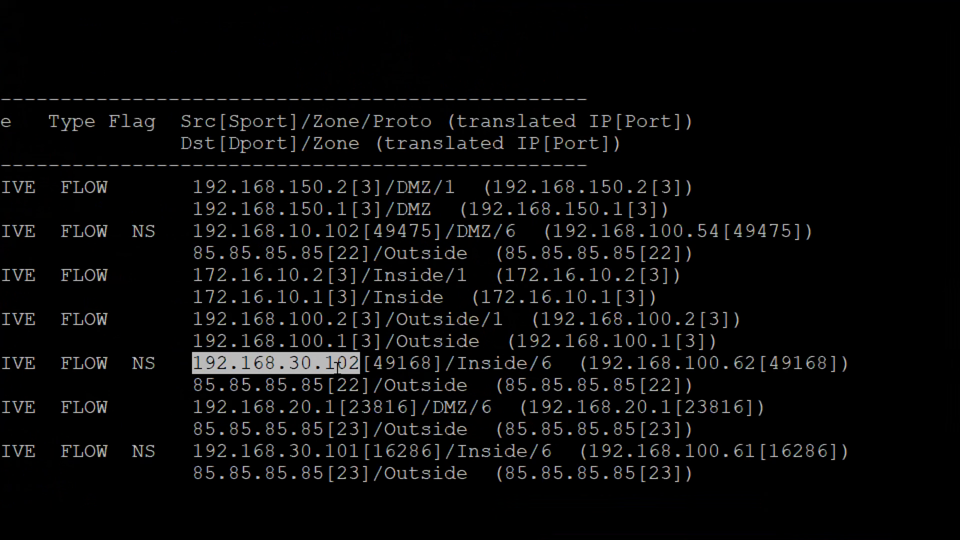
pyautogui.doubleClick(390, 364)
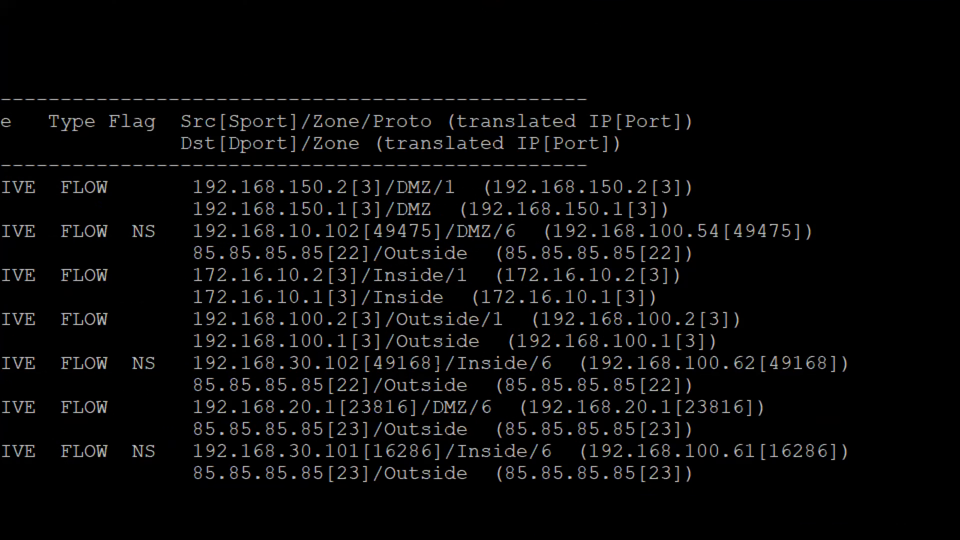
pyautogui.doubleClick(525, 364)
pyautogui.doubleClick(672, 364)
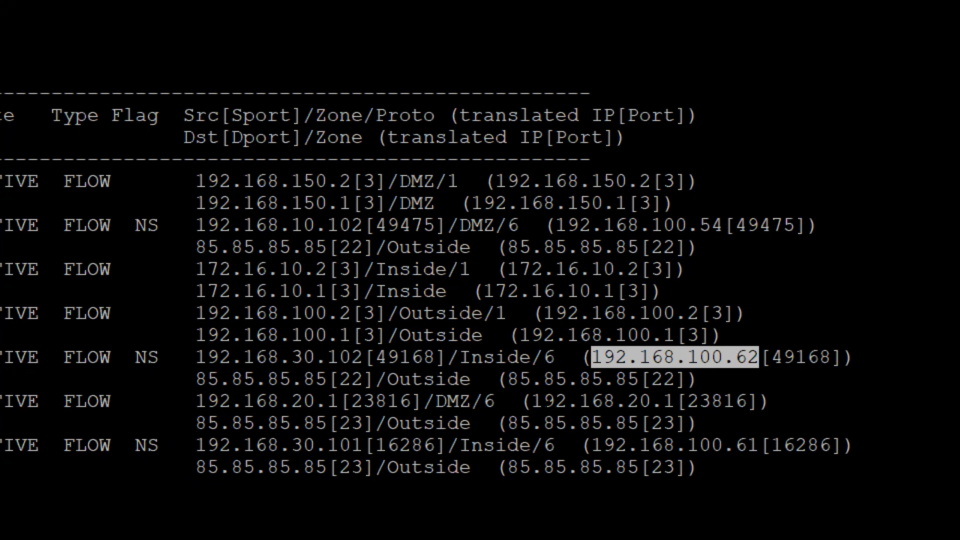
pyautogui.doubleClick(671, 451)
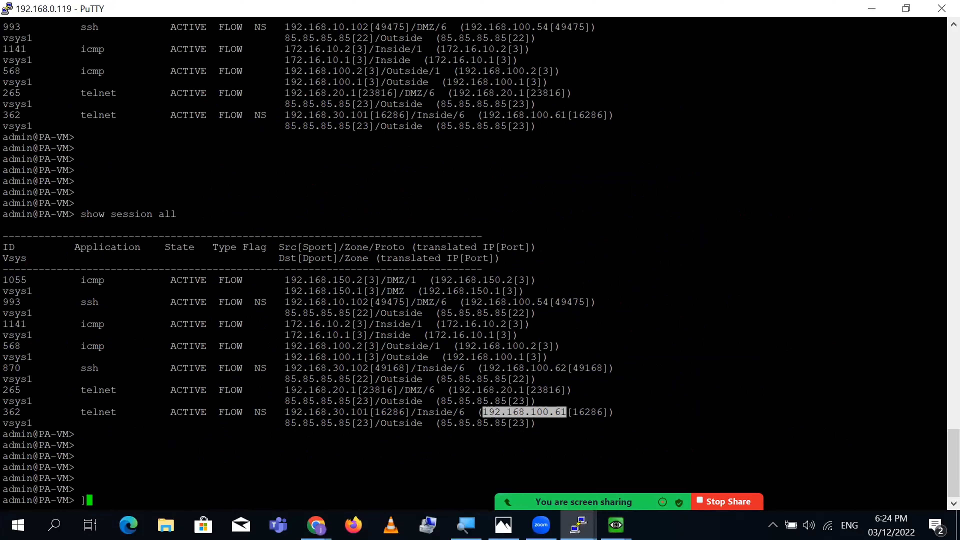
pyautogui.press('Return')
pyautogui.press('Return')
pyautogui.press('Return')
pyautogui.press('Return')
pyautogui.press('Return')
pyautogui.press('Return')
pyautogui.press('Return')
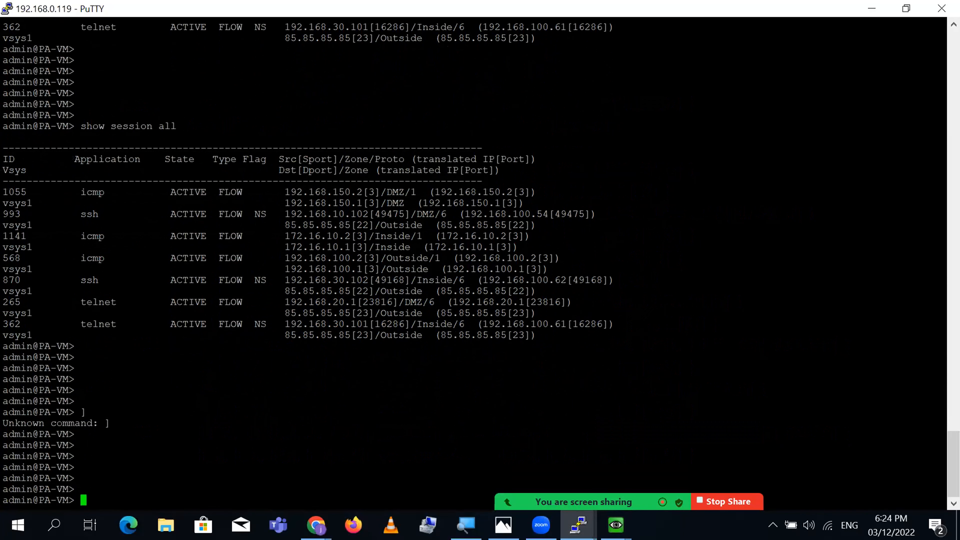
pyautogui.click(316, 525)
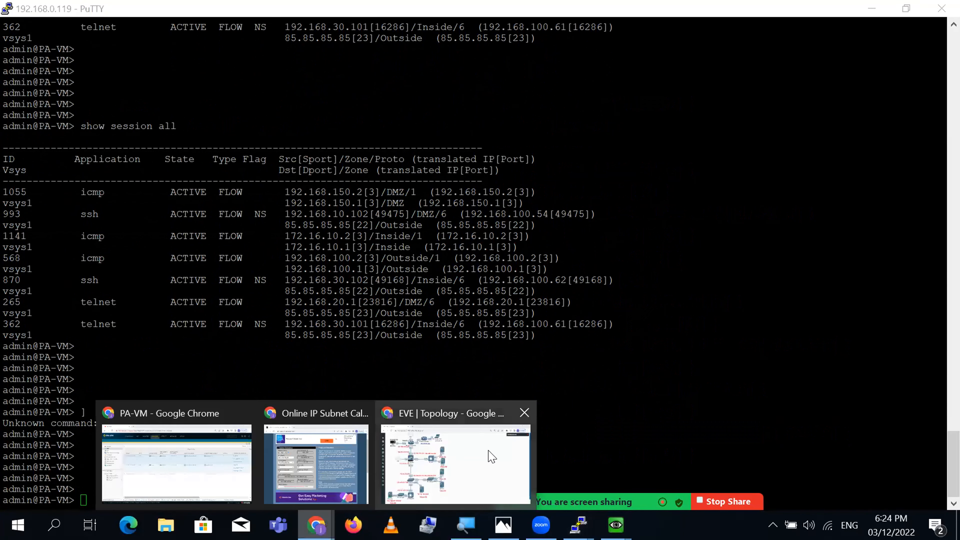
# - Bring up the NAT Types.jpg slide in Windows Photos and zoom out
pyautogui.click(491, 458)
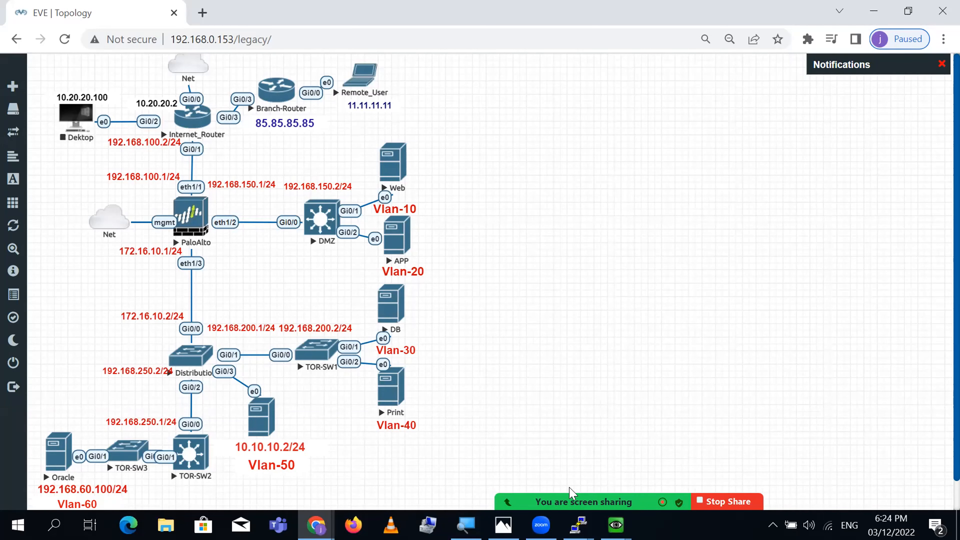
pyautogui.hotkey('alt', 'Tab')
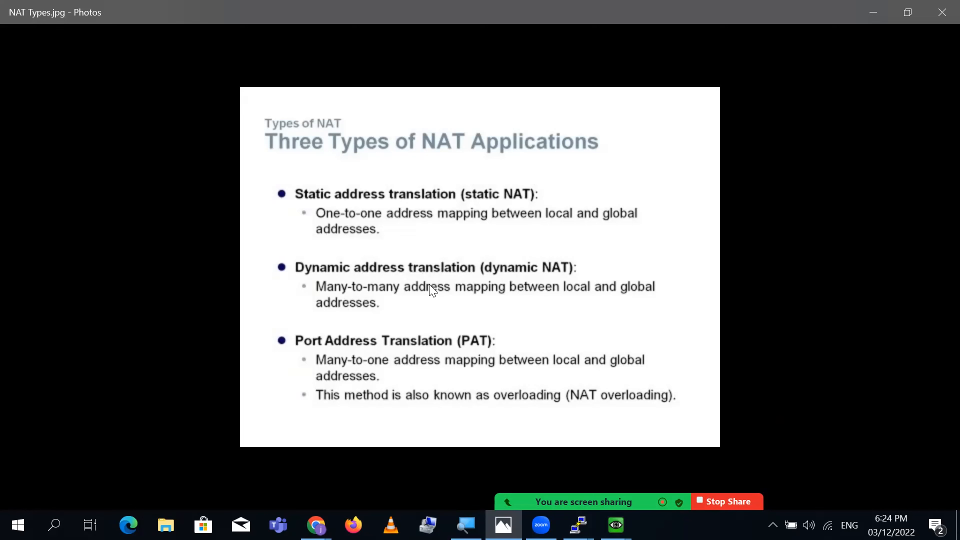
pyautogui.scroll(-1, 433, 292)
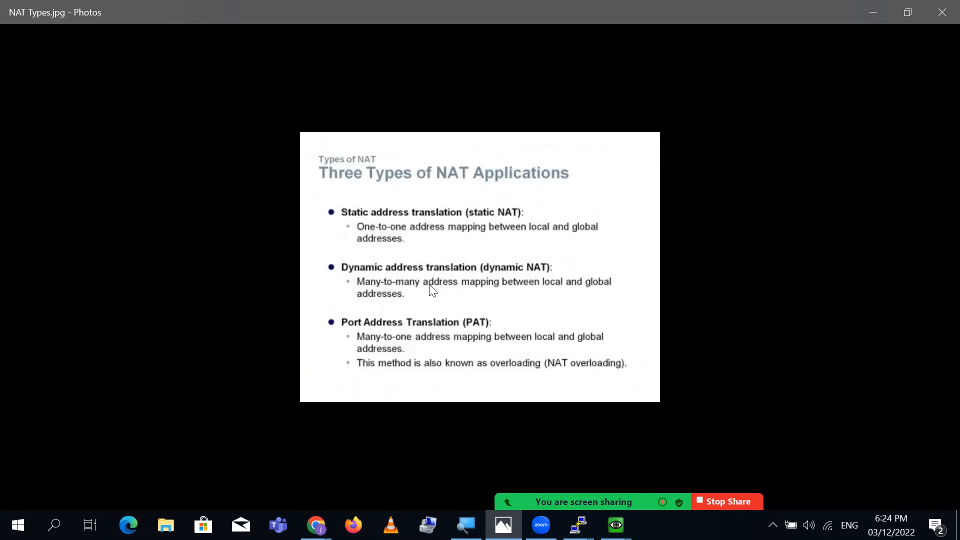